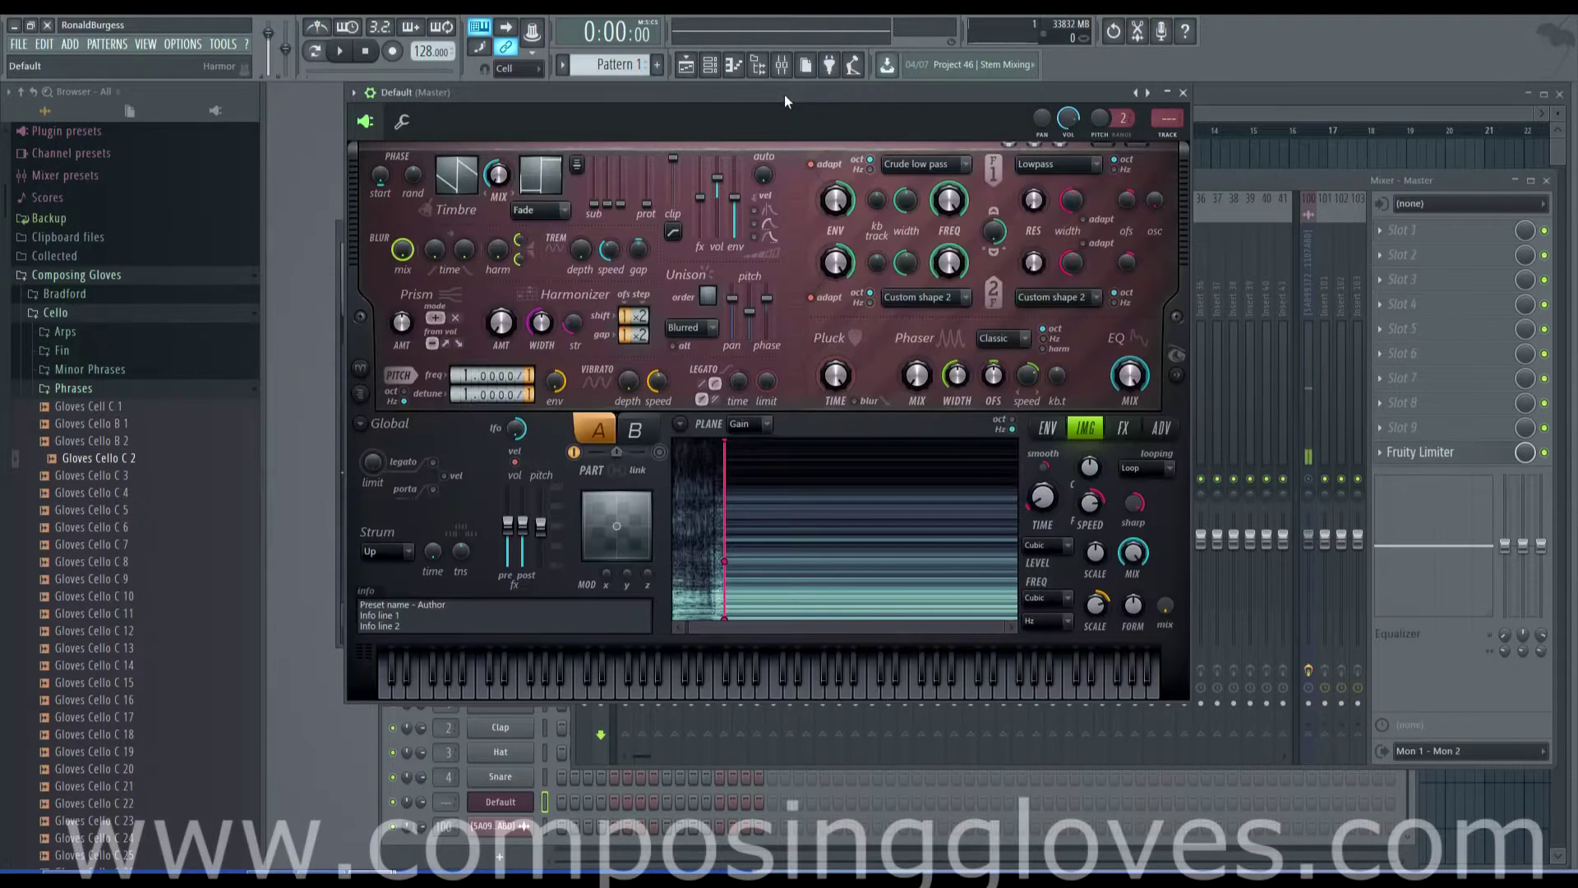
- Restore the synth's Default preset and load the cello phrase sample that follows Gloves Cello C 41 into the image section
left_click(1138, 95)
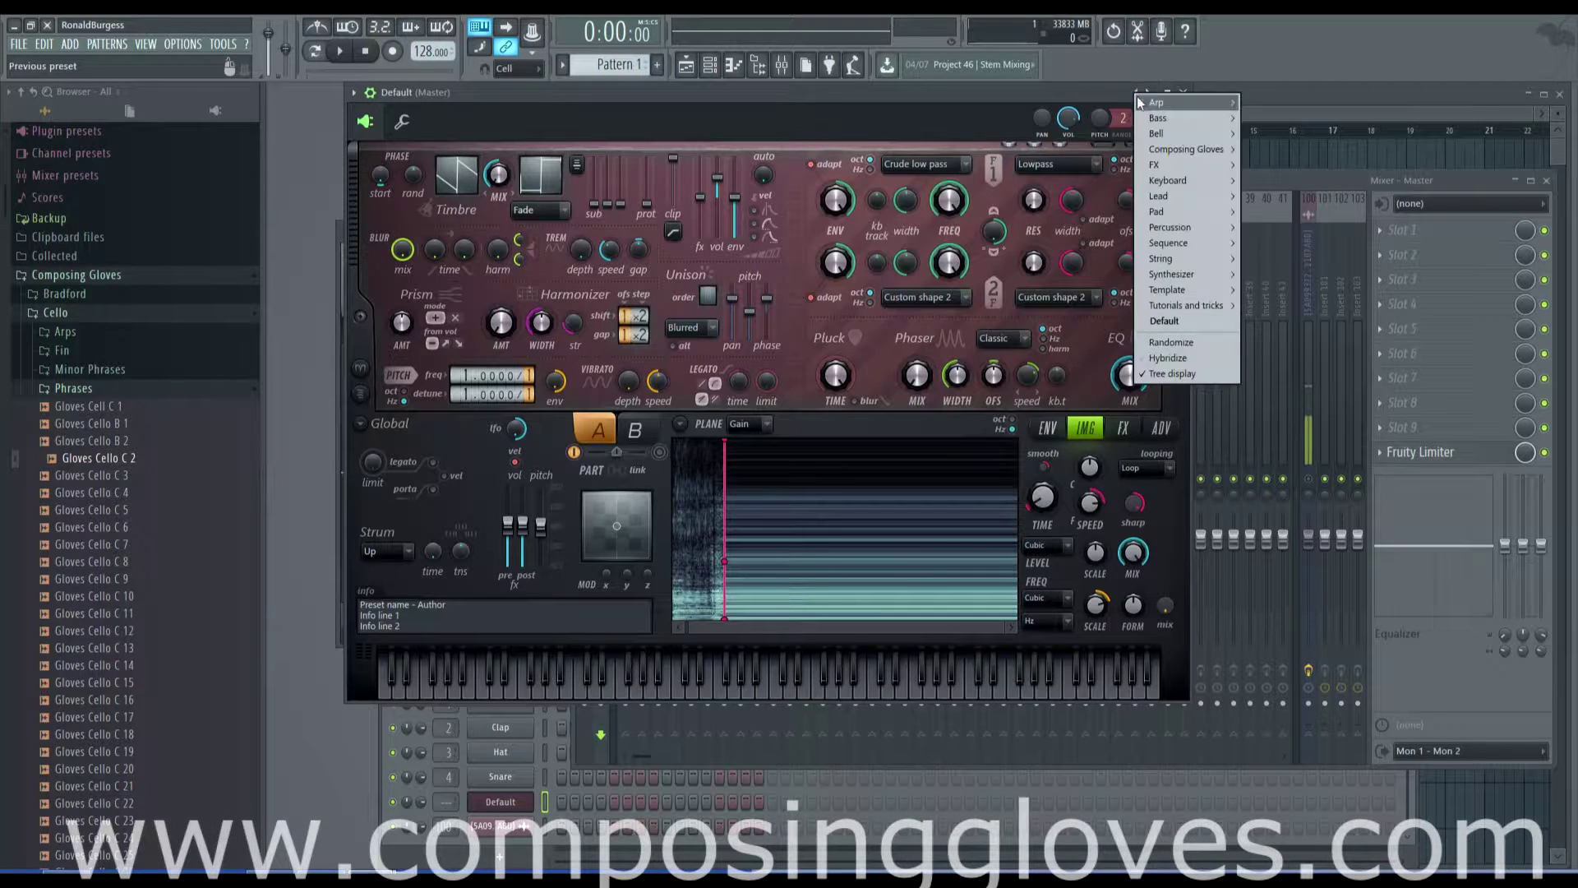
left_click(1151, 306)
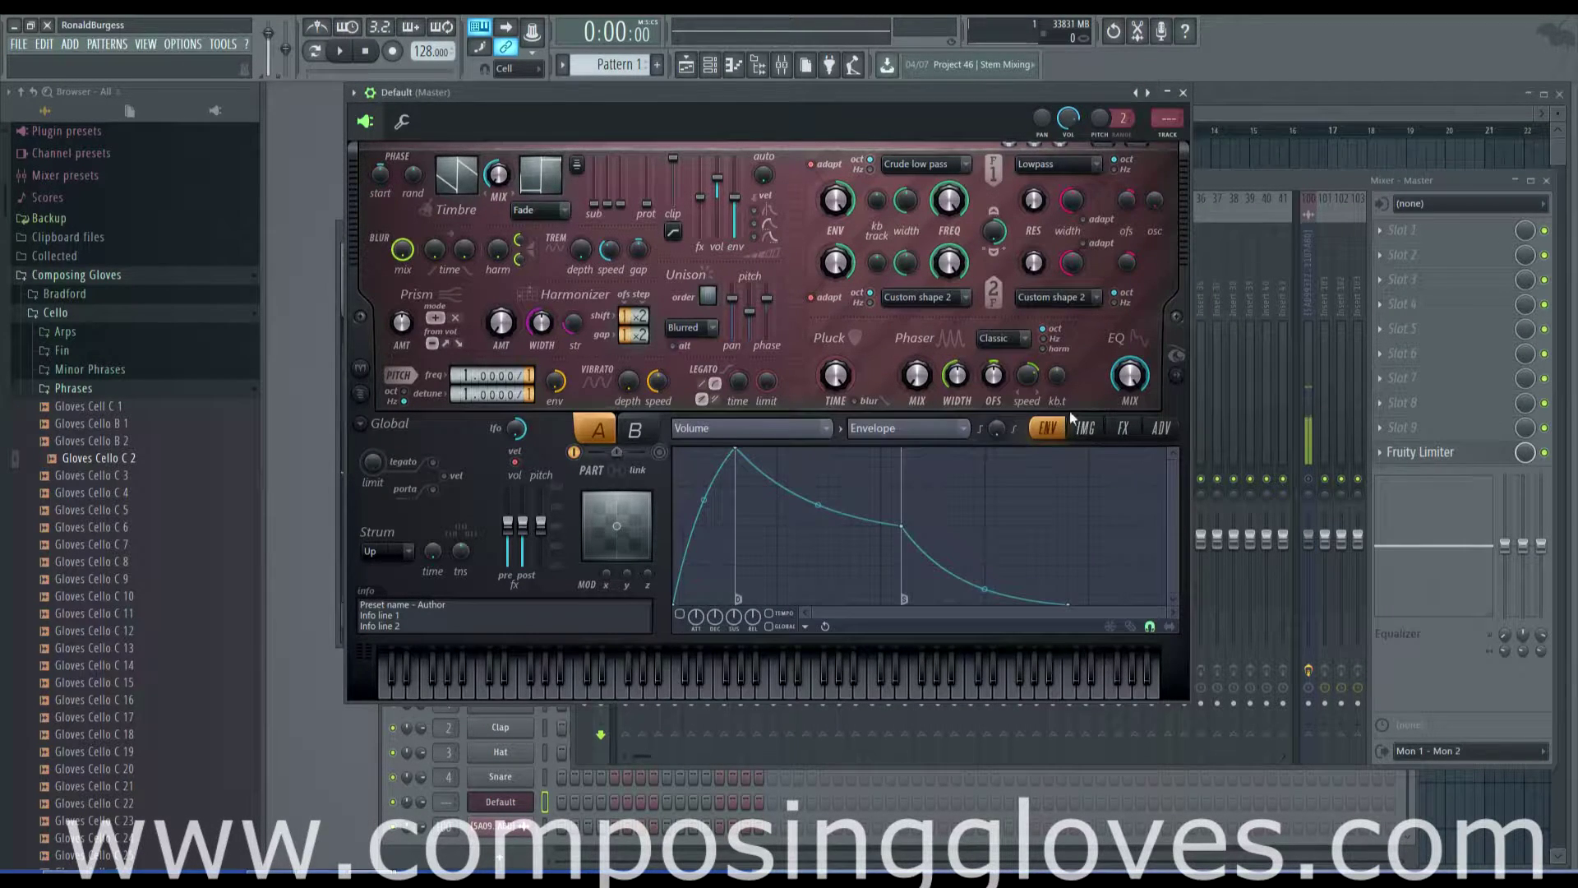
left_click(1084, 427)
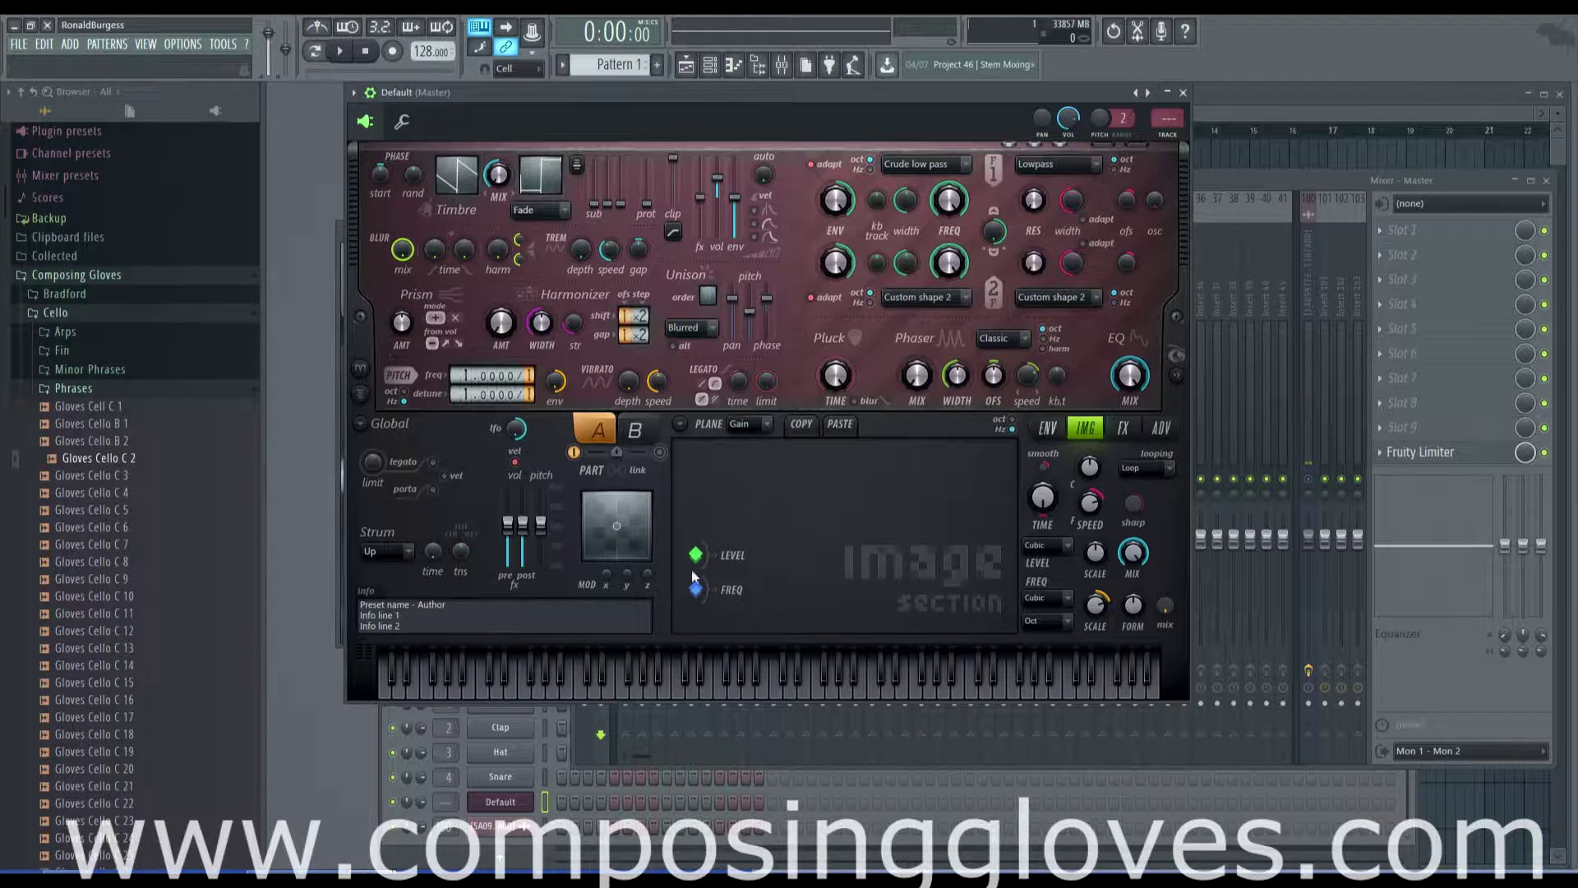
scroll(127, 473, "down", 6)
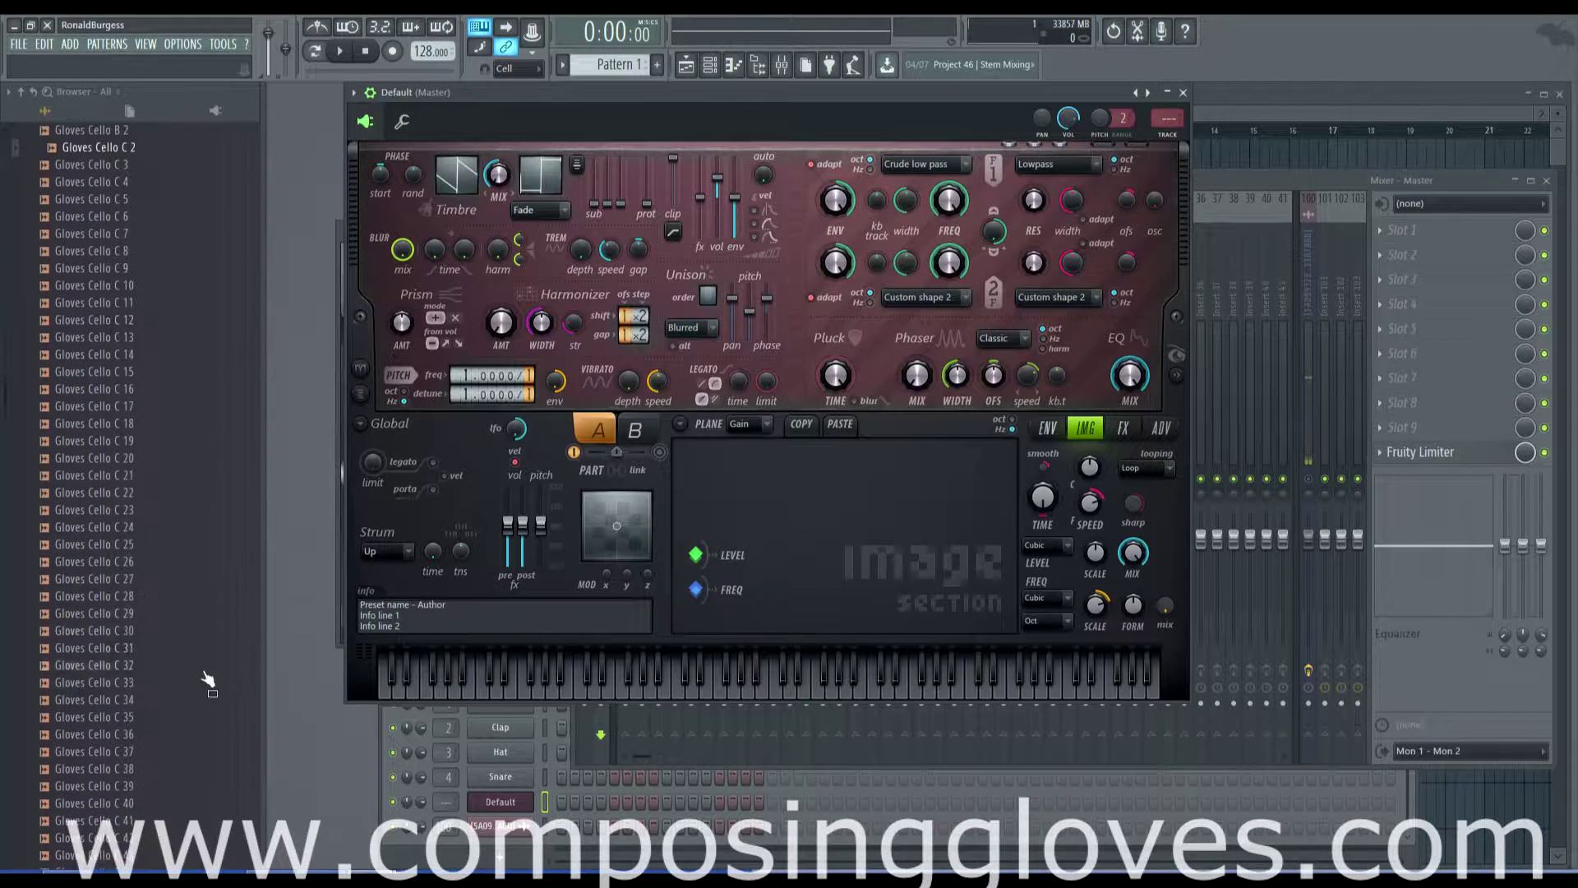
left_click_drag(91, 838, 880, 537)
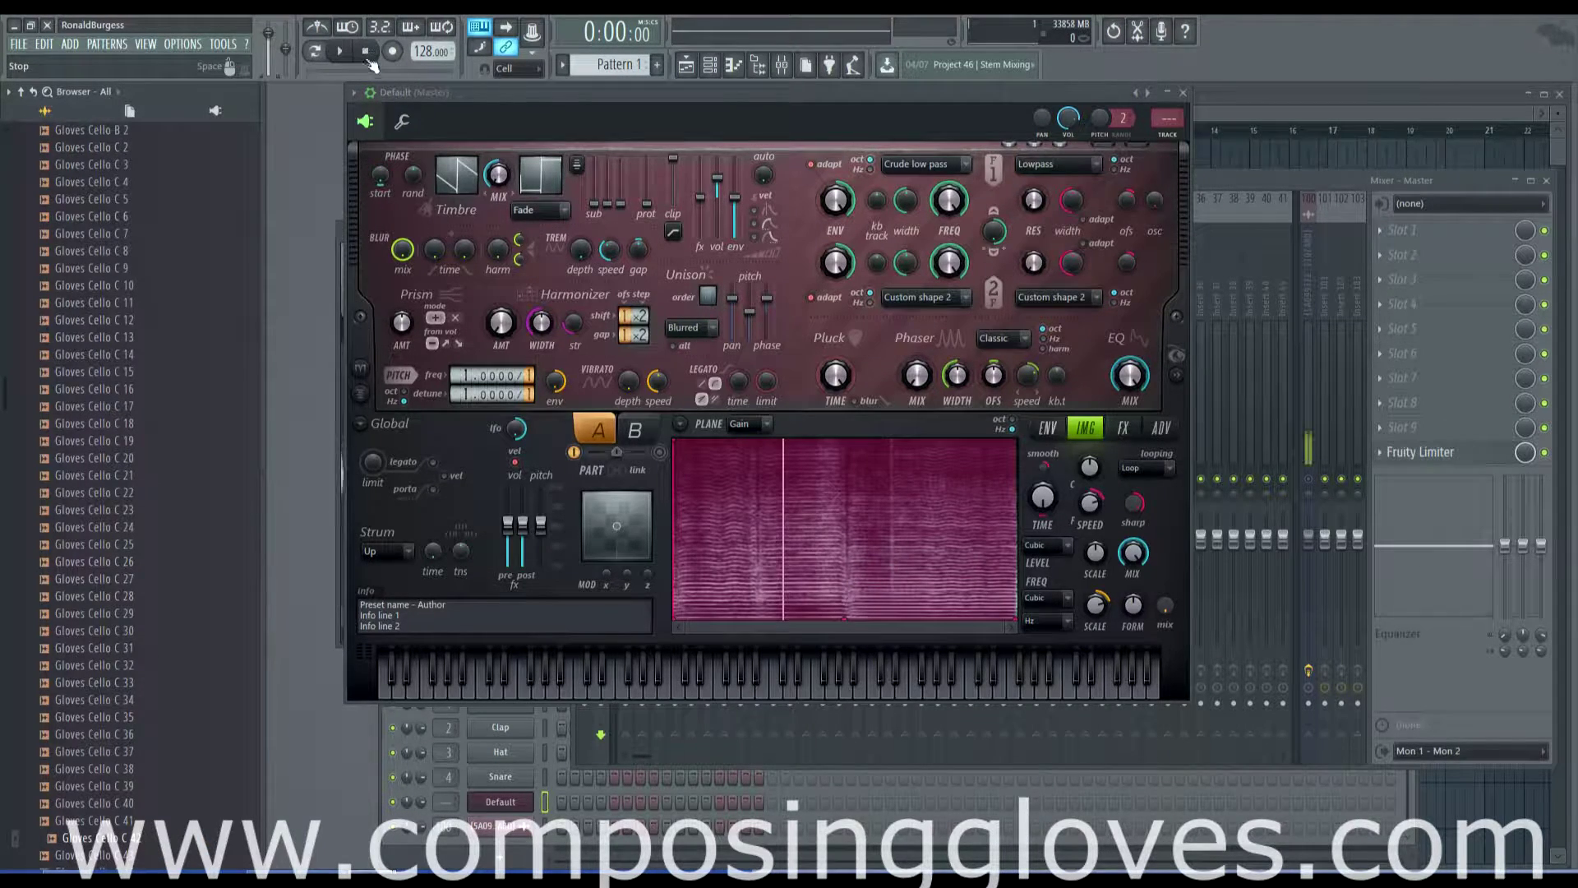
scroll(240, 263, "up", 6)
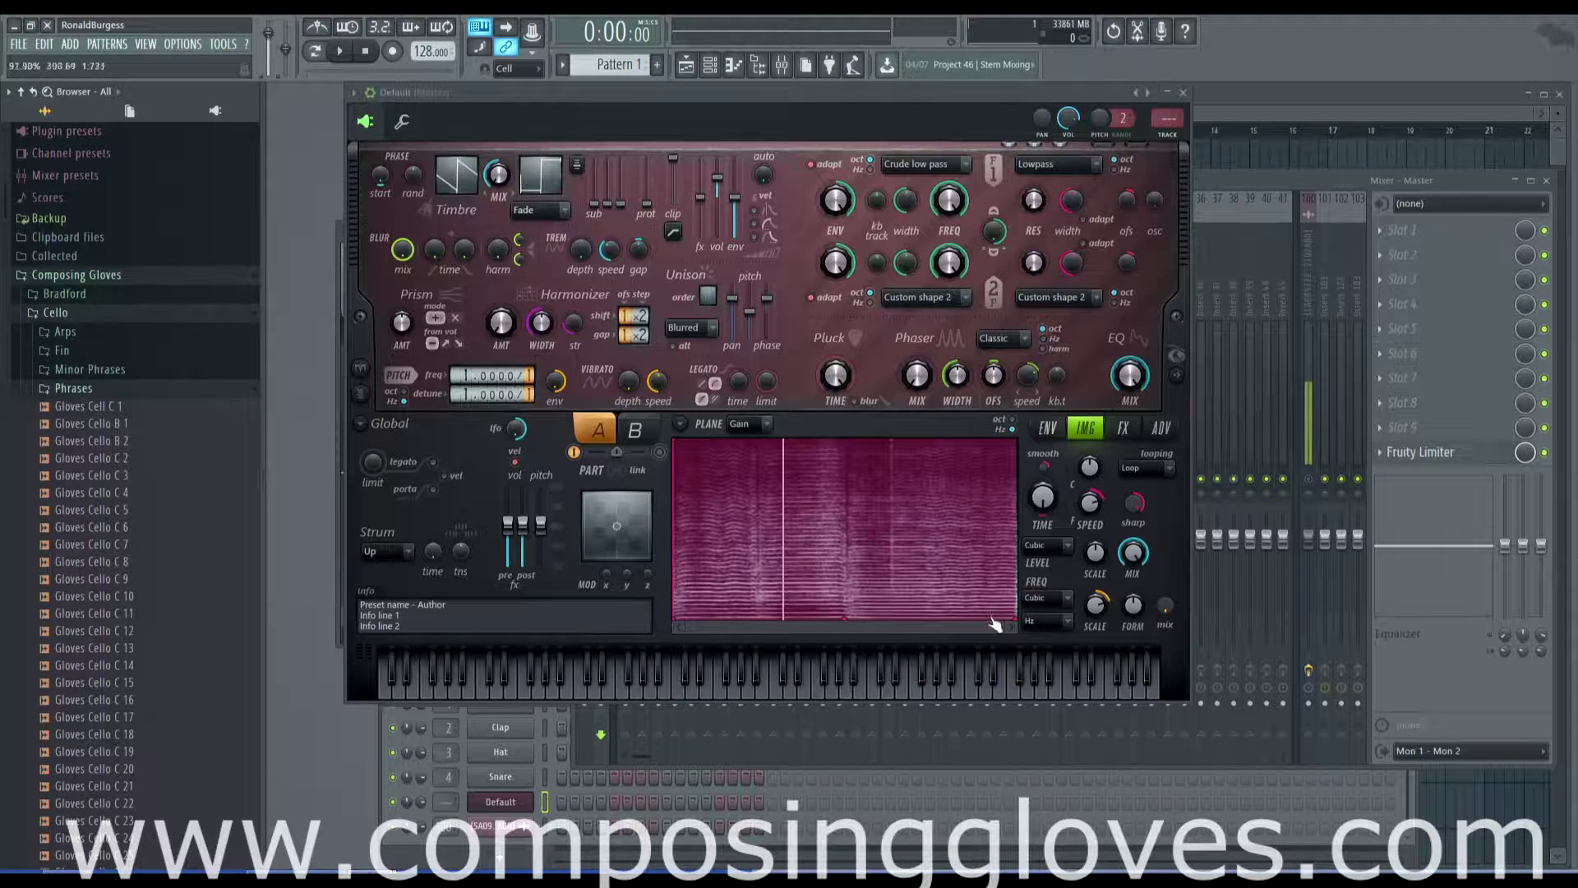
- Try a loop crossfade spanning roughly the first two thirds of the visible spectrogram, and remove it again
left_click_drag(997, 627, 713, 622)
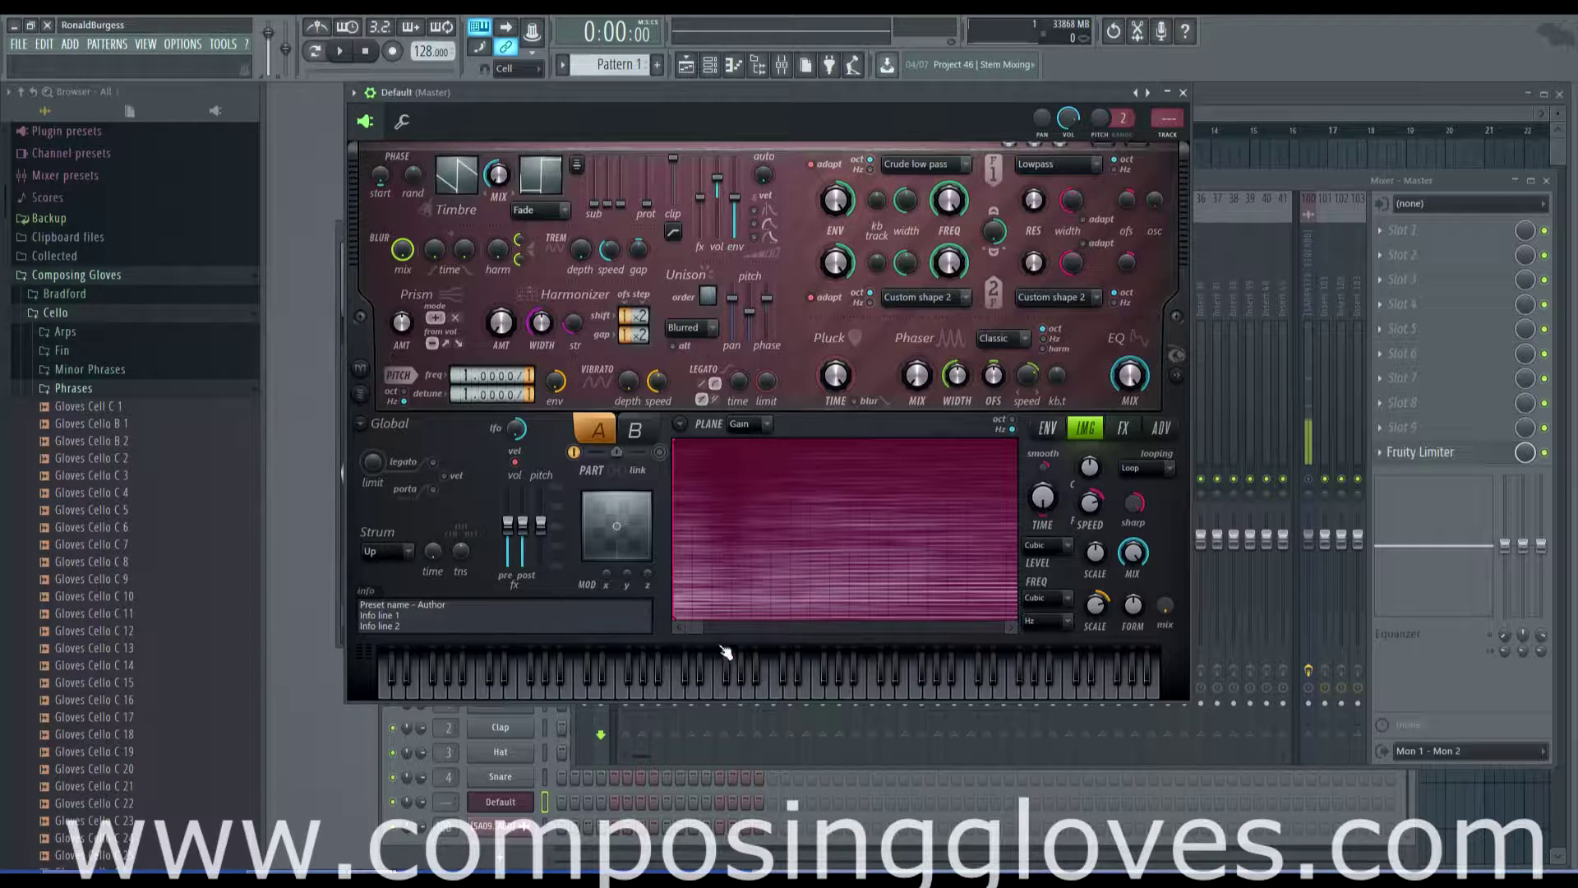
scroll(699, 624, "down", 3)
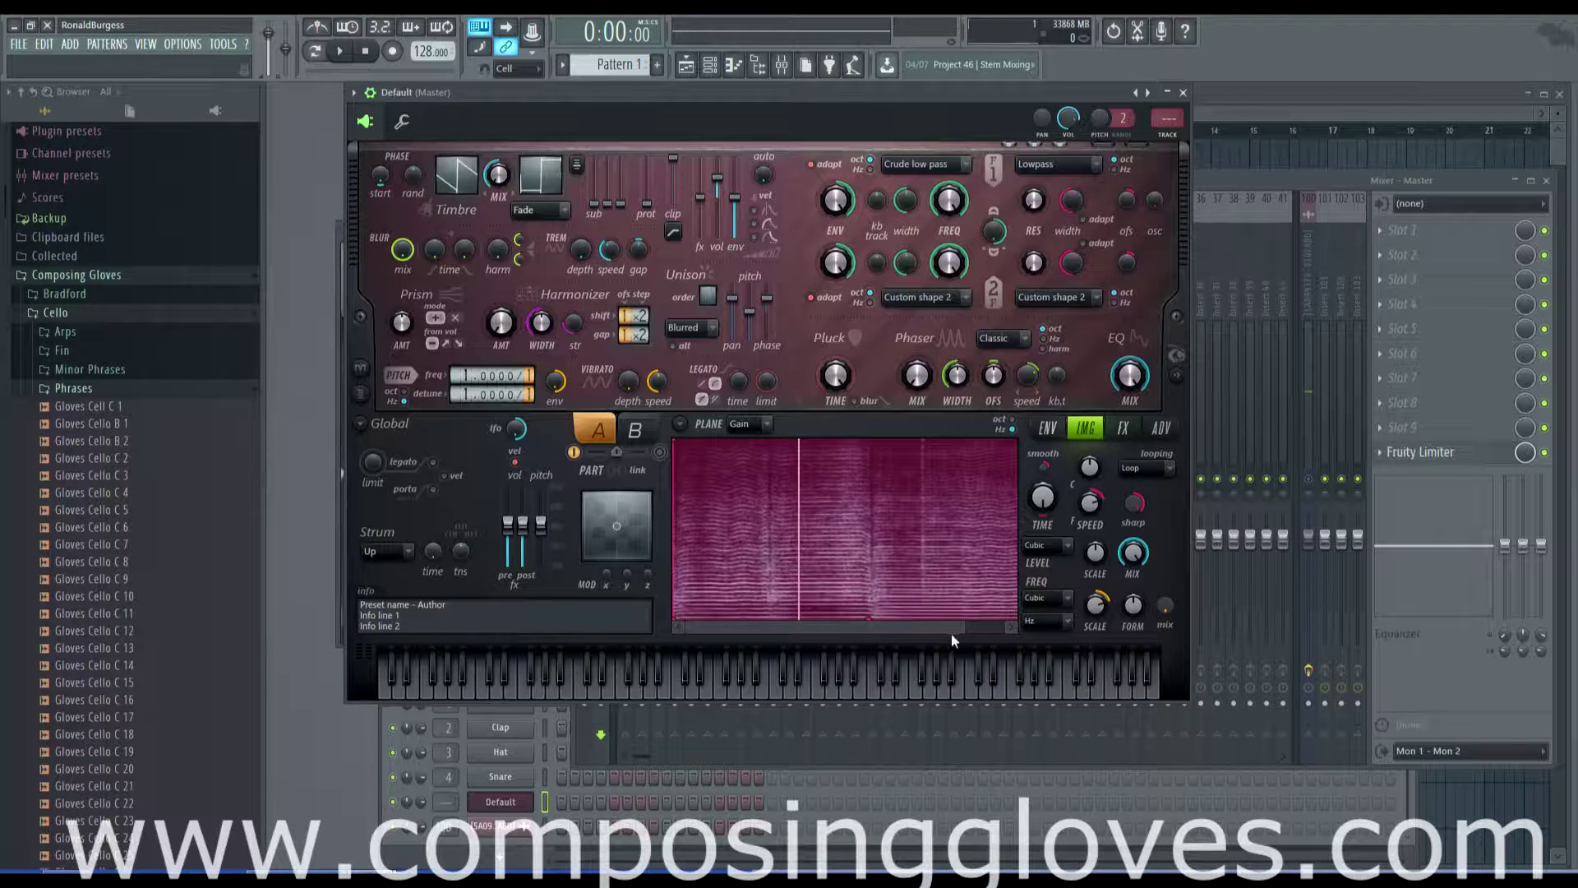
left_click_drag(950, 634, 913, 625)
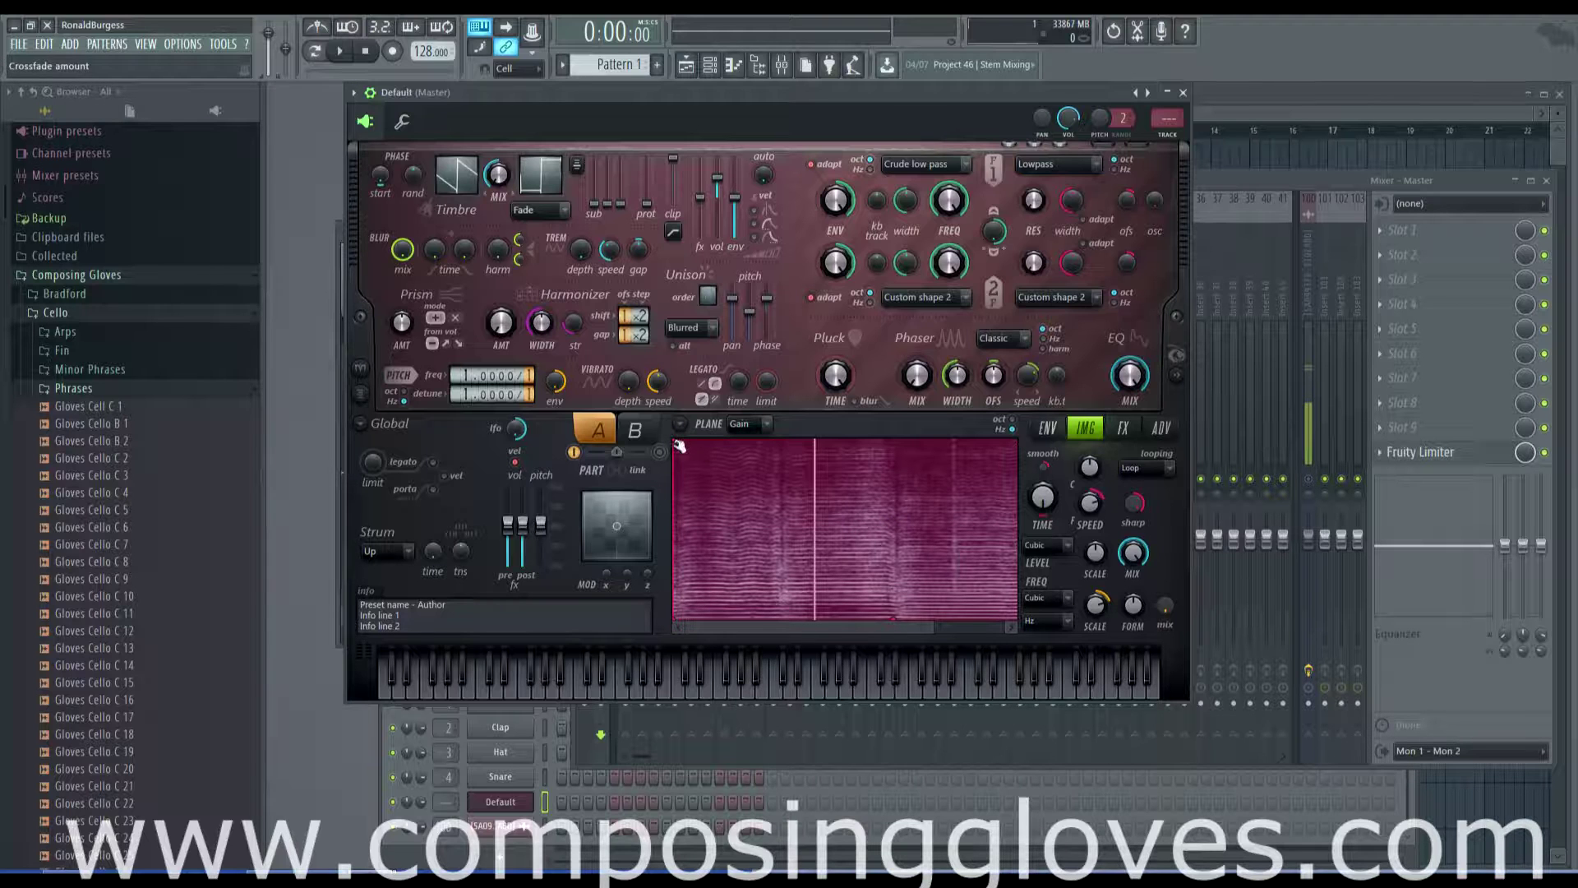
mouse_move(682, 437)
left_mouse_down()
mouse_move(947, 441)
mouse_move(739, 441)
mouse_move(896, 441)
left_mouse_up()
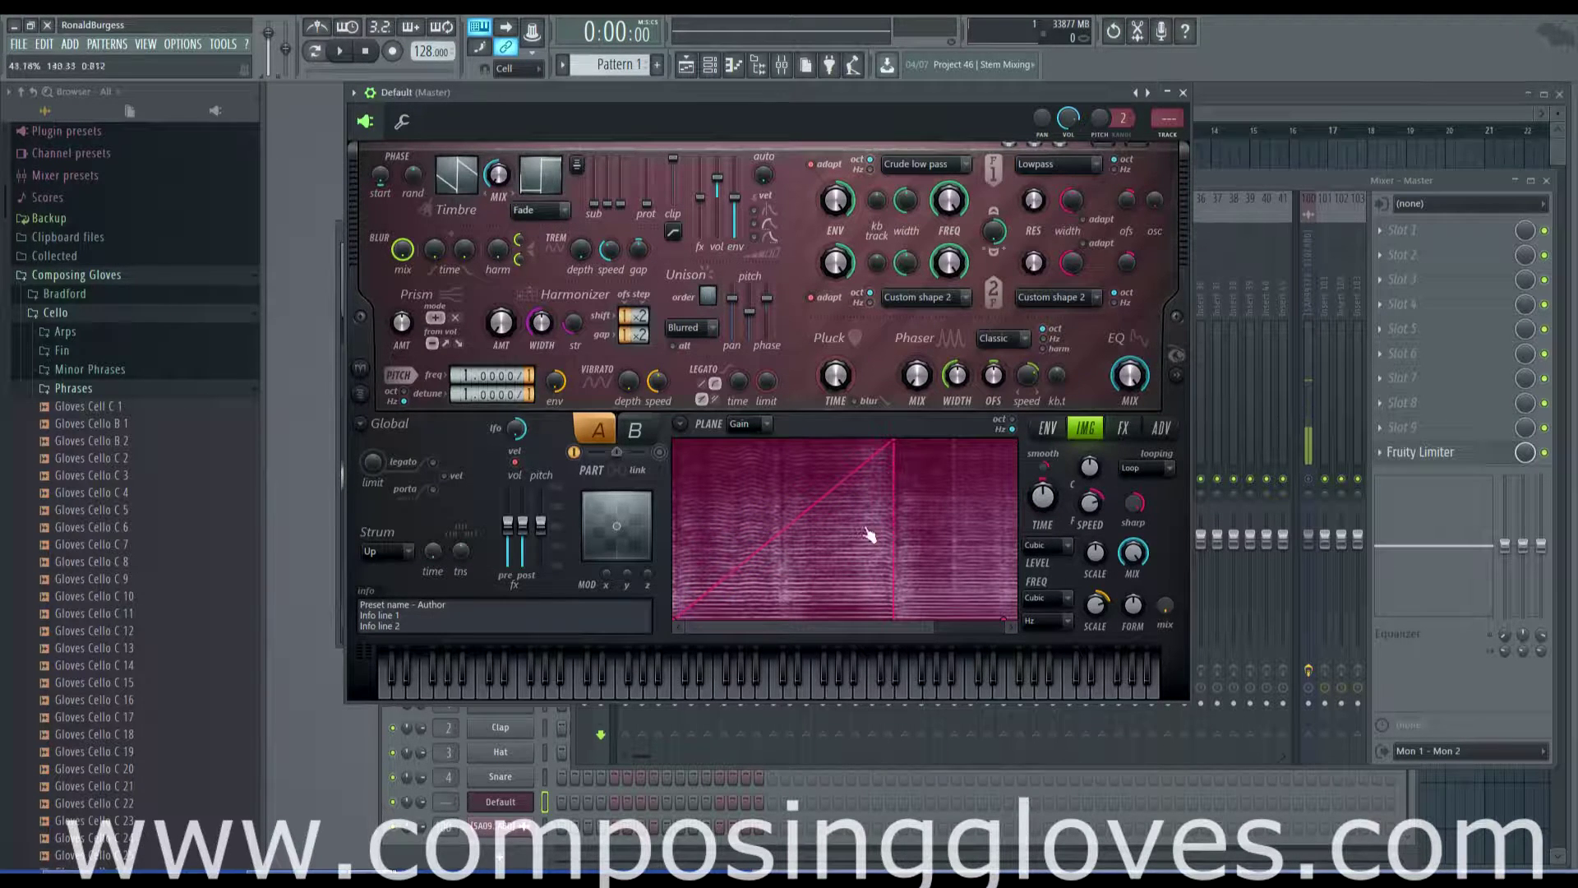
left_click_drag(896, 442, 994, 618)
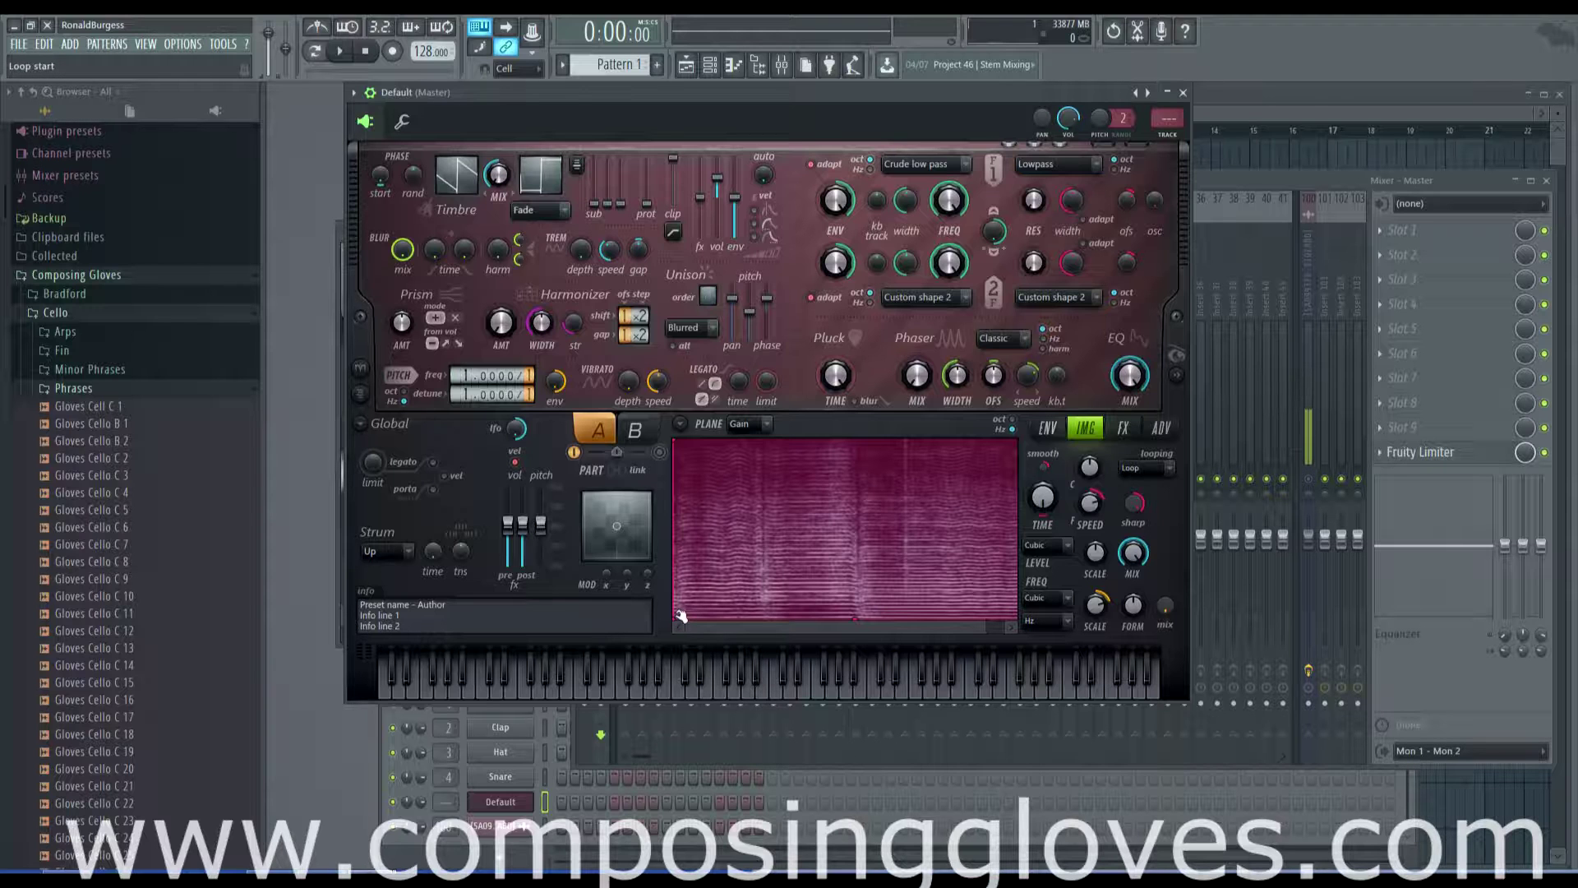
- Compare the spectrogram's Freq and All planes, and return to the Gain plane
left_click_drag(985, 631, 749, 630)
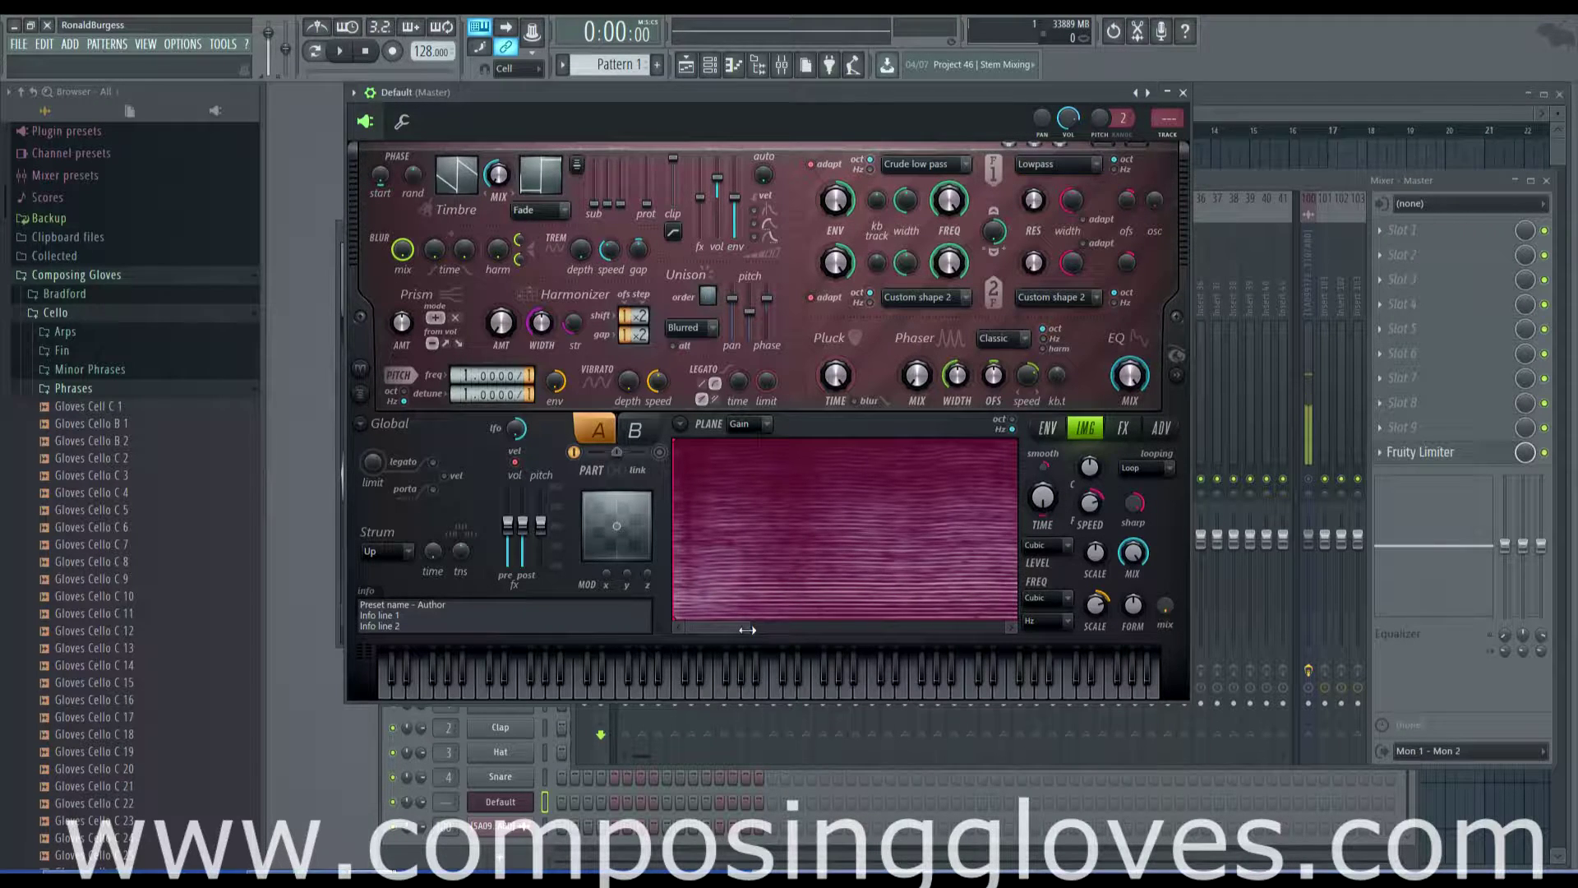
left_click_drag(747, 629, 837, 631)
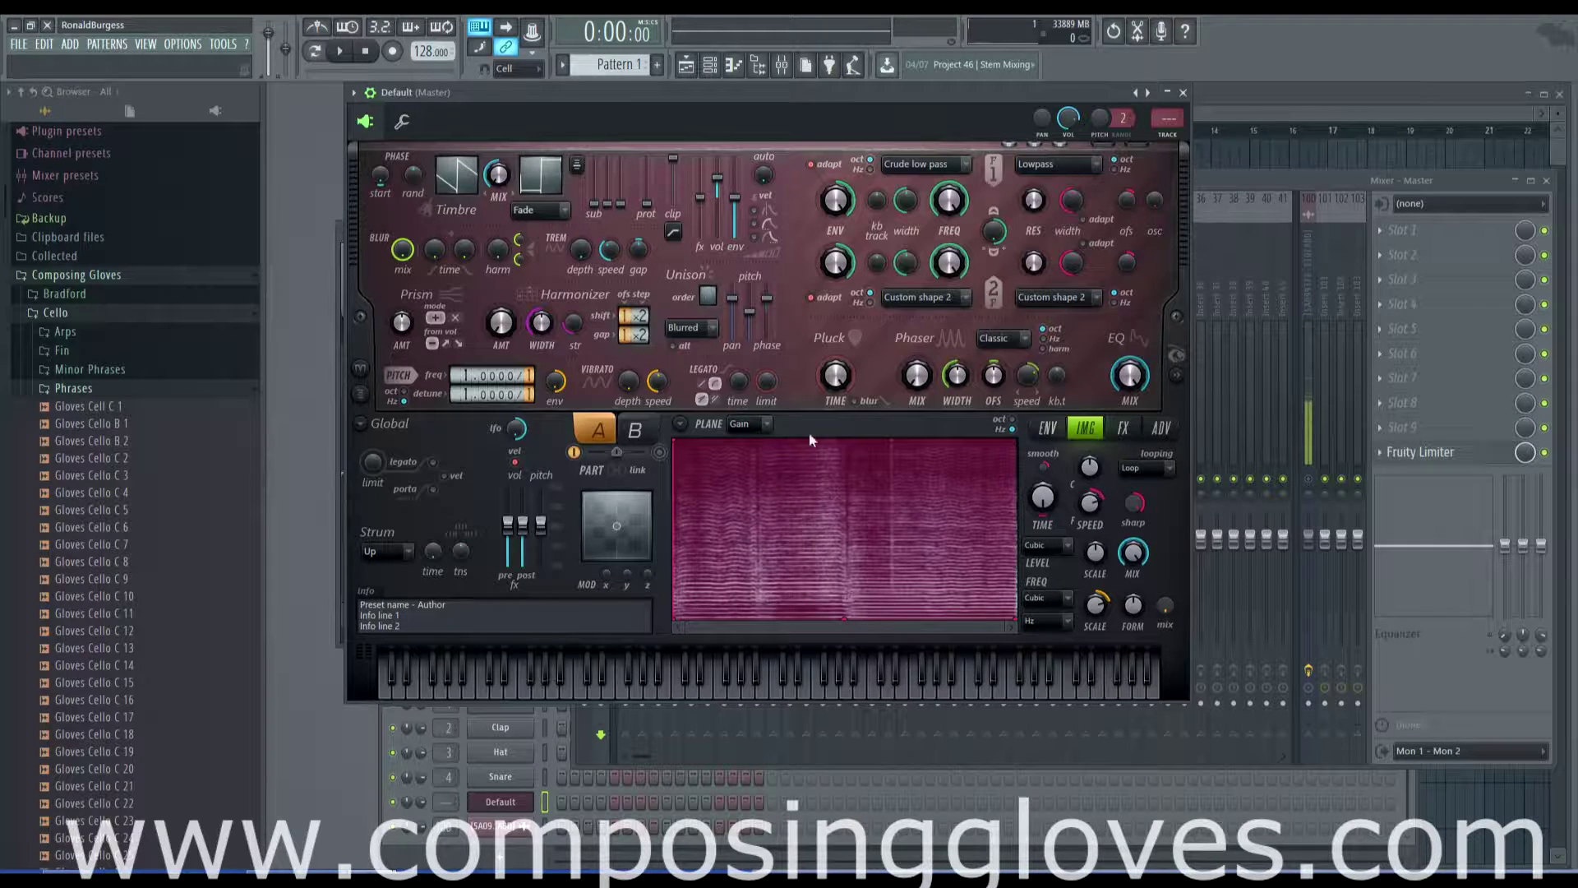
left_click(766, 425)
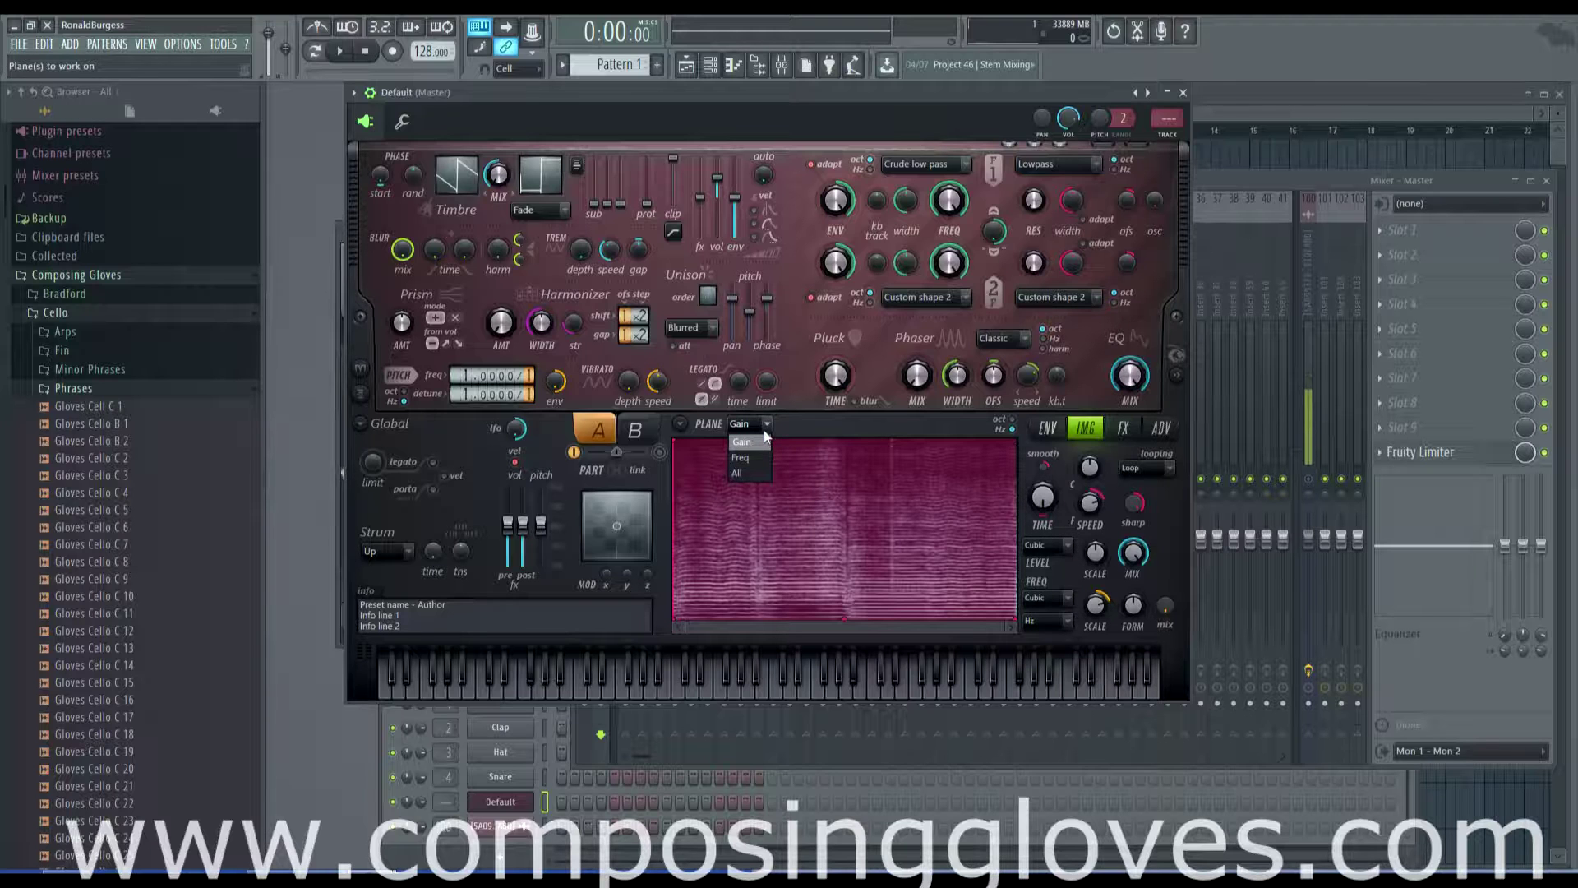
left_click(758, 457)
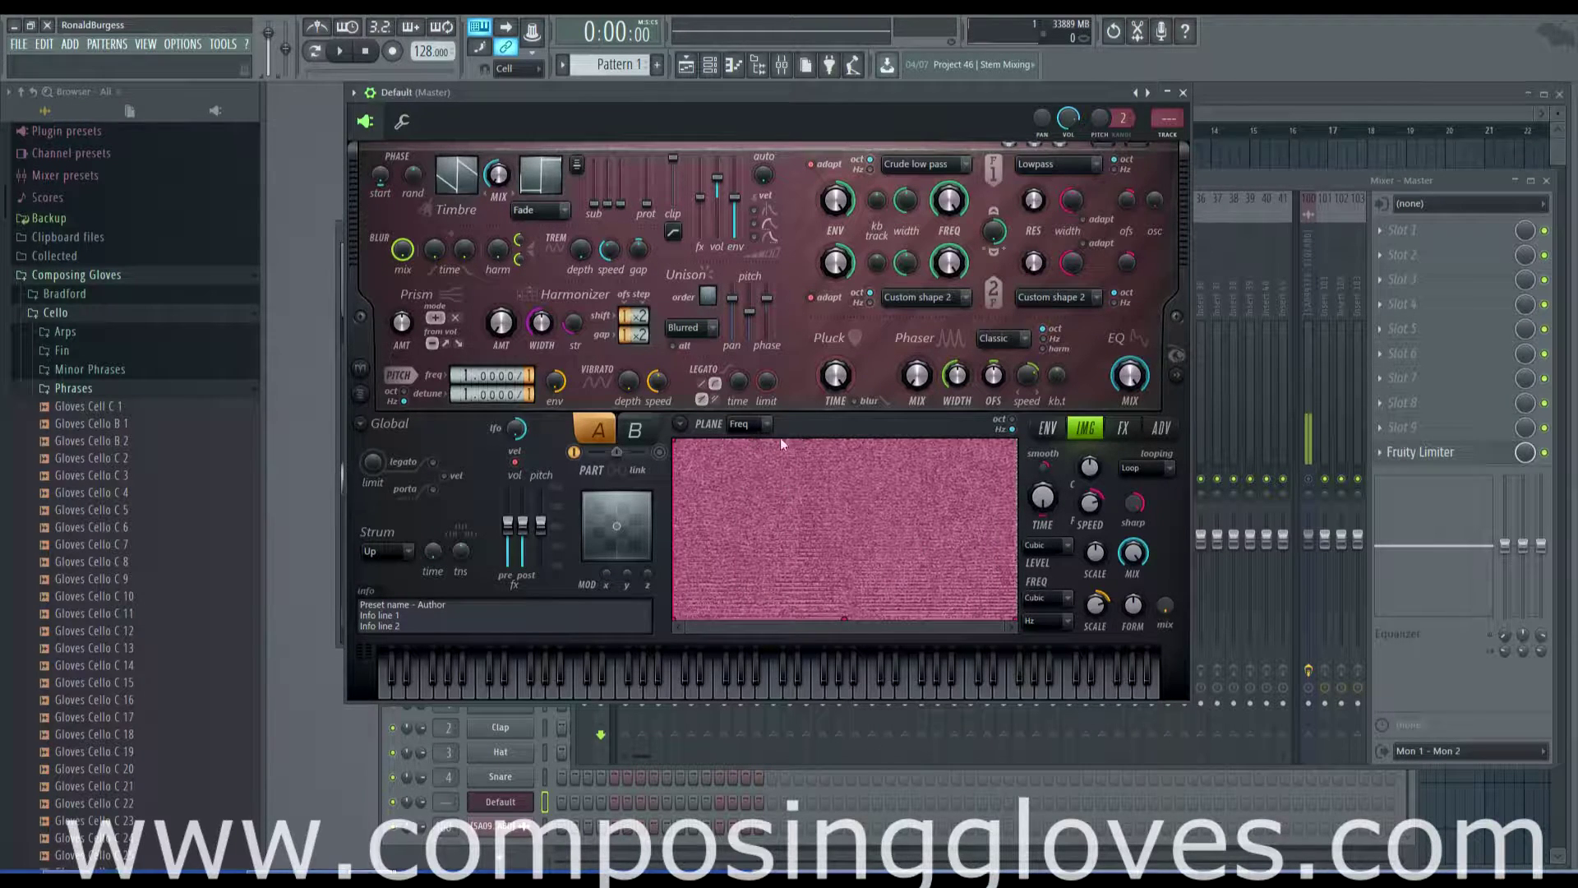
left_click(743, 424)
left_click(754, 474)
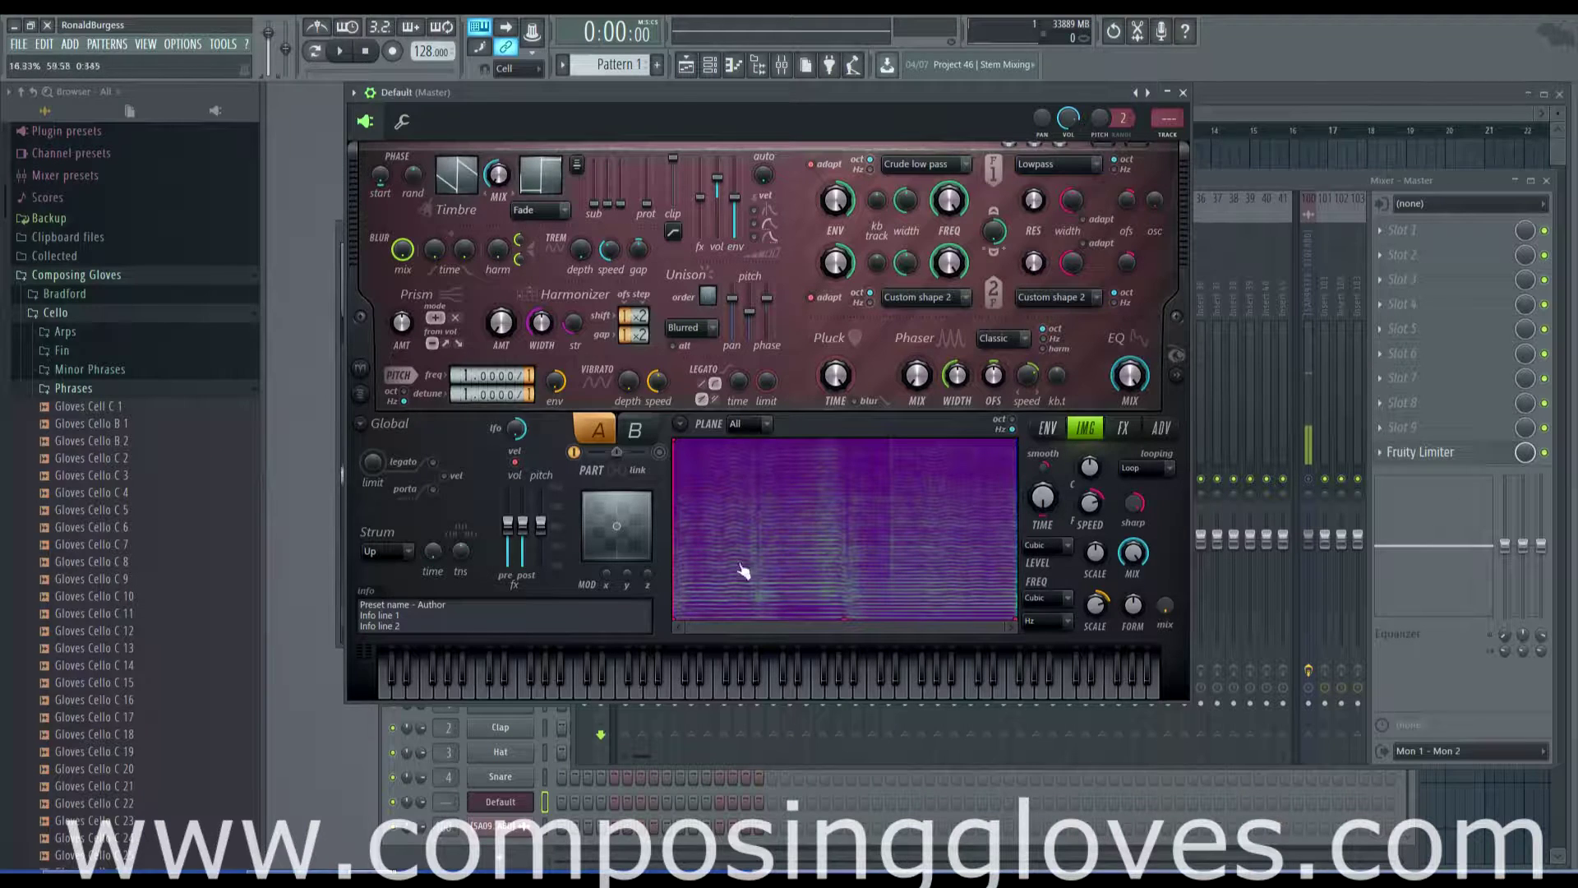
left_click(740, 424)
left_click(756, 443)
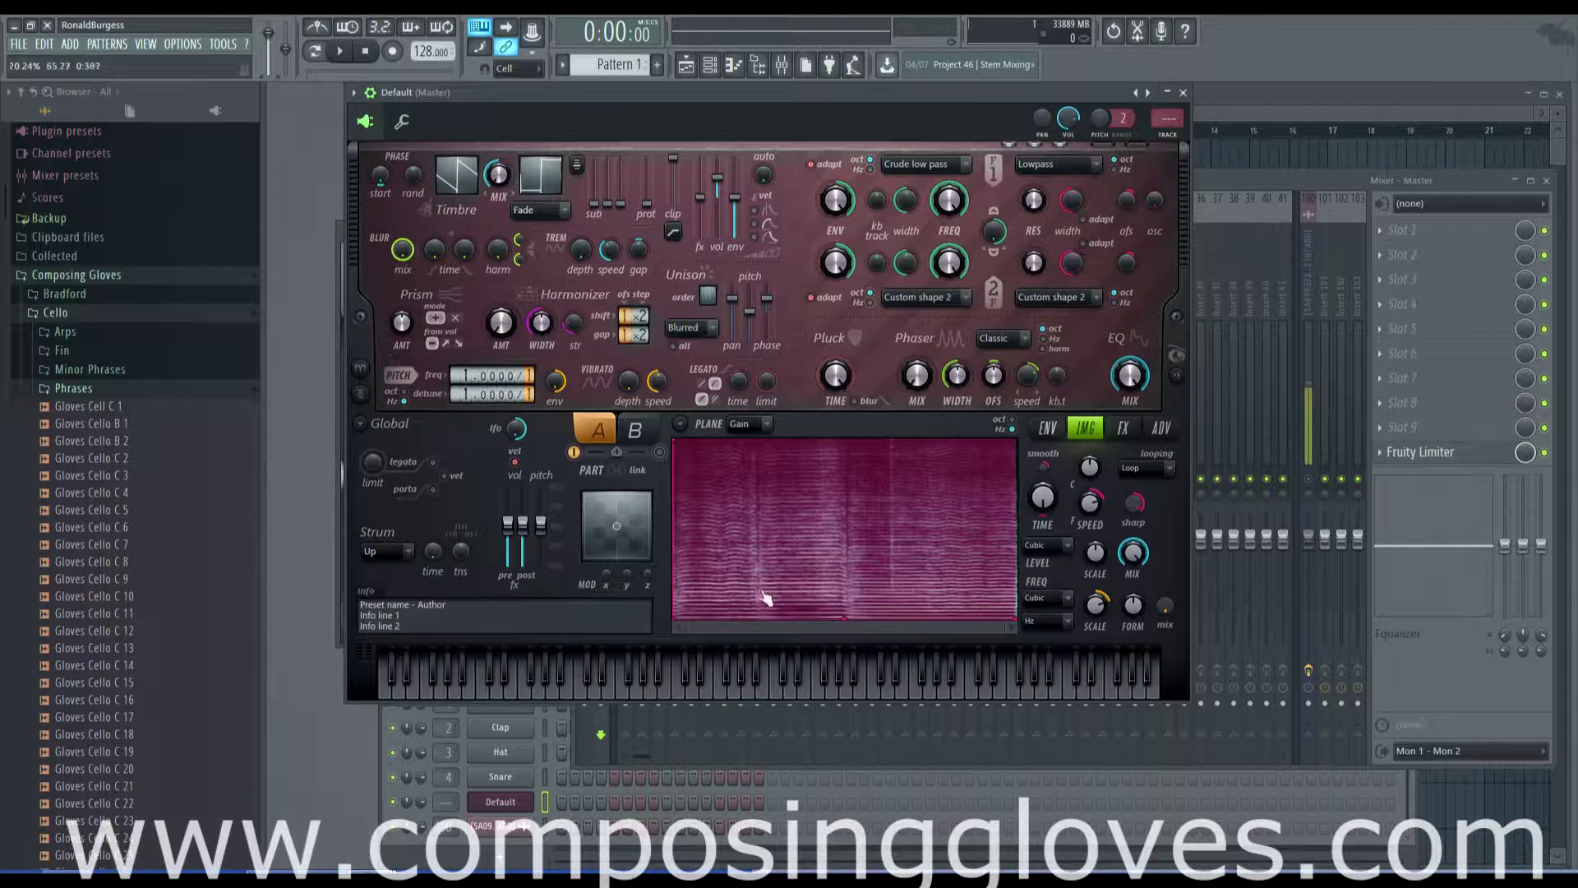
- Set a loop region on the spectrogram running from a little after its start to just before its end
left_click(681, 613)
left_click(1000, 539)
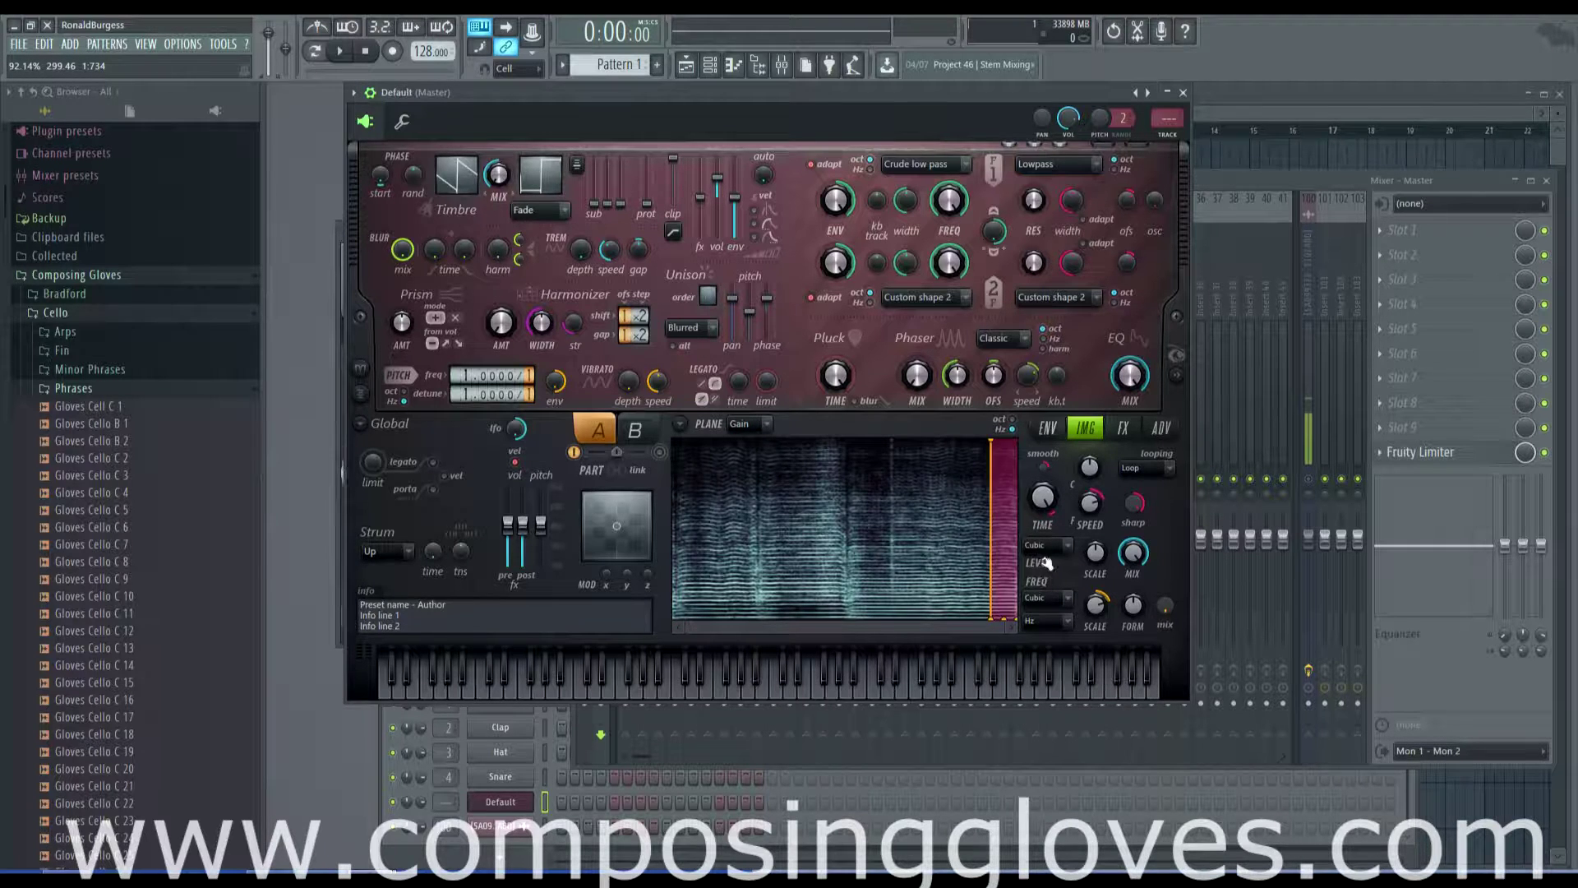
left_click(951, 565)
left_click(768, 566)
left_click_drag(736, 567, 1006, 568)
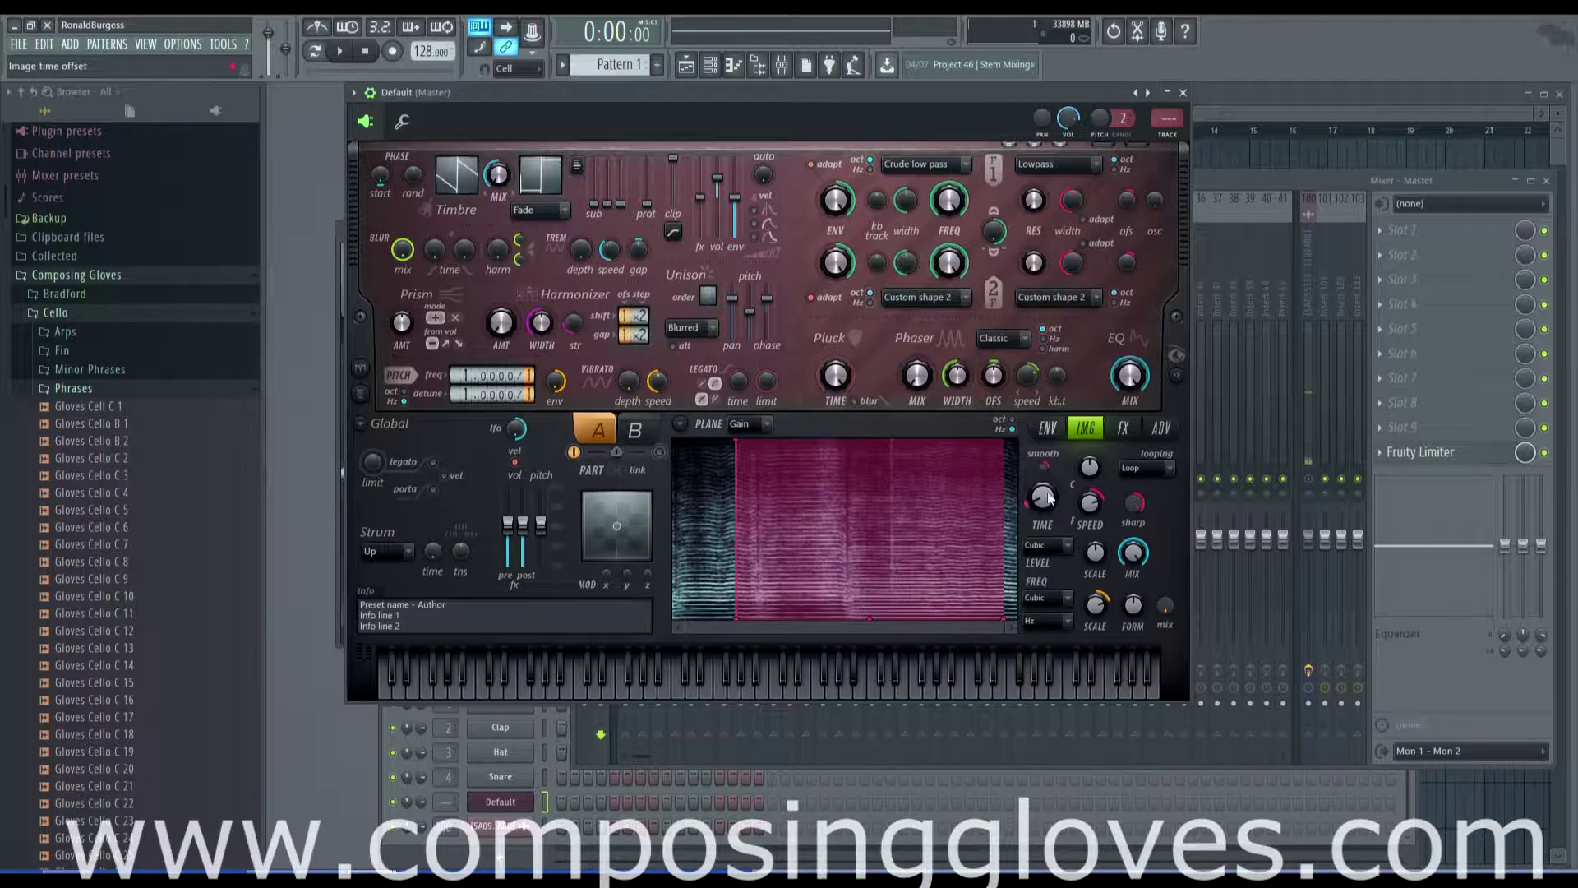
- Reset the synth to its Default preset and load the cello phrase Gloves Cello C 24 into the image section
left_click(1142, 92)
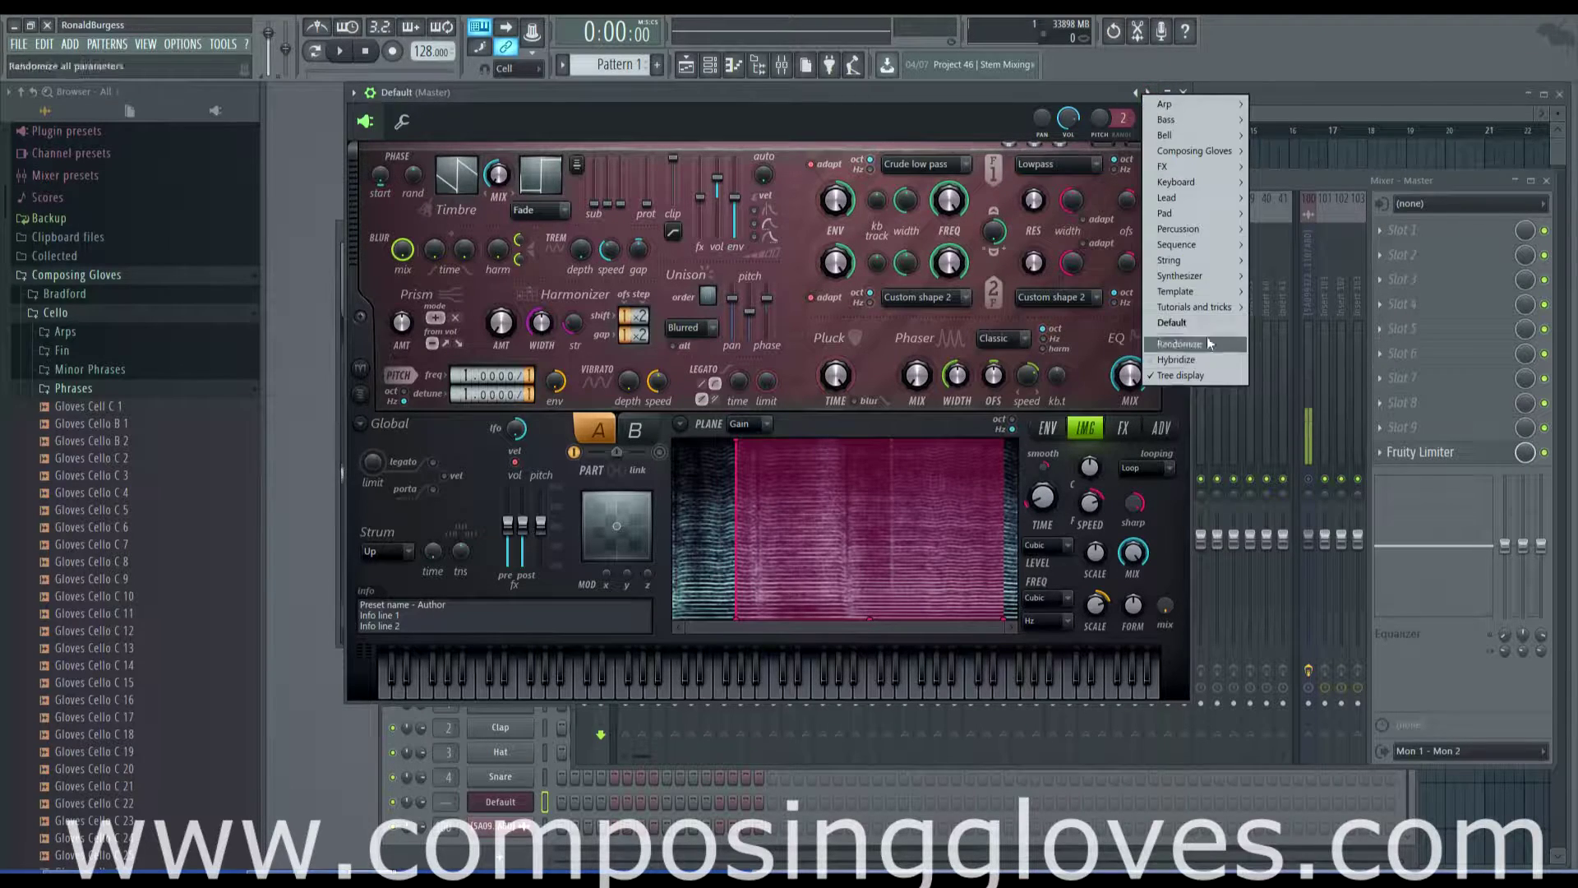
left_click(1194, 337)
left_click(1084, 428)
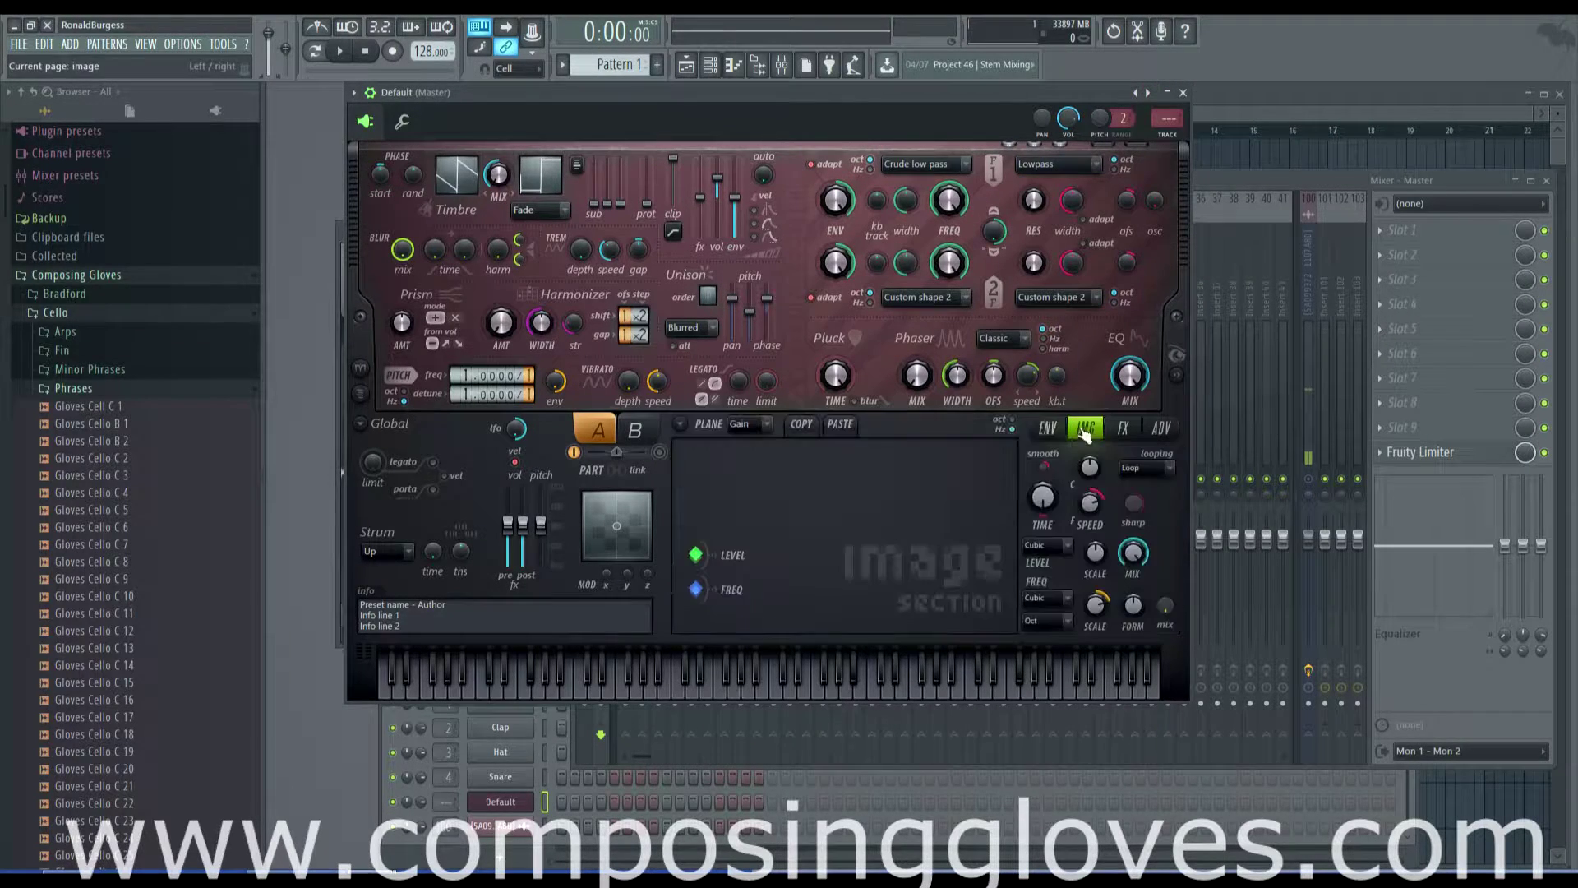
left_click_drag(141, 842, 808, 526)
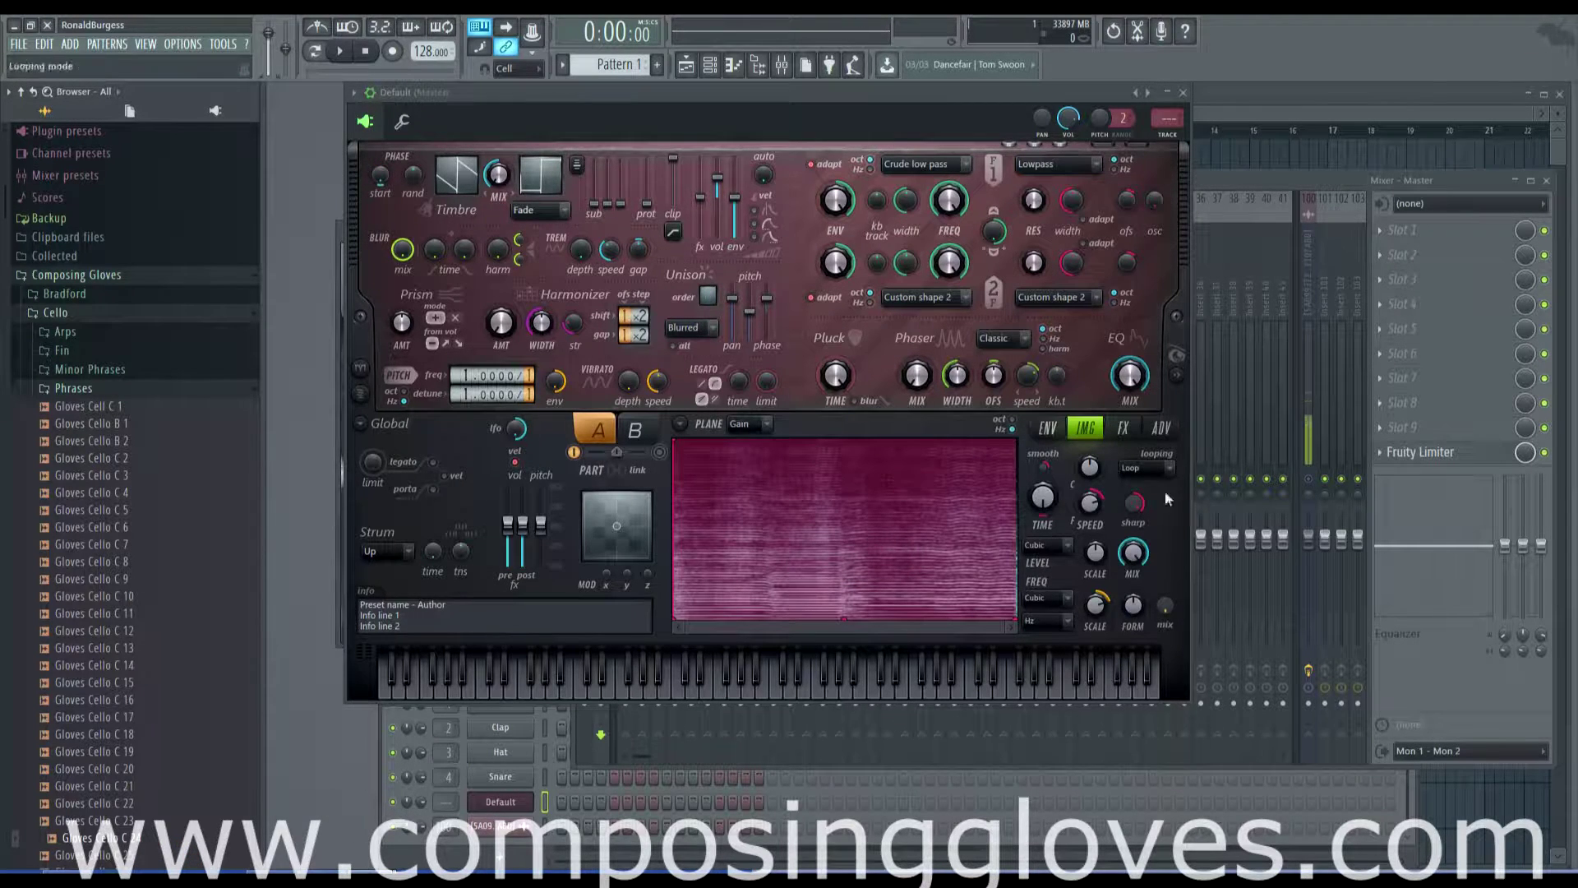
- Review the image section's available options, including the time offset, time envelope and loop region commands
left_click(684, 424)
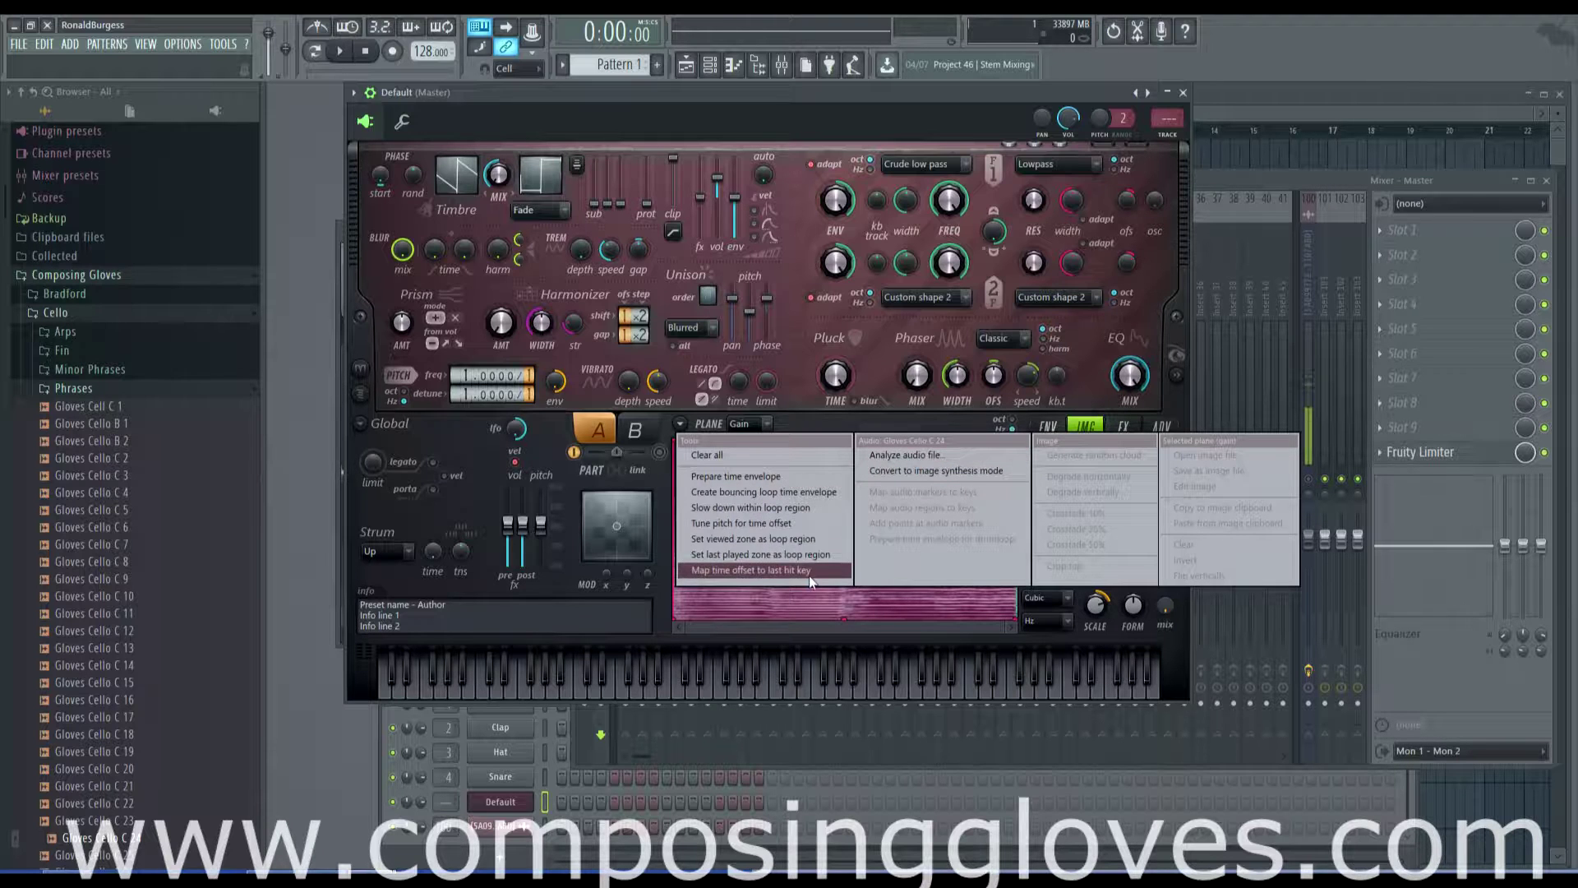
left_click(687, 429)
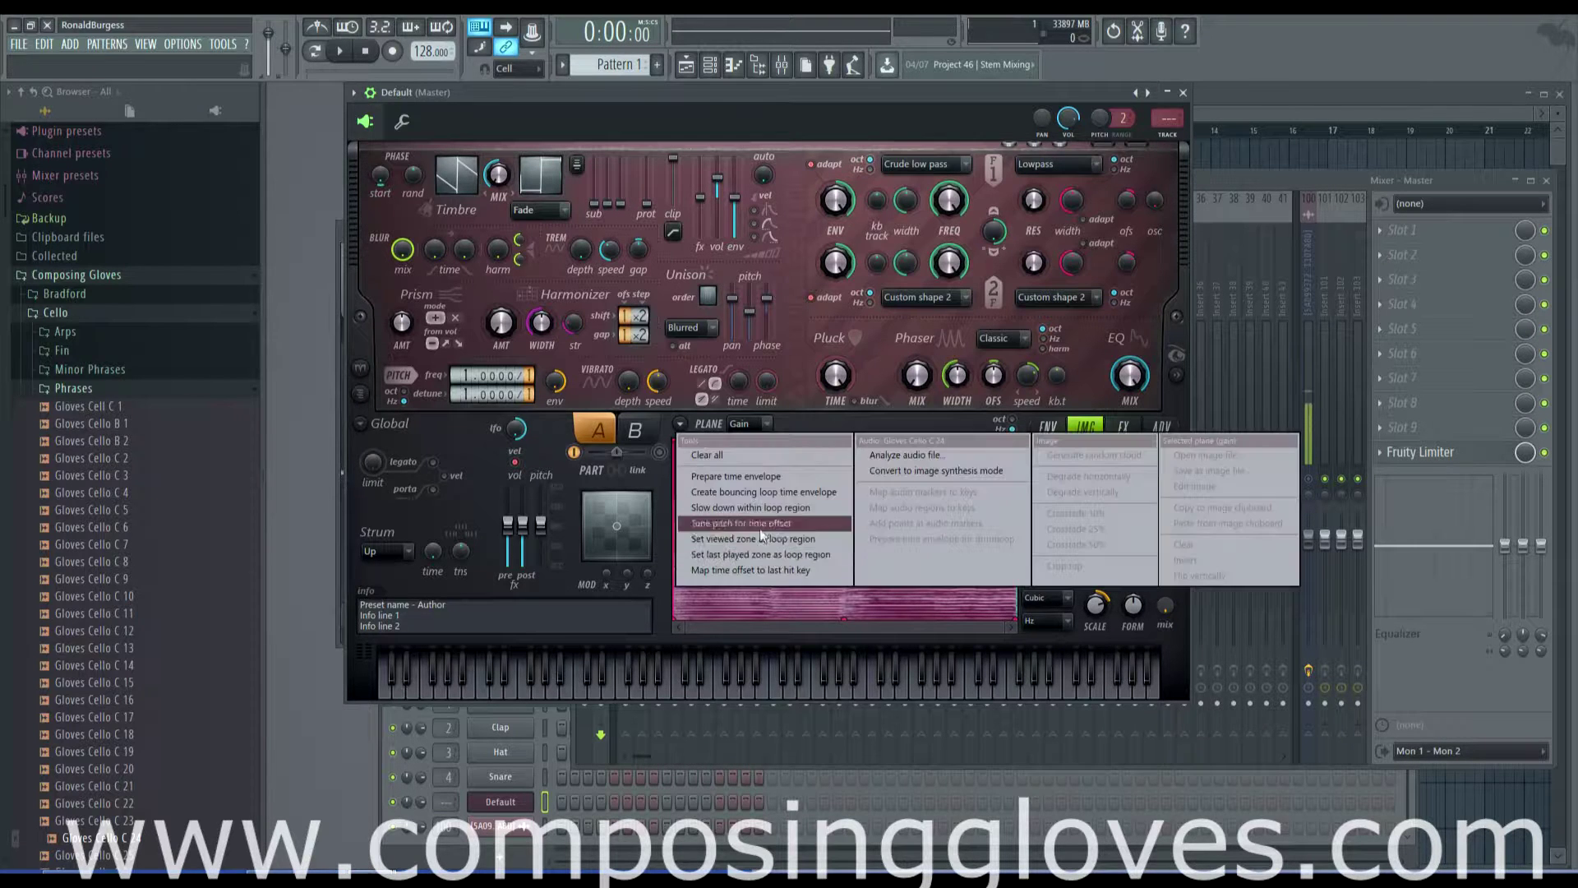
left_click(683, 427)
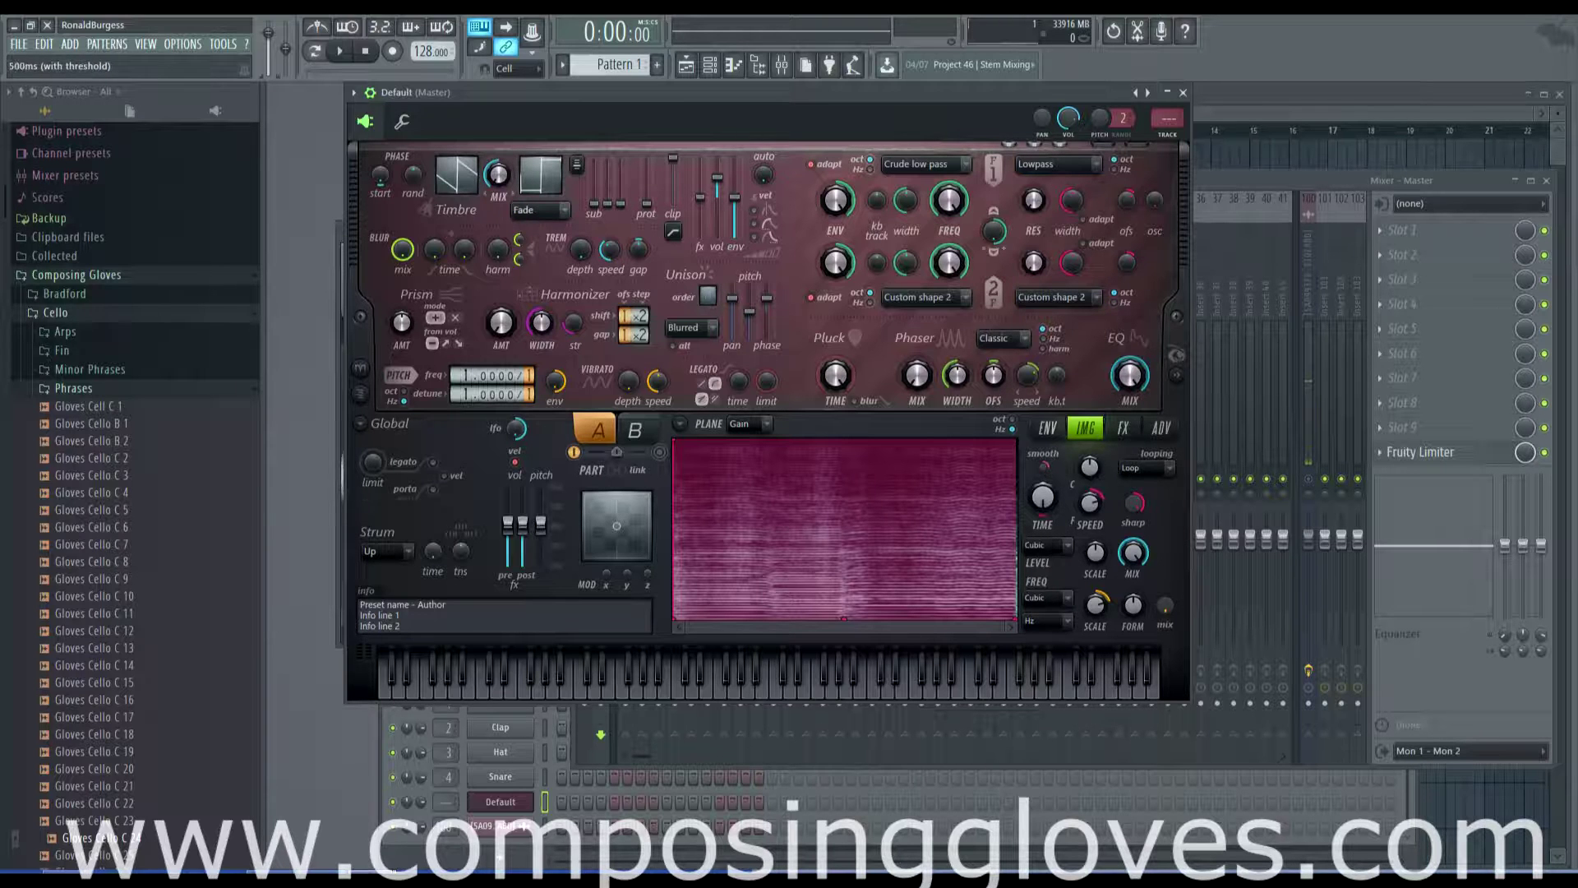
- Examine the opening of the Gloves Cello C 24 spectrogram up close in both the Gain and Freq planes
left_click_drag(1001, 635, 753, 628)
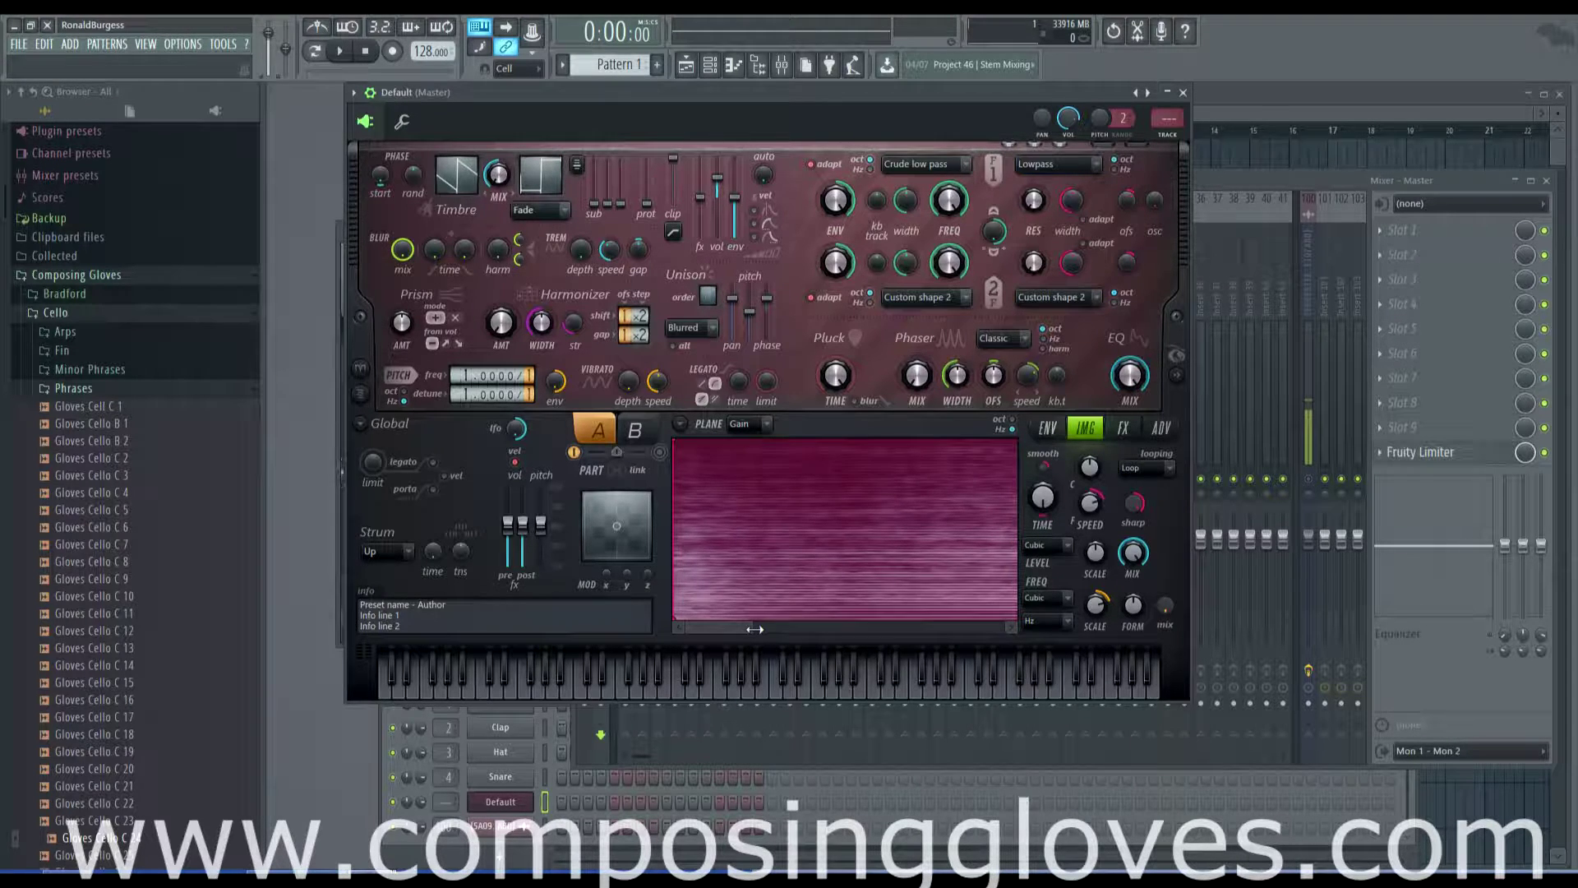
left_click_drag(752, 629, 986, 619)
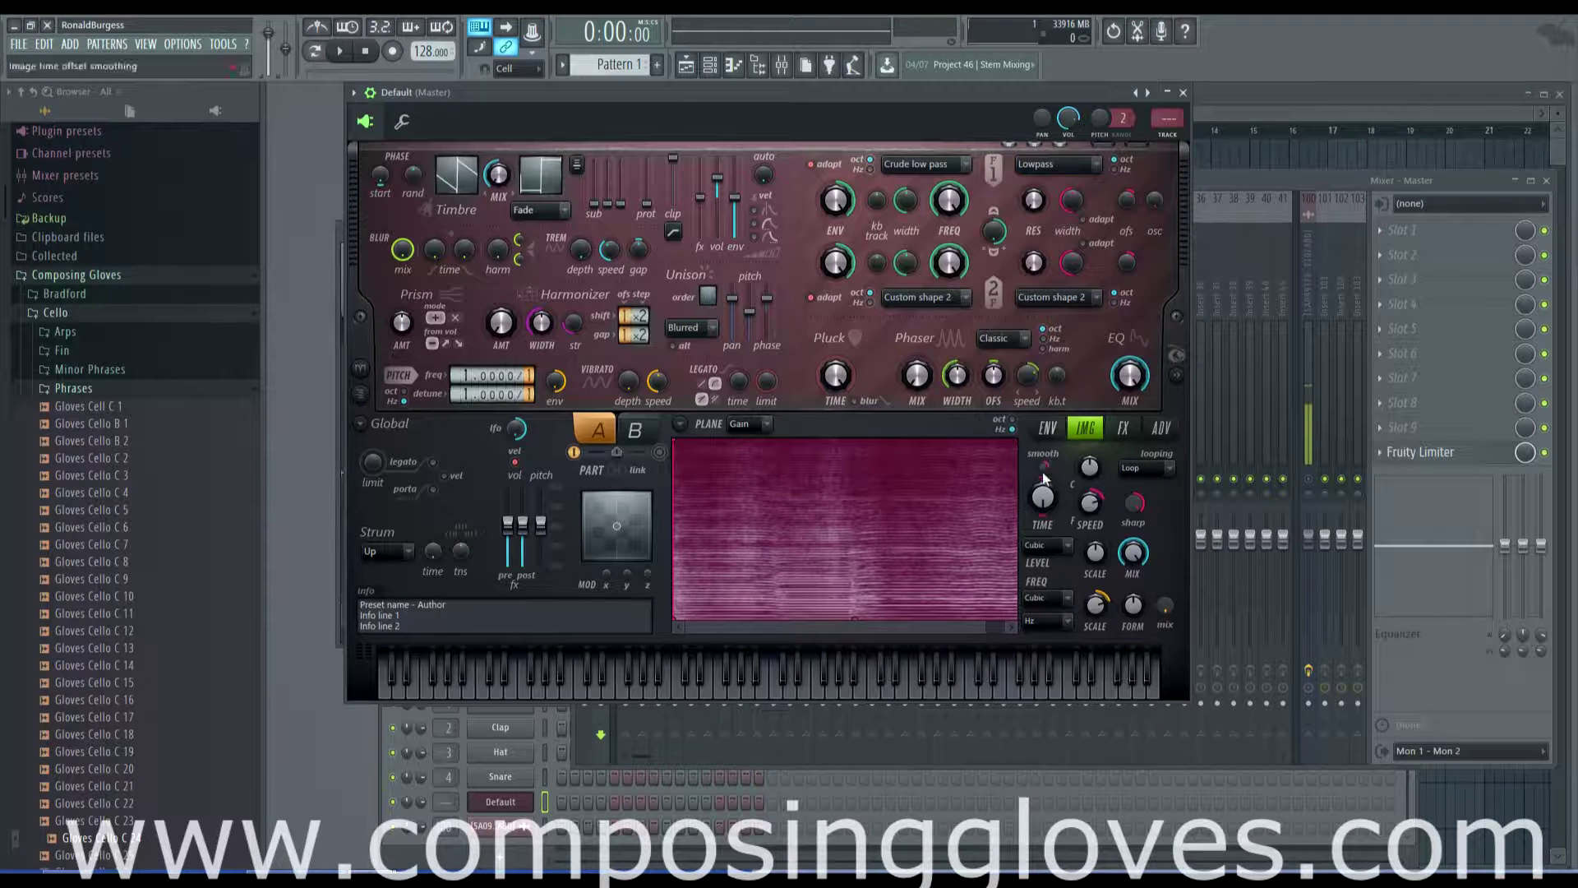
mouse_move(983, 629)
left_mouse_down()
mouse_move(1043, 632)
mouse_move(748, 627)
mouse_move(1008, 629)
left_mouse_up()
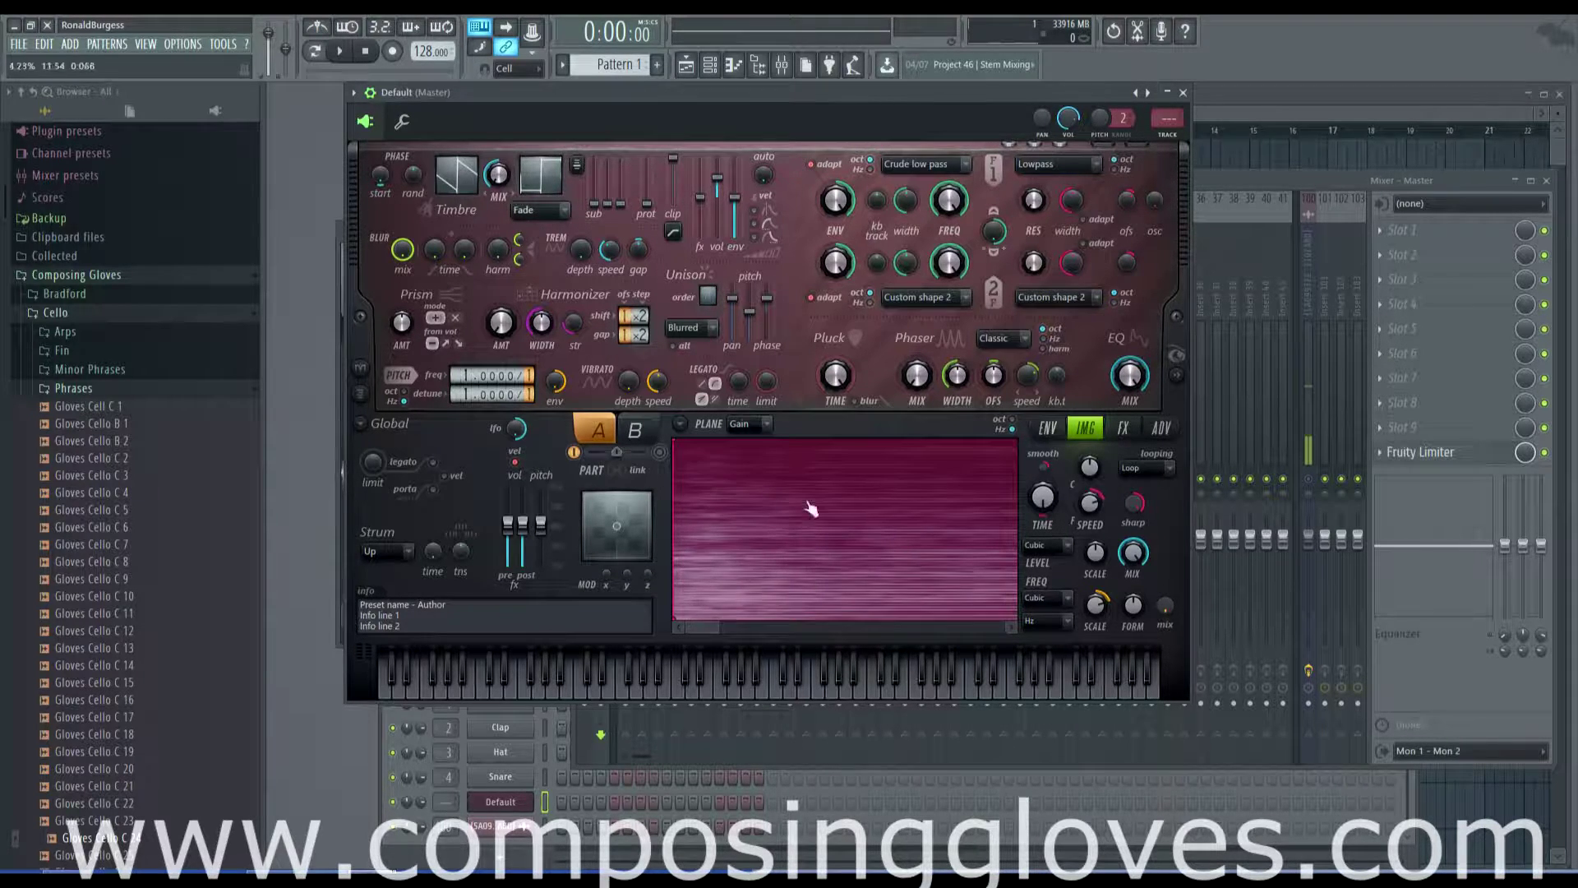
left_click_drag(695, 629, 699, 628)
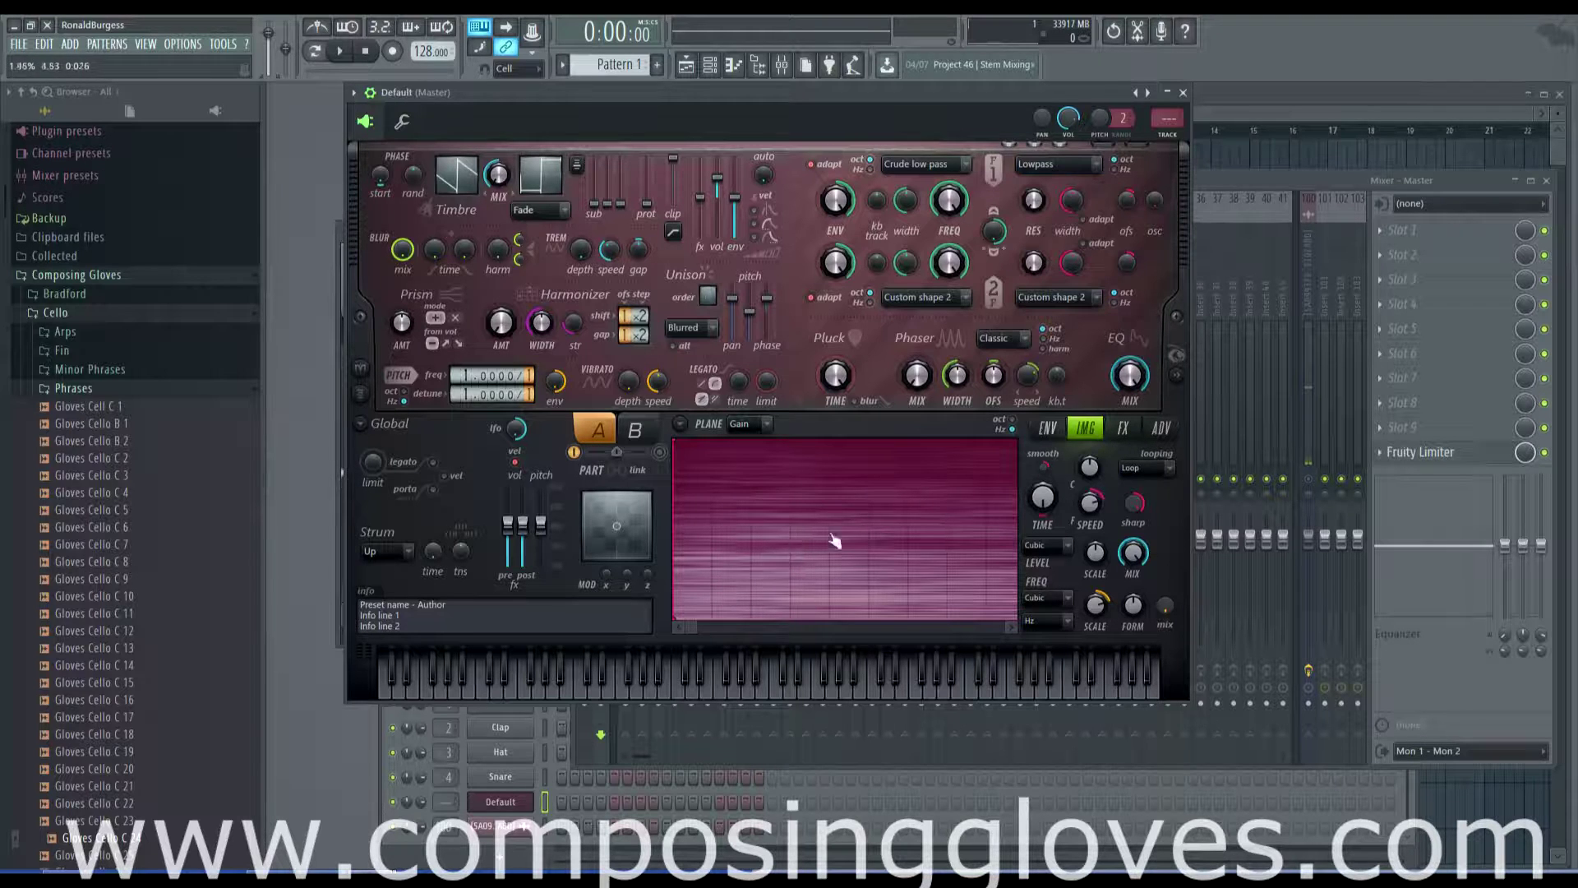
left_click(751, 425)
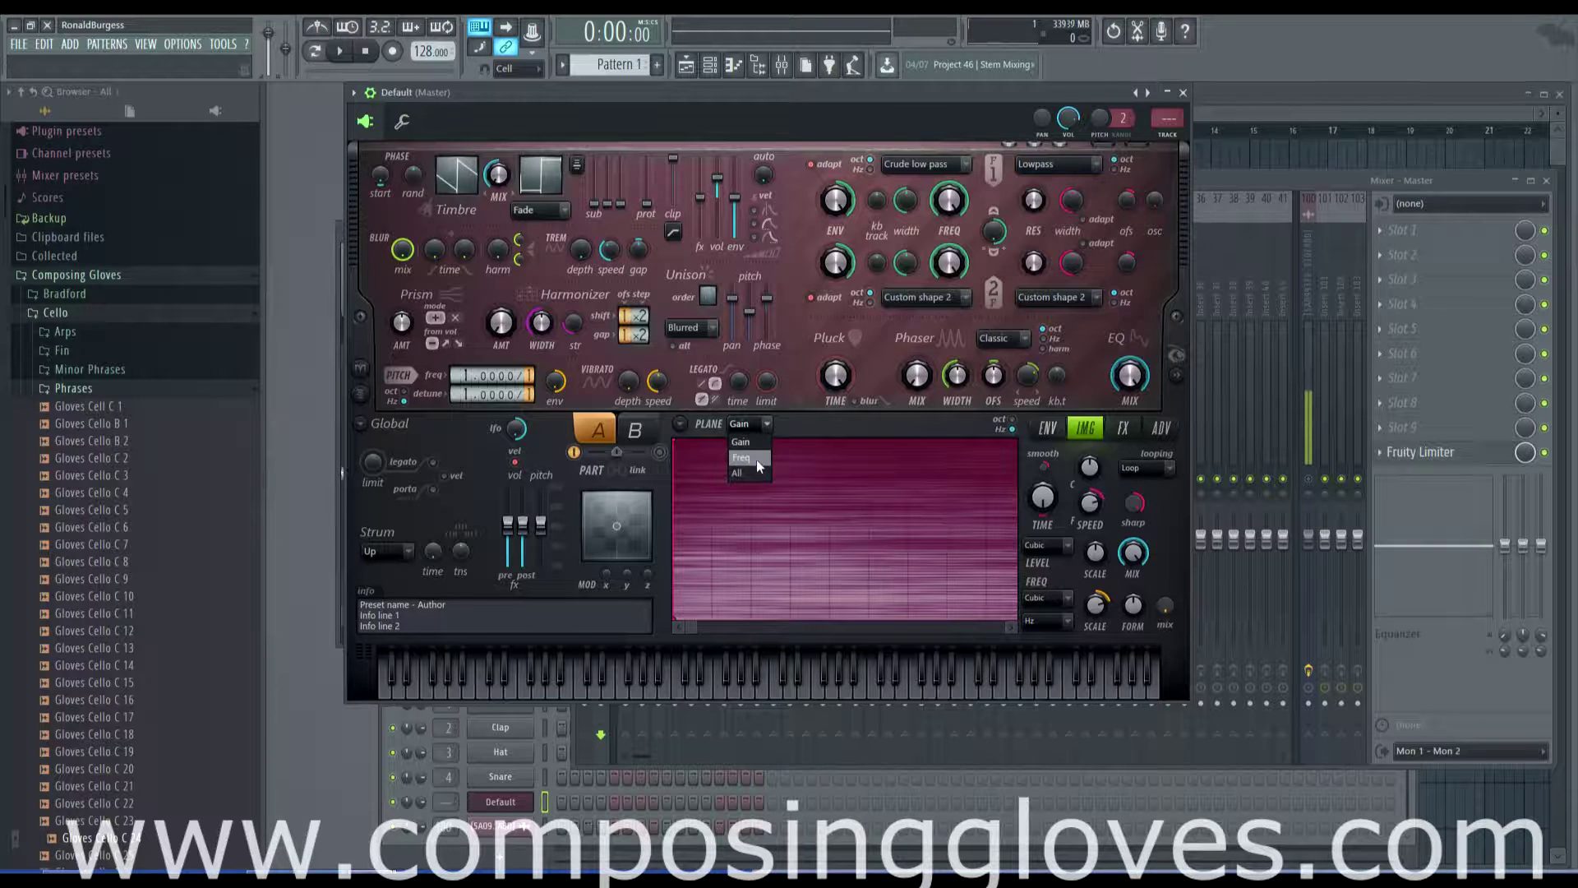
left_click(756, 459)
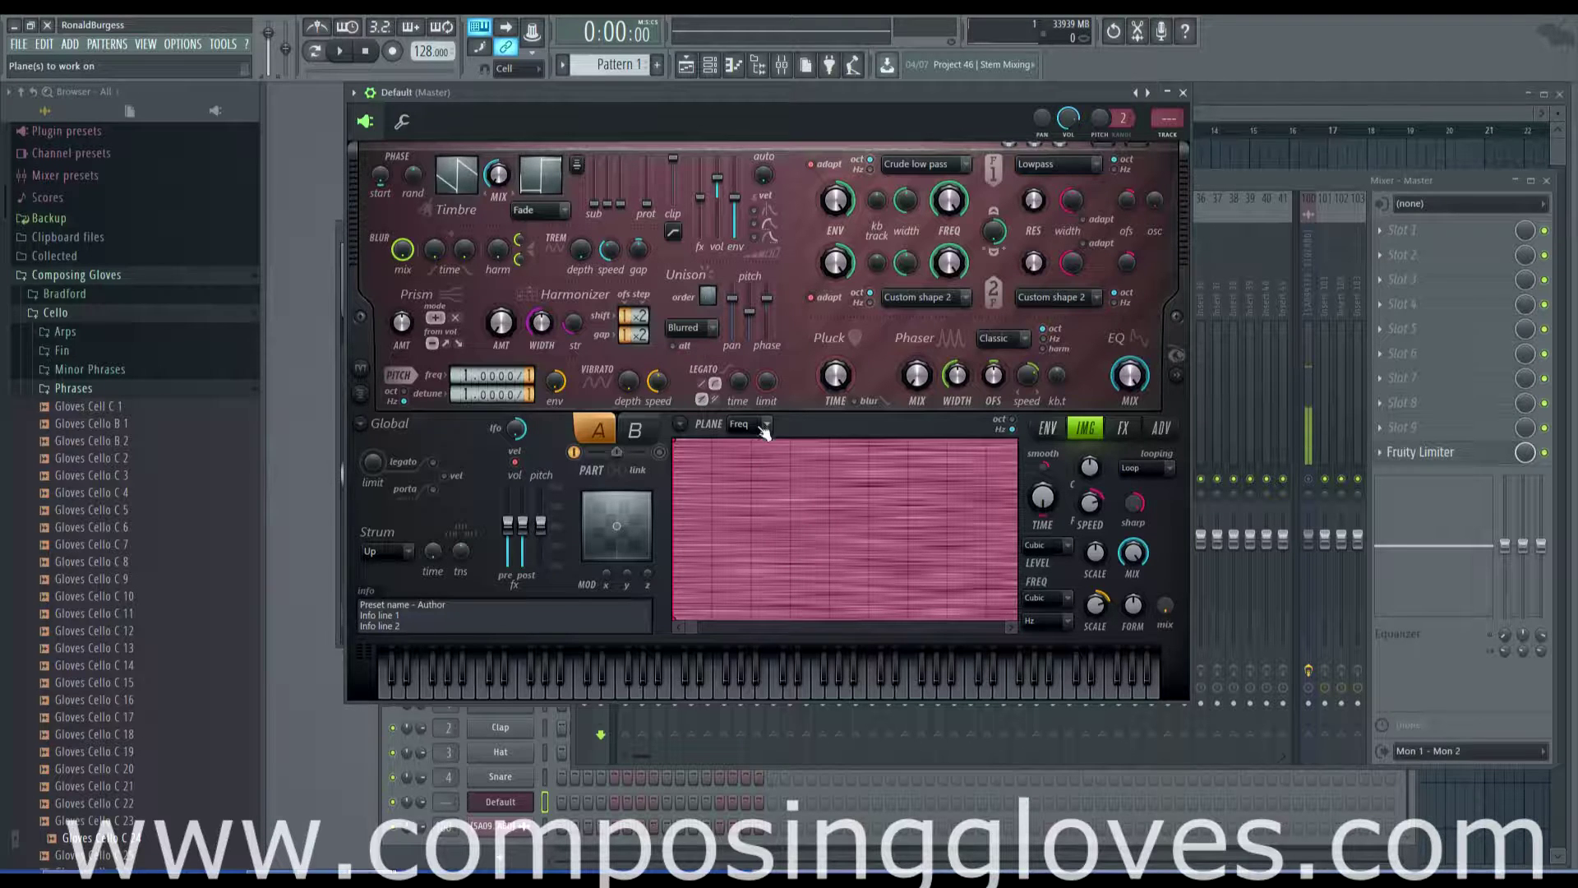
scroll(762, 433, "down", 1)
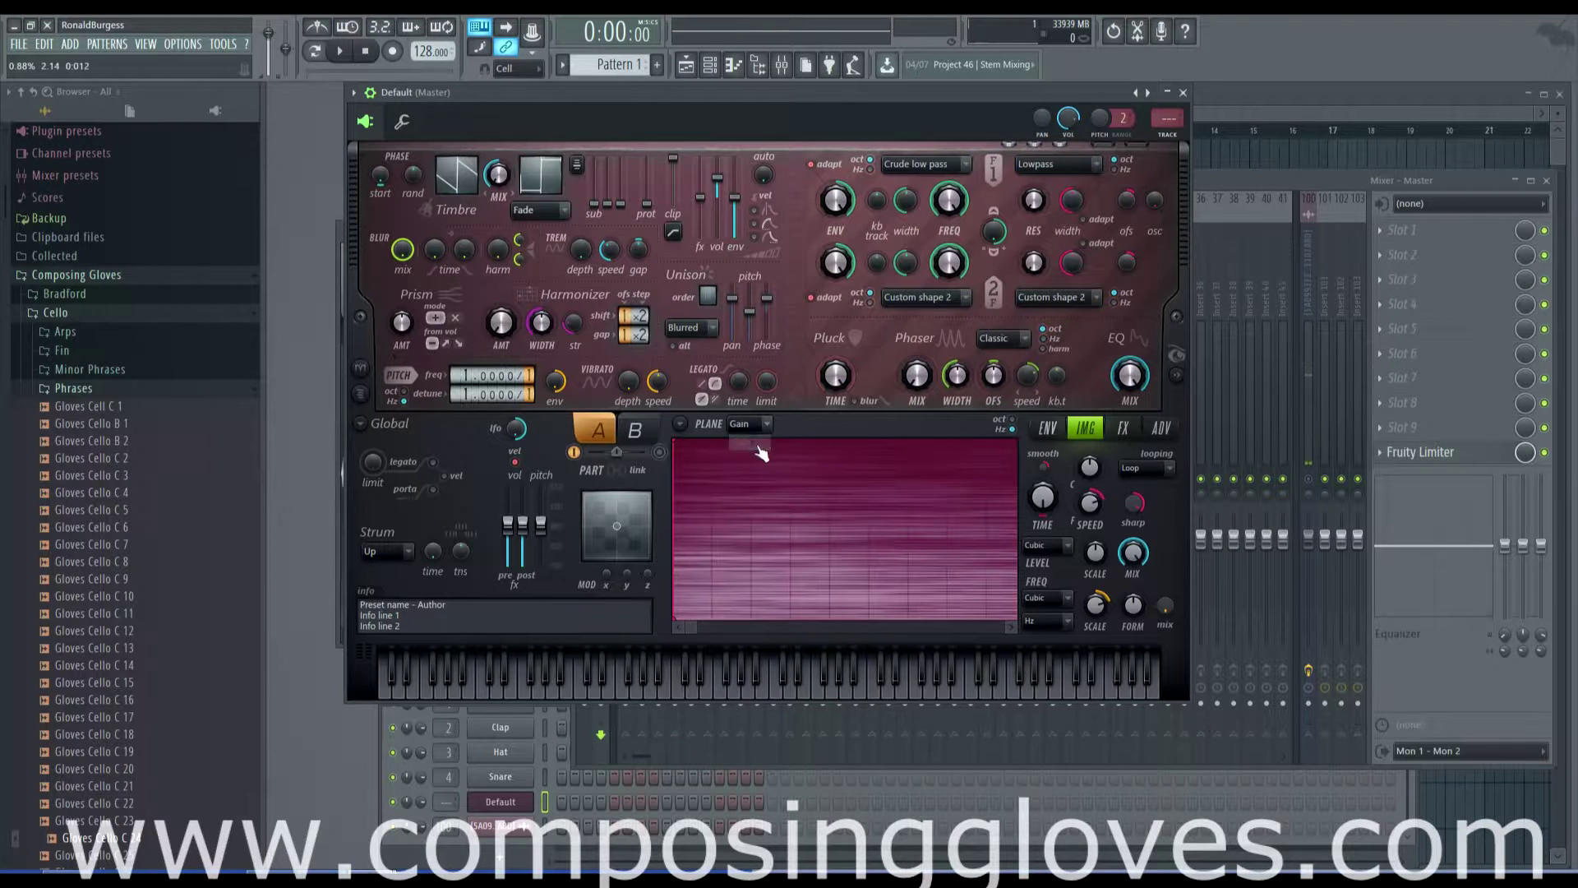
scroll(699, 626, "up", 2)
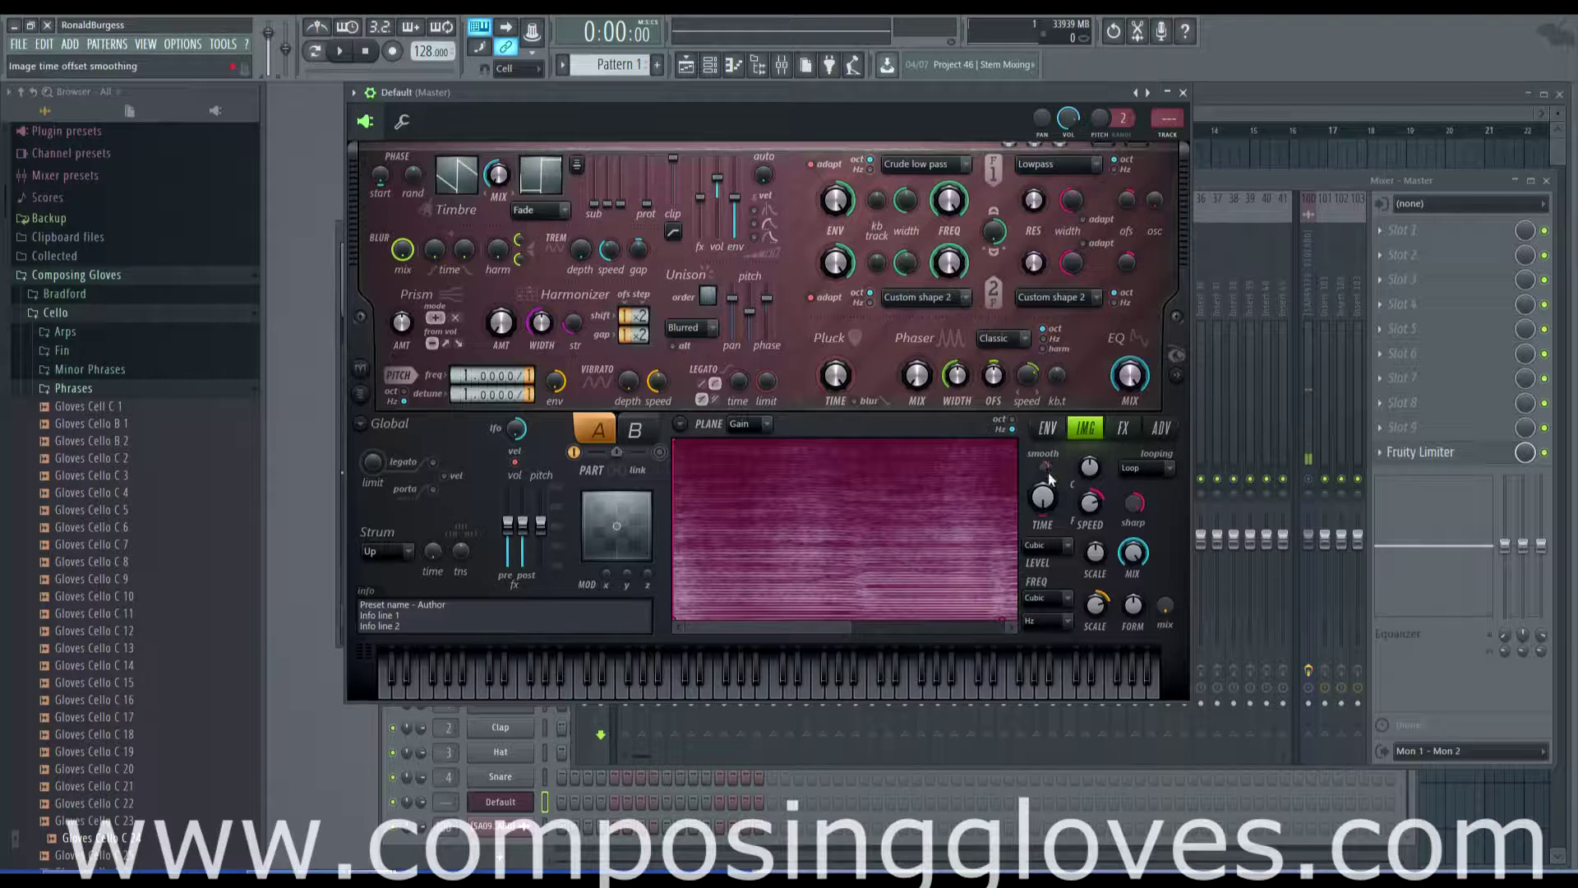
scroll(1043, 466, "up", 4)
scroll(1043, 467, "down", 5)
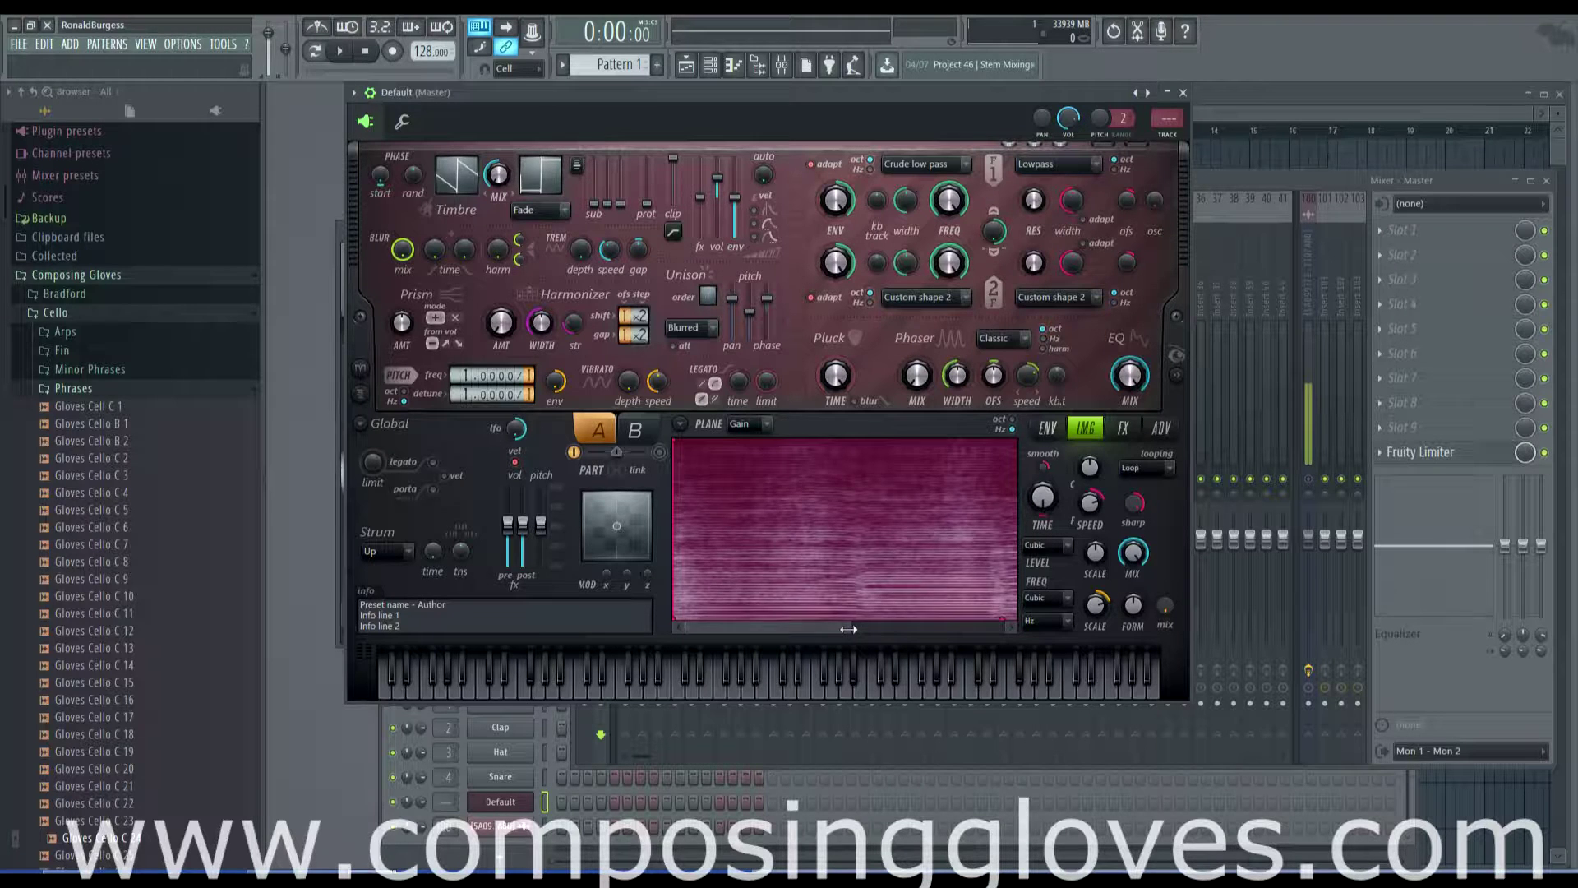
left_click_drag(848, 628, 692, 599)
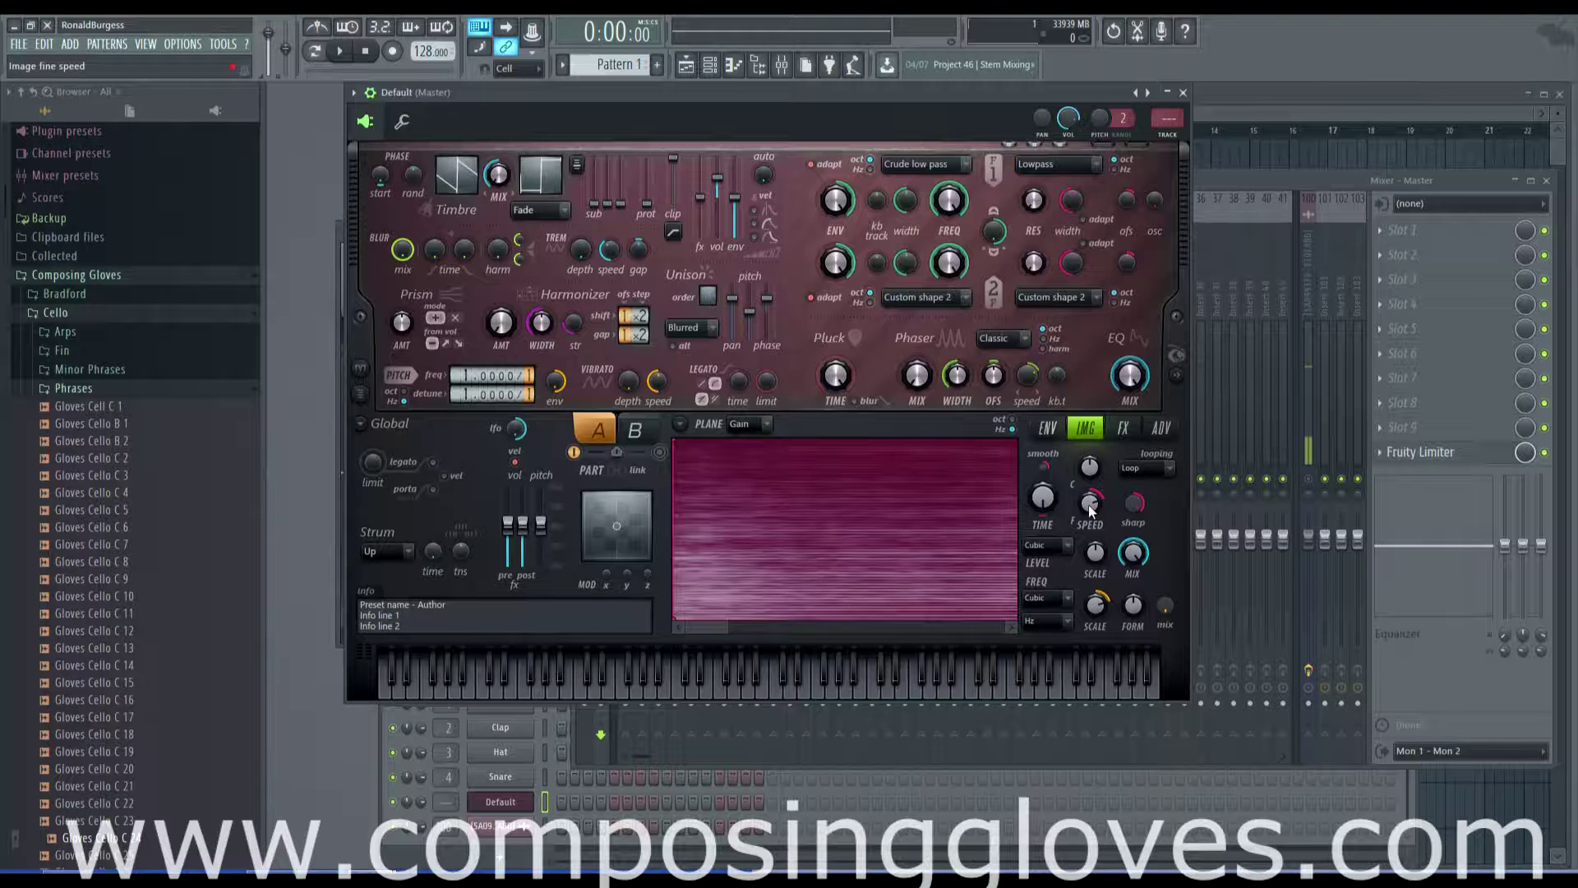
- Play C5 to audition the full cello image and try a reversed fine speed of -142.40%
left_click_drag(723, 628, 983, 618)
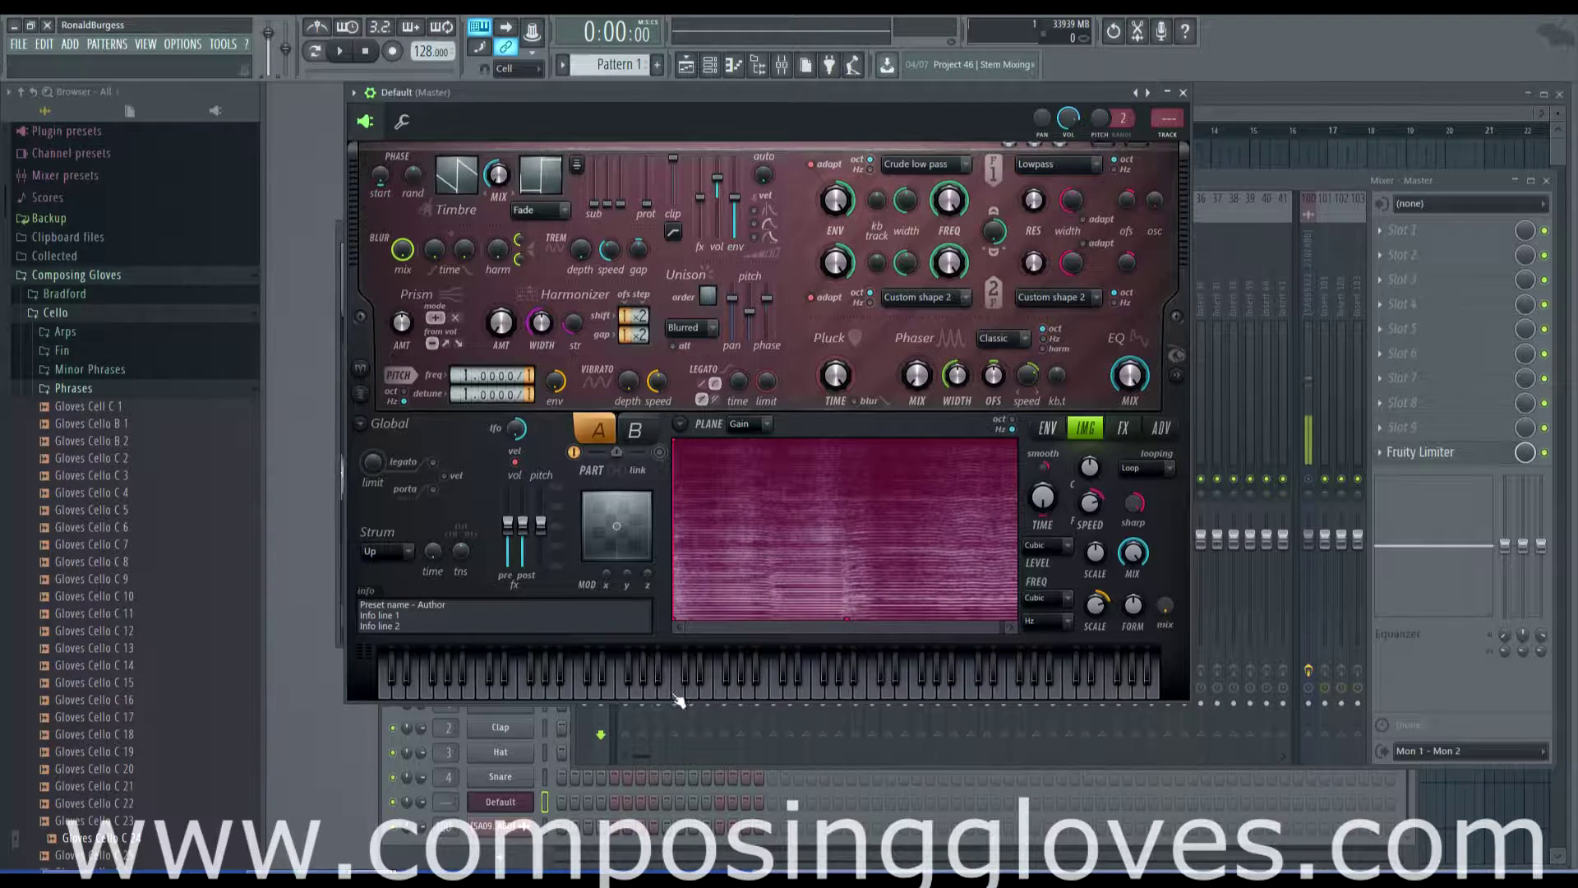
left_click(680, 691)
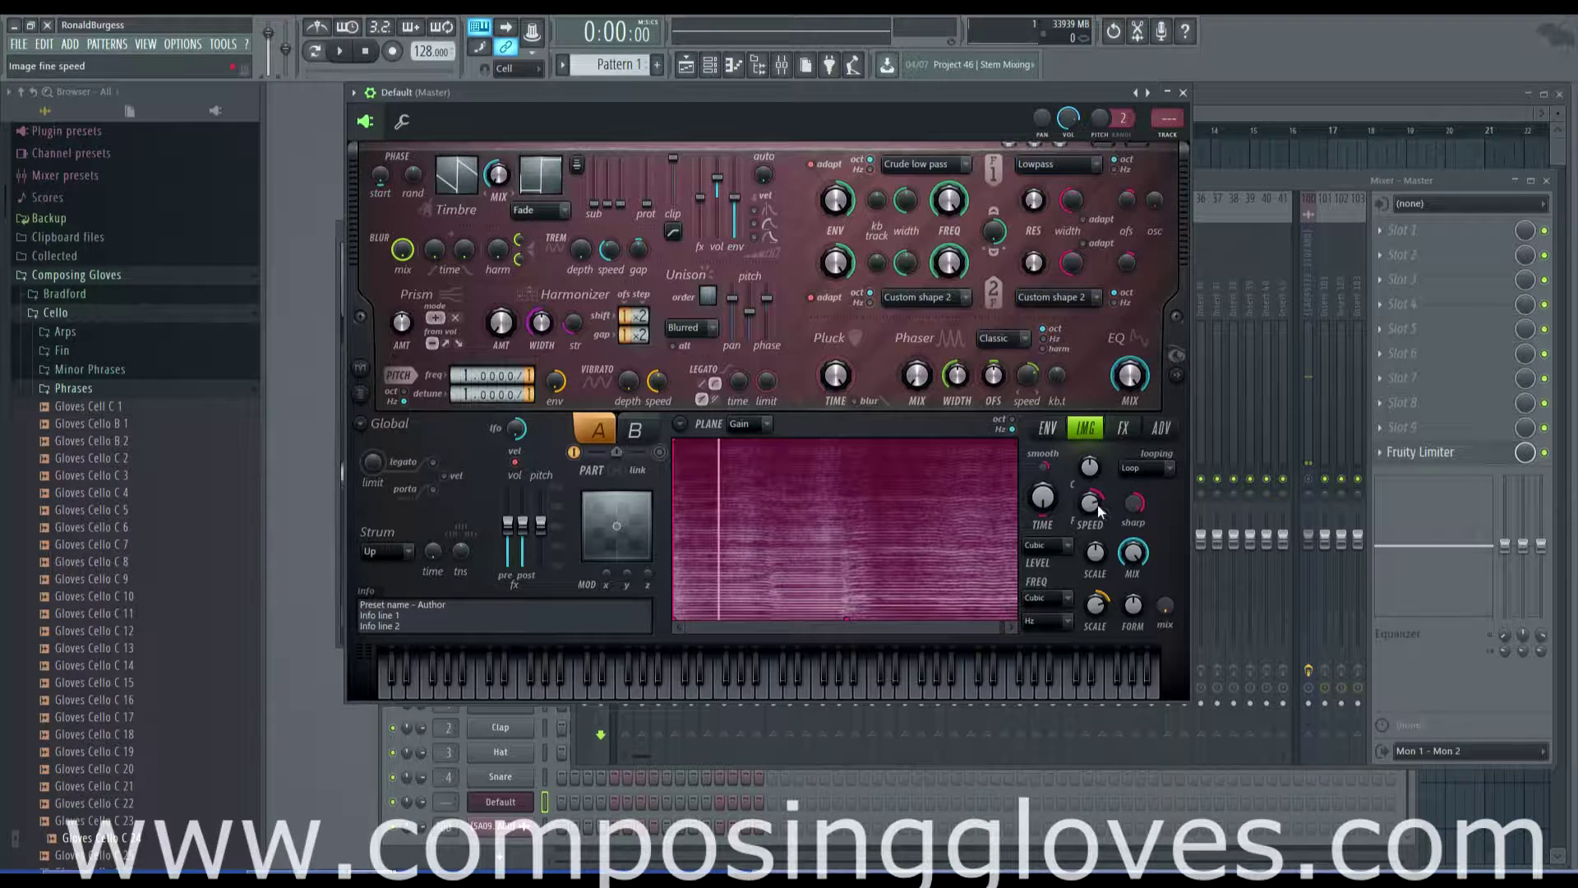
key("q")
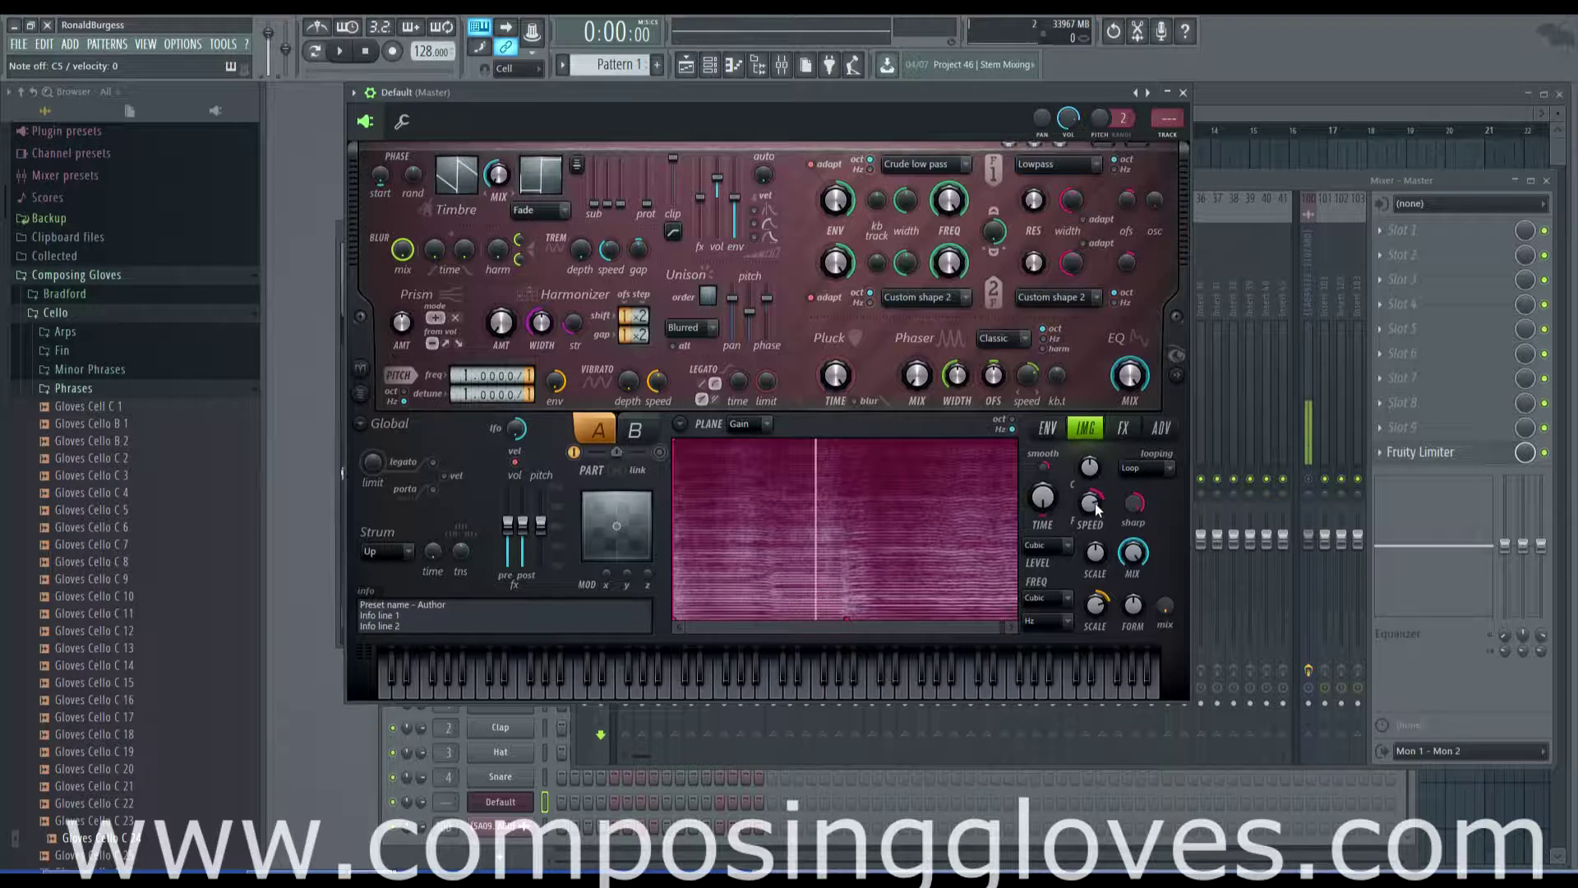
key("q")
scroll(1089, 502, "down", 5)
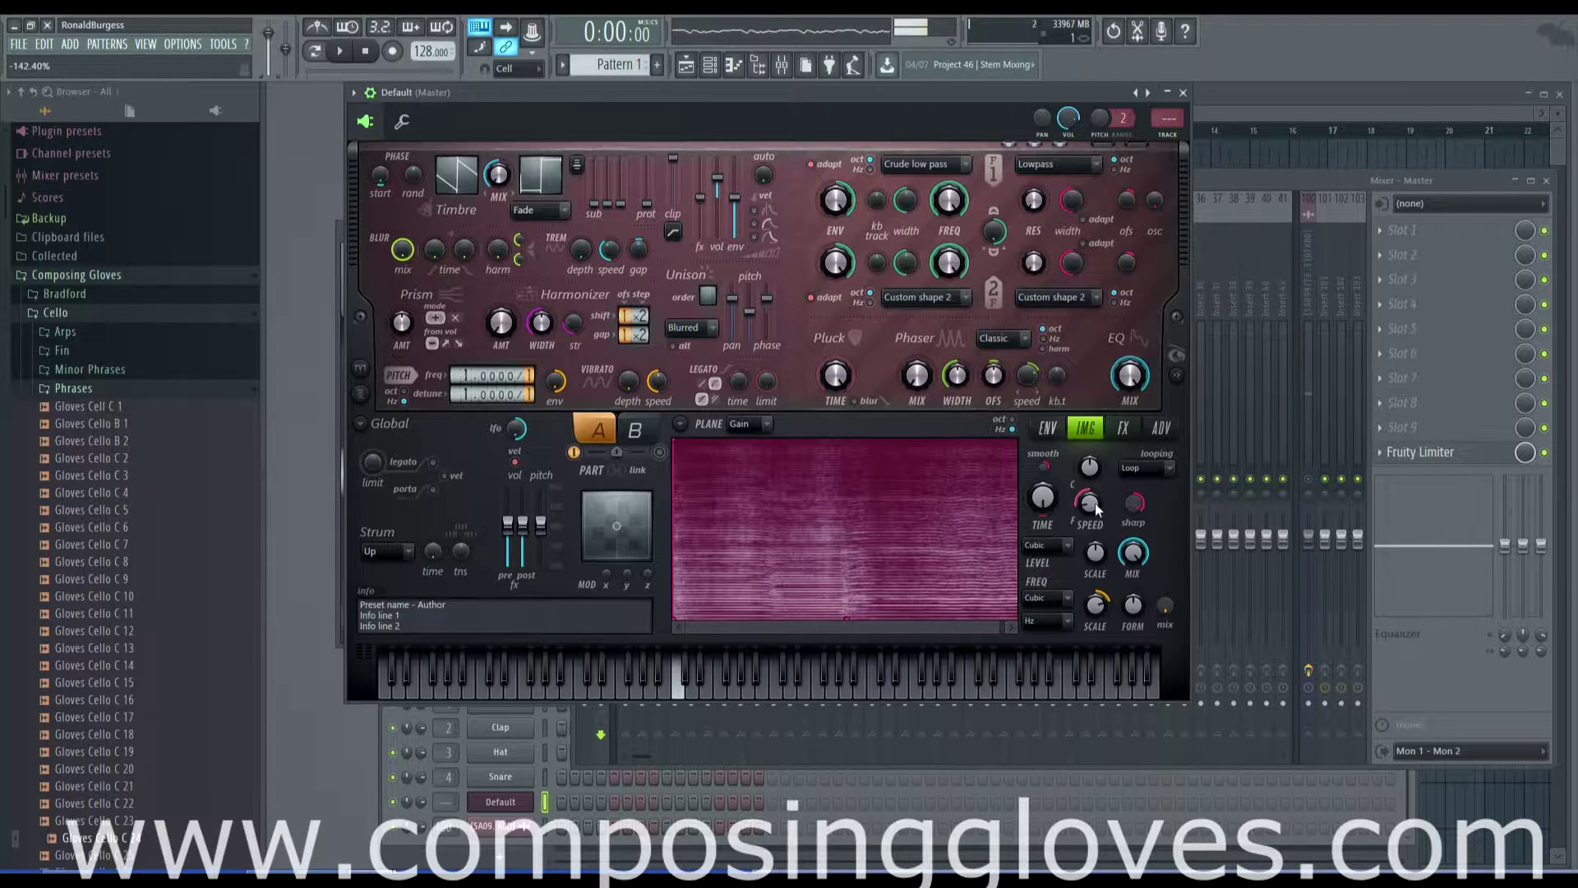
key("q")
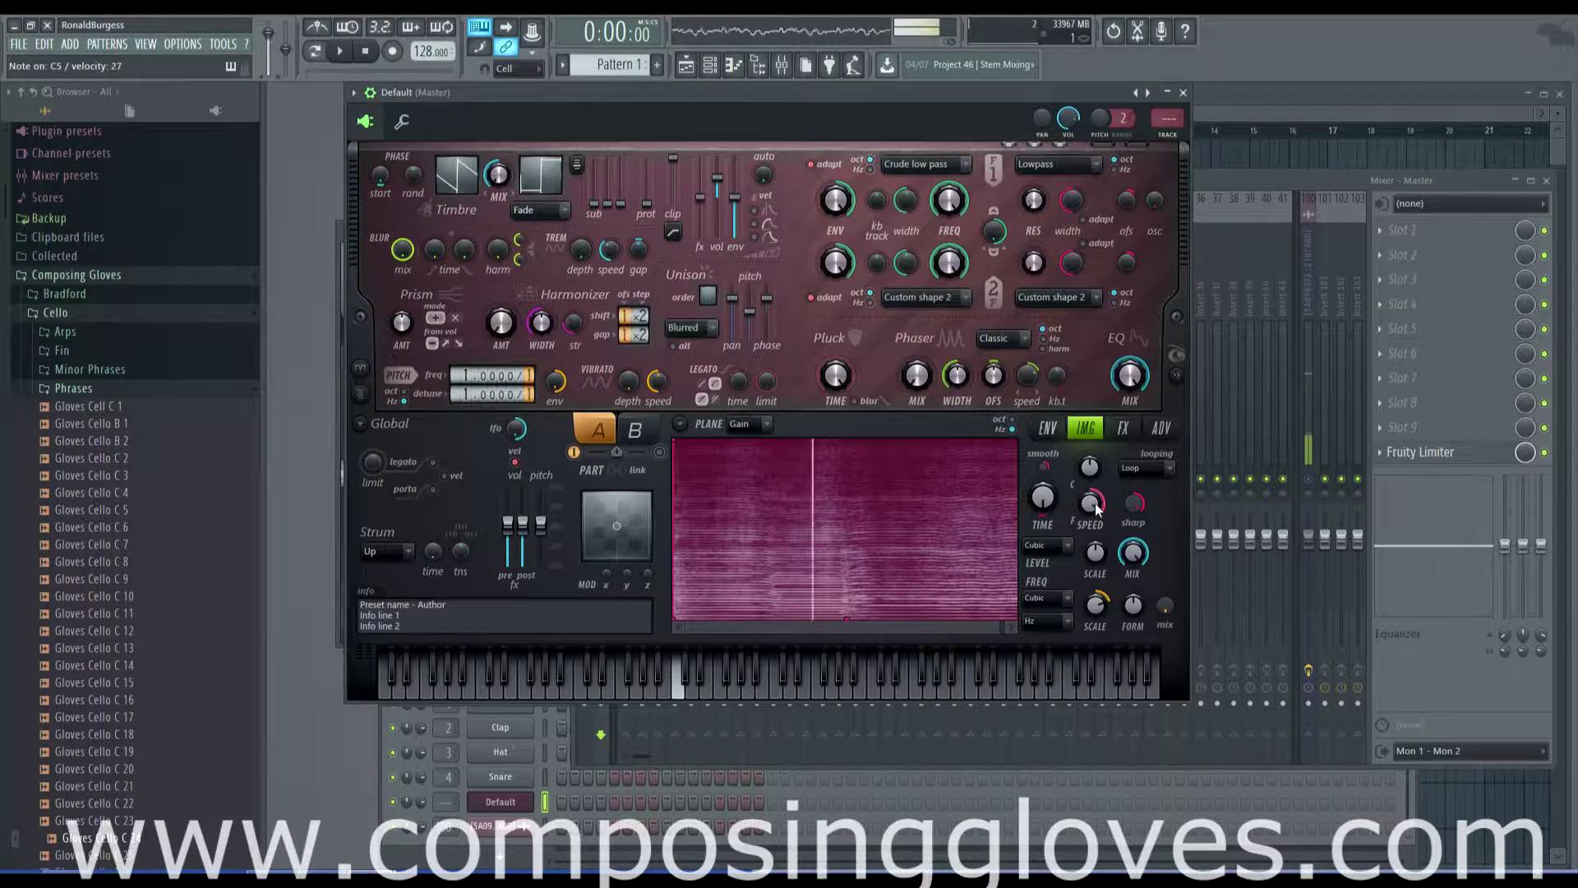
- Try the image fine speed at 144.00% and other amounts while playing C5, and adjust the coarse speed
left_click_drag(1096, 508, 1095, 493)
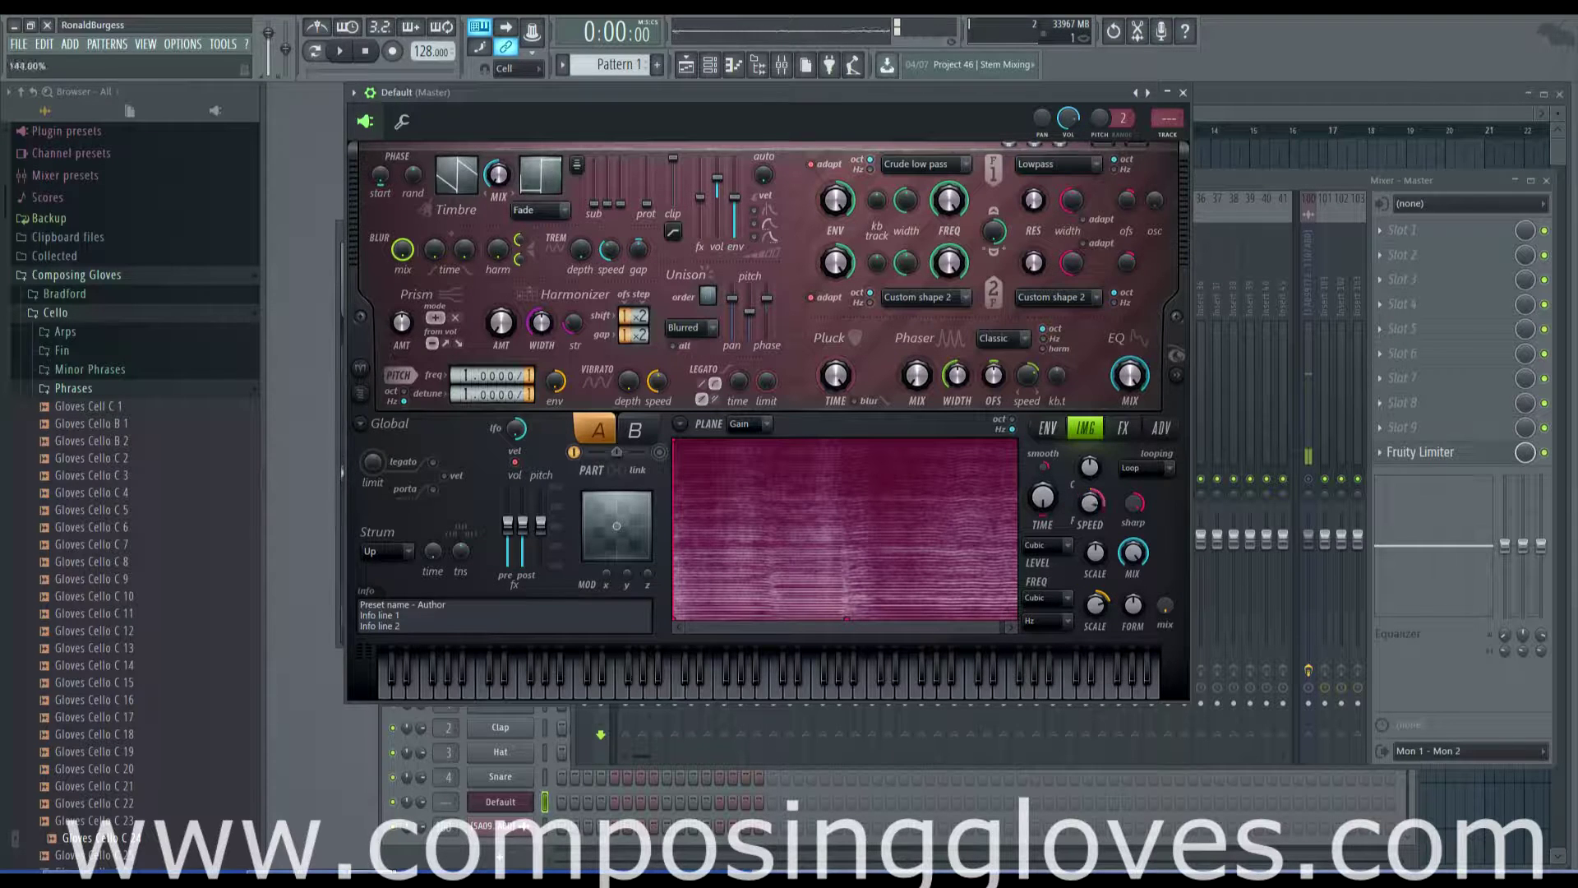
key("q")
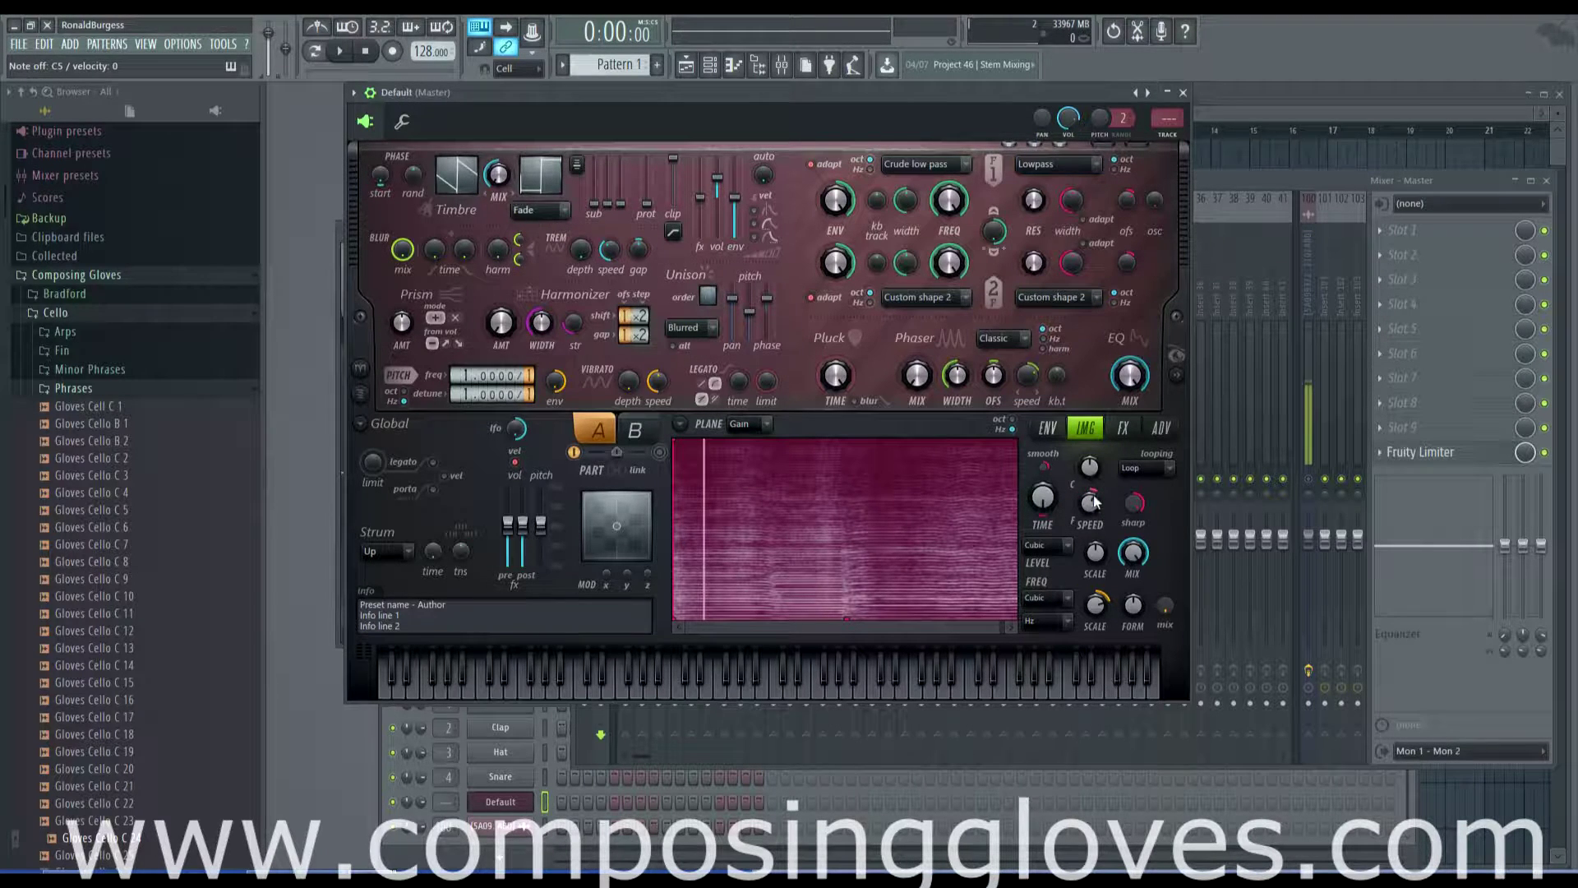
left_click_drag(1088, 514, 1089, 543)
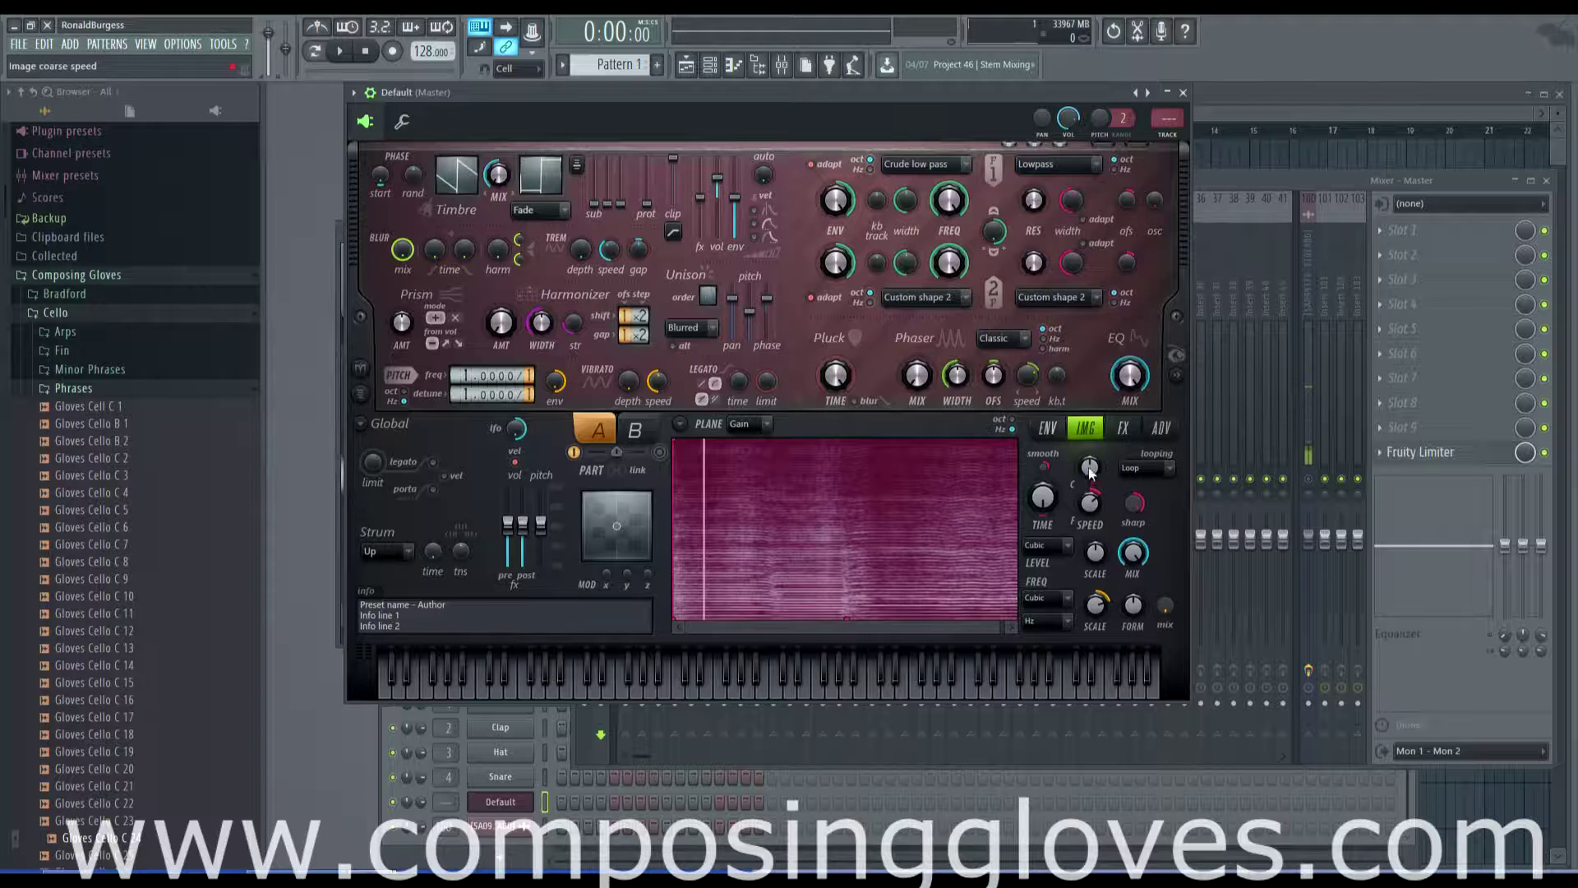
left_click_drag(1089, 467, 1091, 469)
left_click_drag(1090, 467, 1090, 467)
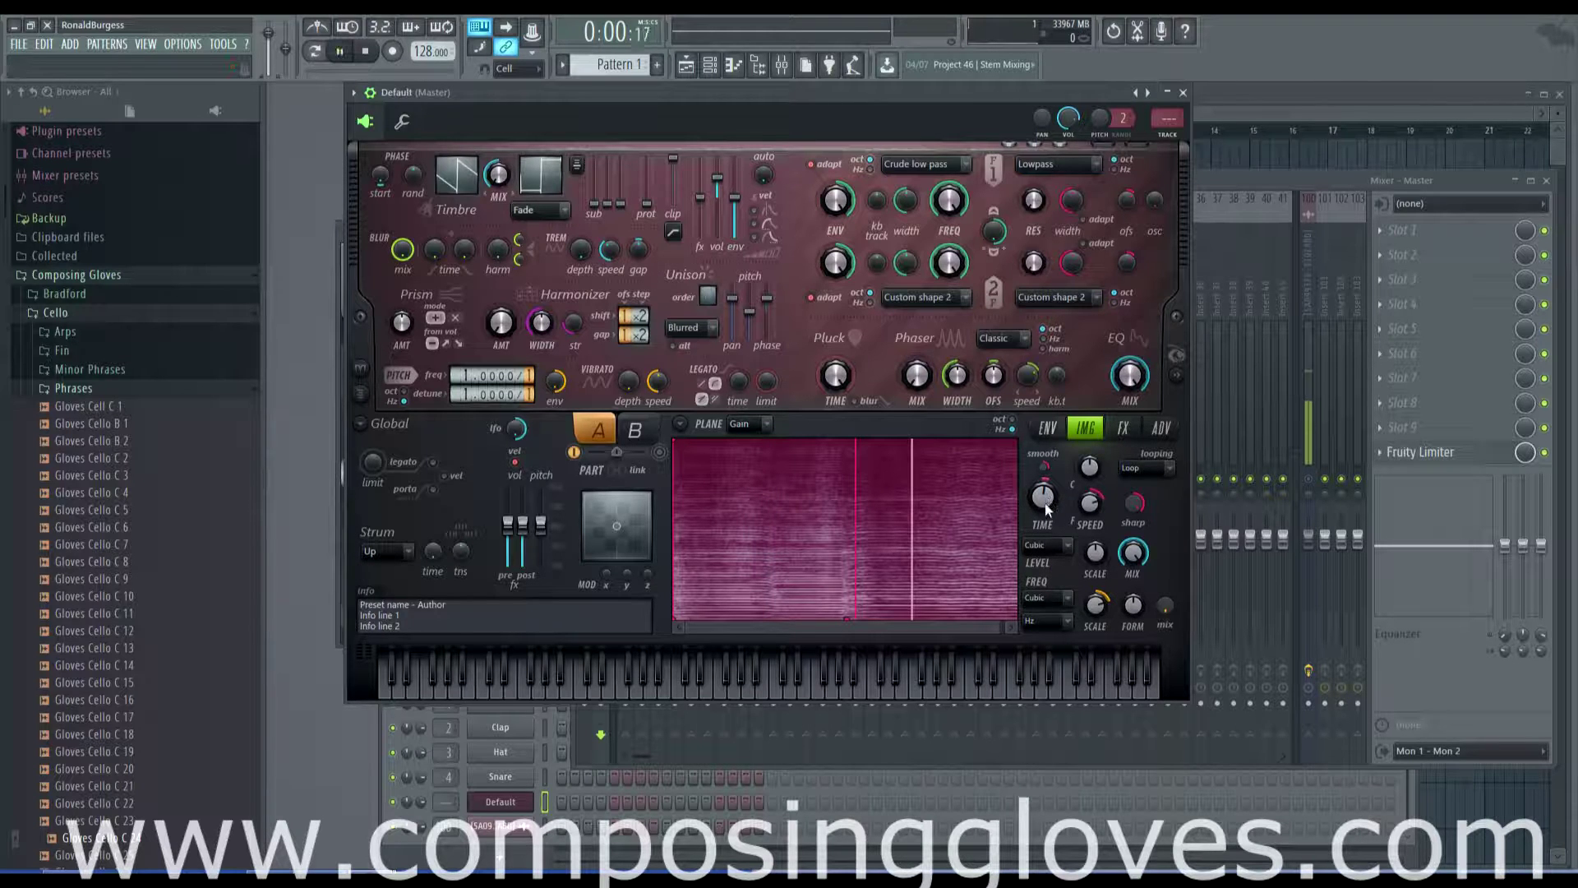
- Switch the image looping mode through One-shot and Loop to Ping pong
left_click(1044, 499)
left_click(1135, 465)
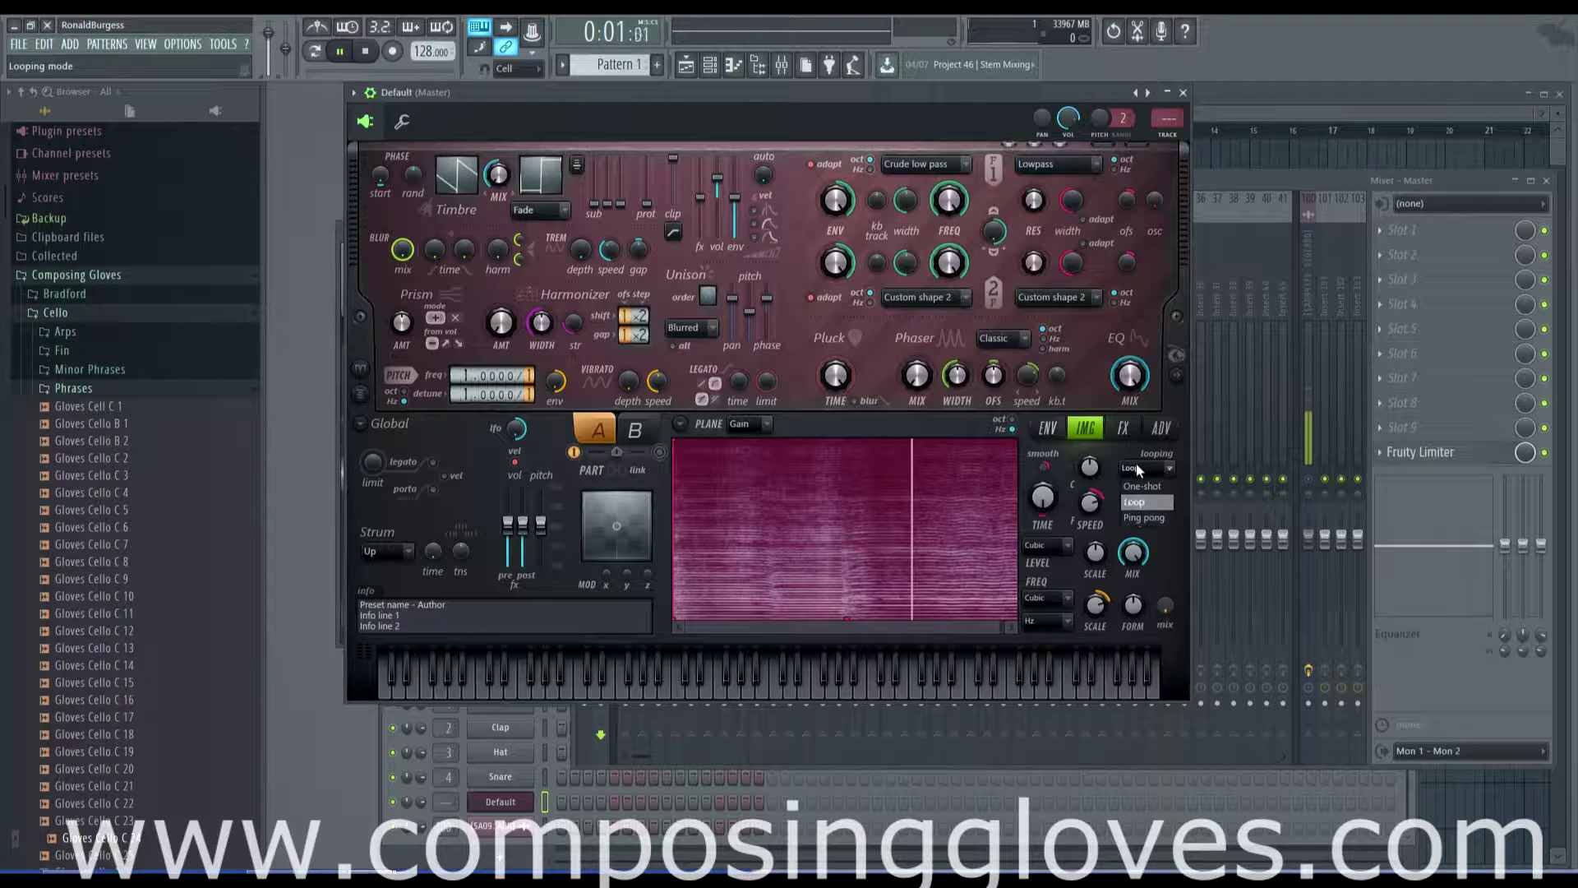
left_click(1146, 486)
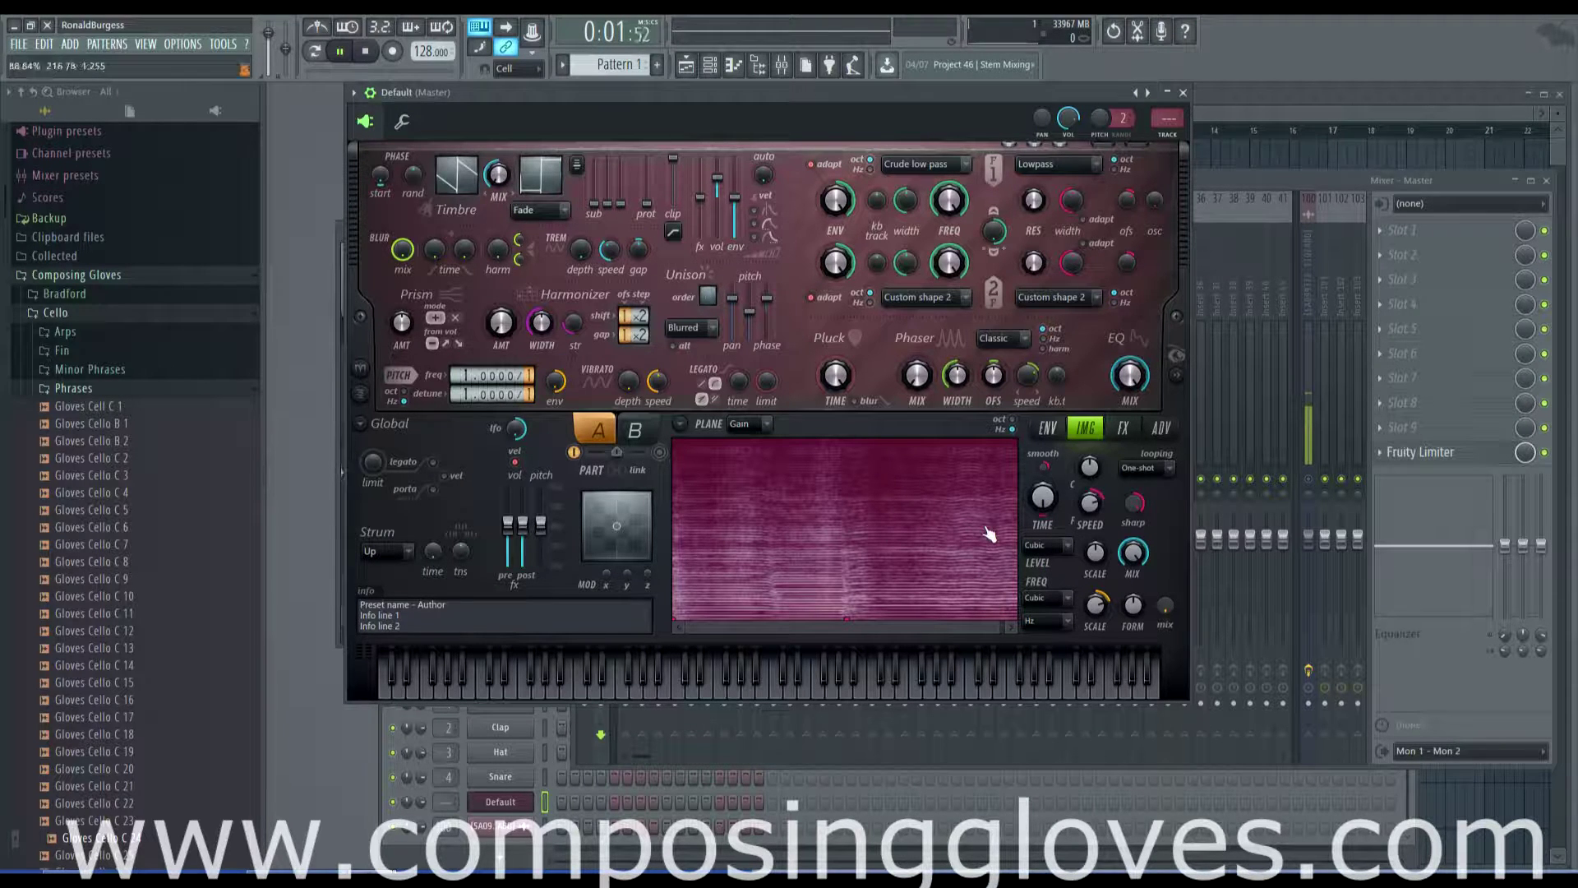
left_click(1168, 469)
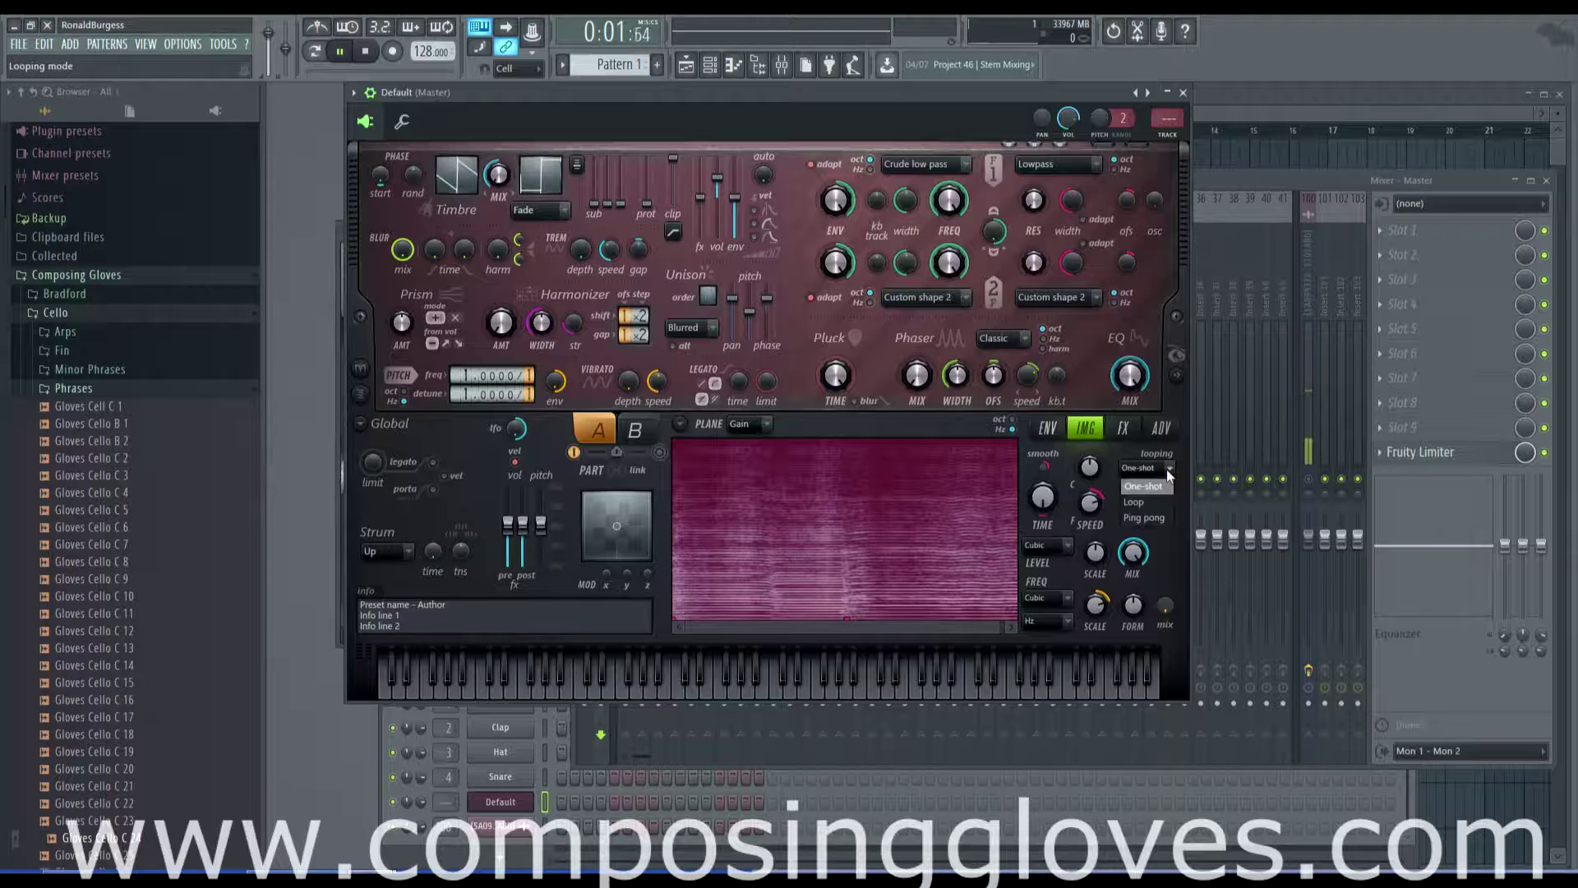
left_click(1151, 504)
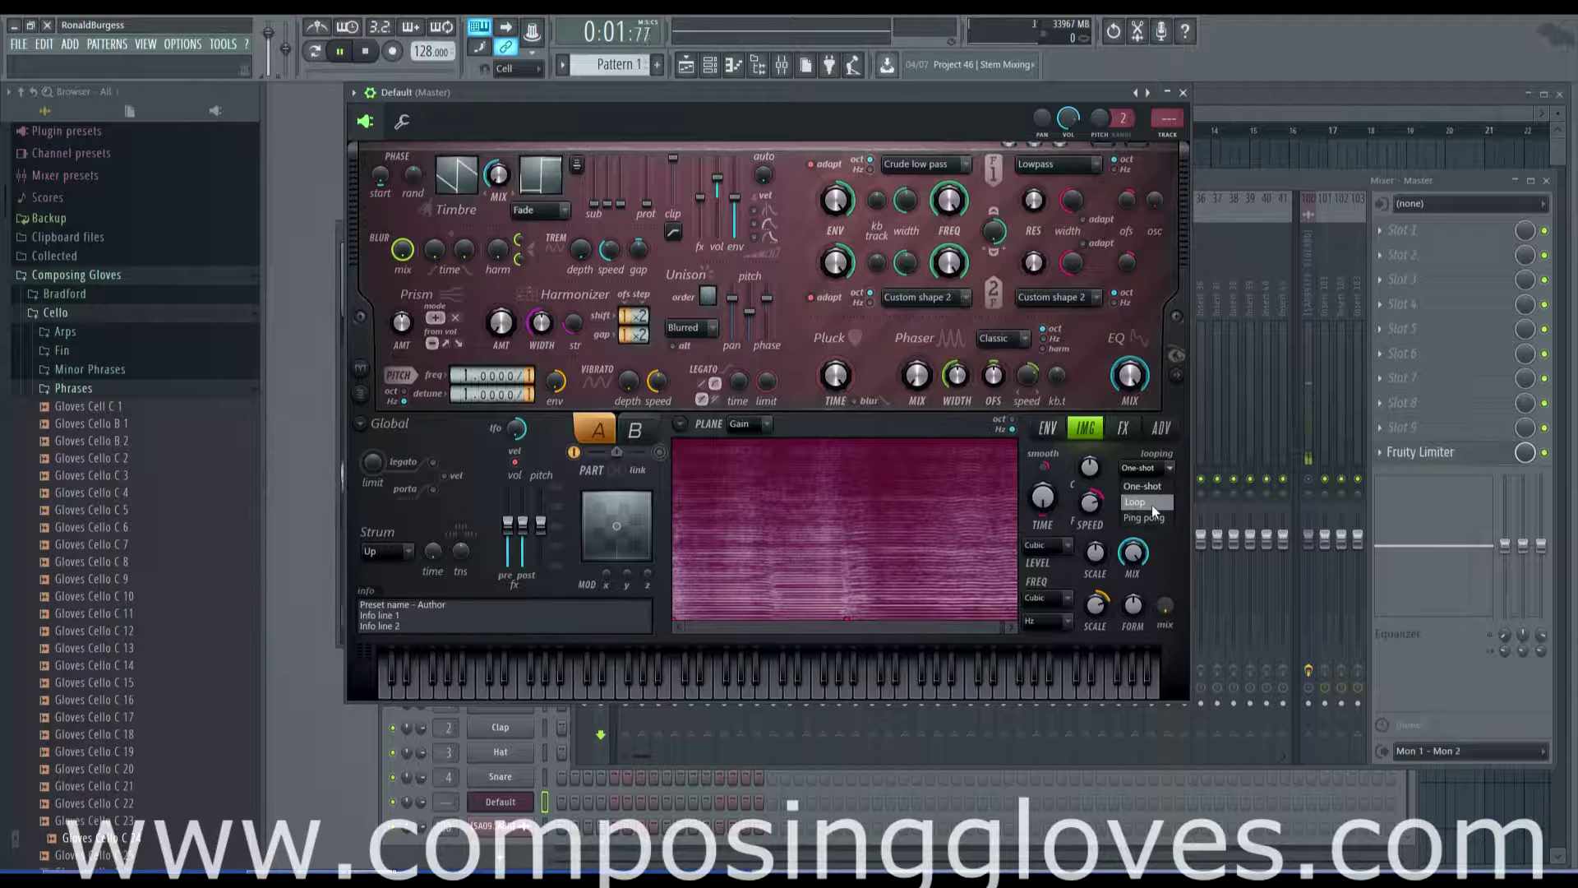
left_click(1161, 471)
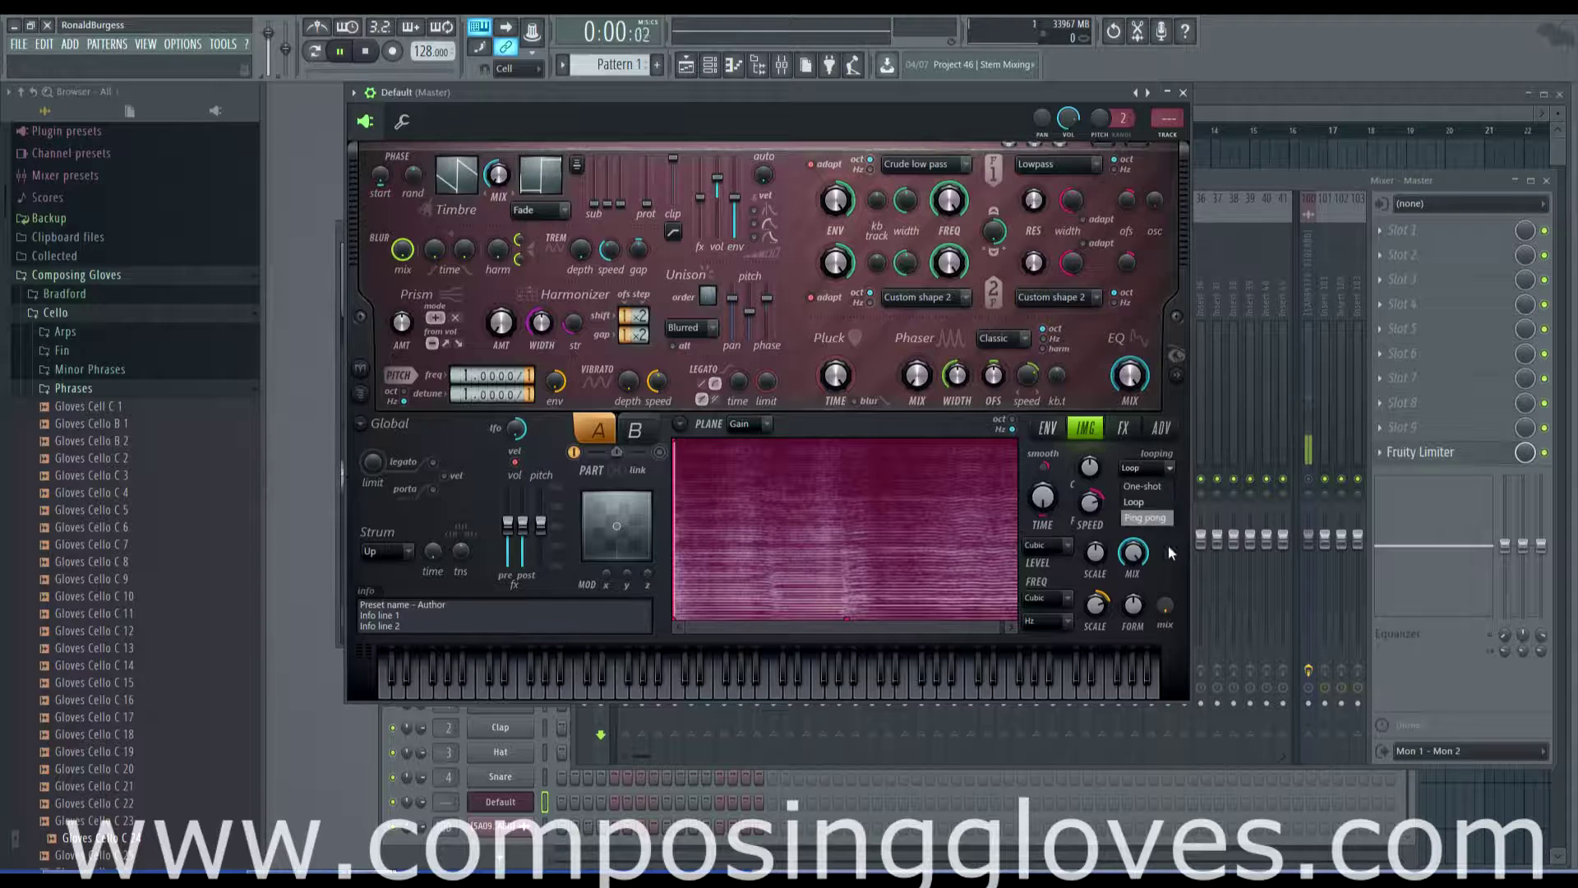
left_click(1157, 518)
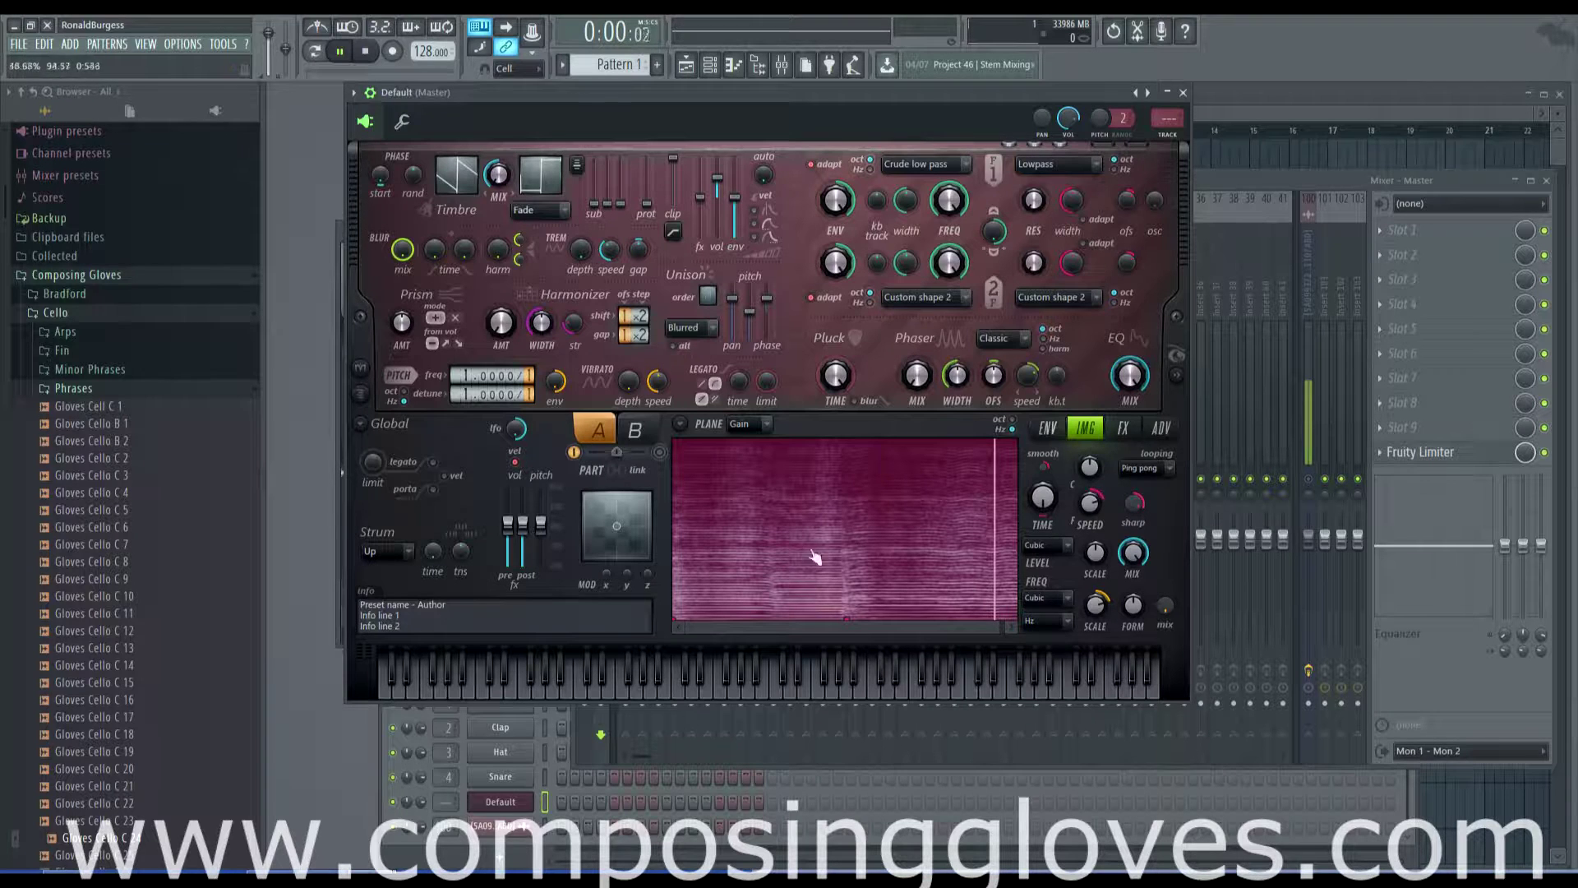
- Try a lower sharp amount for the image and raise it again
left_click_drag(993, 627, 752, 627)
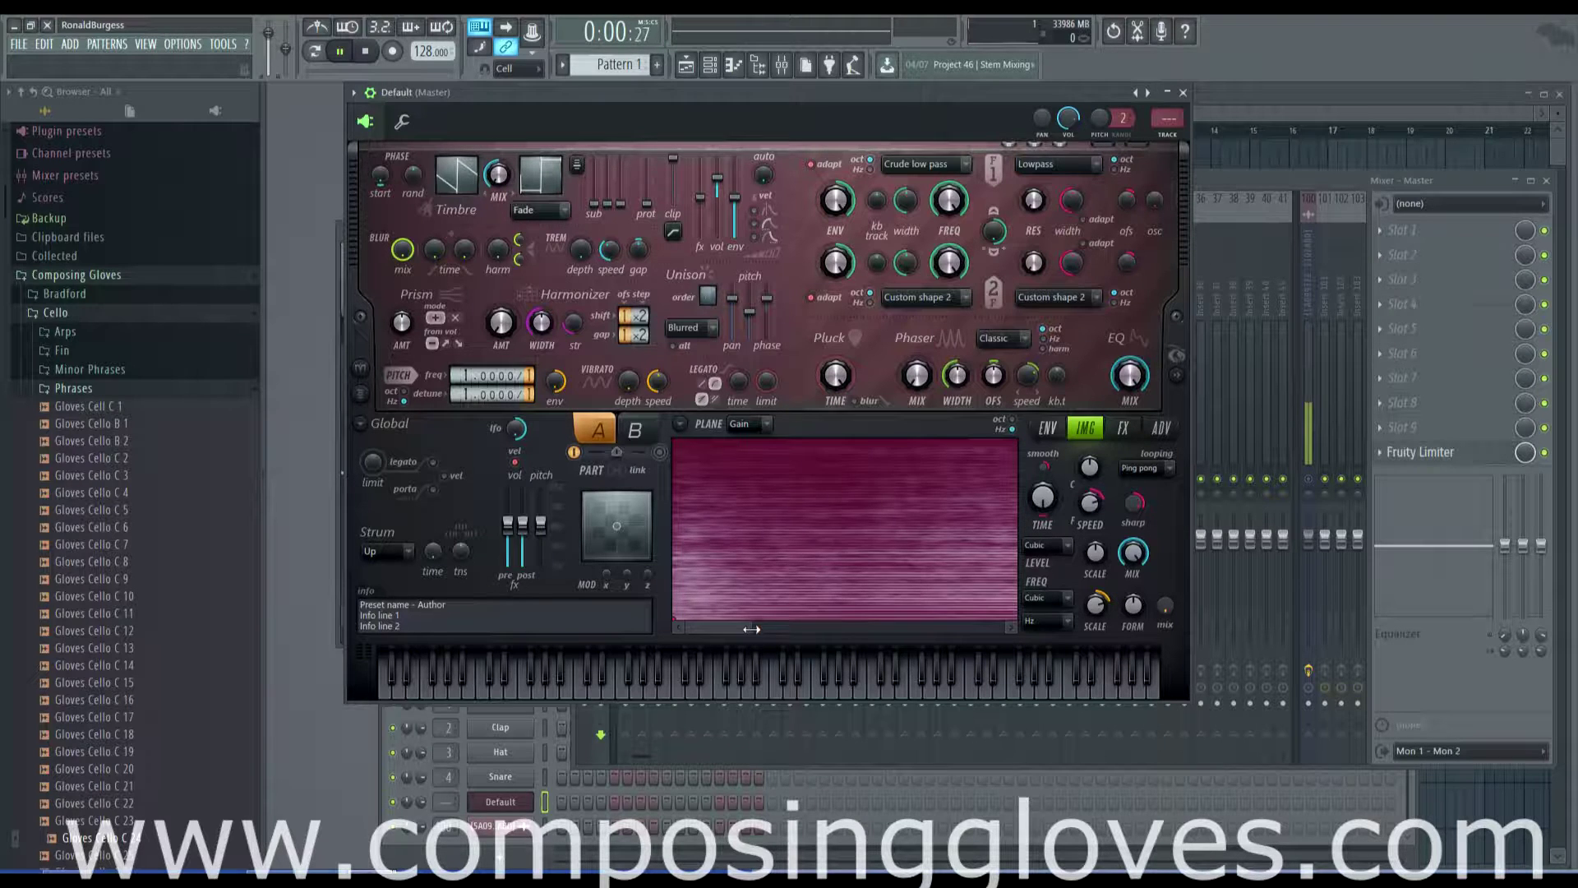
left_click_drag(752, 627, 1003, 626)
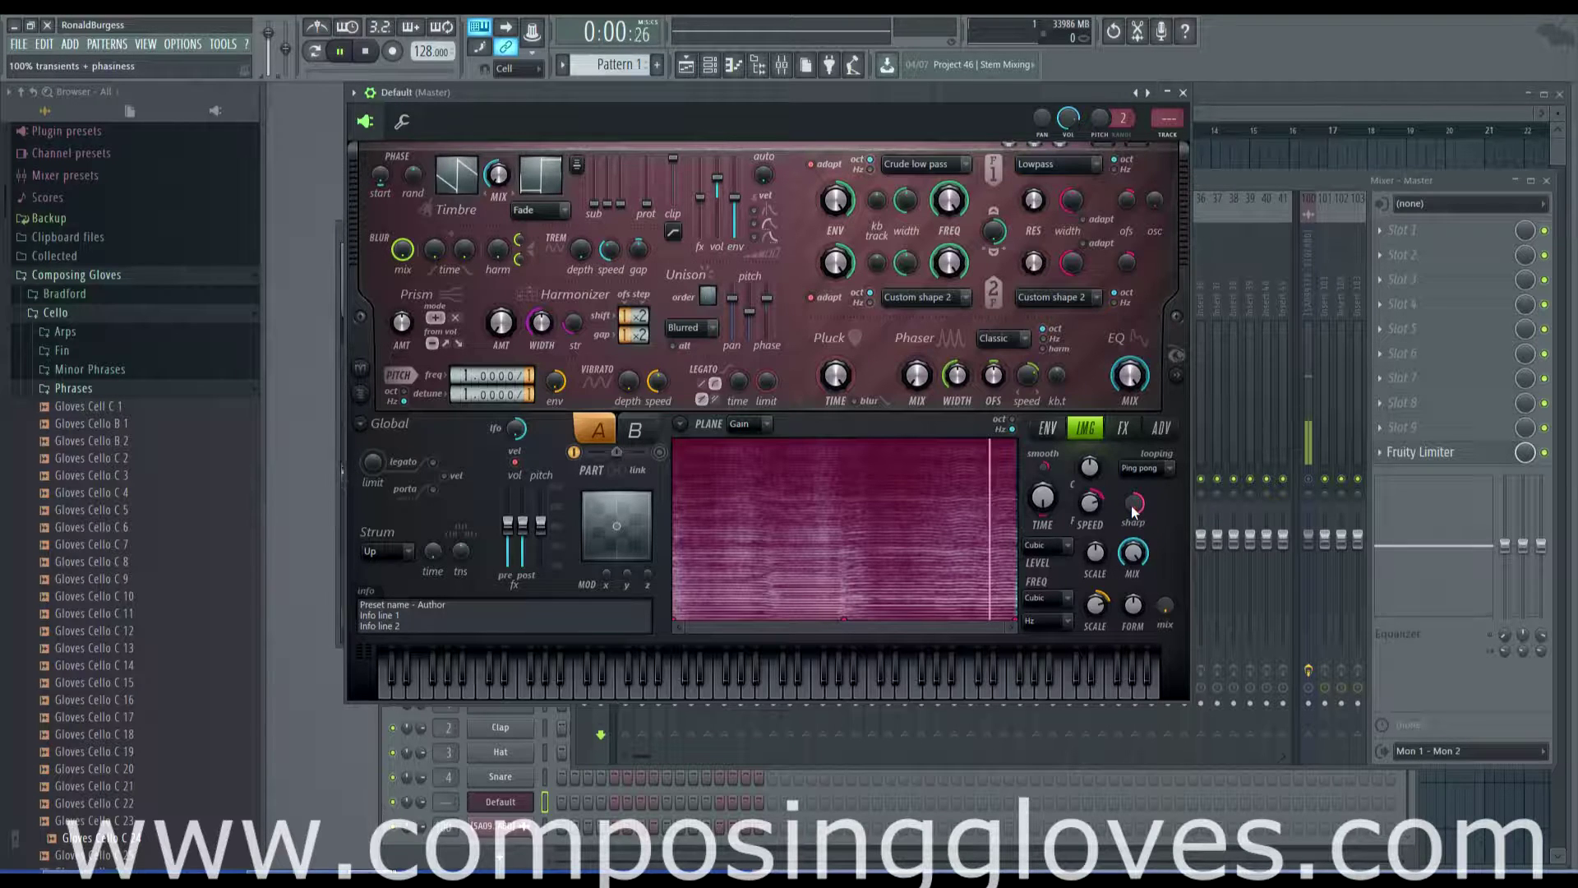
left_click_drag(1132, 510, 1133, 534)
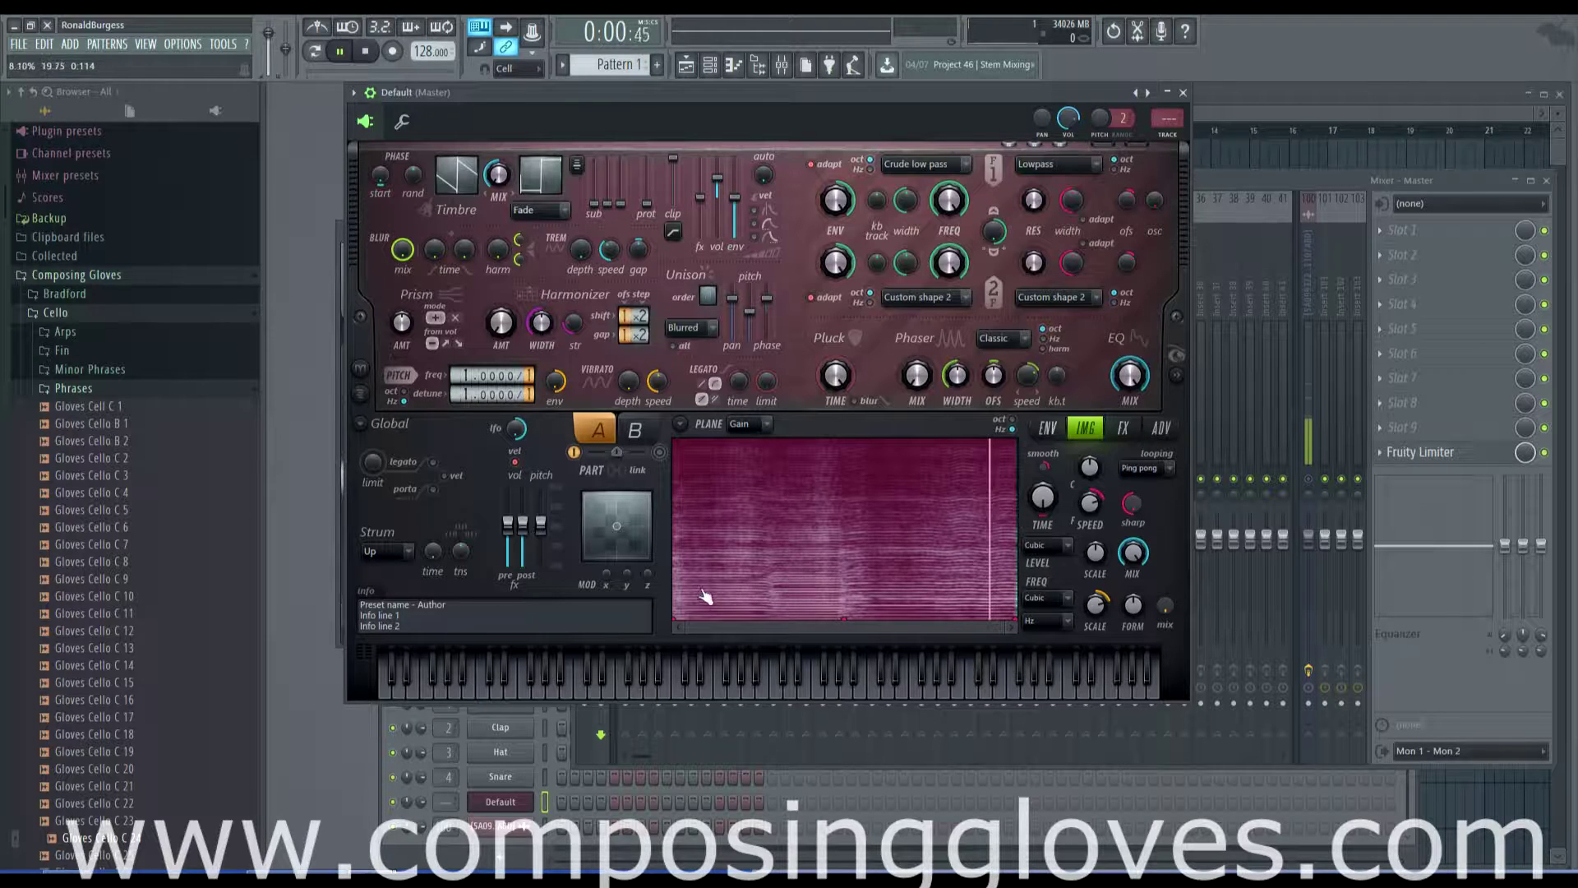
left_click_drag(1143, 514, 1135, 493)
mouse_move(1001, 632)
left_mouse_down()
mouse_move(986, 630)
mouse_move(1019, 625)
left_mouse_up()
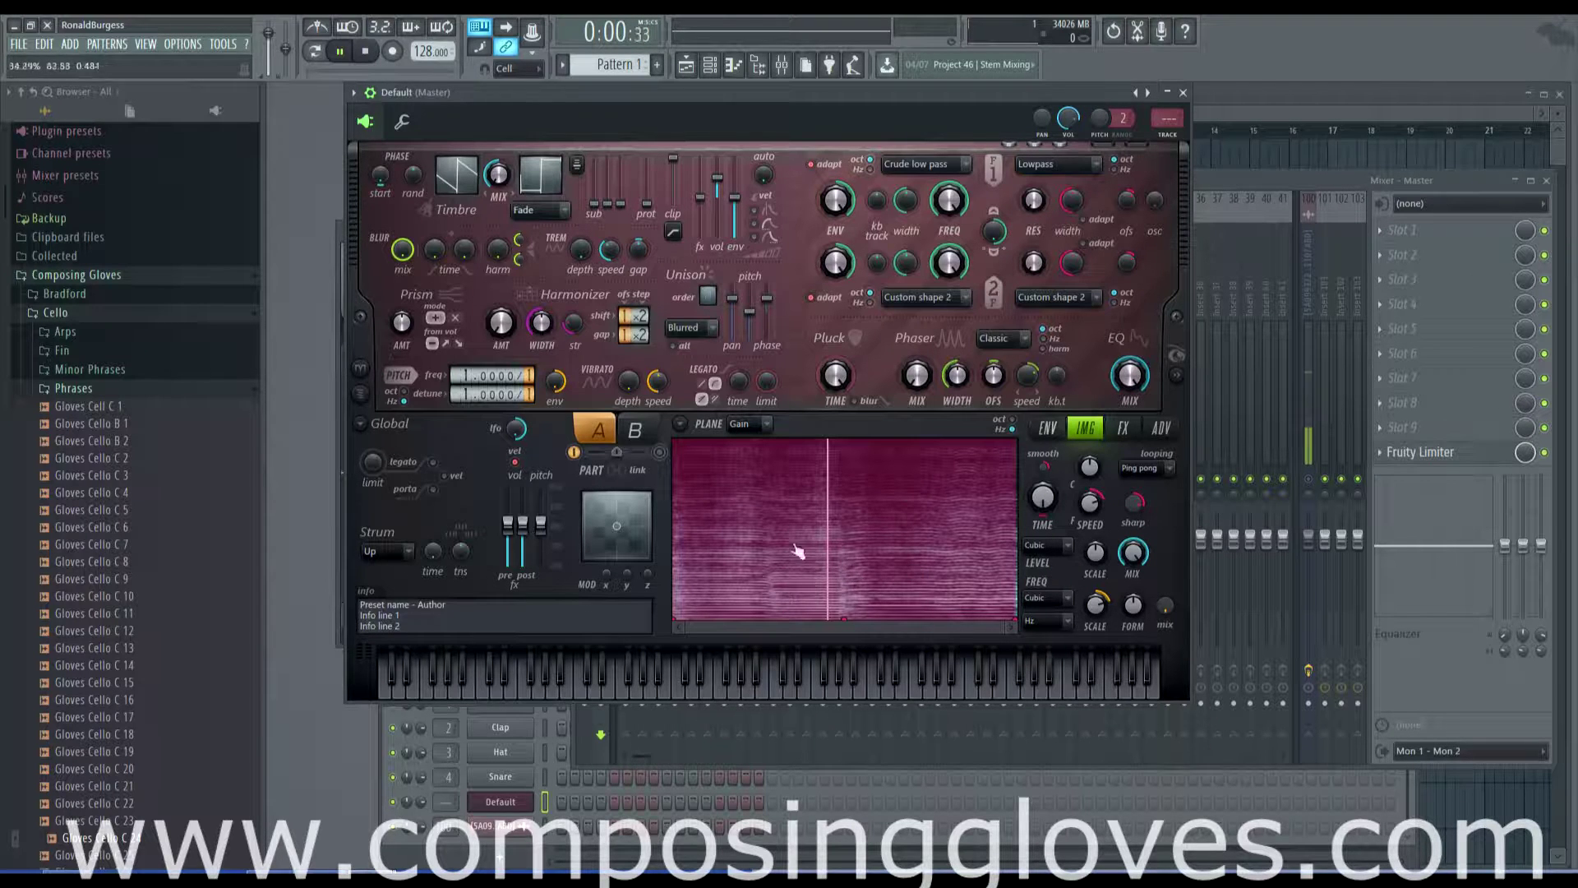
- Compare the spectrogram's Freq plane with its Gain plane and examine the Gain plane more closely
left_click(749, 424)
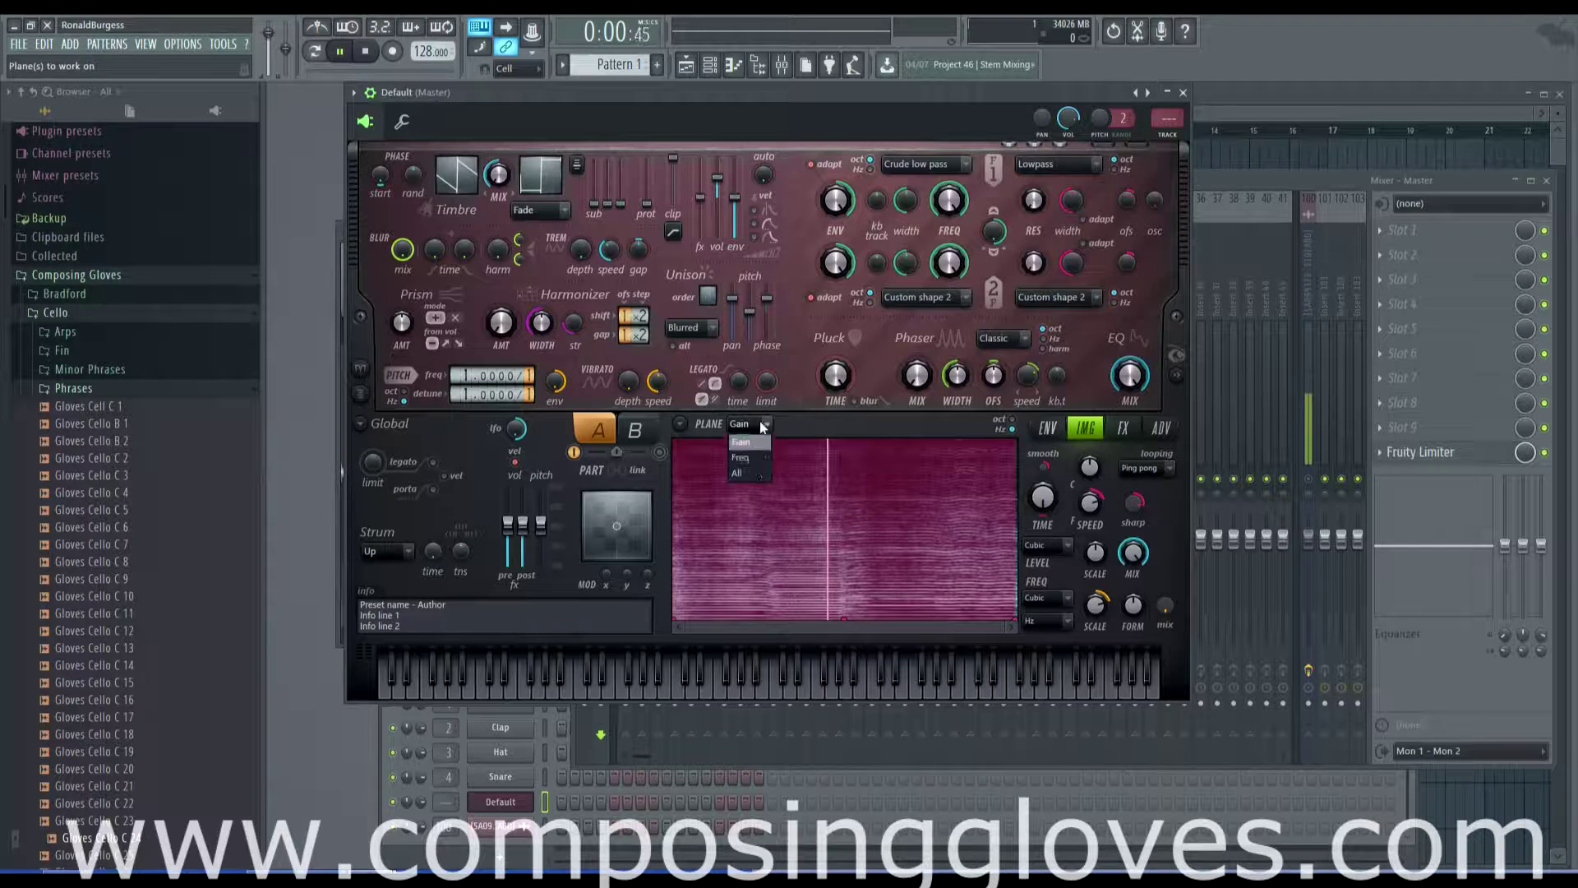
left_click(756, 458)
left_click(758, 426)
left_click(750, 445)
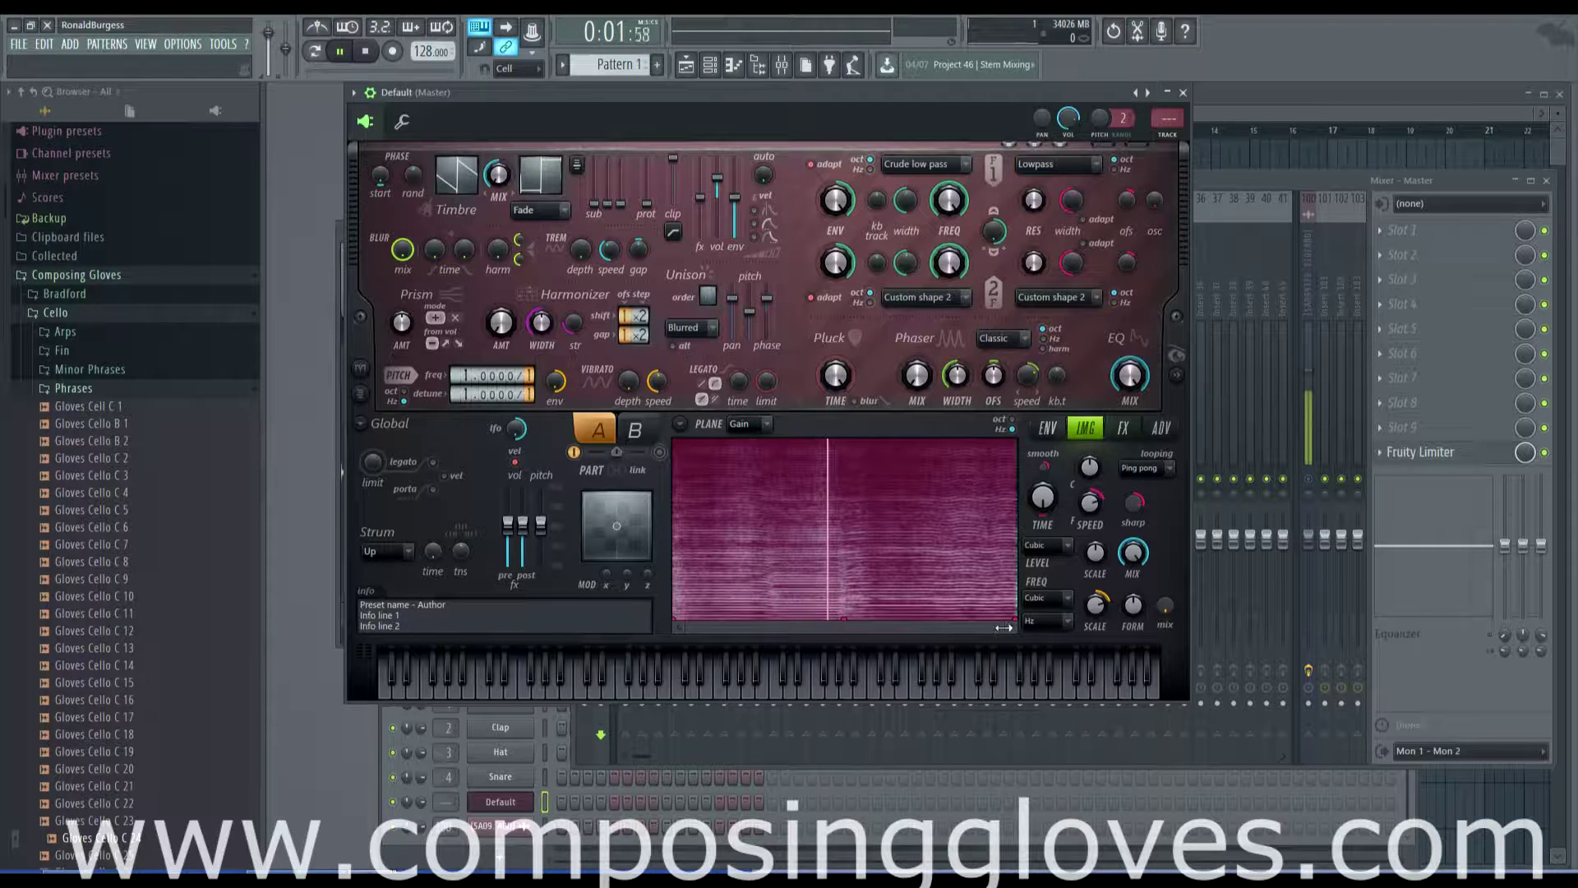
left_click_drag(1004, 628, 687, 628)
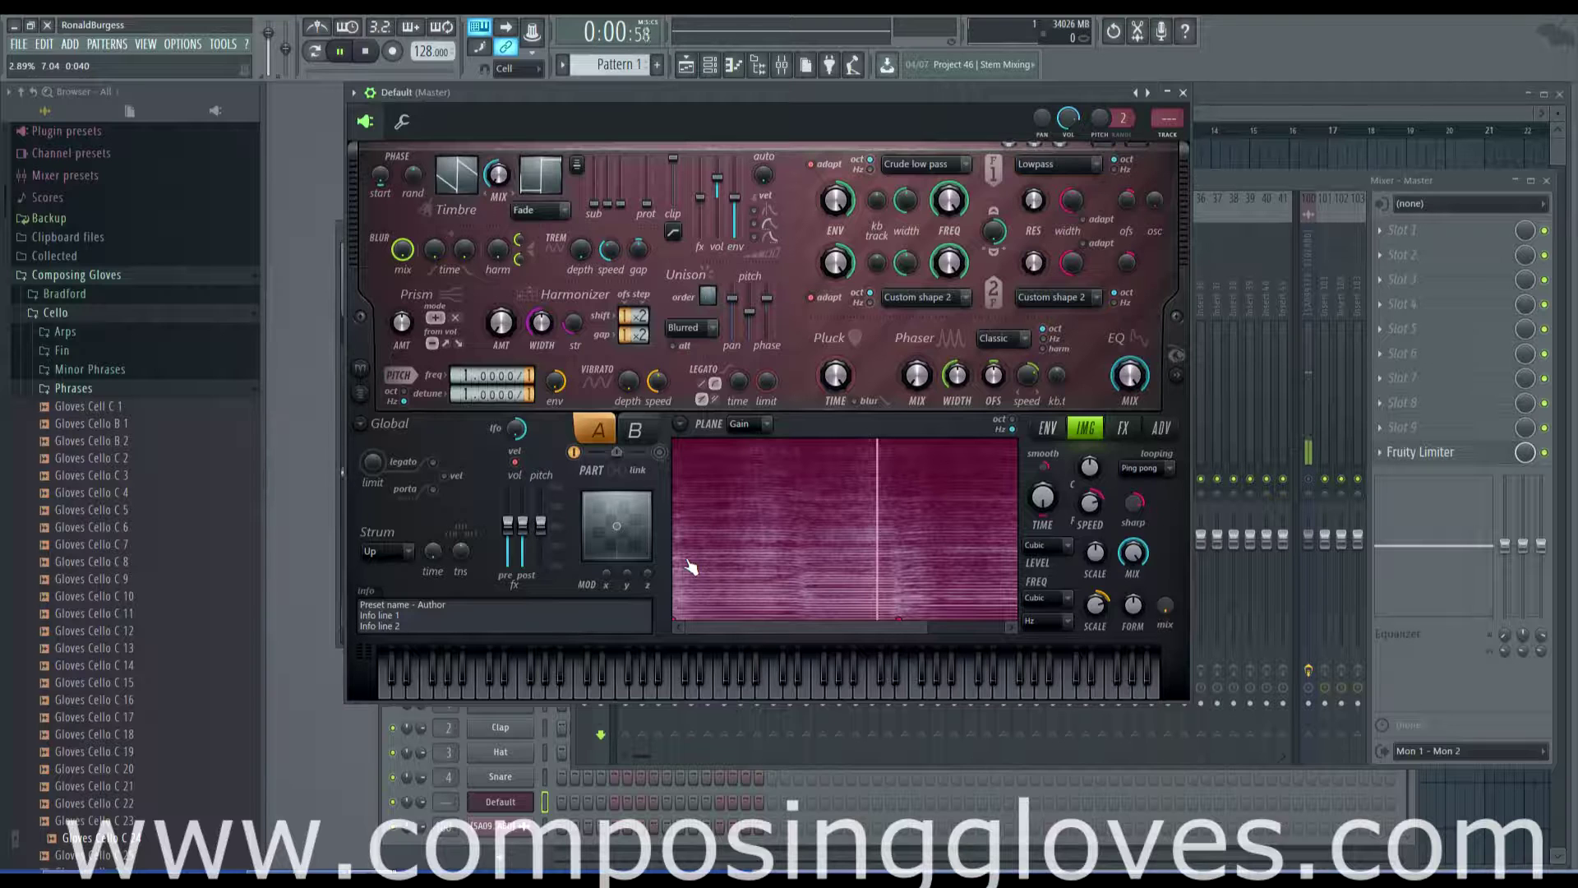
- Try the Block, Bell and Rise interpolation curves for the image gain level
left_click(1055, 544)
left_click(1036, 578)
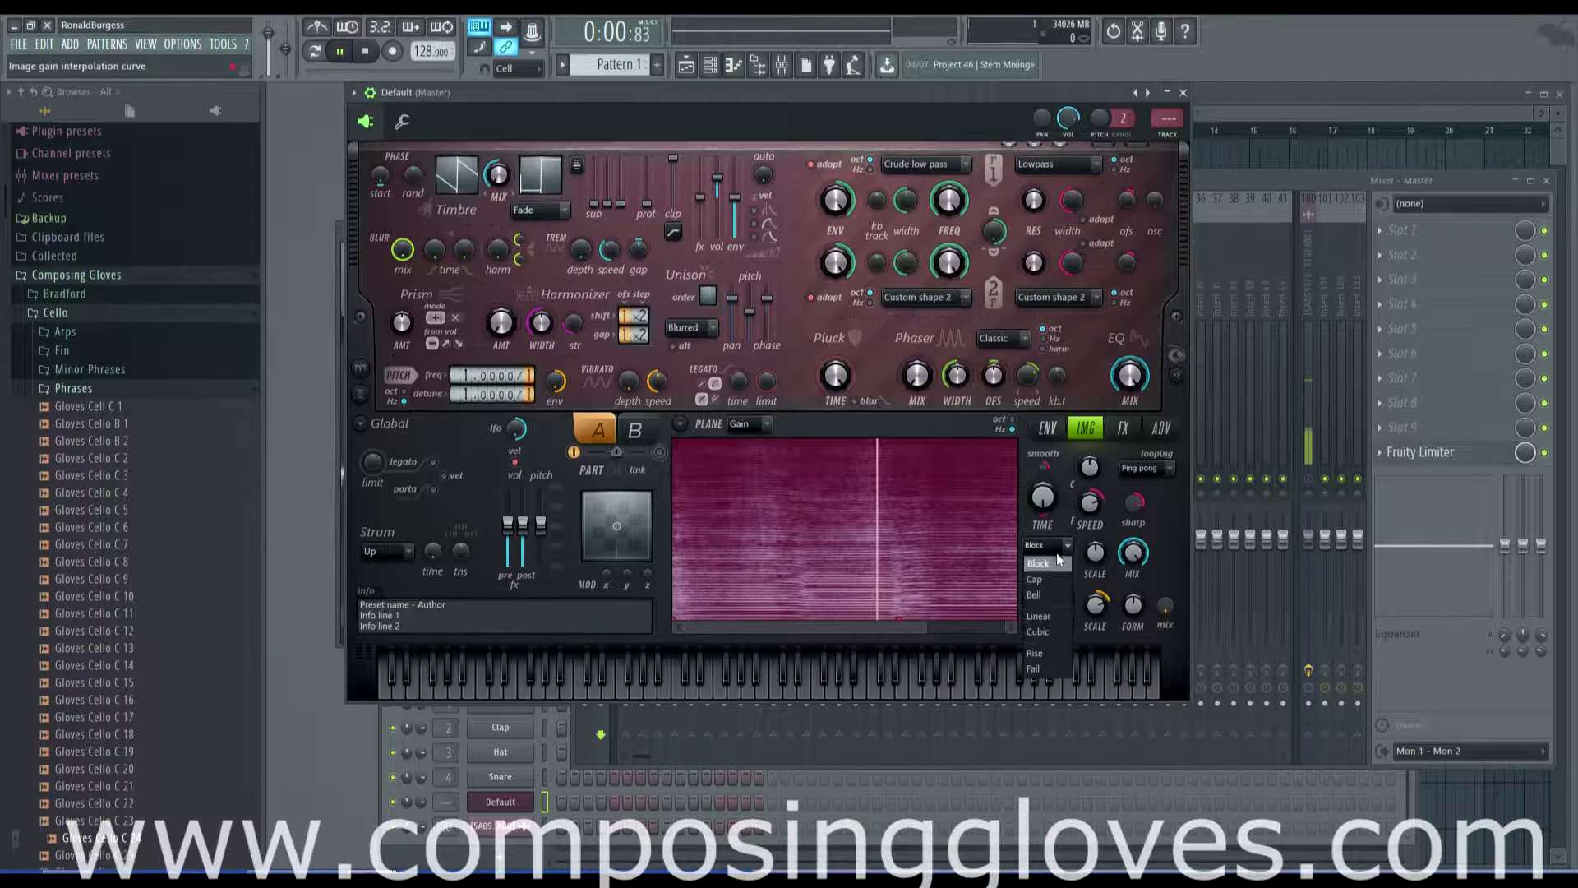
left_click(1052, 544)
left_click(1052, 595)
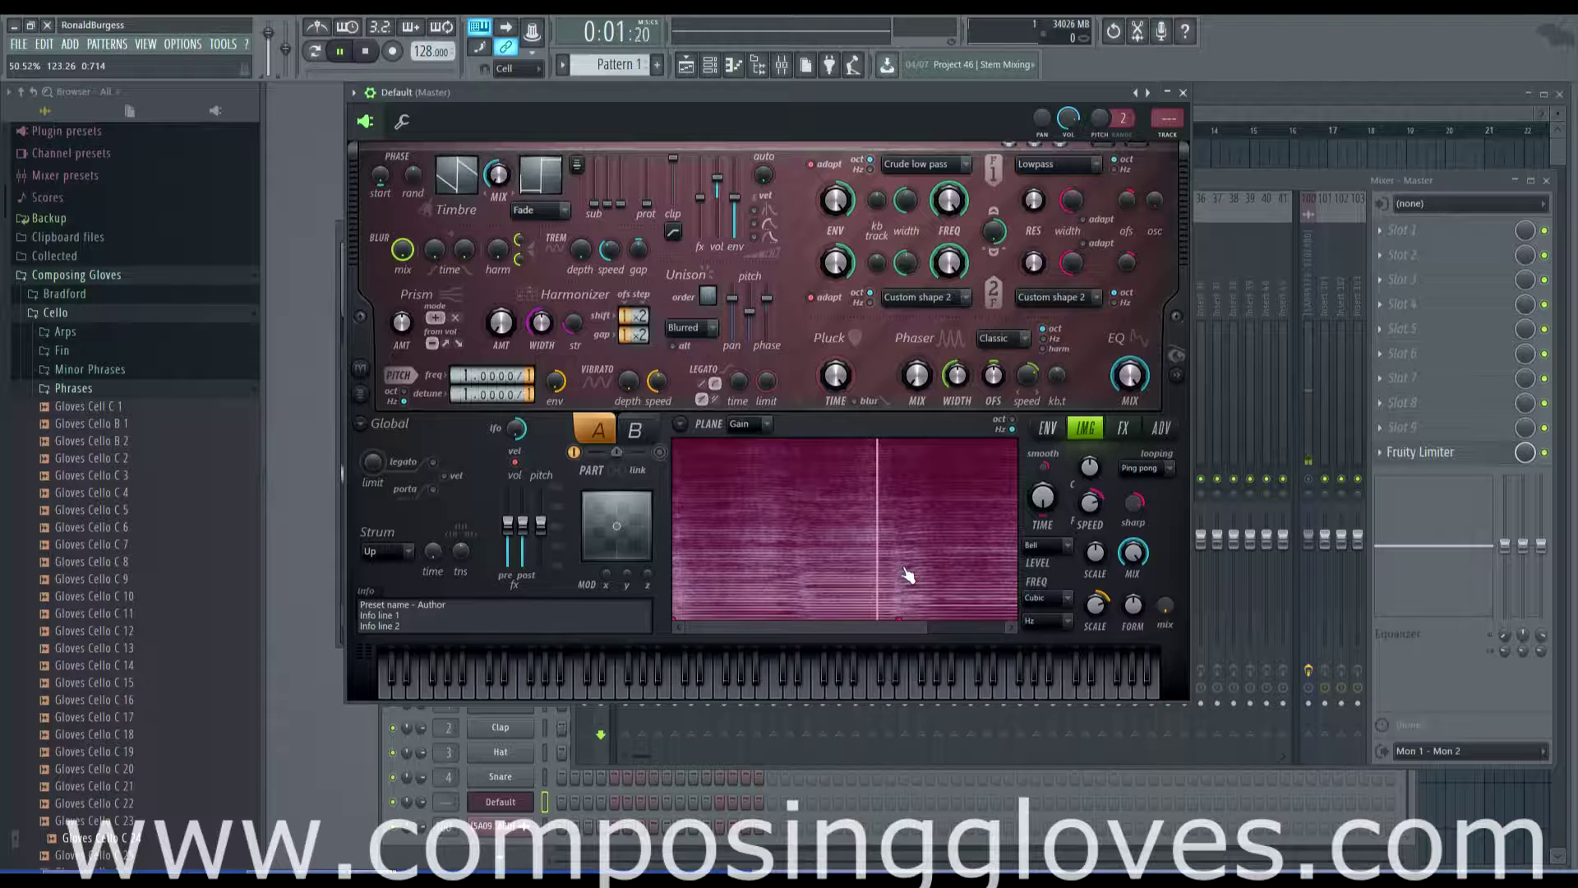
left_click(1063, 549)
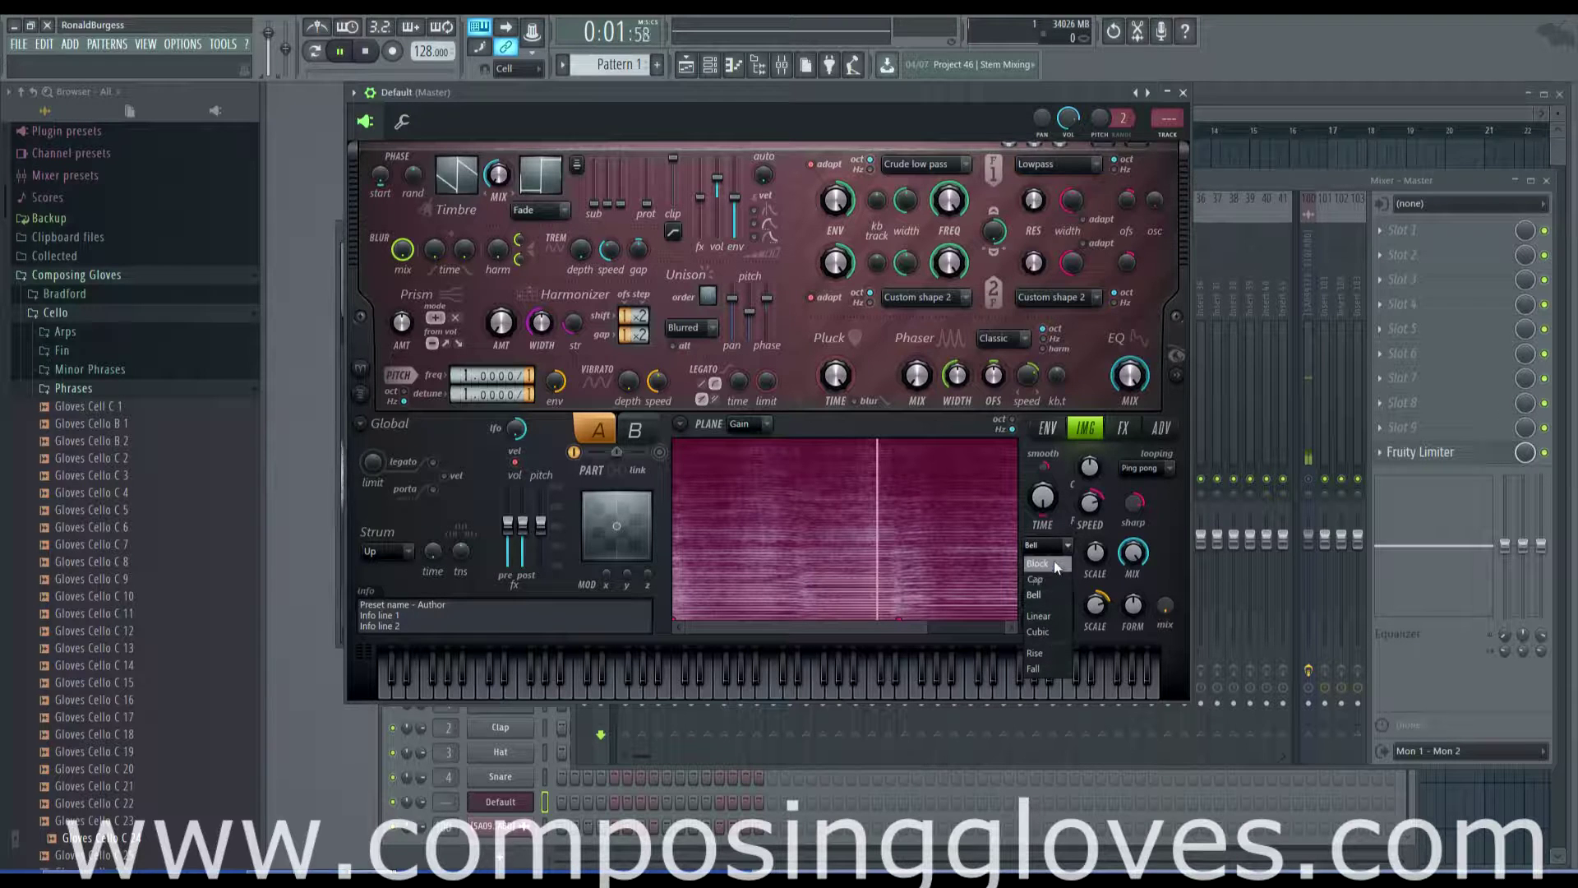
left_click(1047, 653)
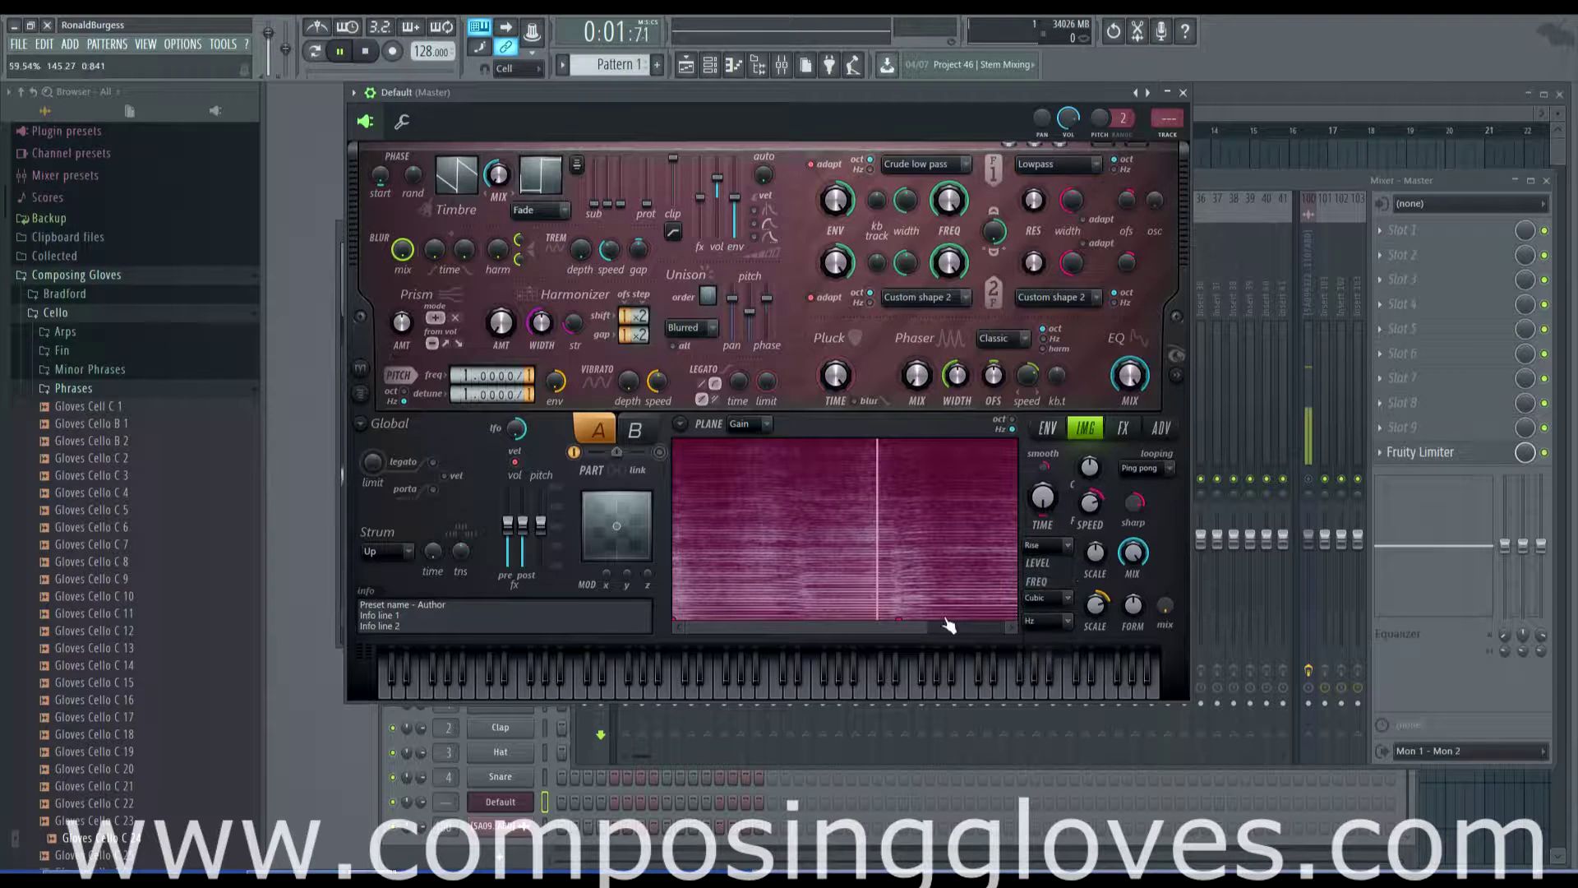
left_click_drag(927, 628, 931, 628)
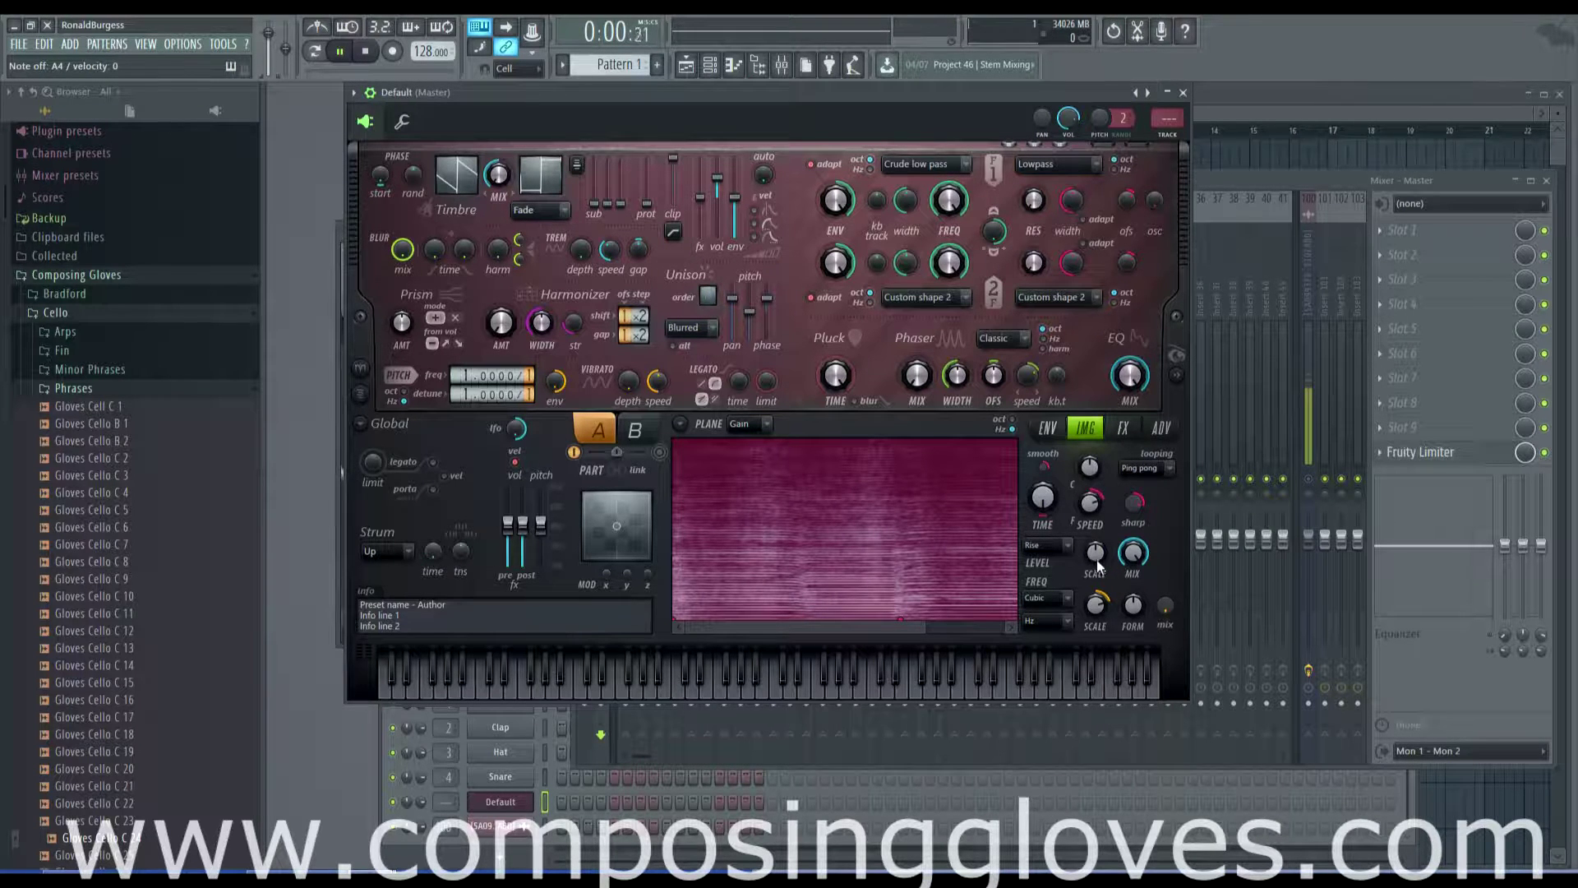
- Raise the image gain pixel scale and try lower and higher gain mix amounts
left_click_drag(1099, 561, 1098, 544)
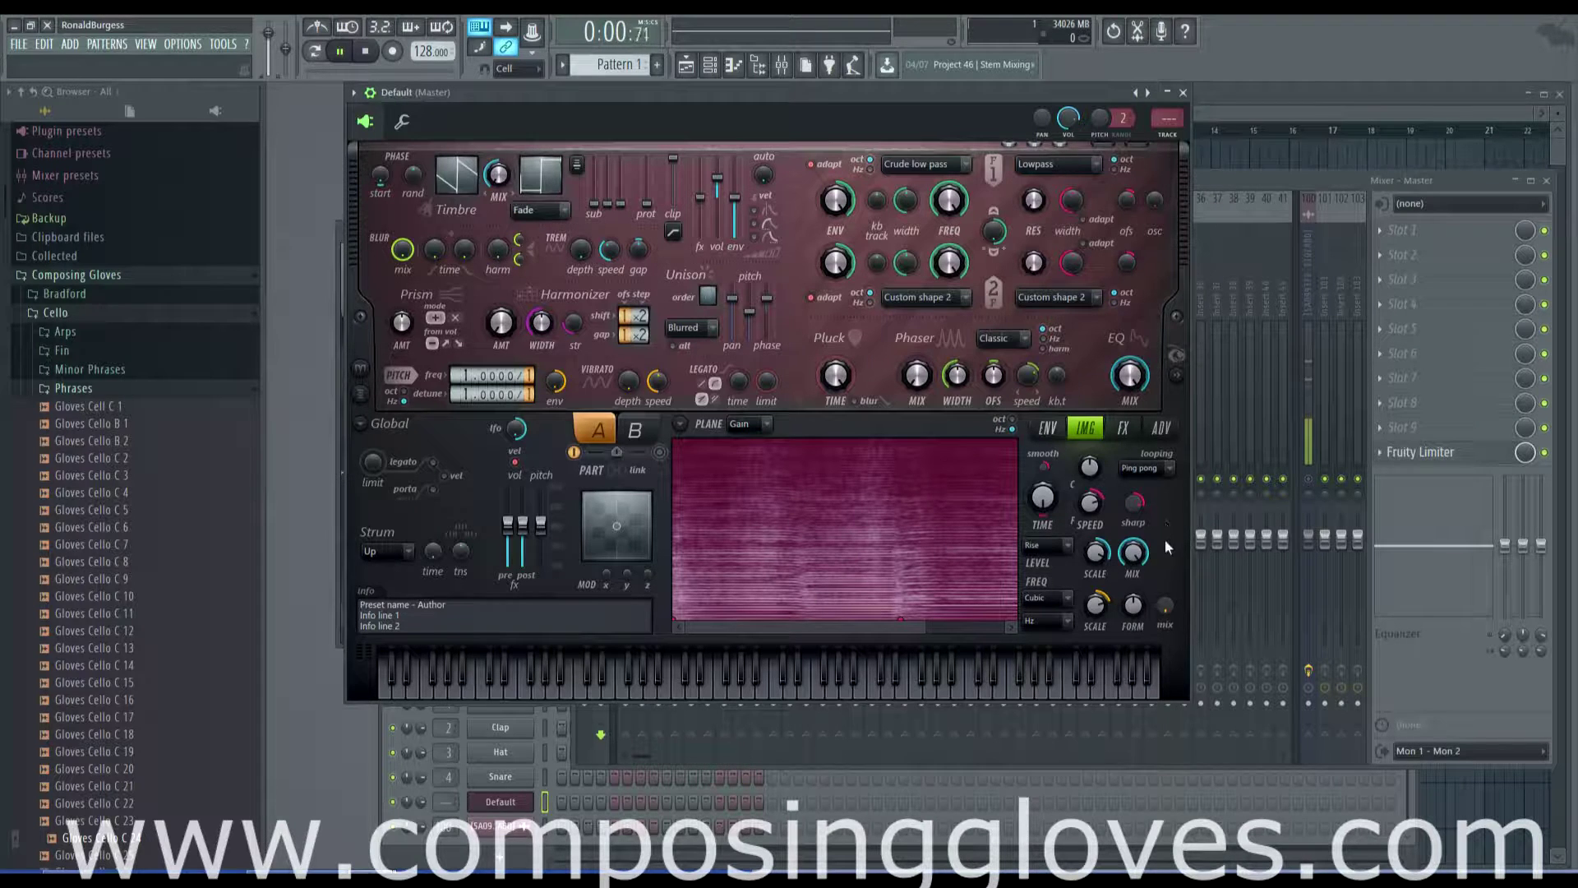
mouse_move(1134, 551)
left_mouse_down()
mouse_move(1132, 526)
mouse_move(1095, 551)
mouse_move(1096, 531)
mouse_move(1132, 567)
left_mouse_up()
scroll(1136, 555, "up", 5)
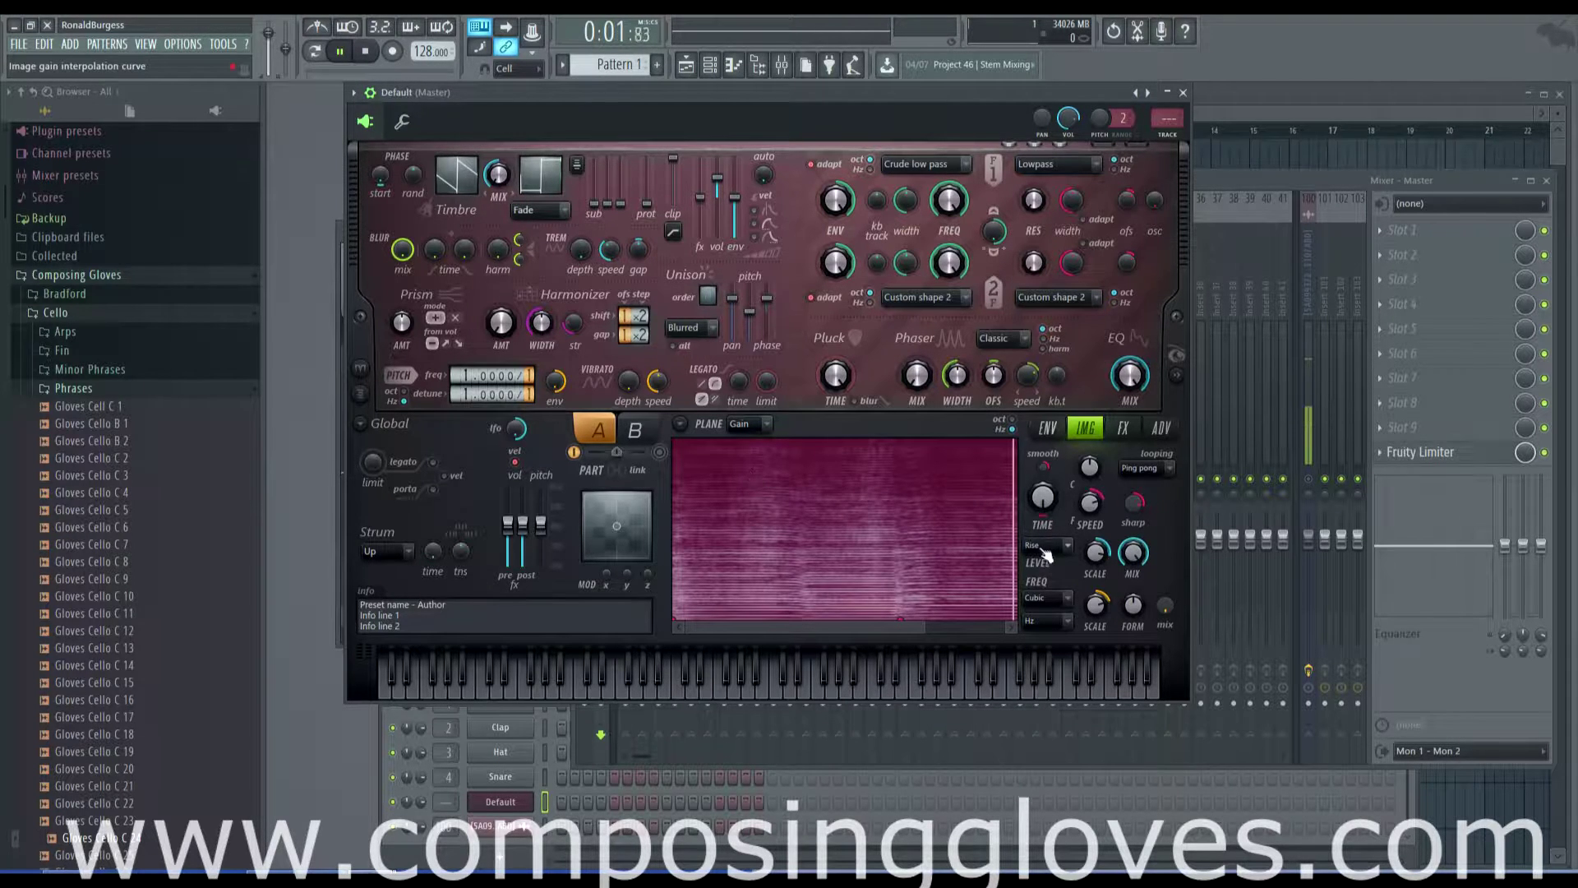
mouse_move(1134, 553)
left_mouse_down()
mouse_move(1135, 591)
mouse_move(1134, 534)
left_mouse_up()
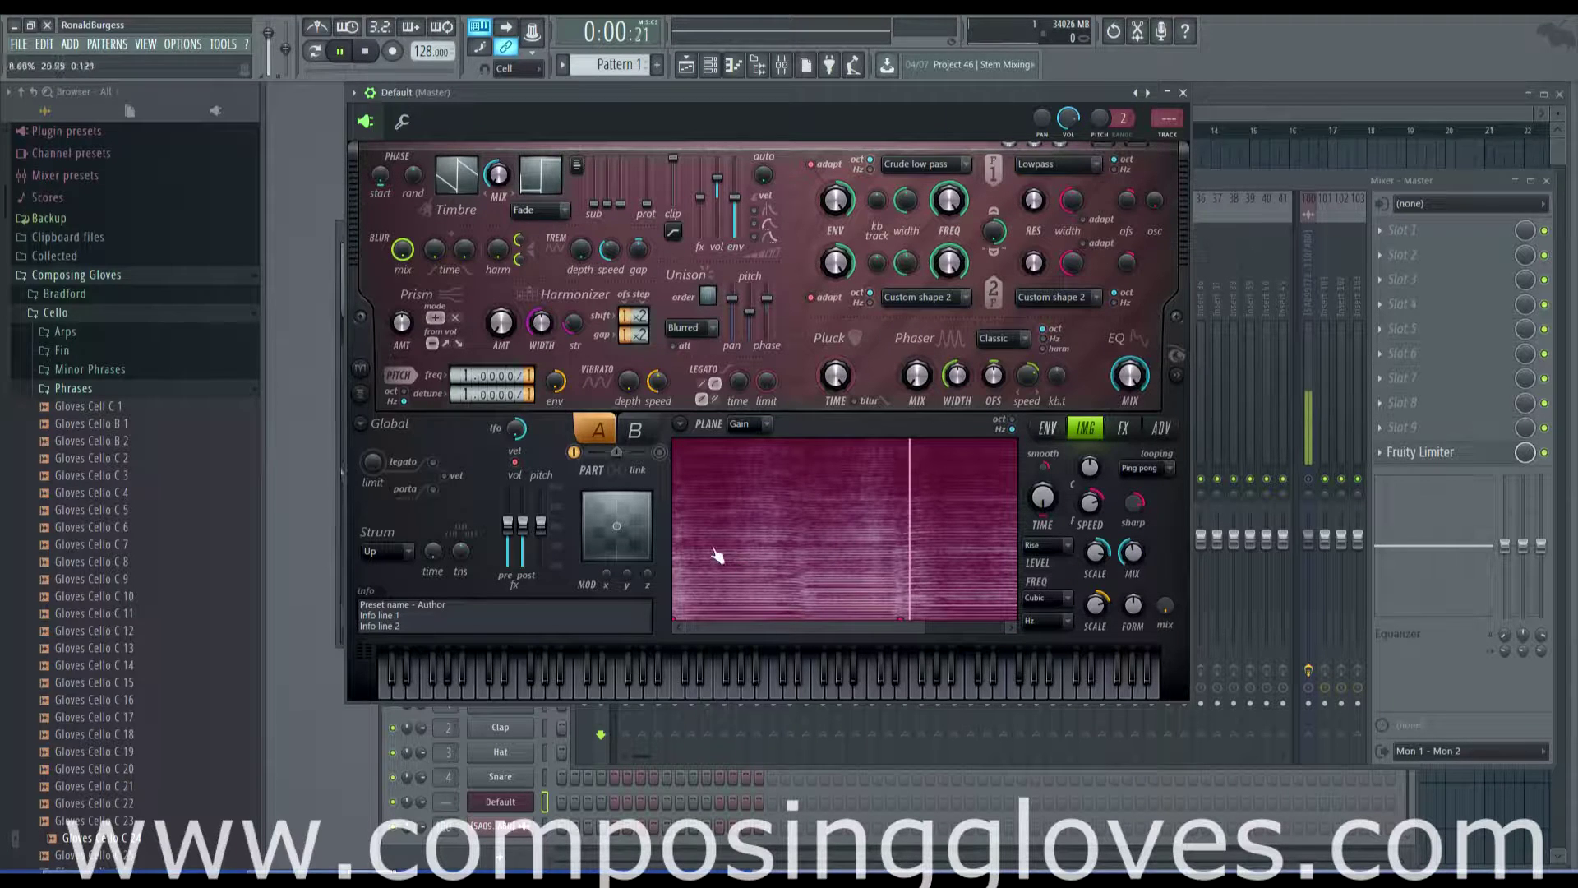
- Try the Fall interpolation curve for the image gain level and set it to Block
left_click(1040, 545)
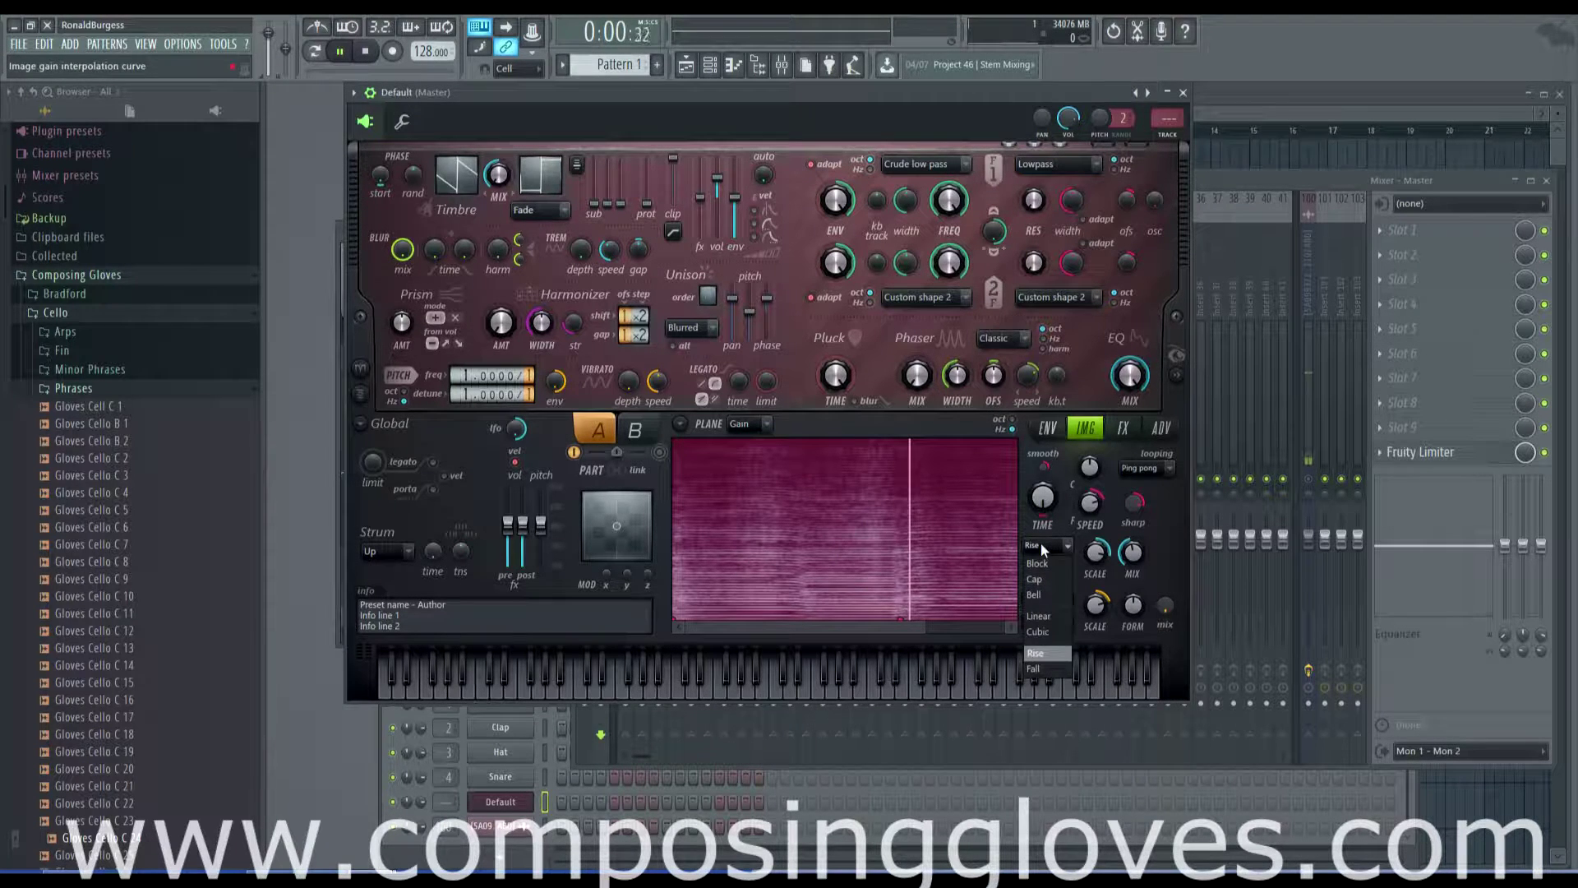
left_click(1048, 667)
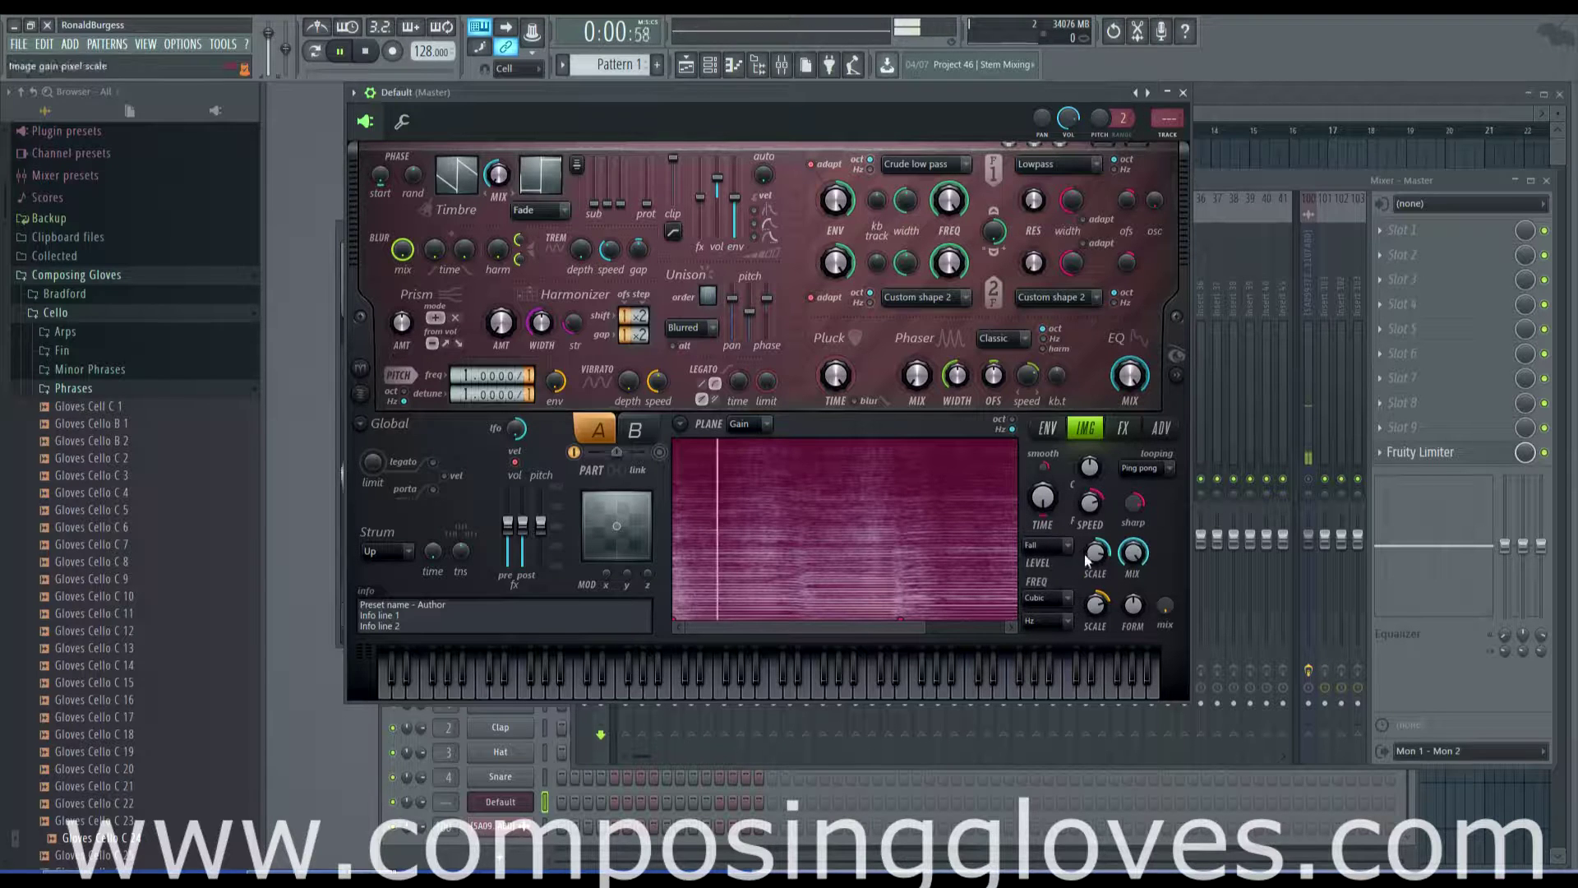
left_click(1038, 547)
left_click(1053, 569)
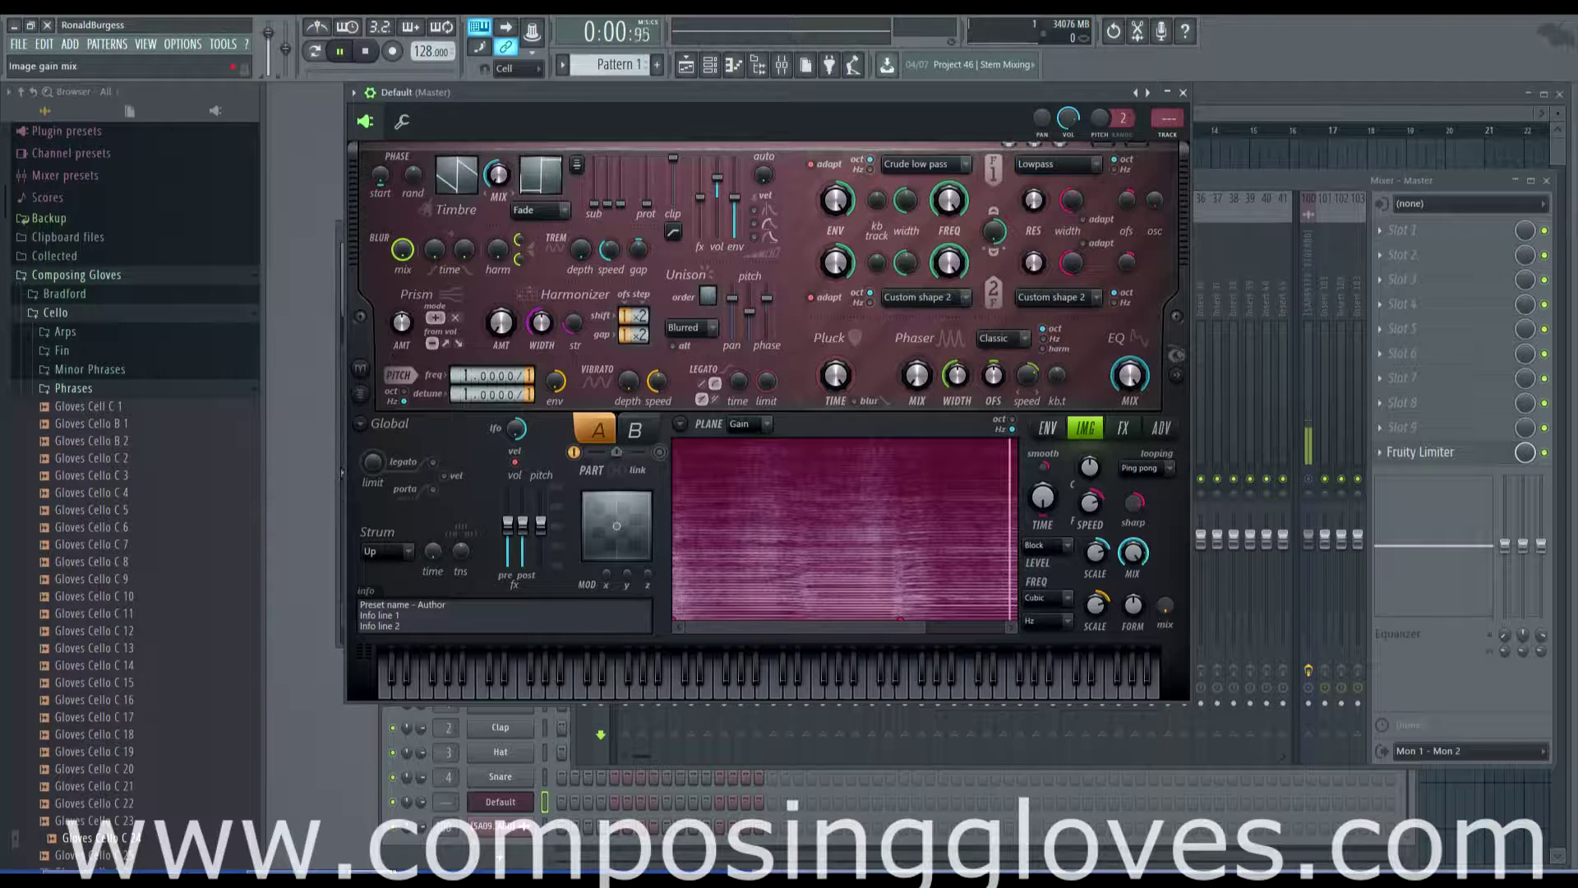
left_click(1069, 546)
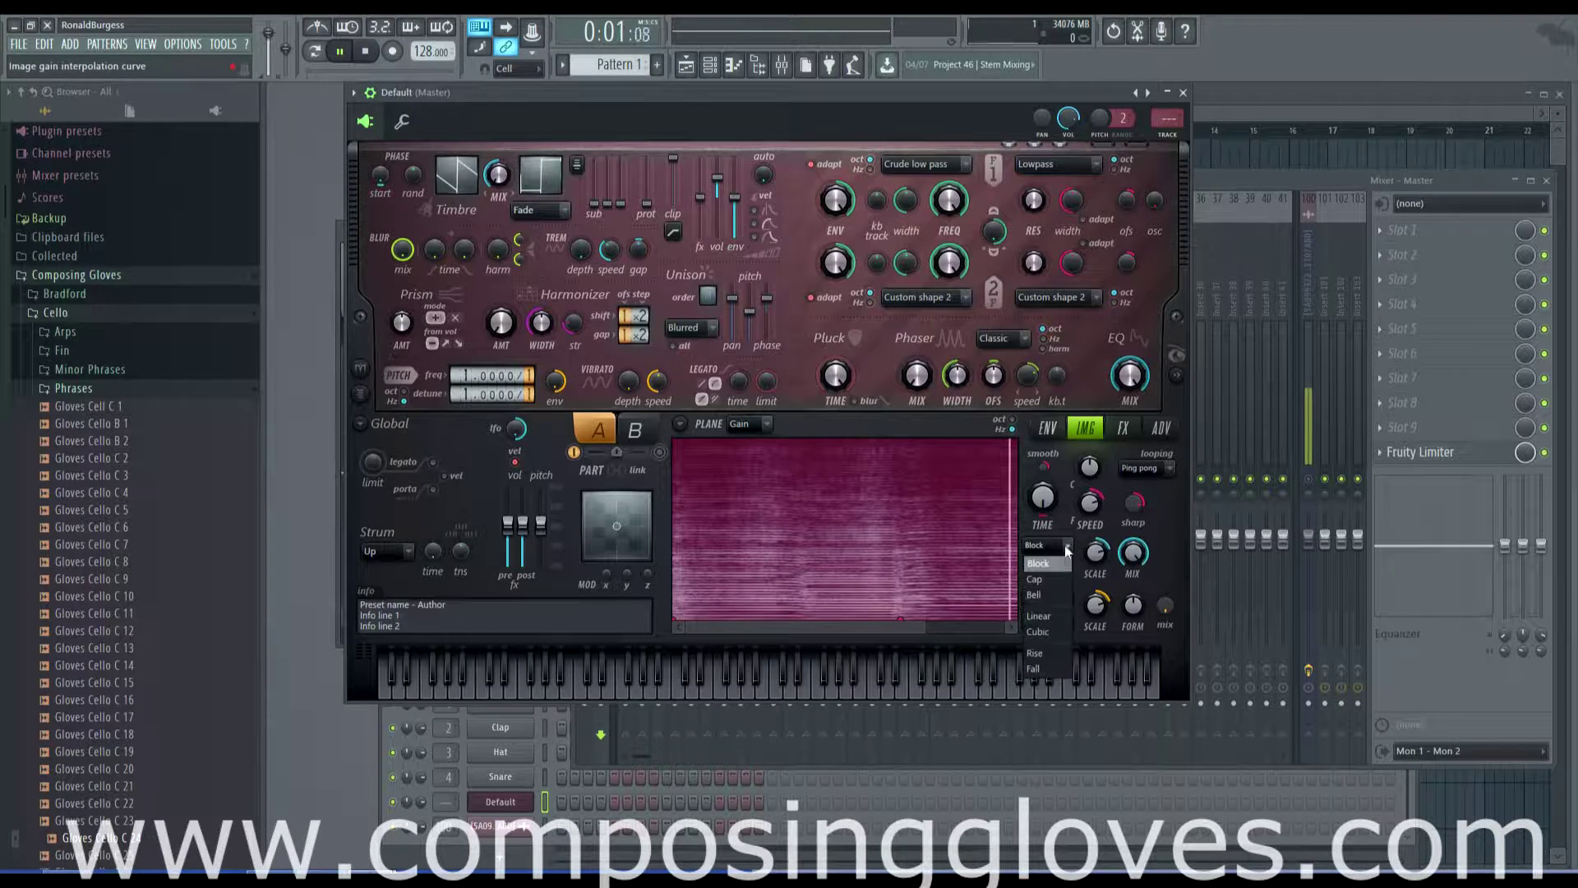
left_click(1063, 561)
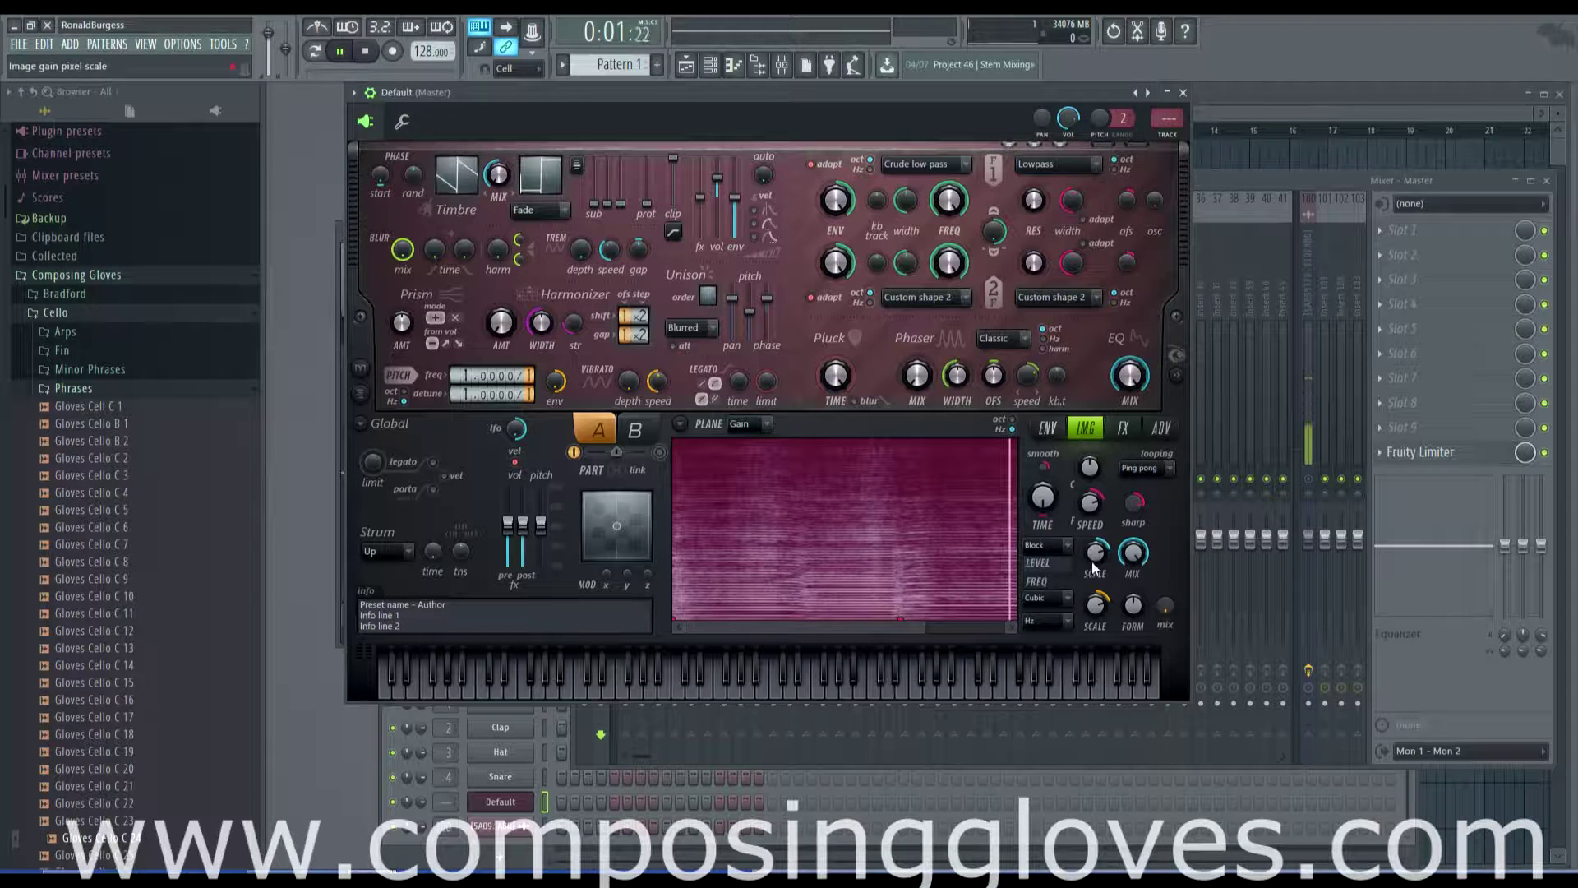
- Show the spectrogram's Freq plane and return to the Gain plane
left_click(764, 424)
left_click(740, 457)
left_click(745, 424)
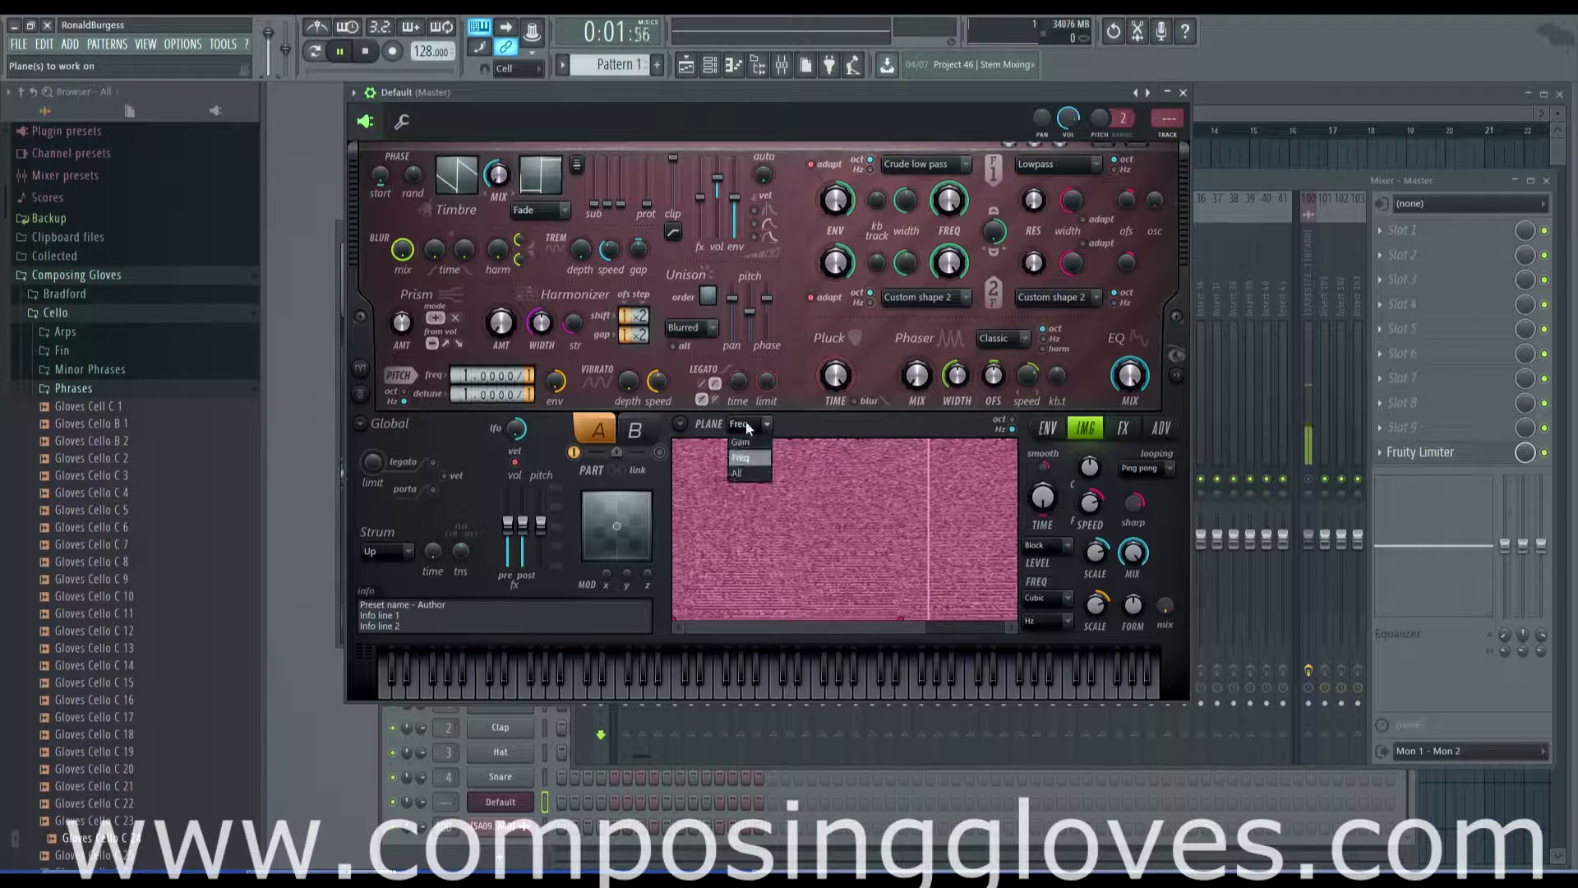
left_click(741, 443)
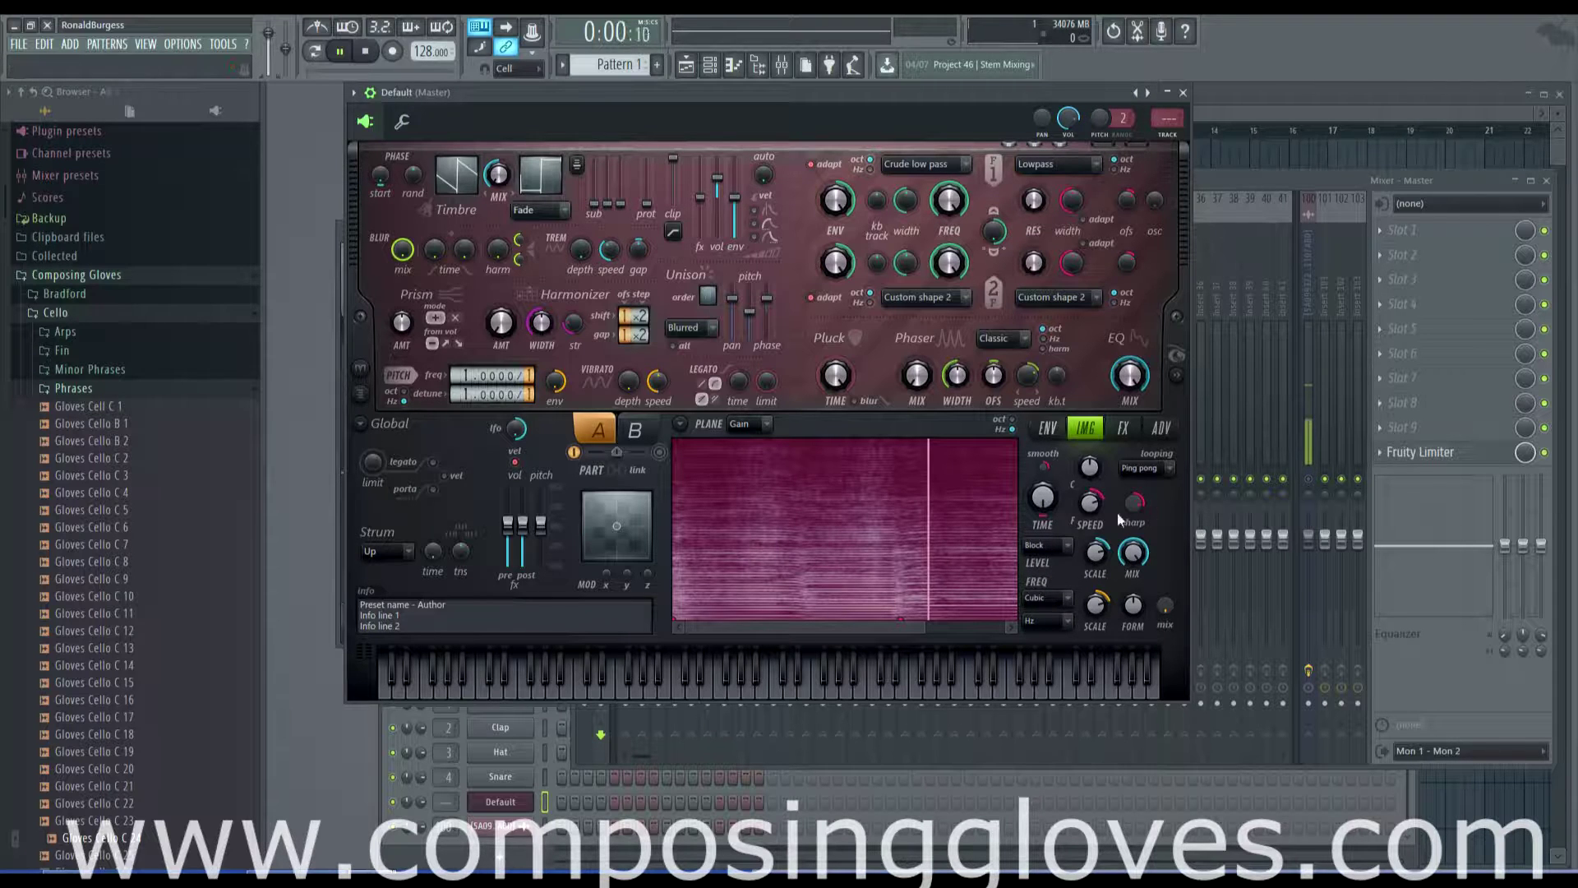
- Look through the interpolation curves available for the image frequency and display the spectrogram's Freq plane
left_click(1047, 596)
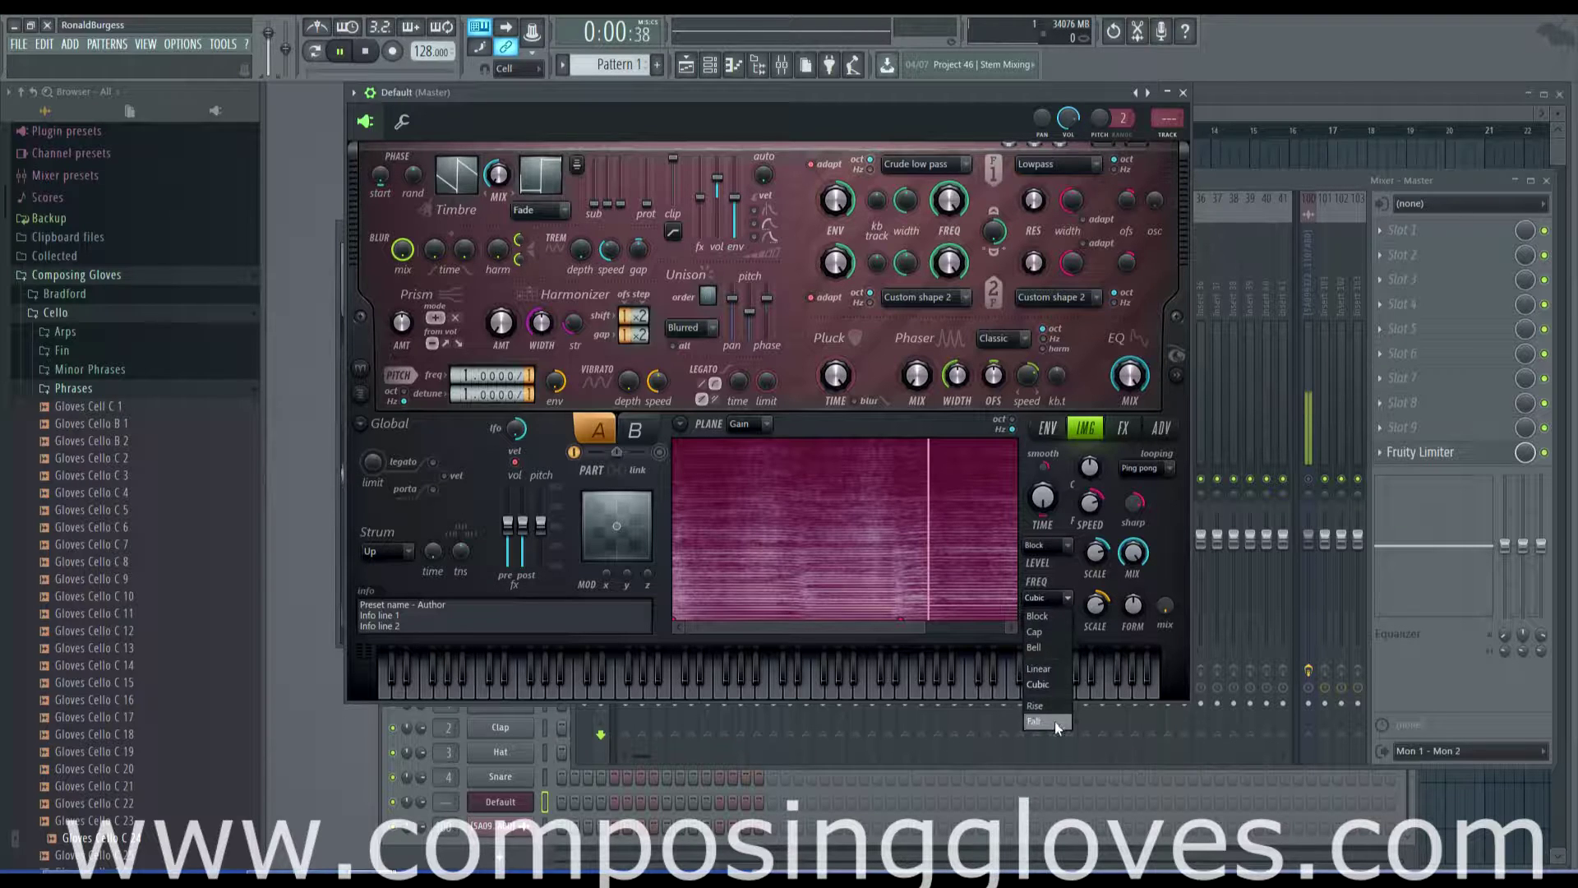
left_click(1057, 598)
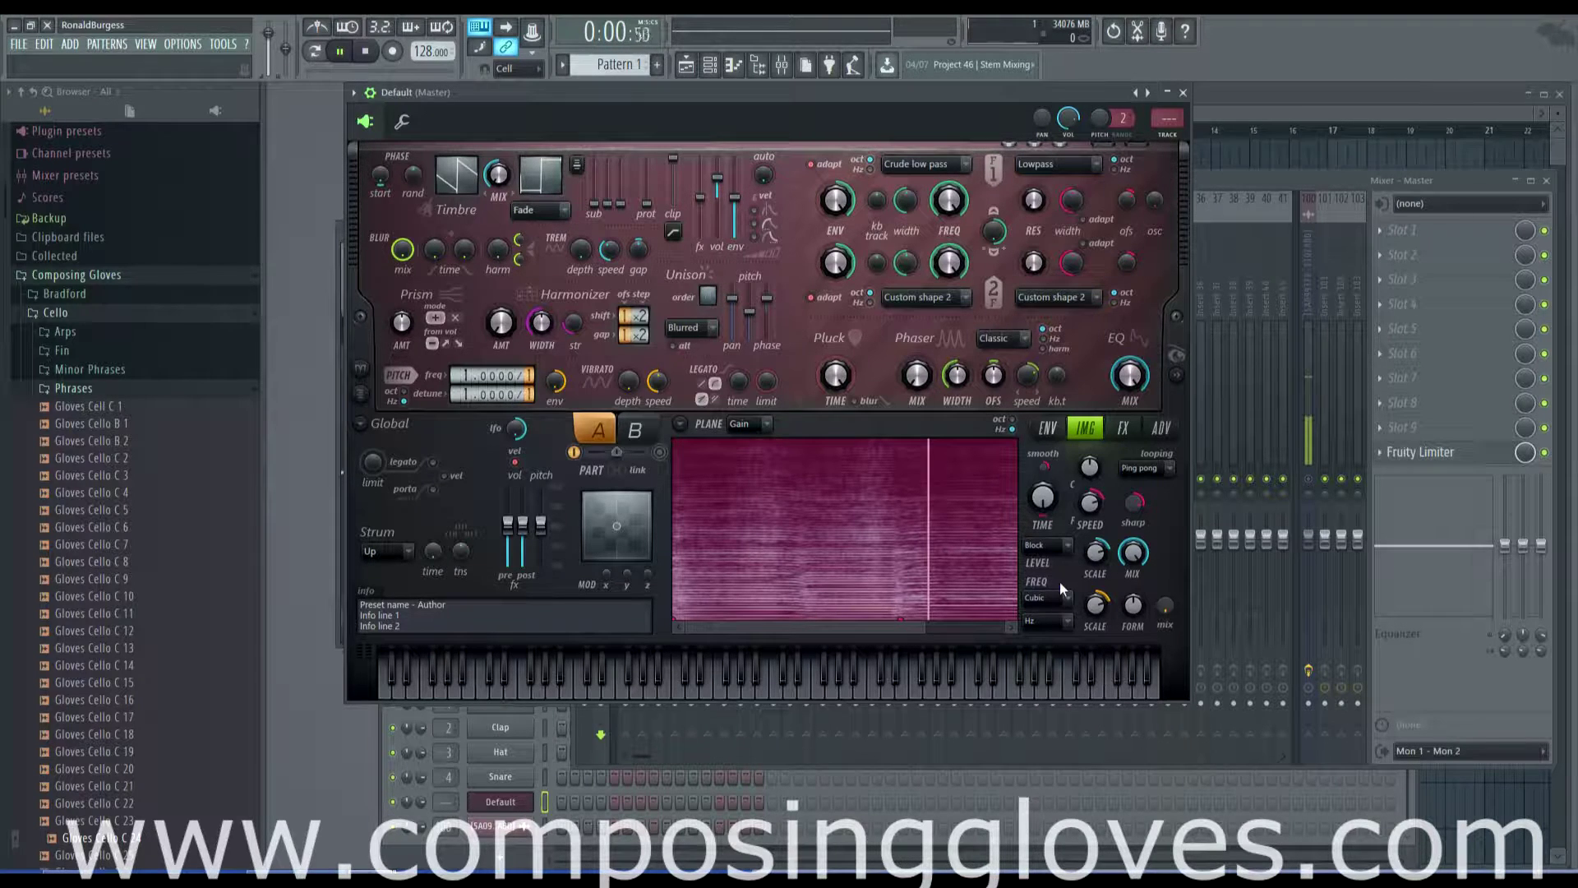
left_click(748, 423)
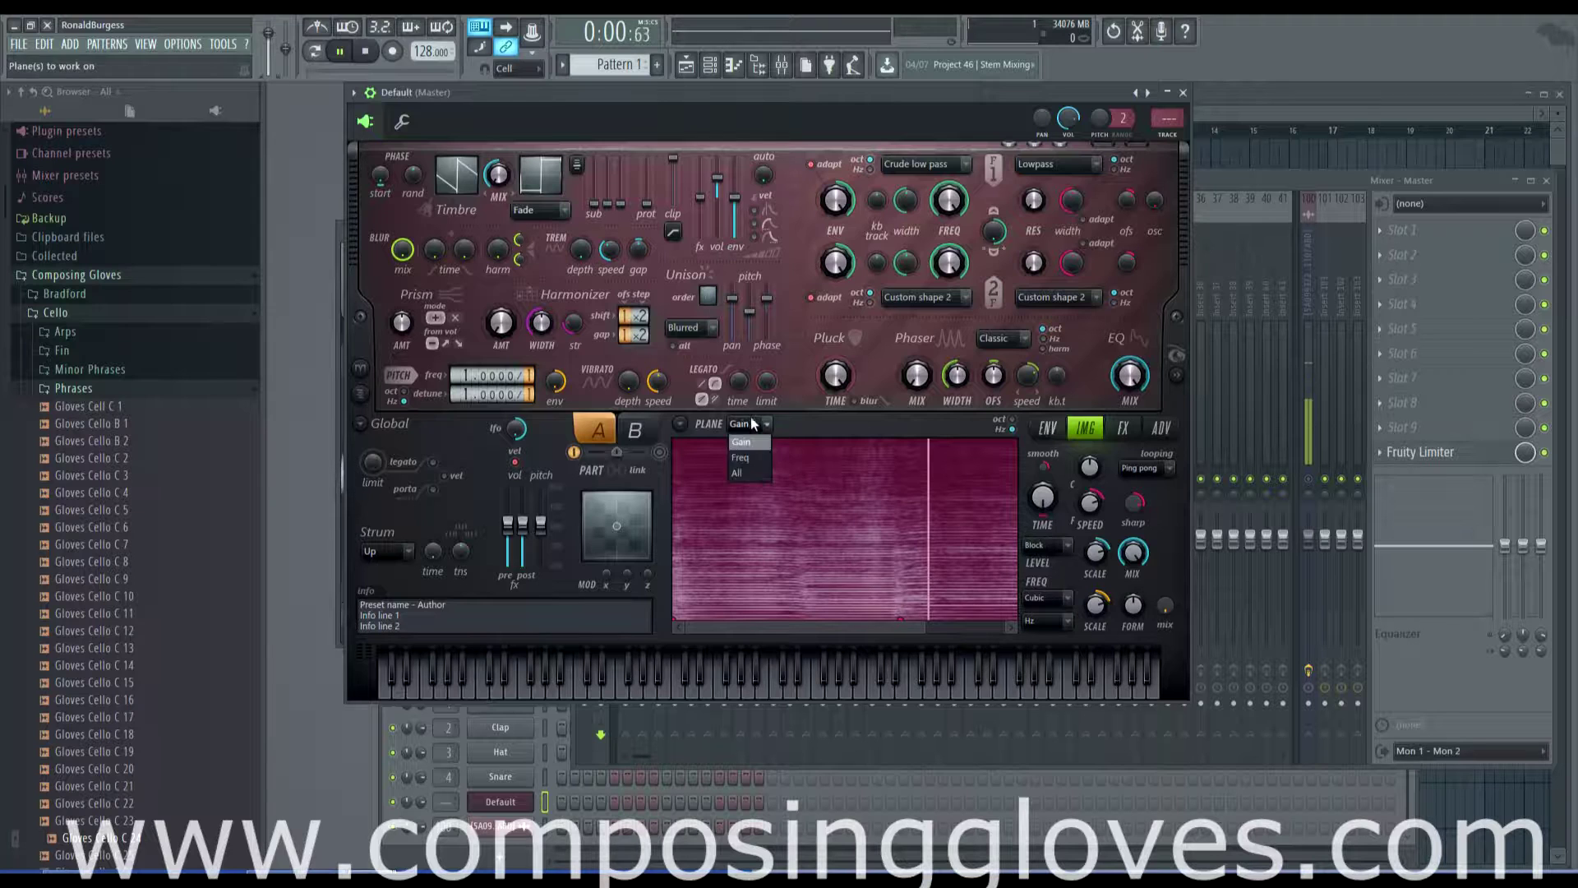
left_click(740, 457)
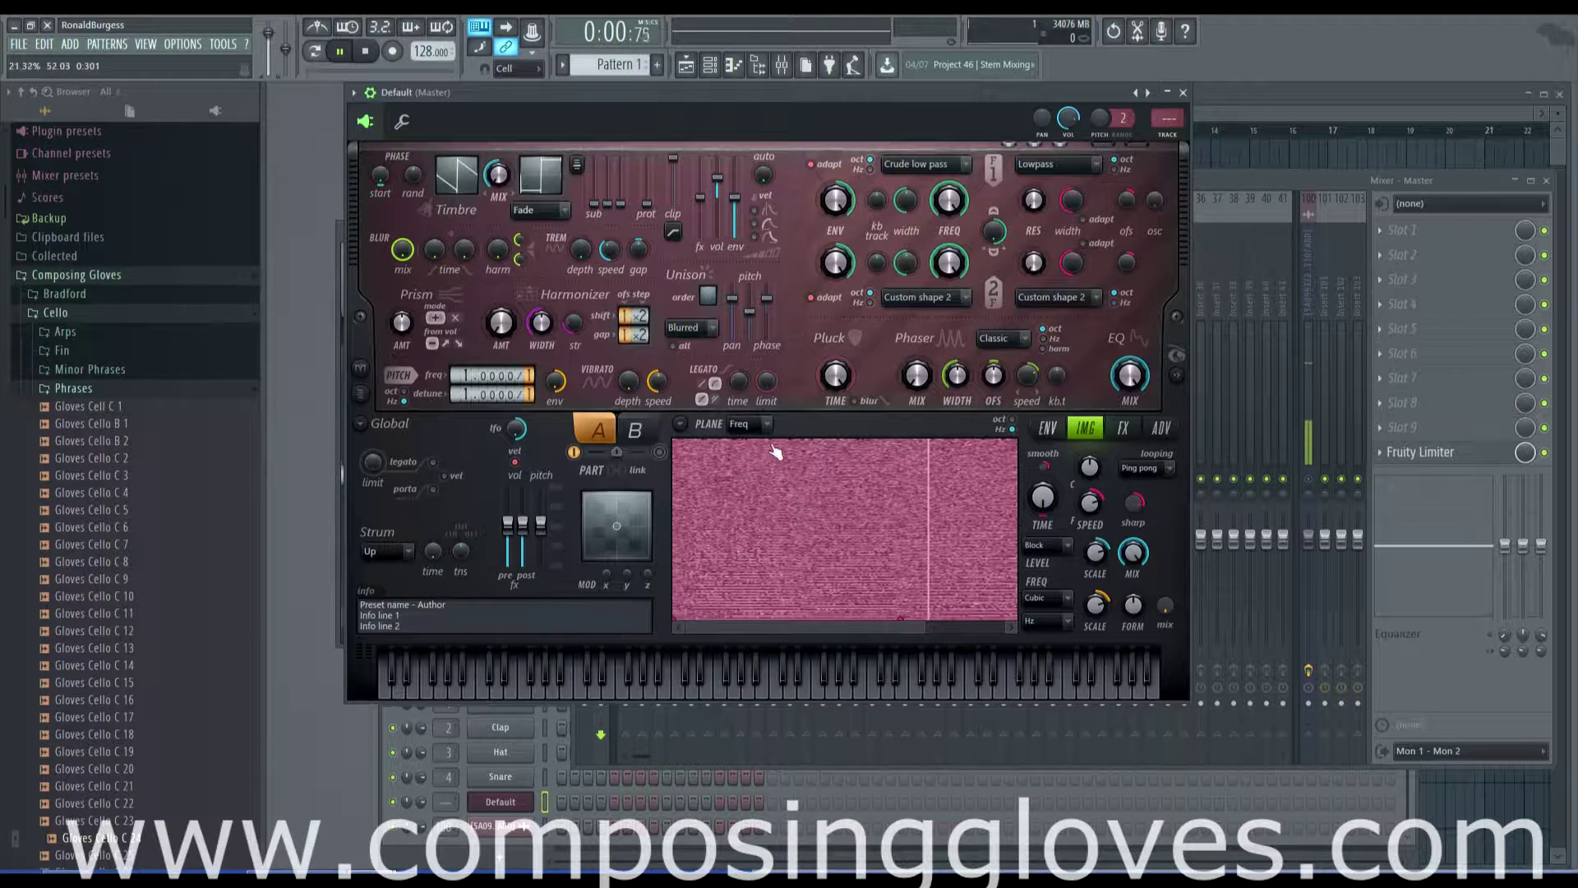
- Stop playback and raise the formant shift and the image frequency pixel scale while playing test notes
left_click_drag(1096, 614, 1133, 627)
left_click(340, 51)
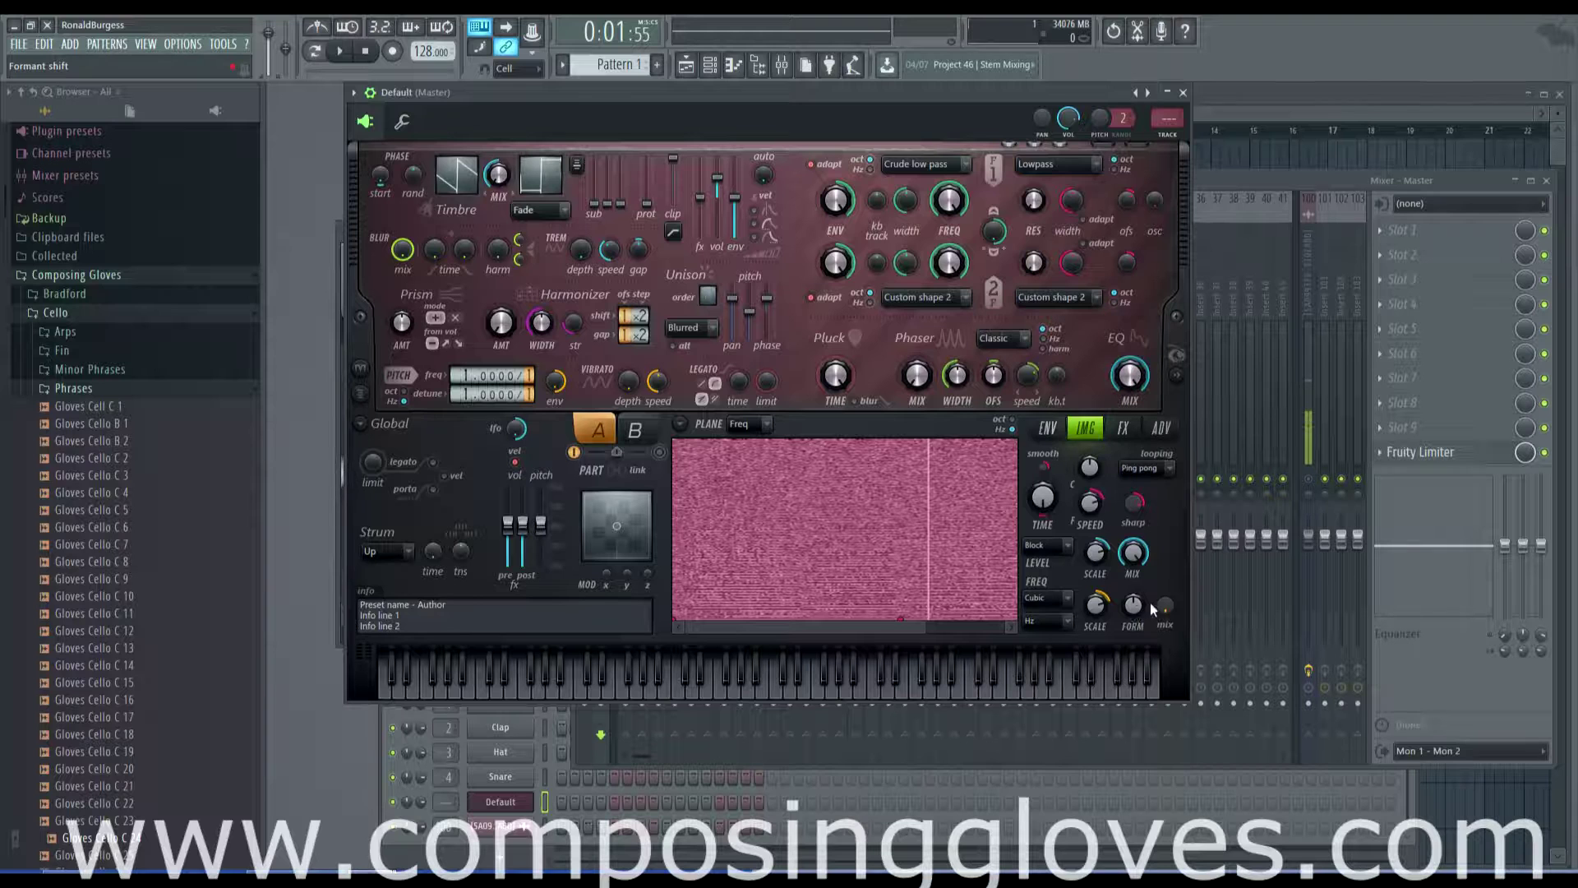
scroll(1140, 622, "up", 2)
scroll(1140, 622, "up", 5)
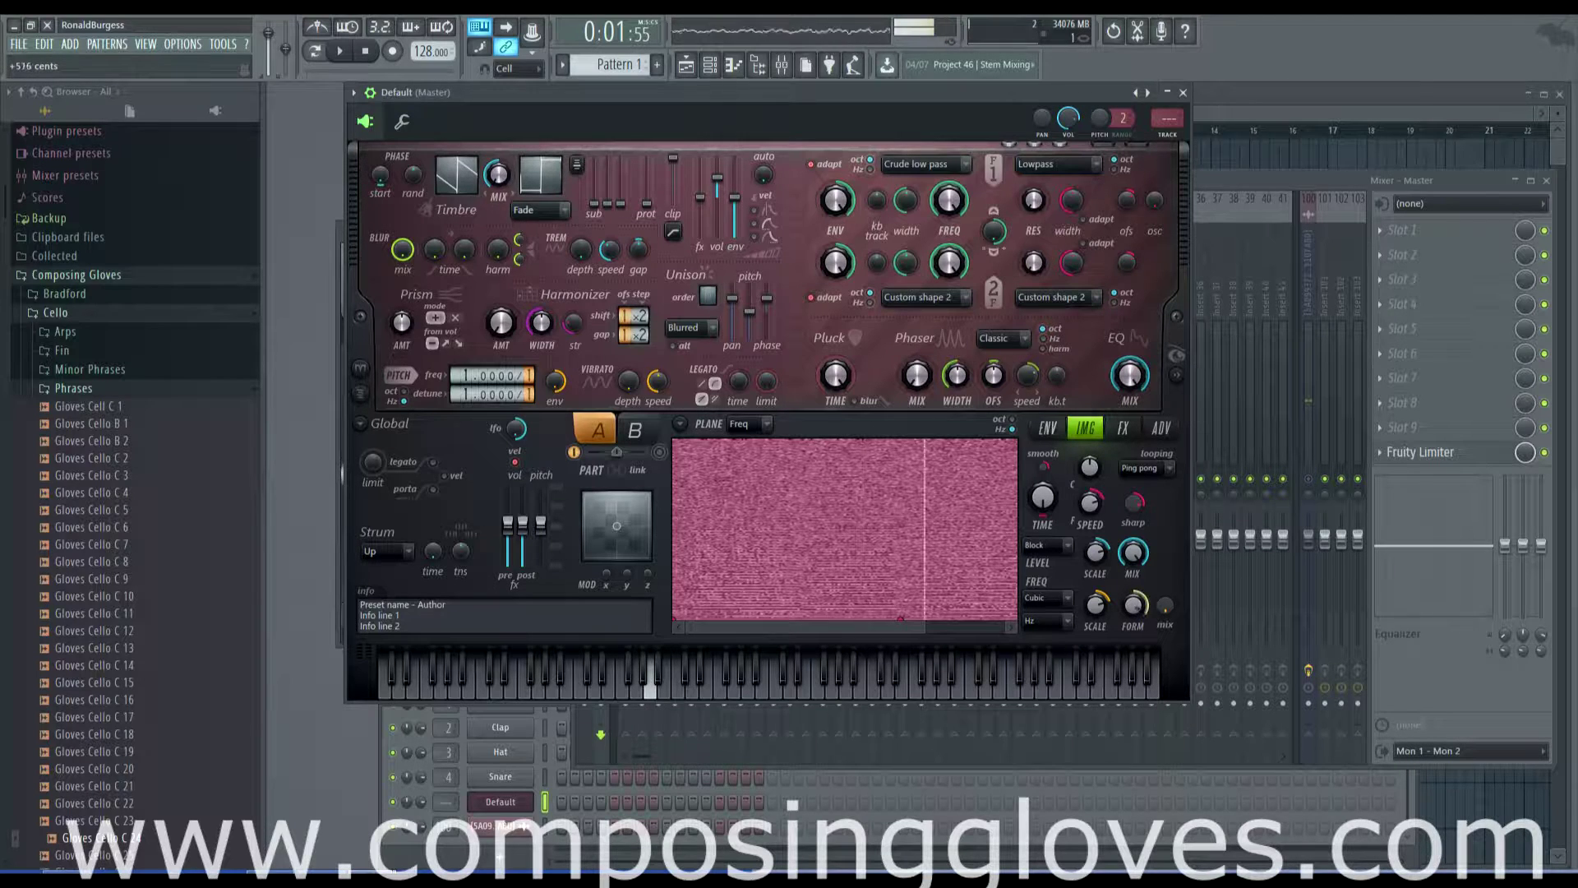
scroll(1140, 612, "up", 4)
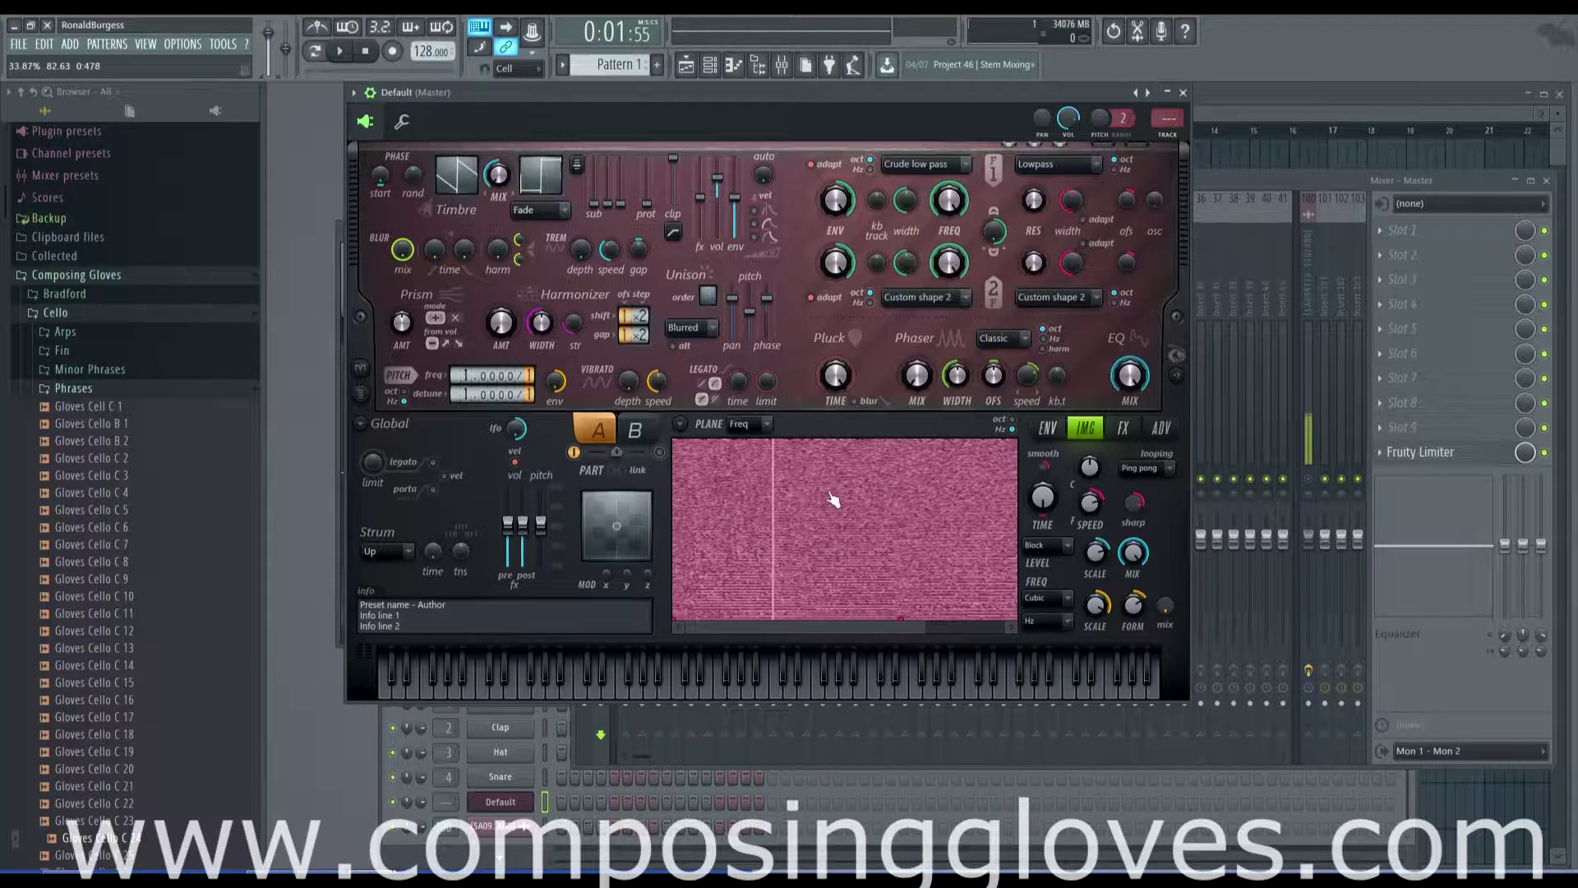
key("z")
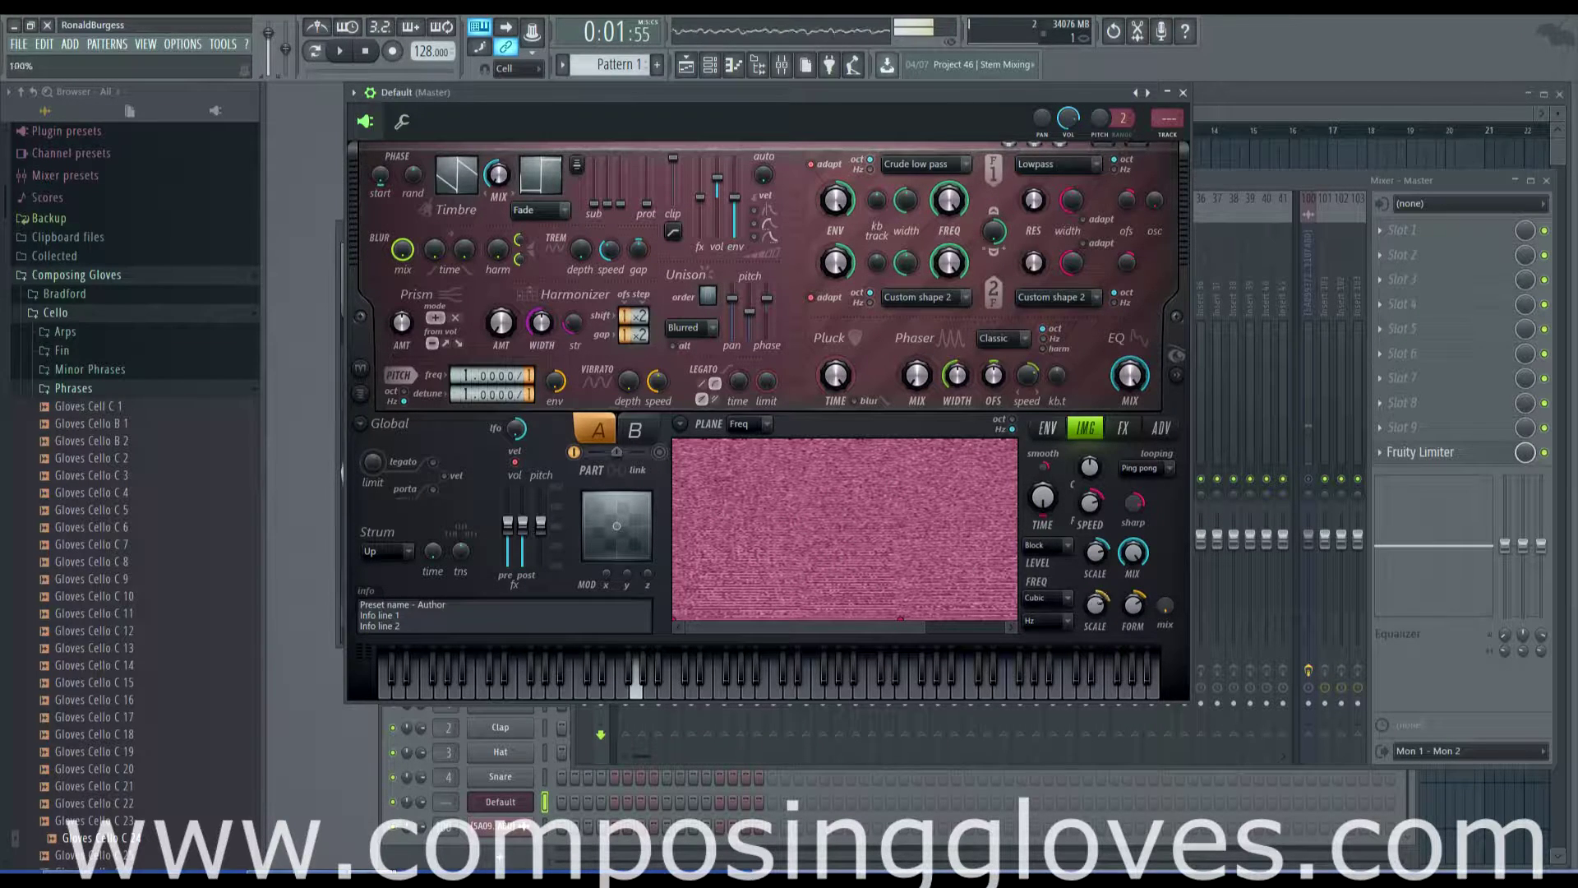
- Set the image frequency interpolation to Bell and try the Oct, Hz and Wide Hz frequency modes
left_click(1043, 598)
left_click(1047, 658)
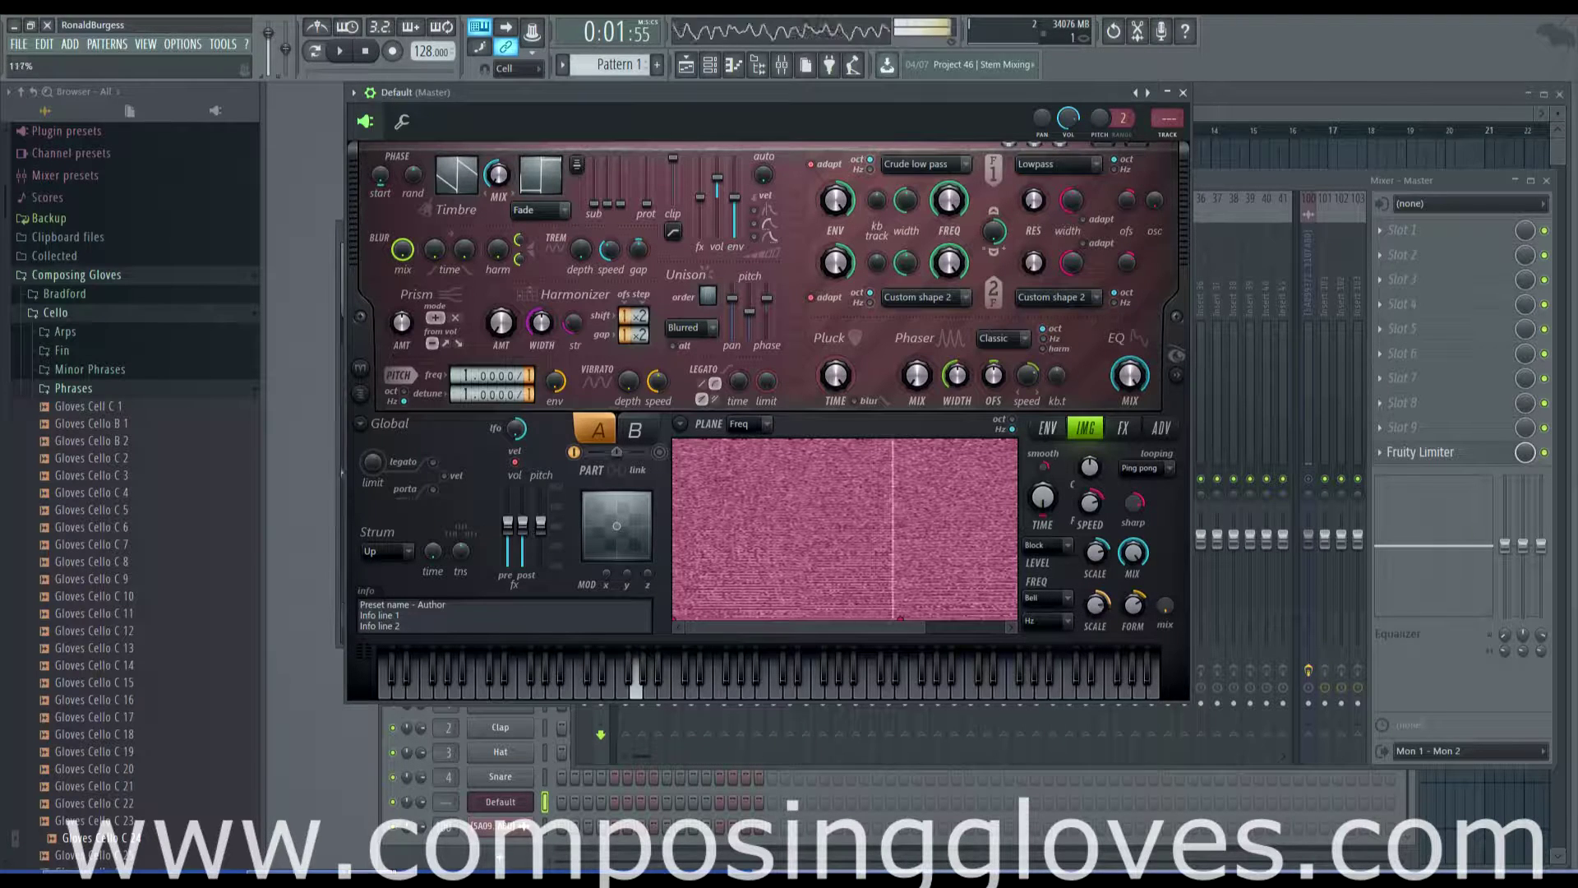
left_click(1054, 623)
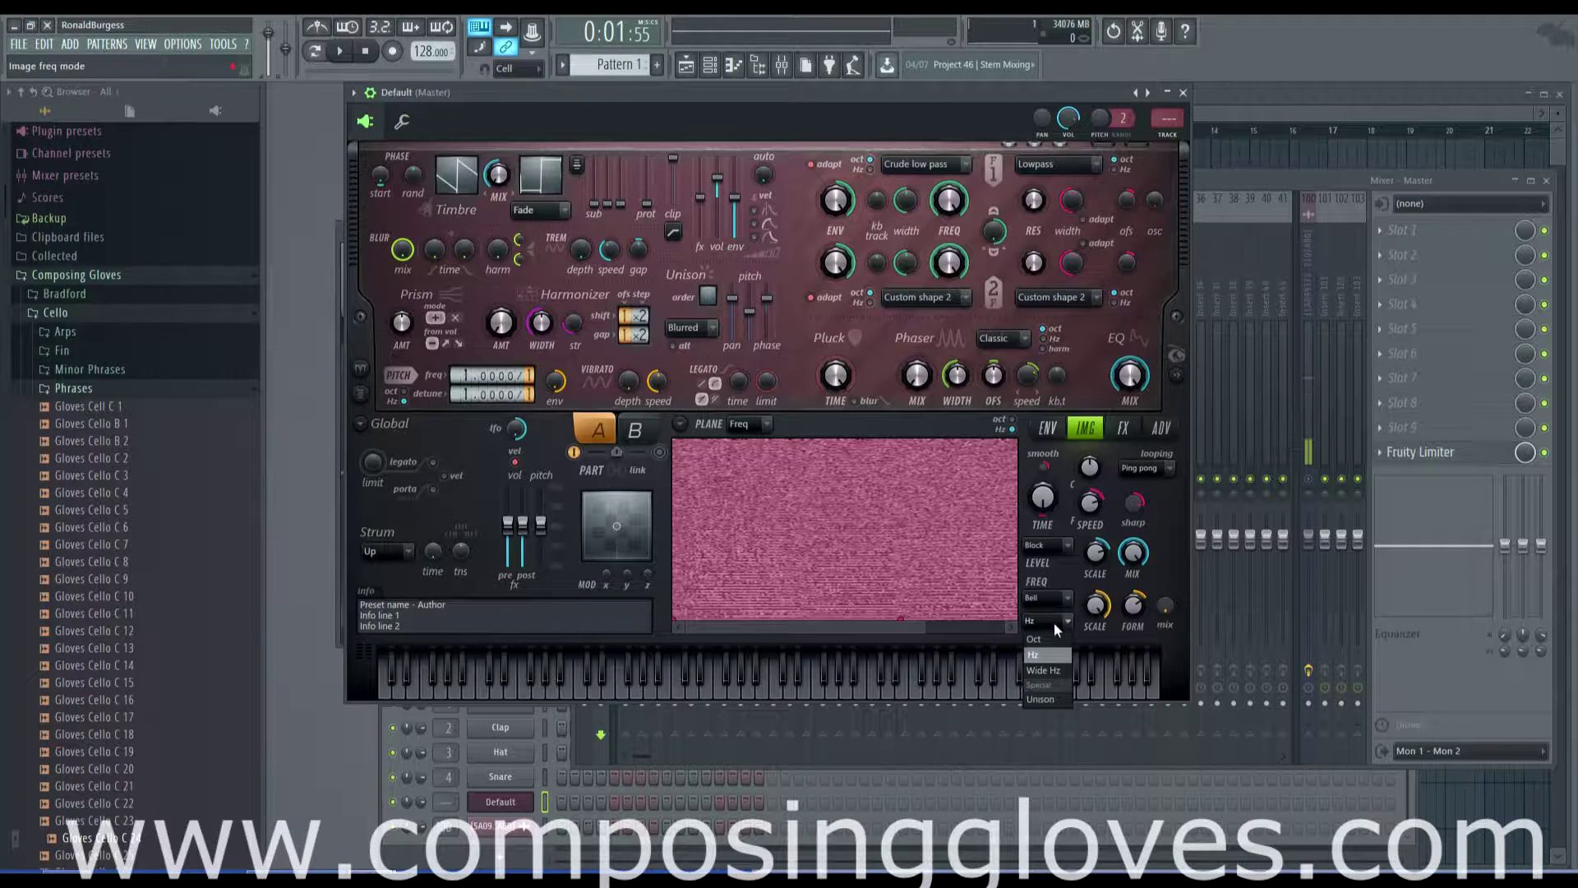
left_click(1054, 639)
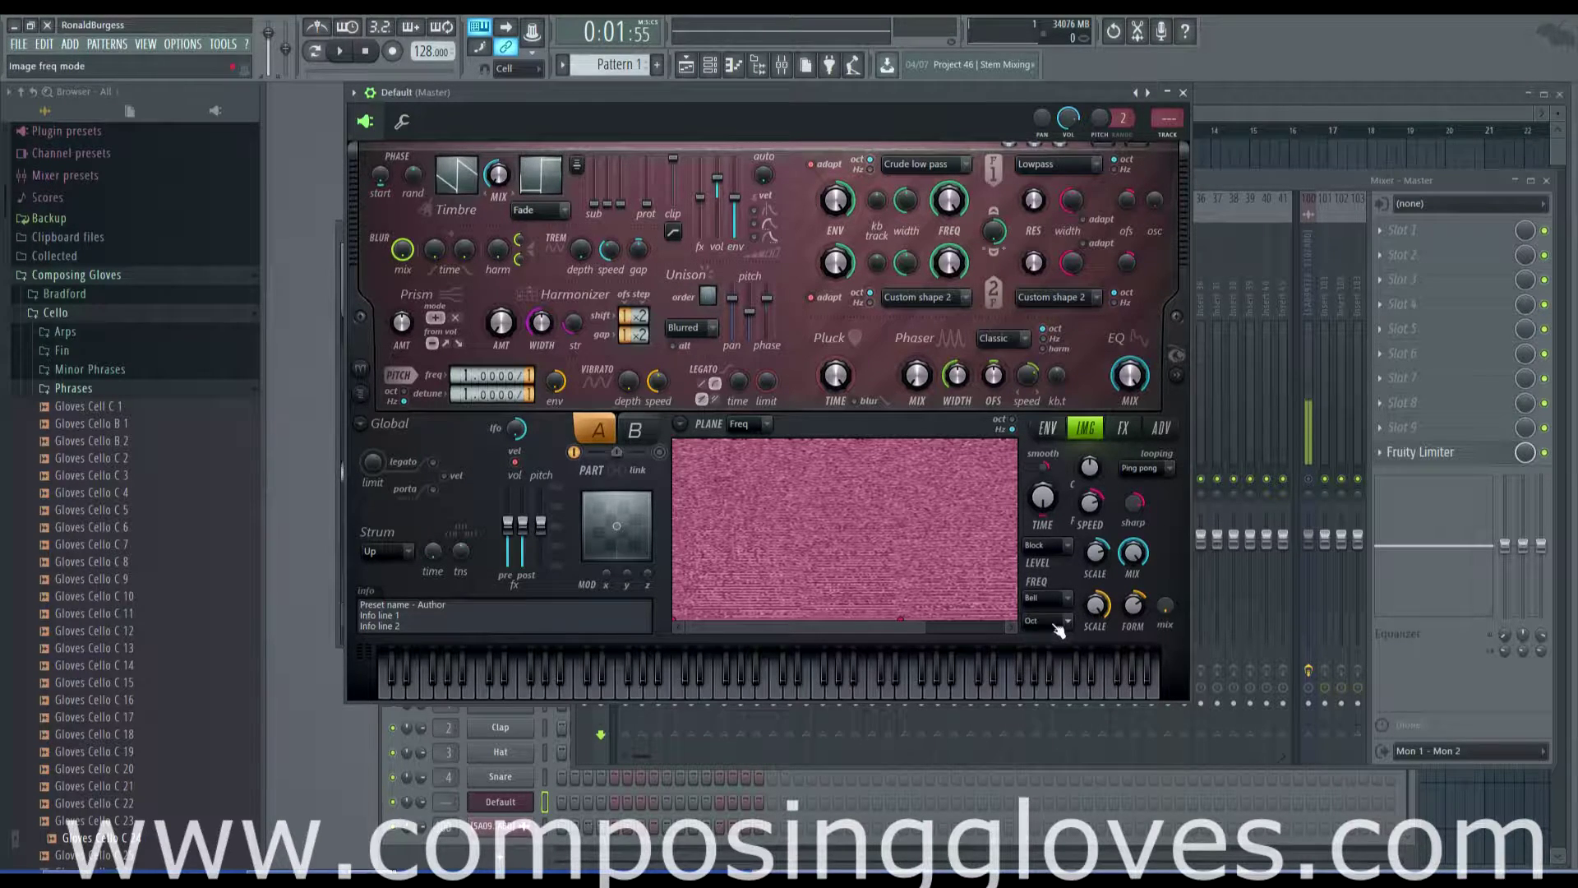
left_click(1059, 622)
left_click(1050, 654)
left_click(1052, 623)
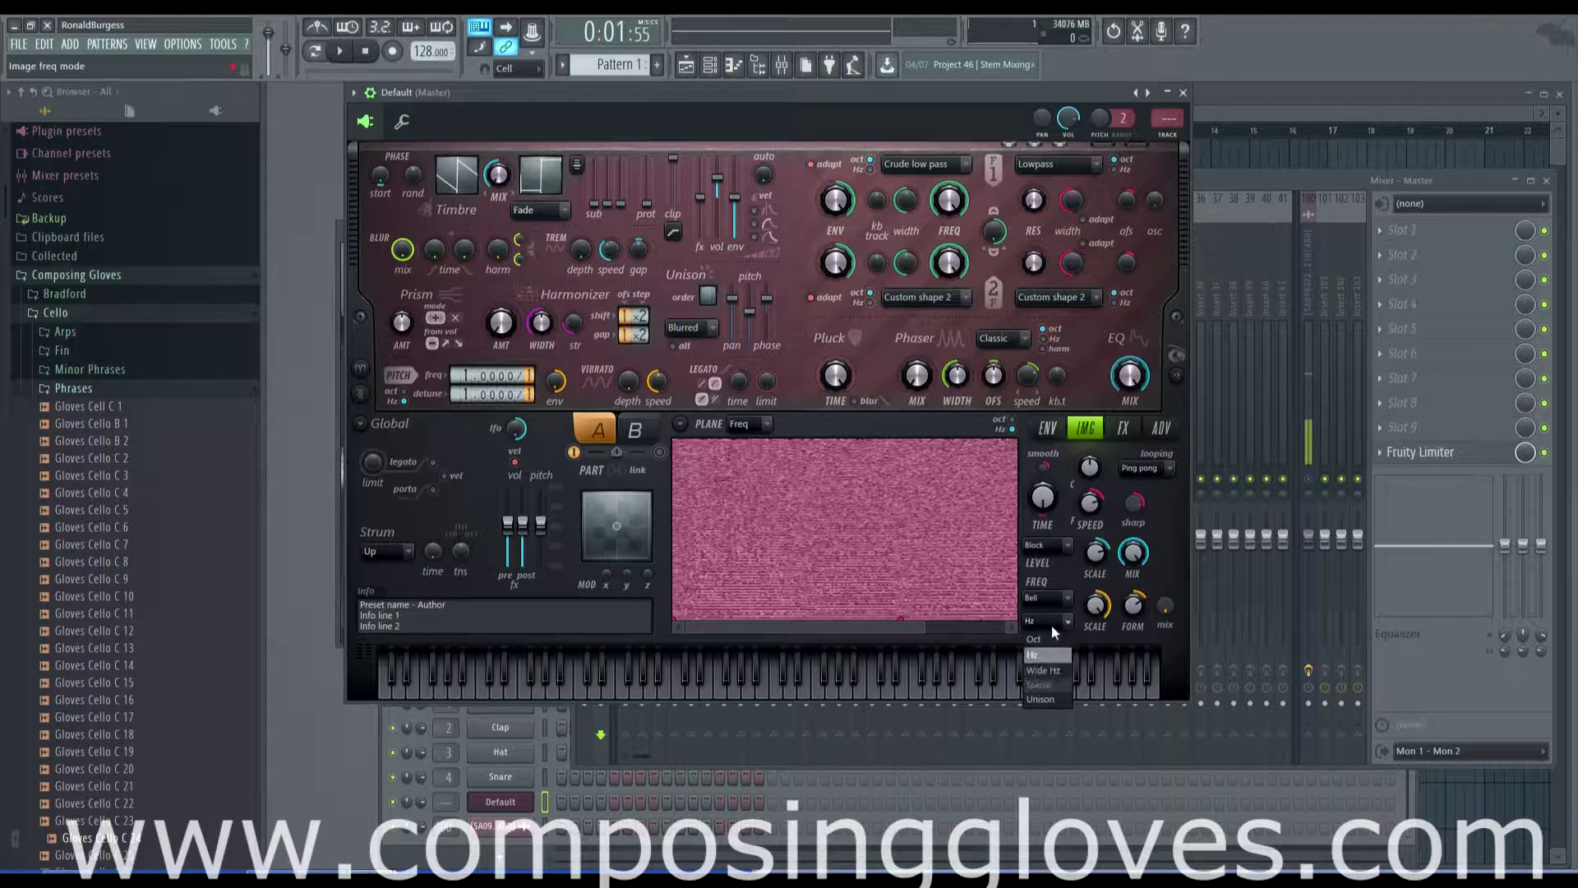
left_click(1052, 671)
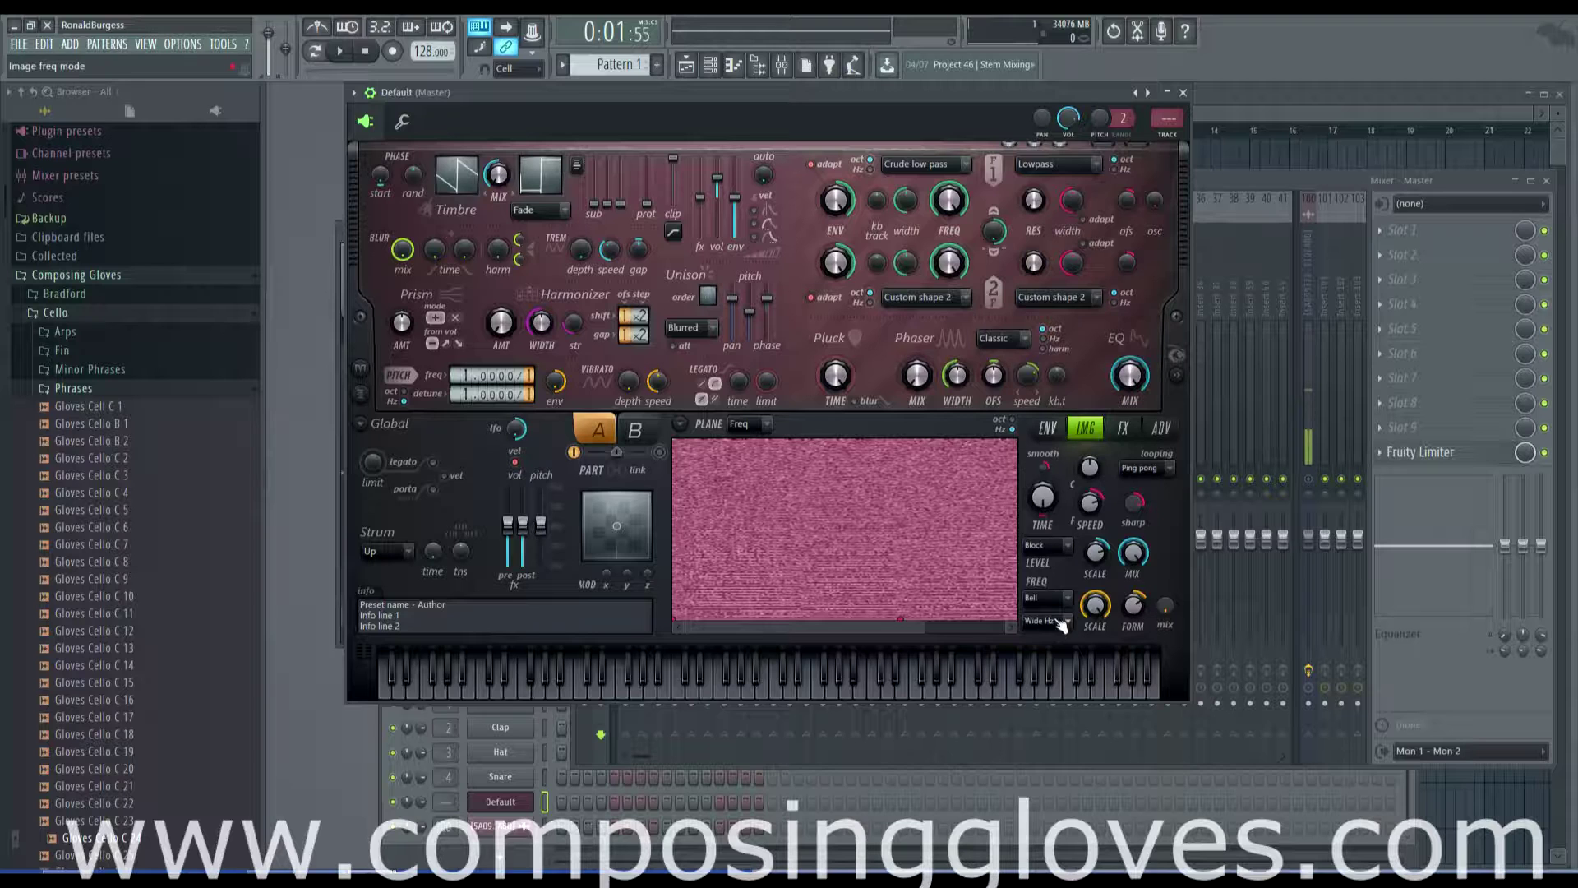
left_click(1057, 622)
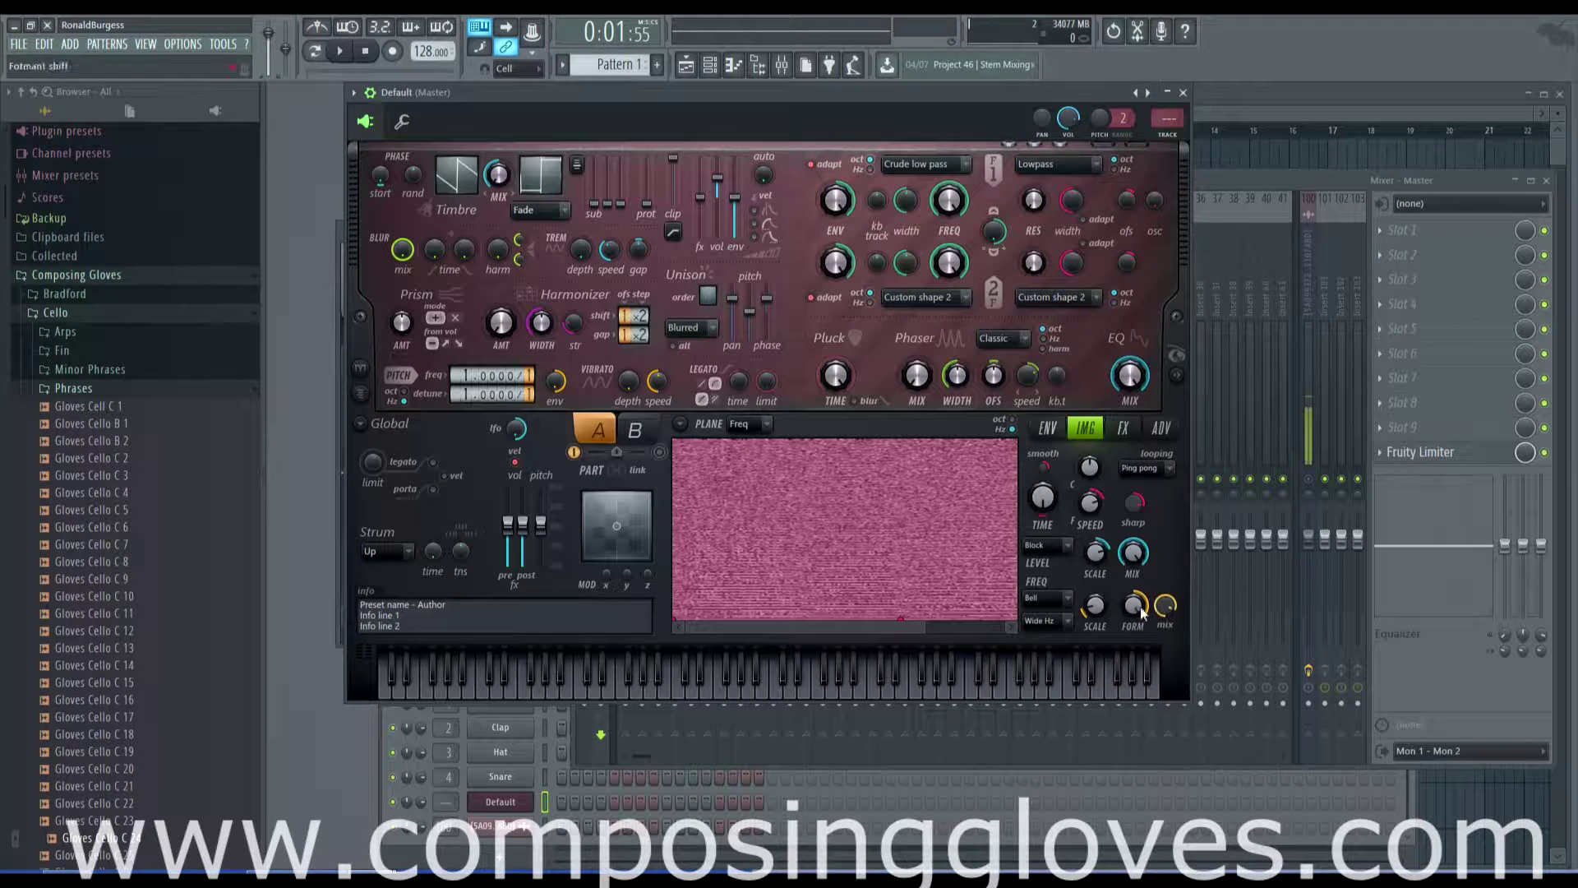
- Set the image frequency mode to Hz and adjust the frequency pixel scale
left_click(1033, 622)
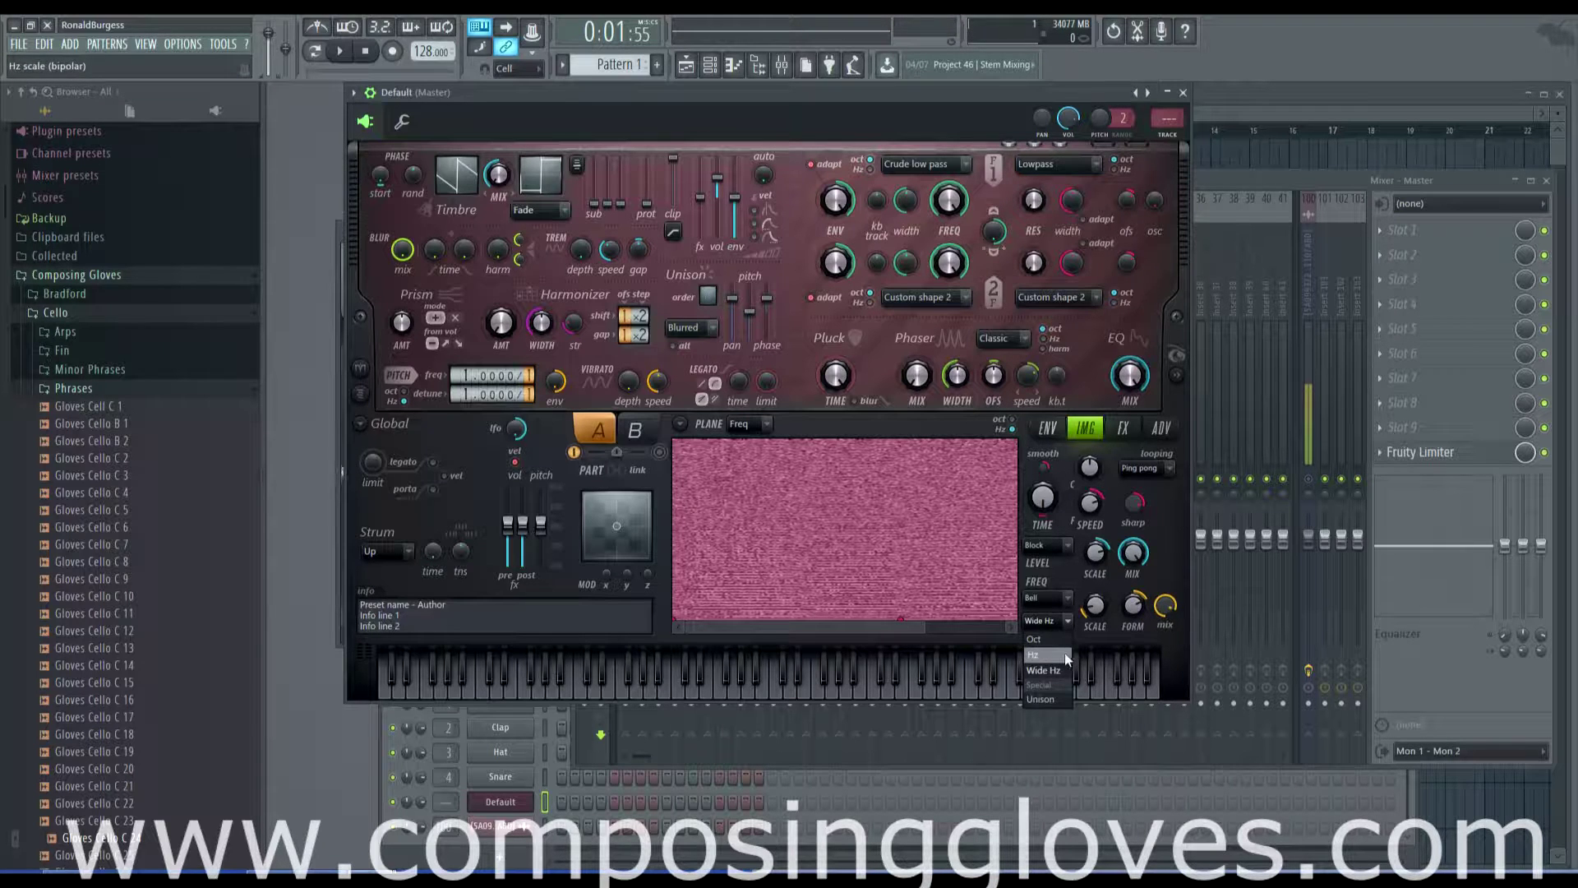
left_click(1064, 653)
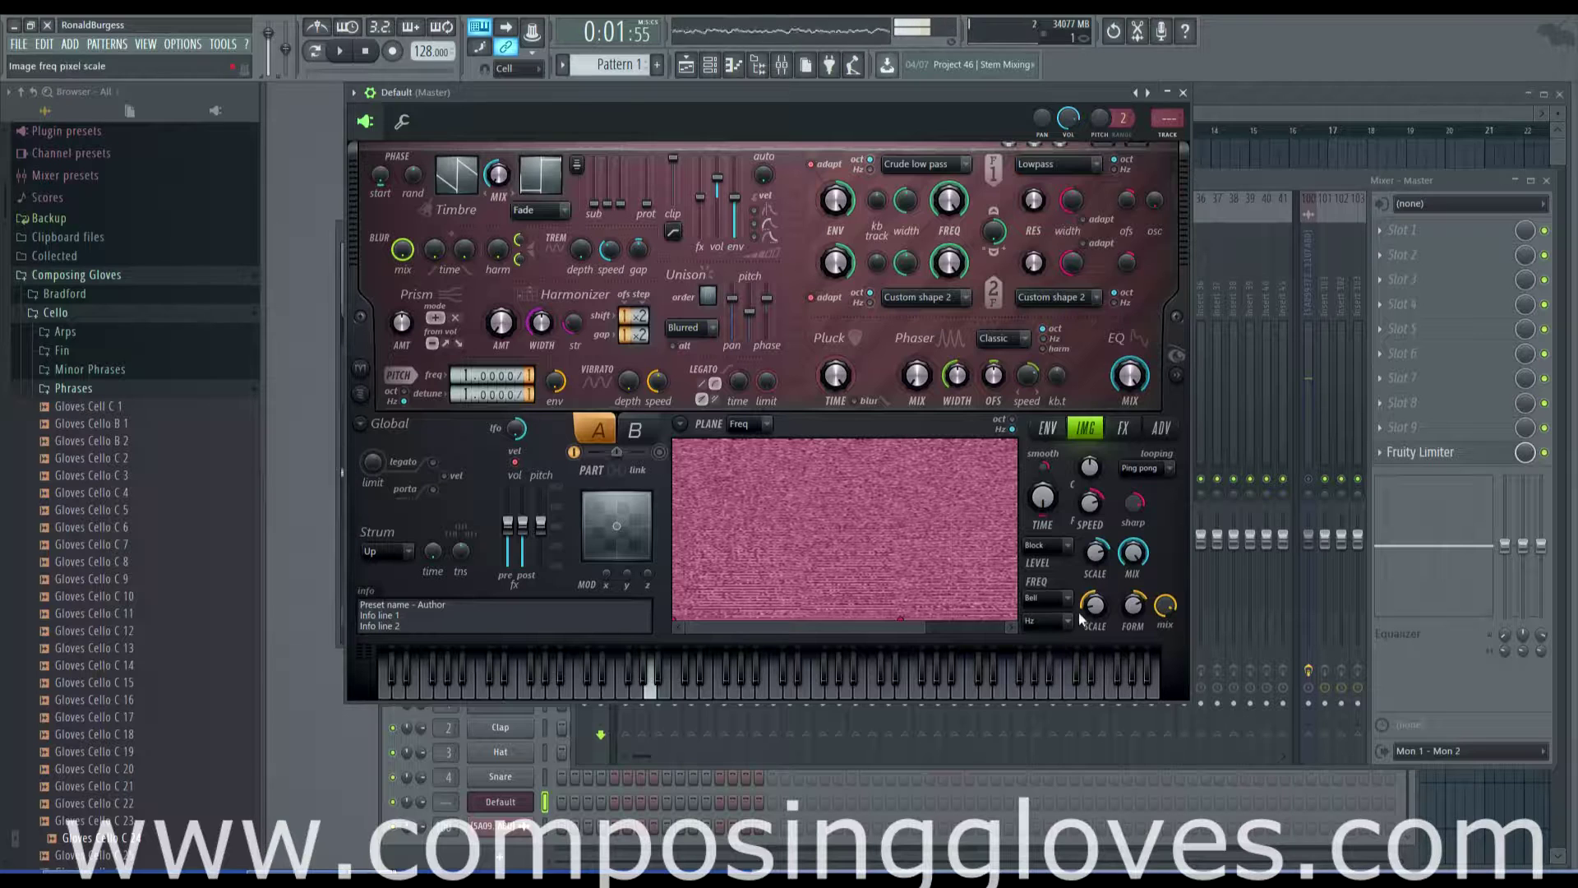
left_click_drag(1093, 607, 1093, 616)
- Try the Unison image frequency mode while adjusting the unison pitch, frequency pixel scale and formant shift
left_click(1046, 622)
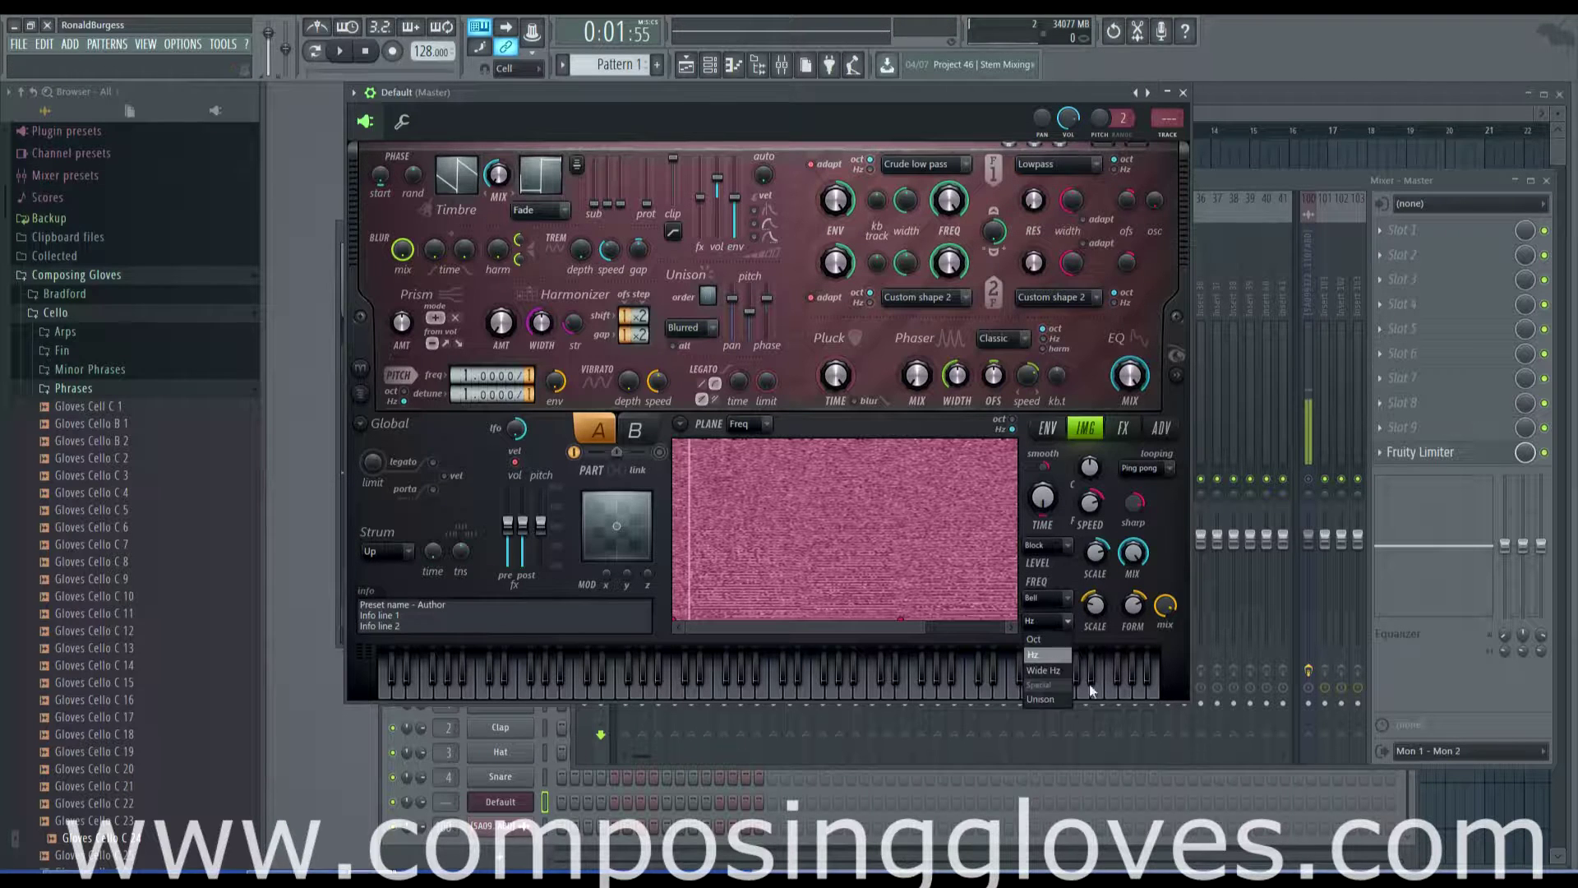
left_click(1050, 697)
left_click_drag(1093, 607, 1093, 610)
left_click_drag(749, 312, 748, 304)
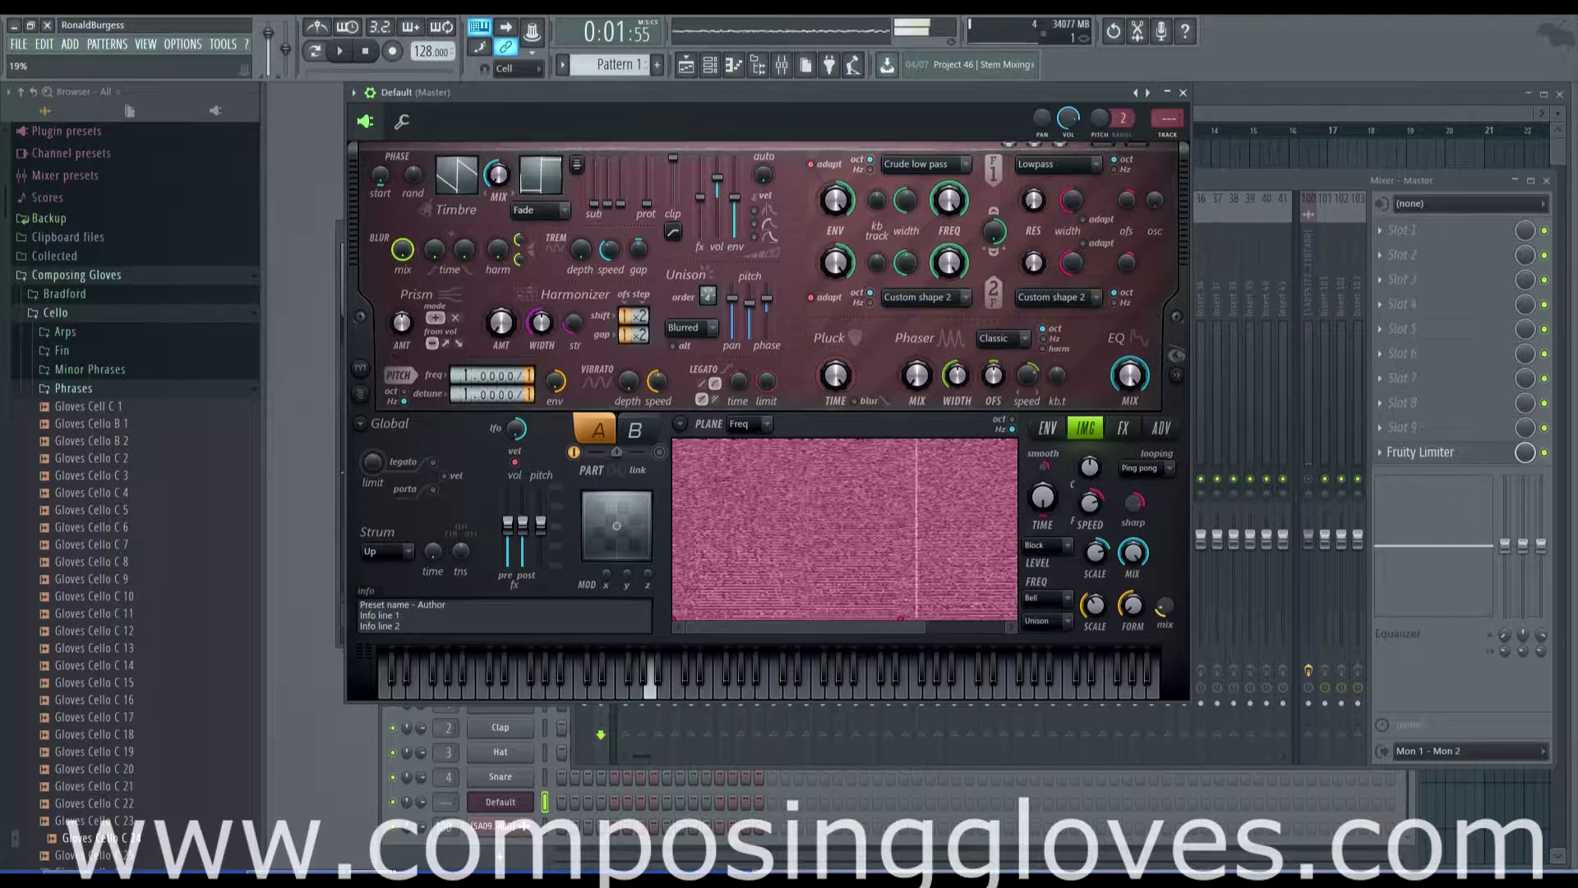
left_click_drag(1138, 608, 1138, 574)
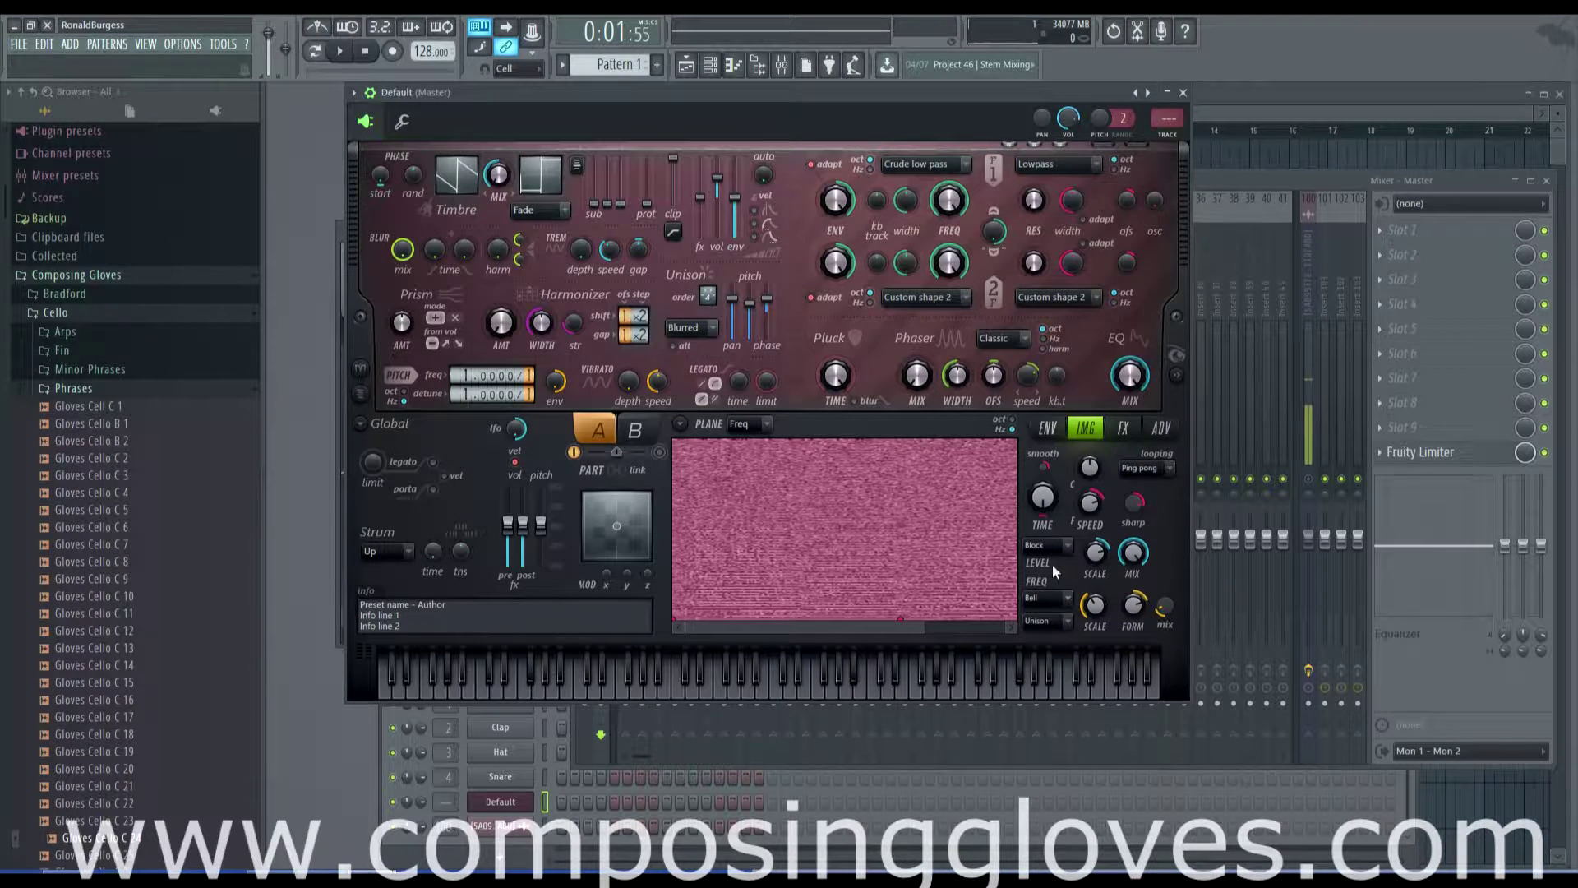
- Try the Oct image frequency mode with a test note and set the mode back to Hz
left_click(1056, 621)
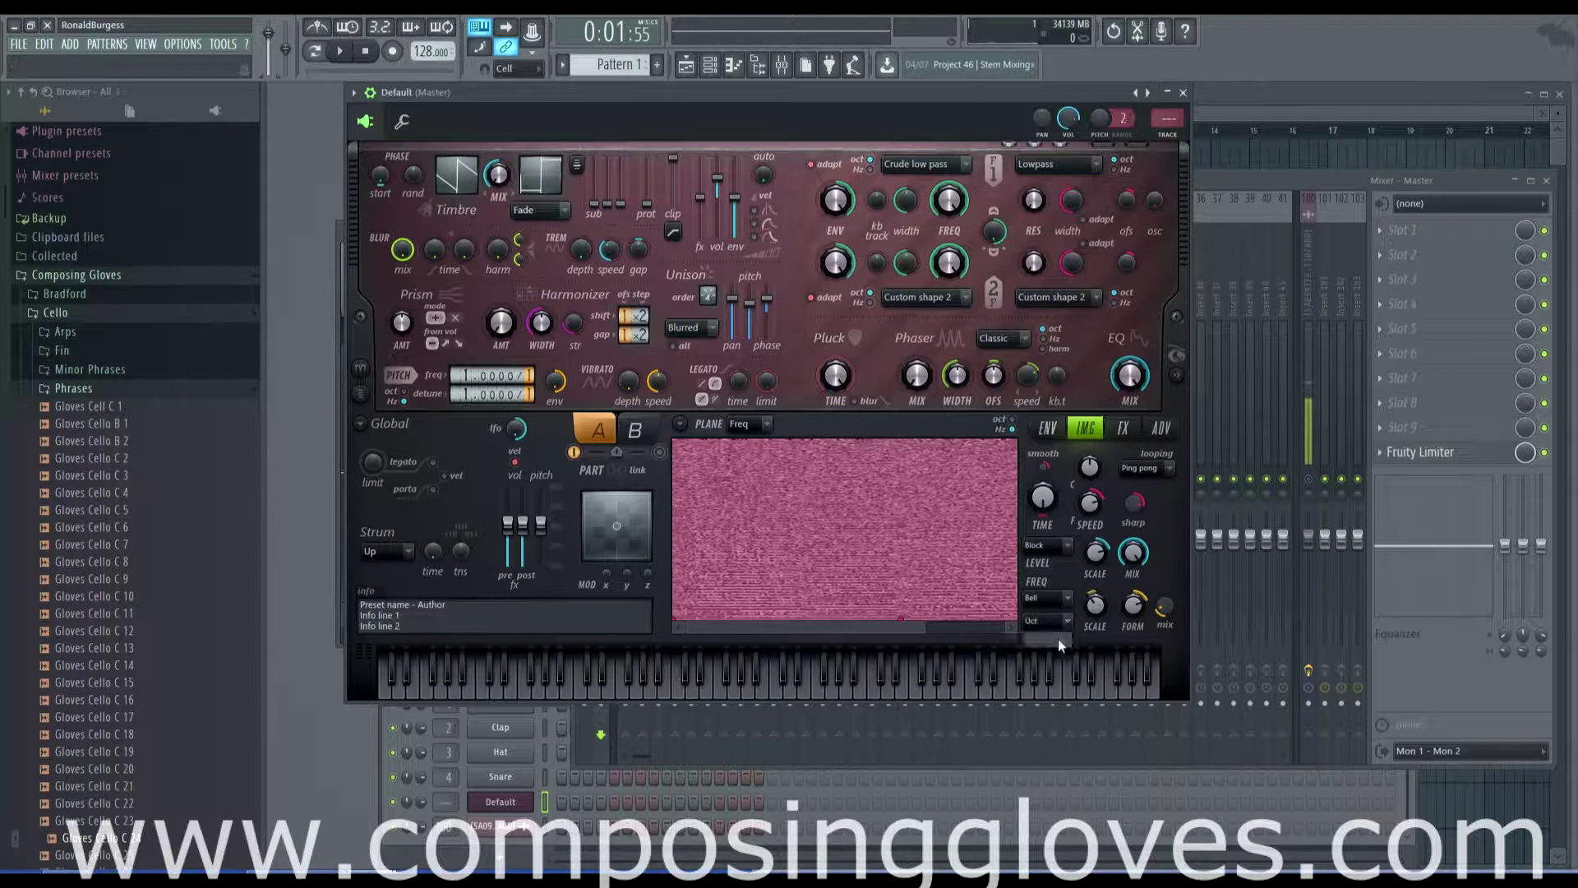
left_click(1057, 638)
left_click(1061, 629)
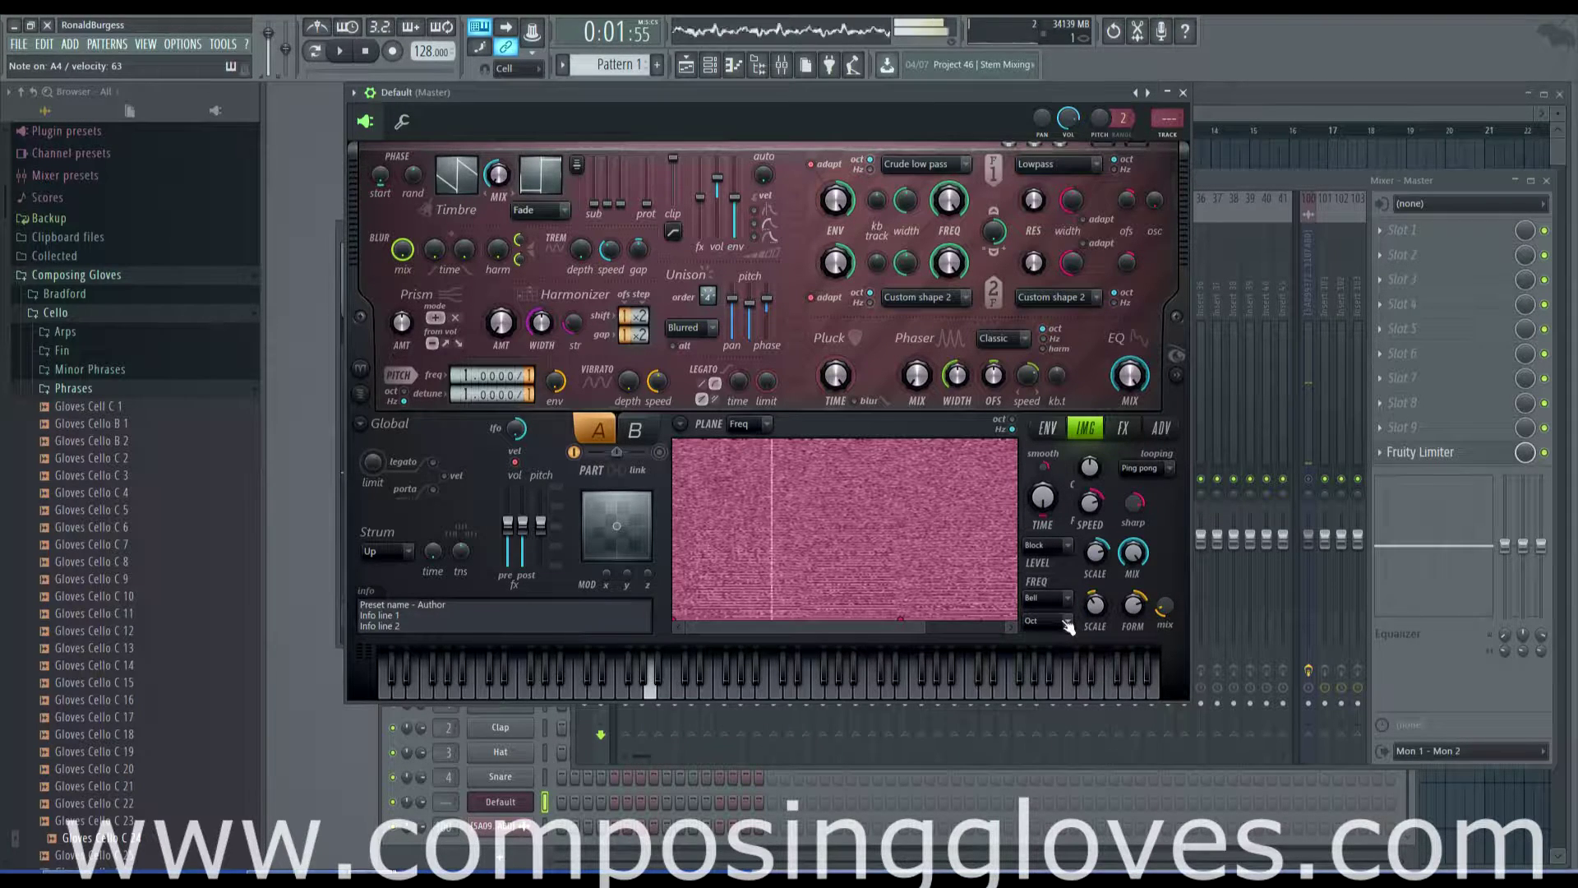
left_click(1056, 622)
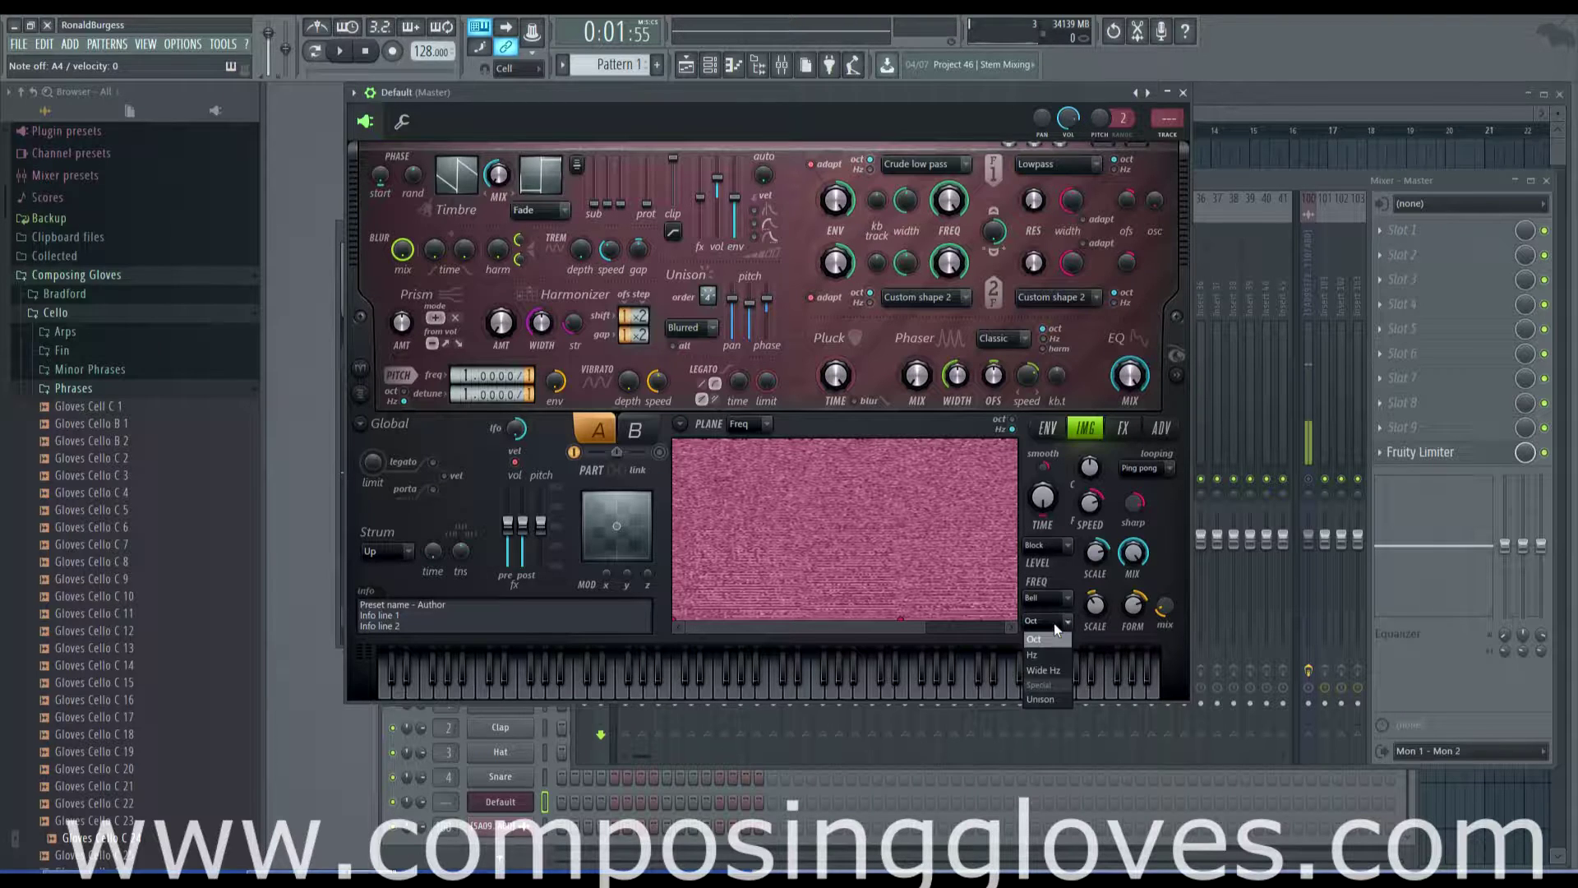
left_click(1065, 657)
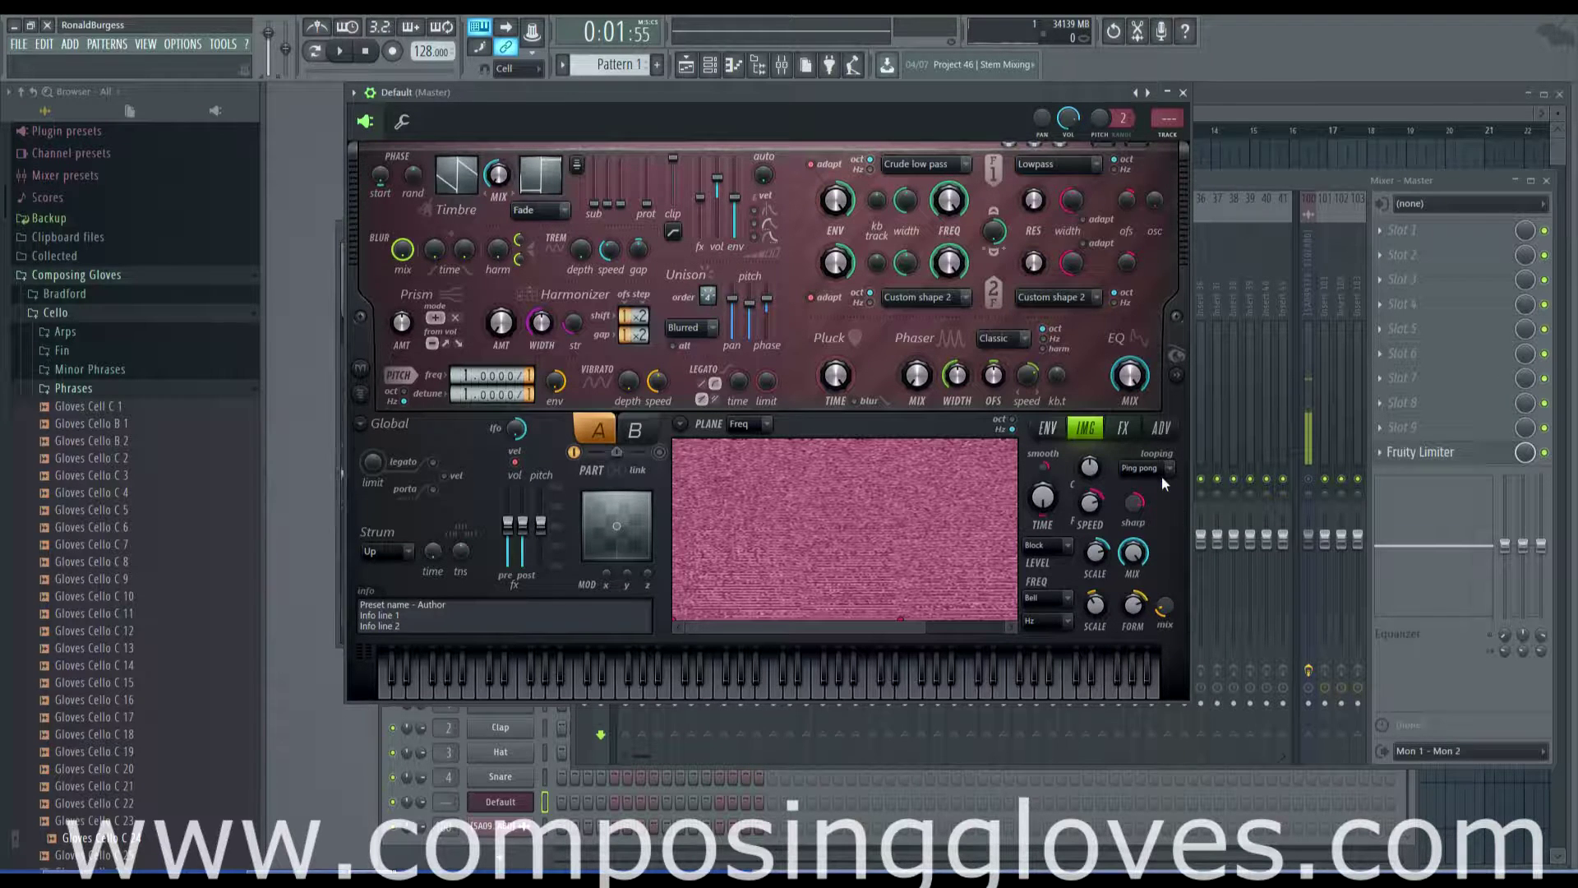
- Compare the octave and Hz display scales on the Freq plane and switch the spectrogram to the Gain plane
left_click(1016, 423)
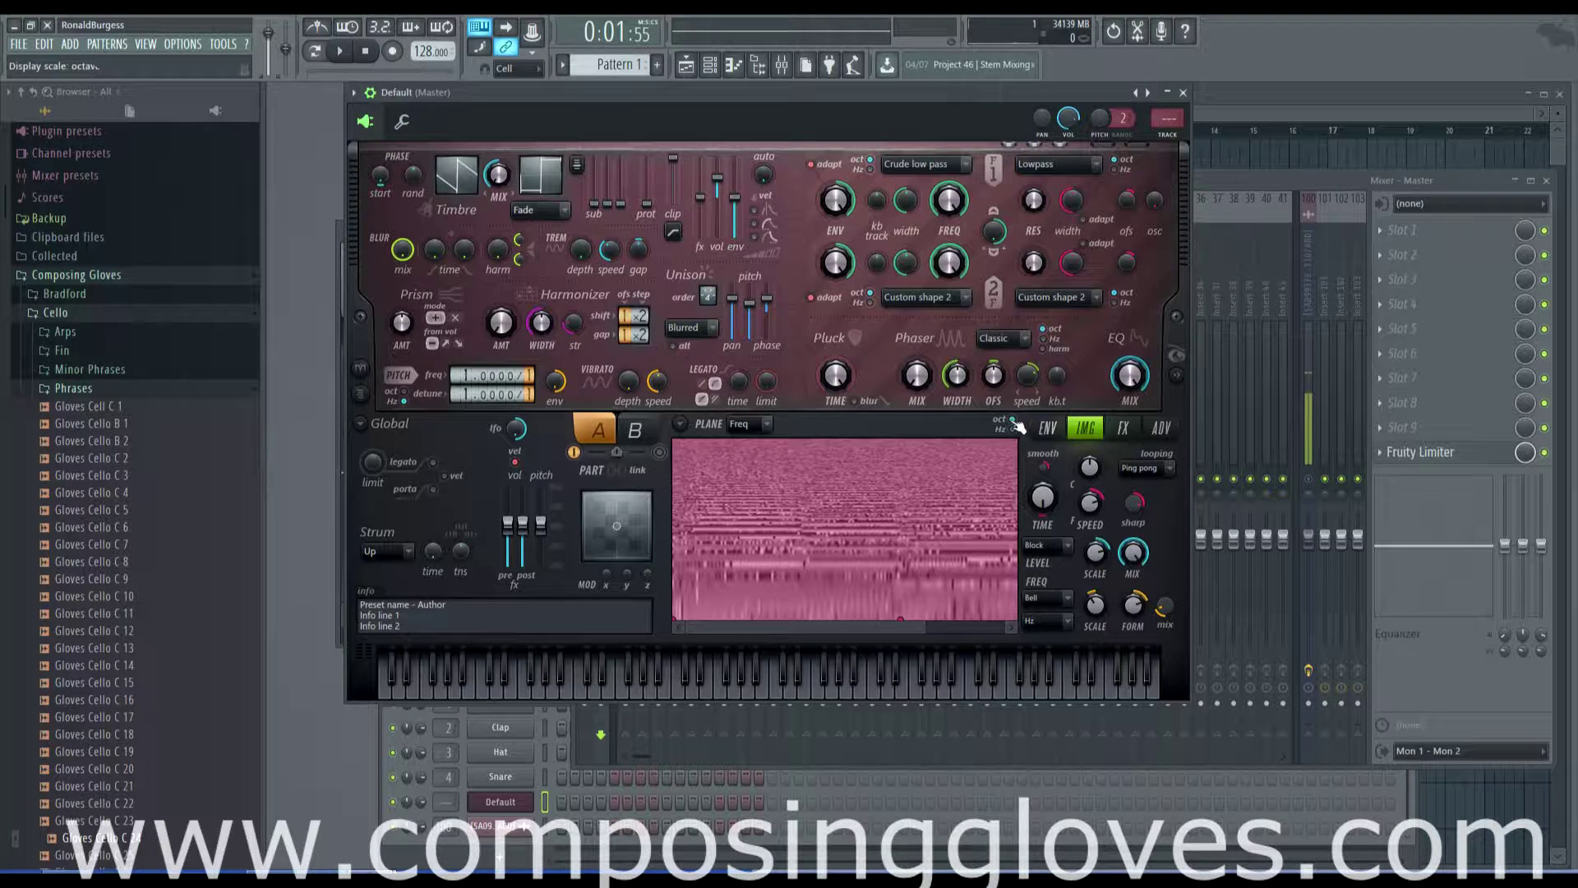
left_click(1015, 432)
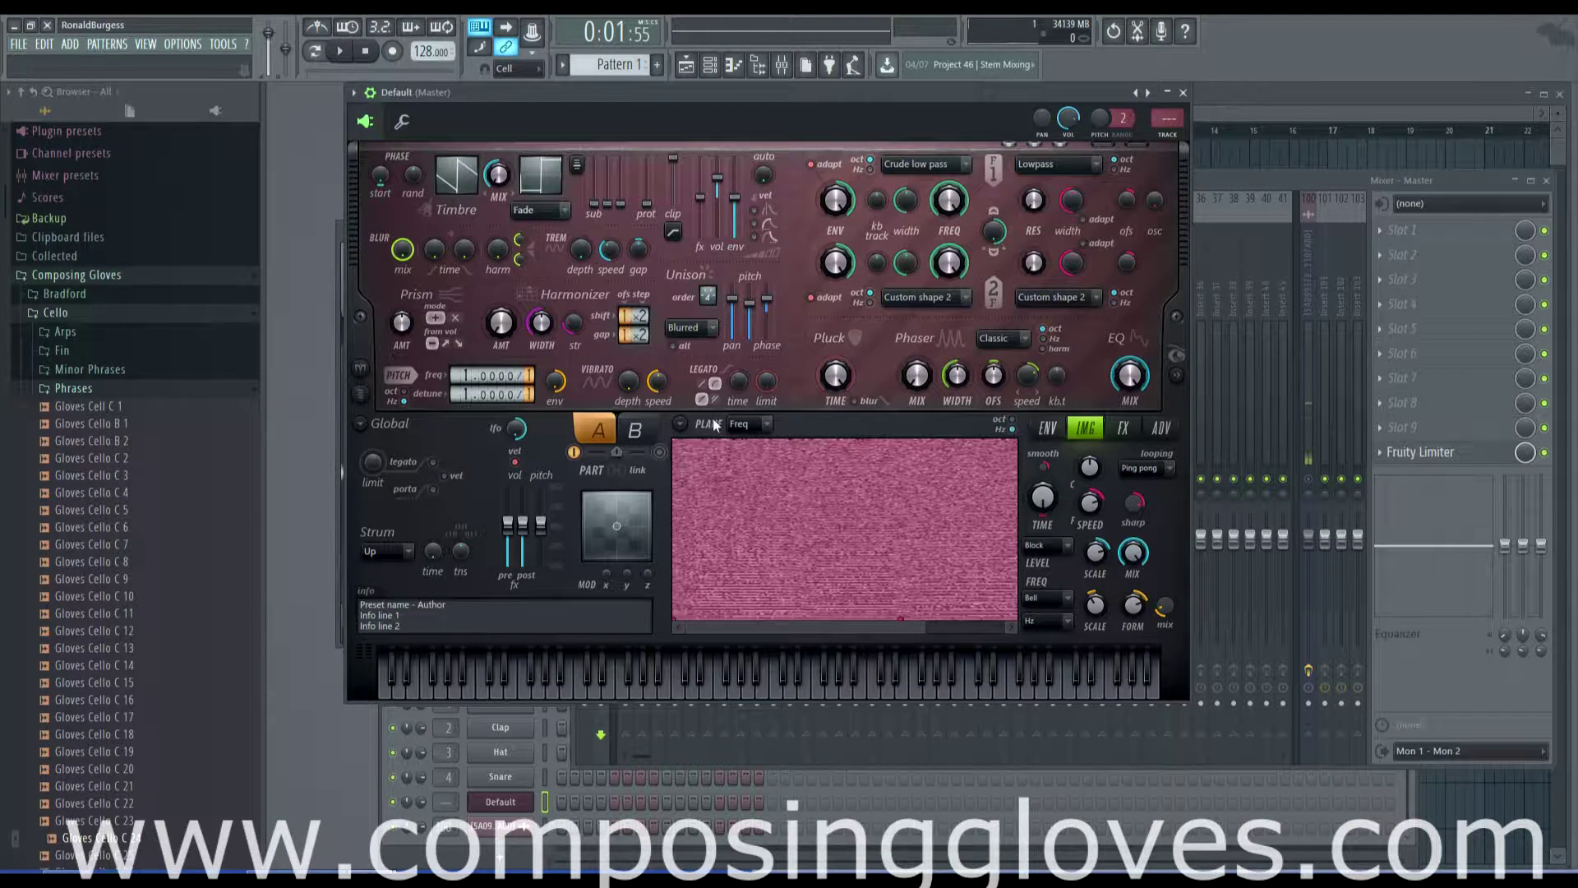
left_click(751, 424)
left_click(748, 441)
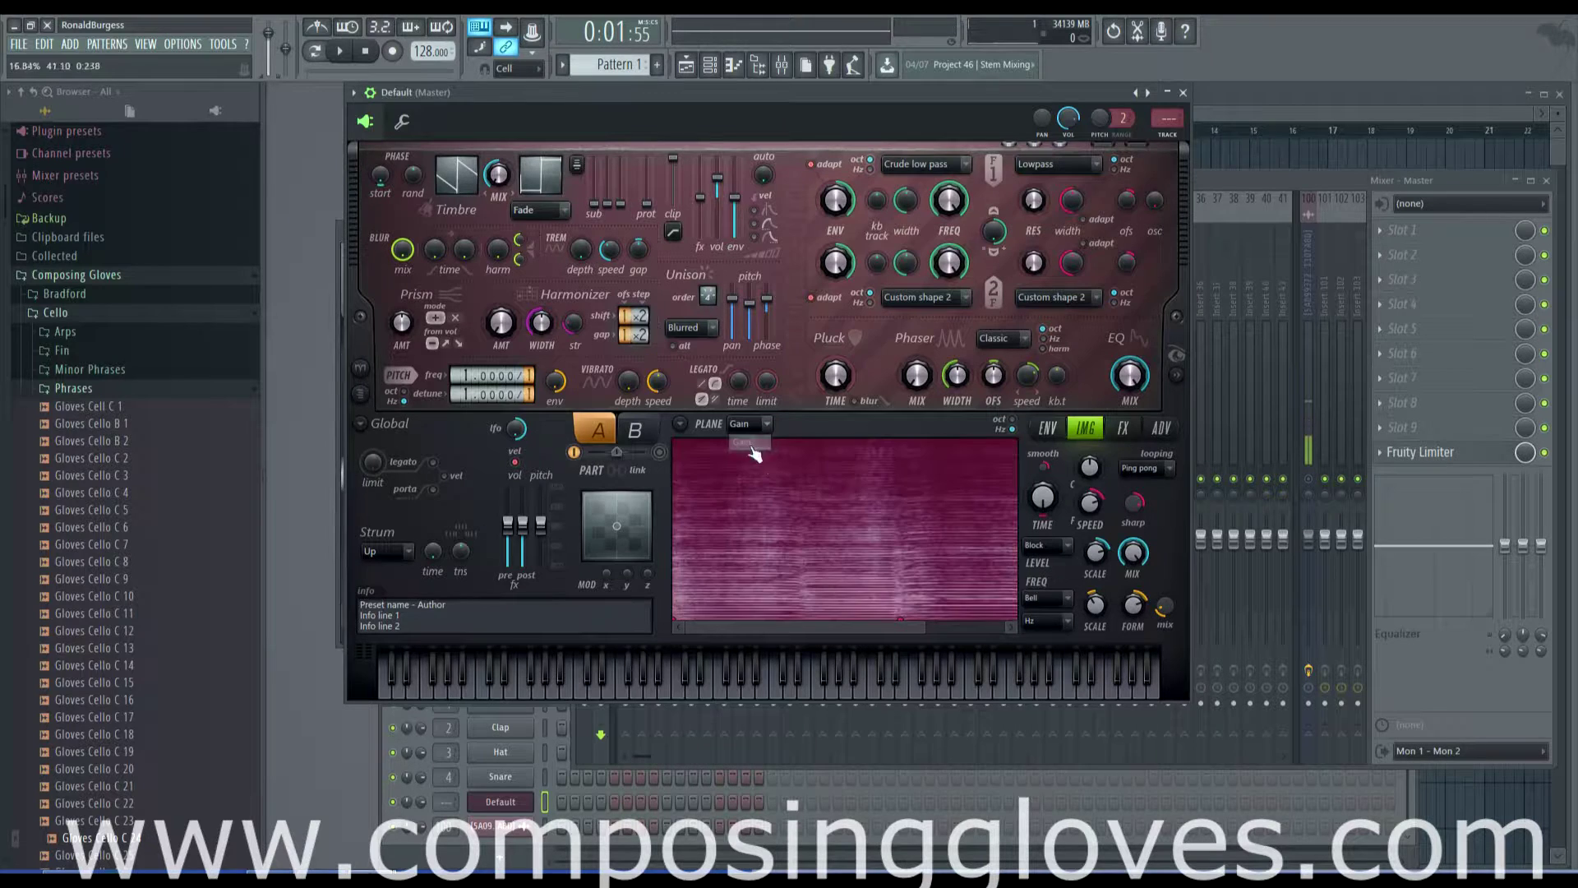
- Compare the octave and Hz display scales on the Gain plane
left_click(1015, 426)
left_click(1015, 426)
left_click(1016, 427)
left_click(1017, 428)
- Check the image options and examine a later part of the gain spectrogram while playing a test note
left_click(679, 423)
left_click(677, 424)
left_click_drag(666, 625, 885, 627)
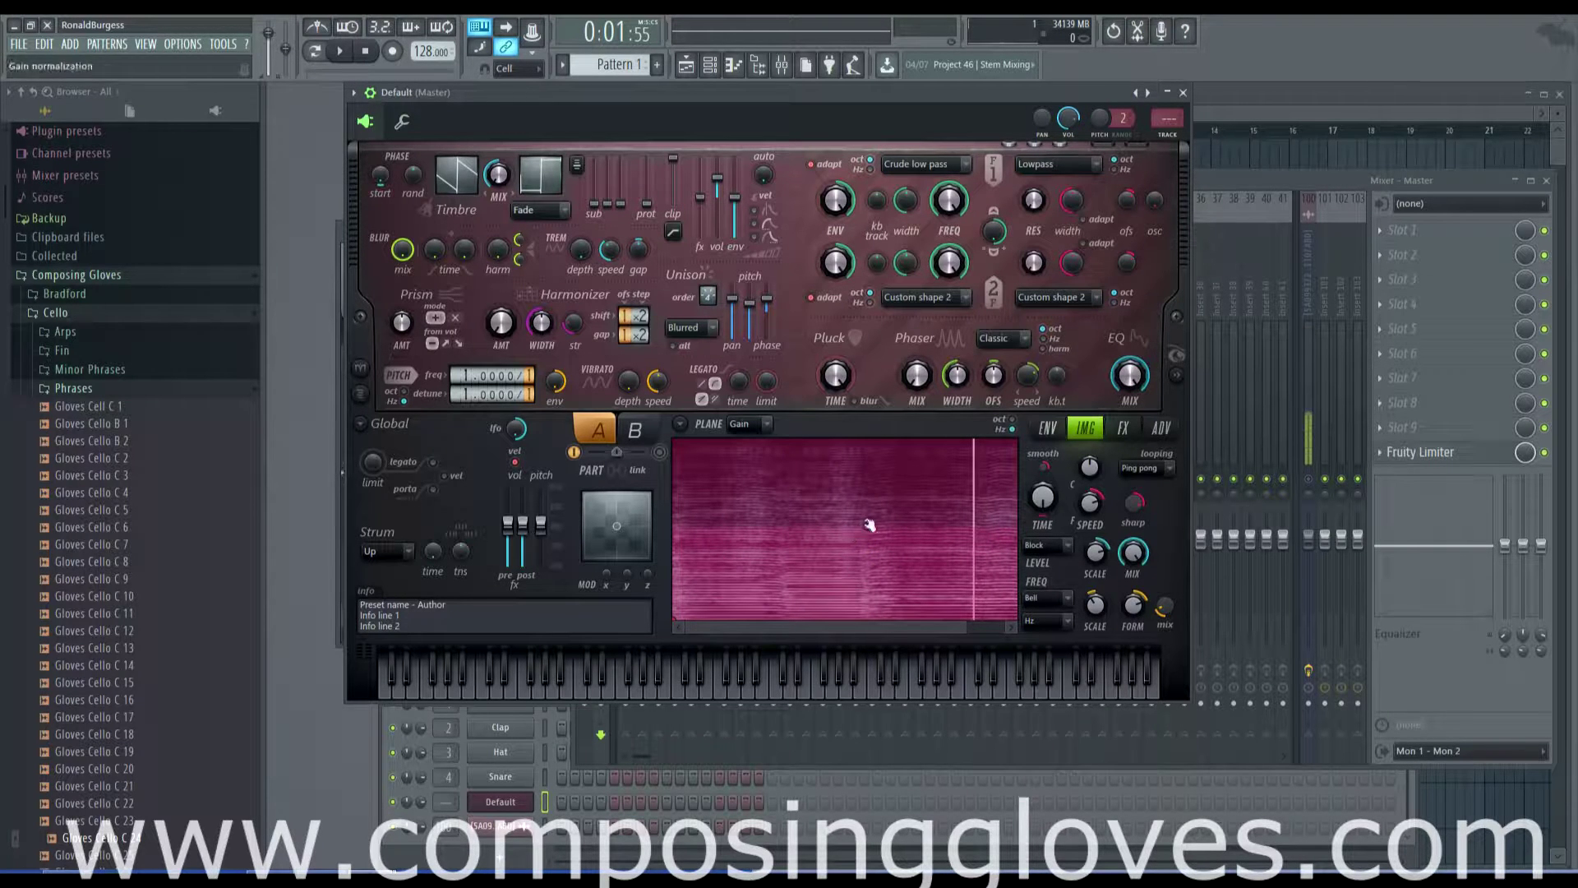
key("z")
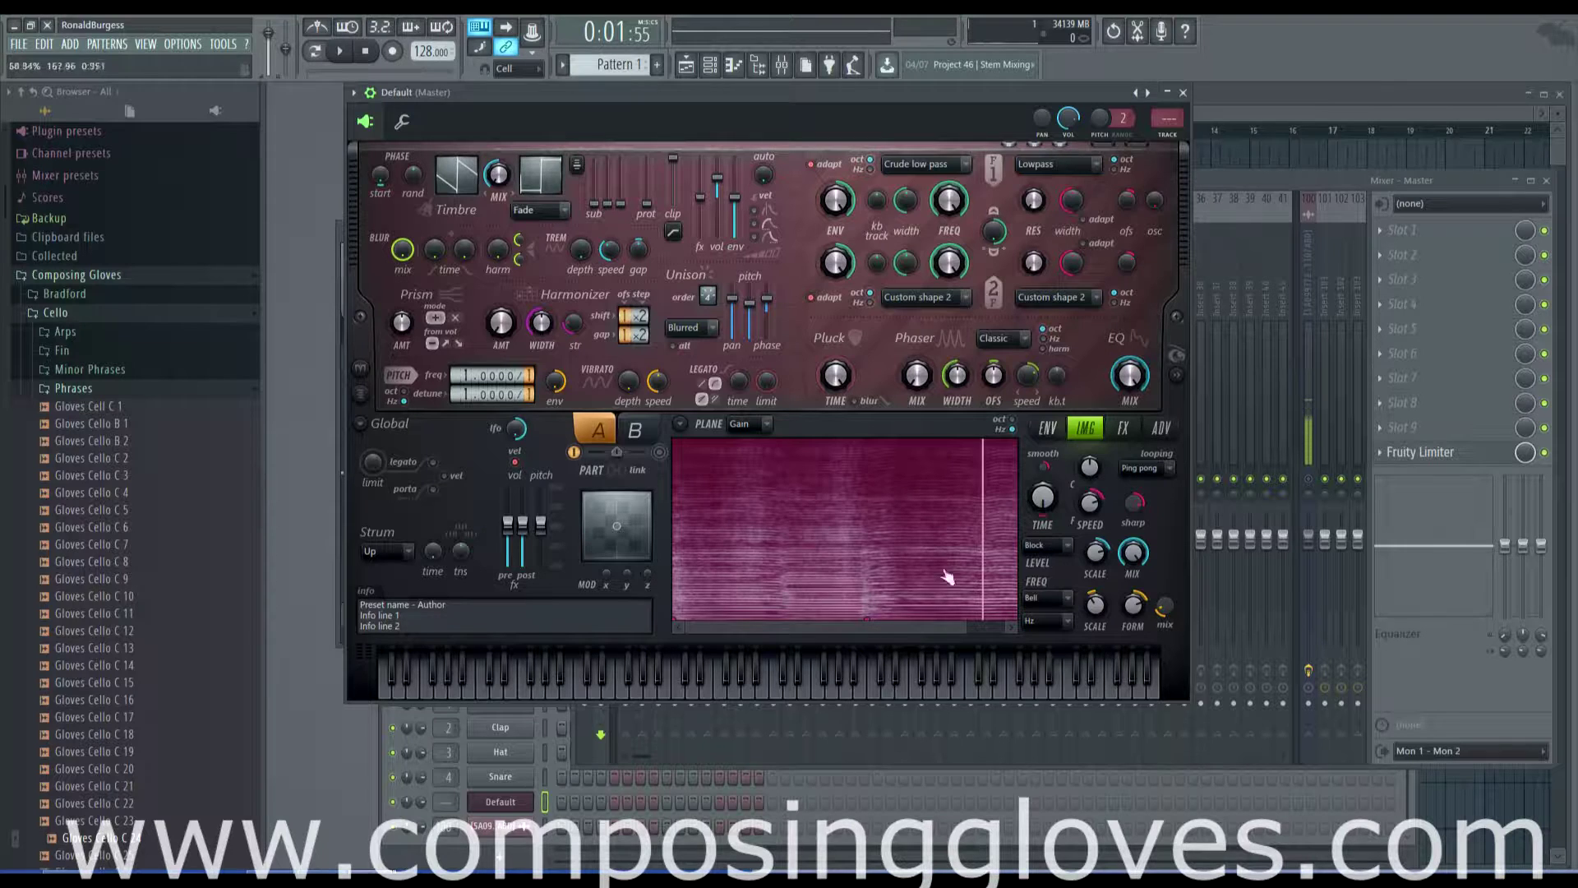
- Apply Tune pitch for time offset, and try a shorter loop region by moving the loop end inward and back out
left_click(678, 424)
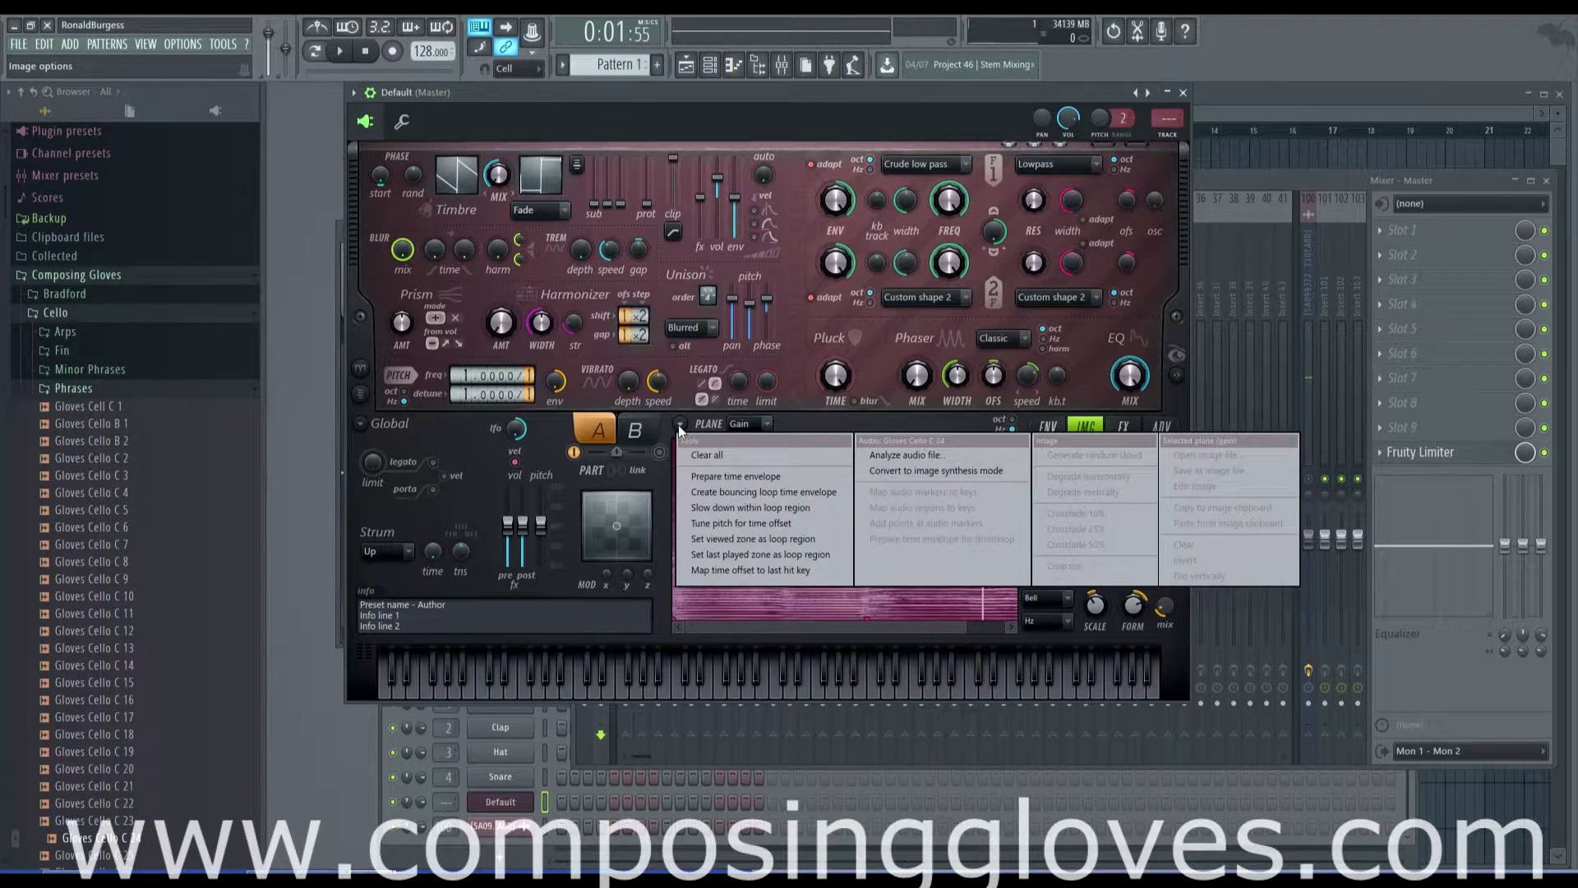
left_click(733, 522)
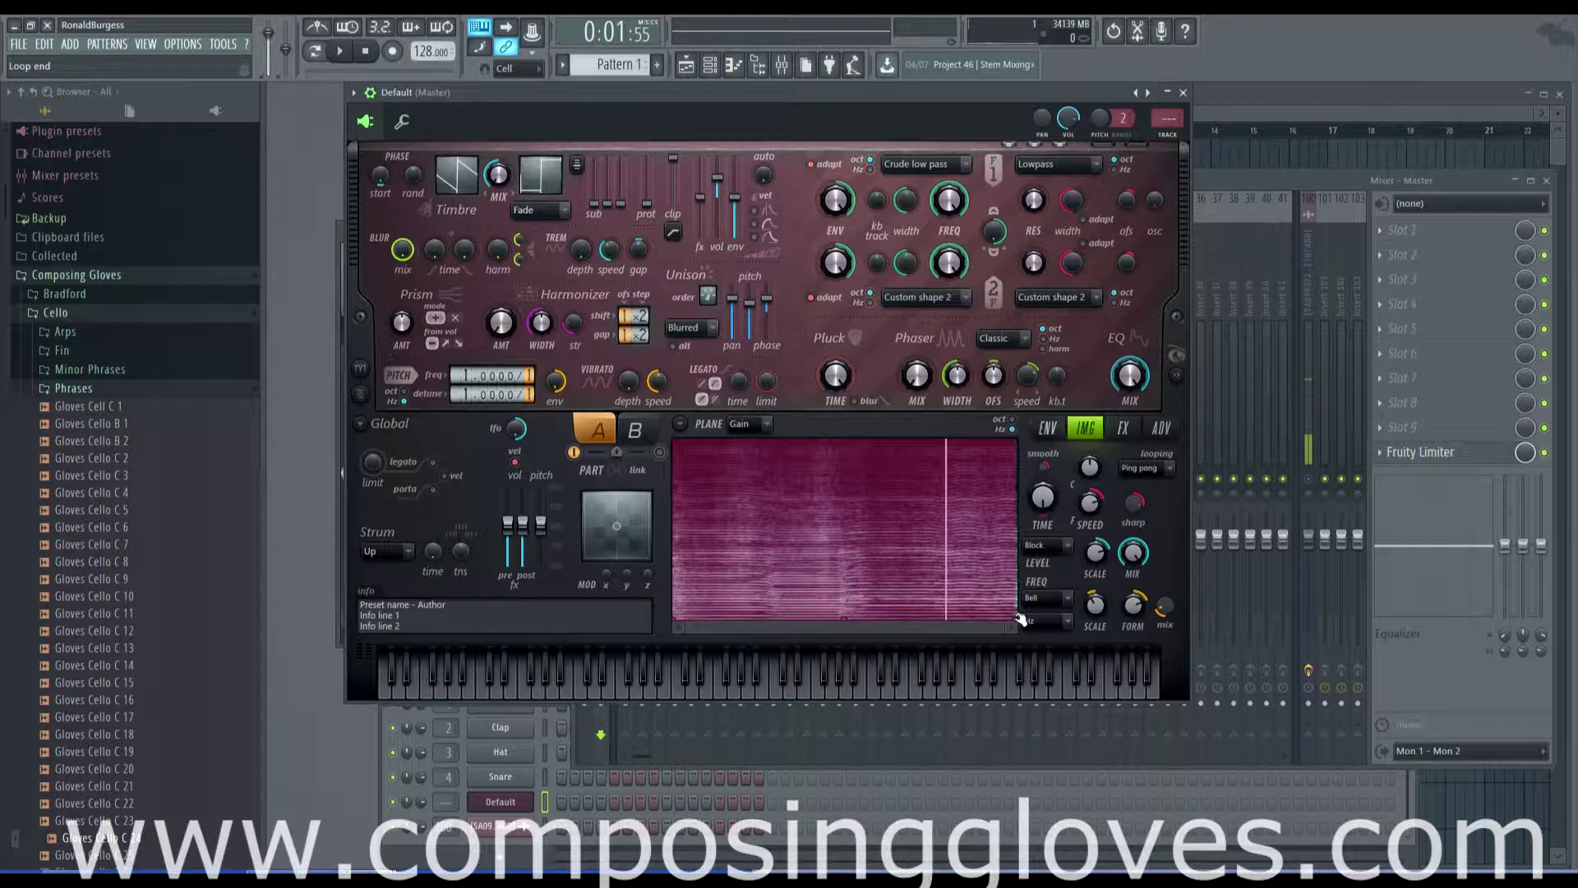
mouse_move(1019, 618)
left_mouse_down()
mouse_move(793, 606)
mouse_move(1015, 618)
mouse_move(819, 619)
left_mouse_up()
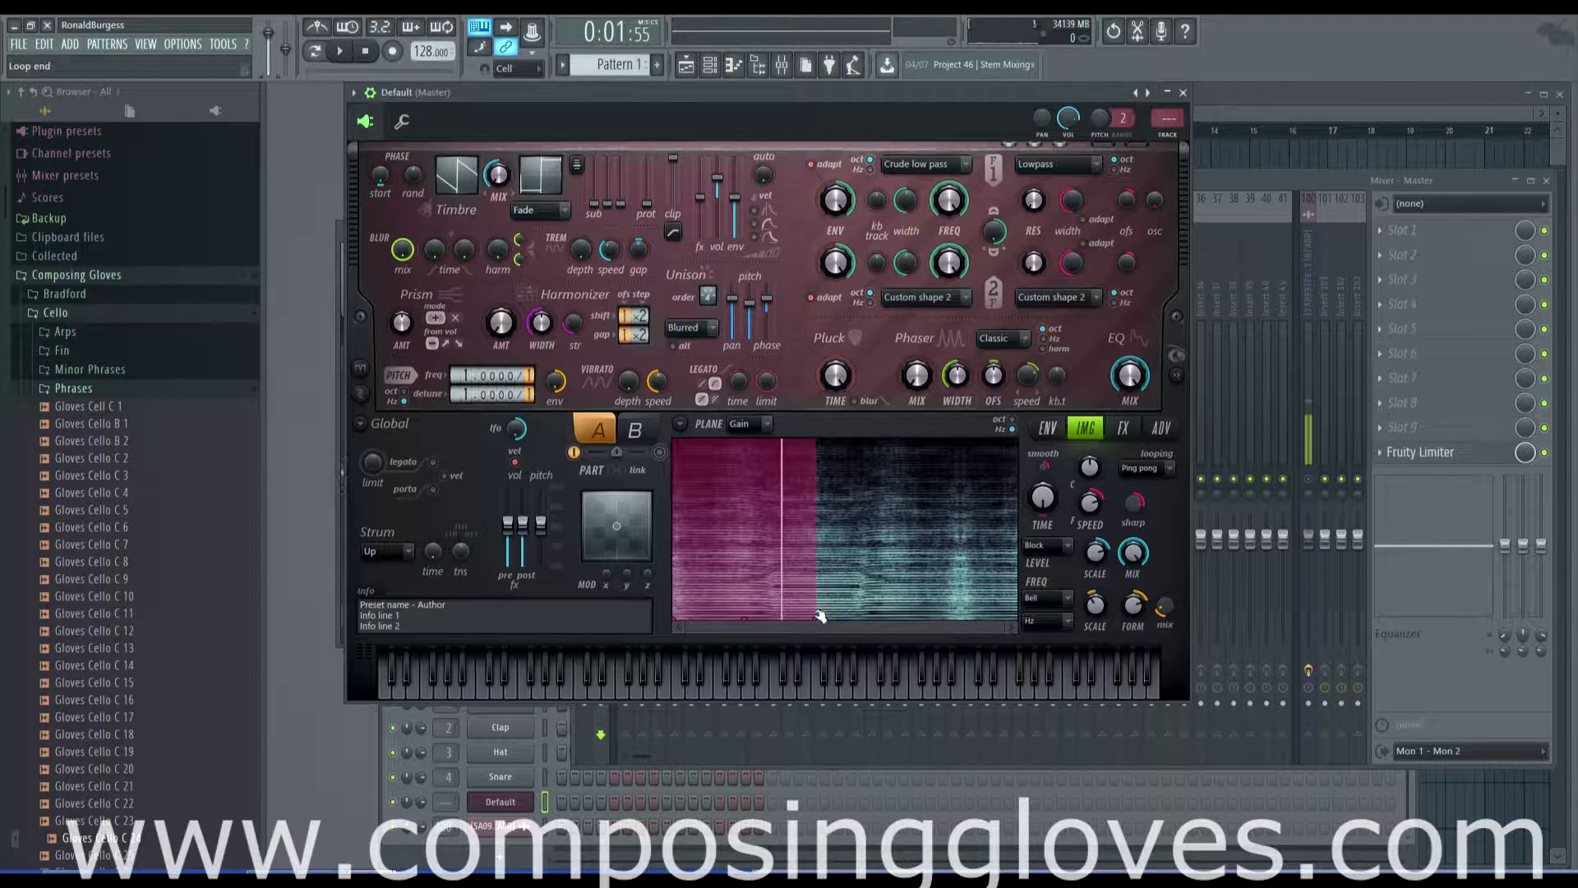
left_click_drag(819, 615, 1046, 627)
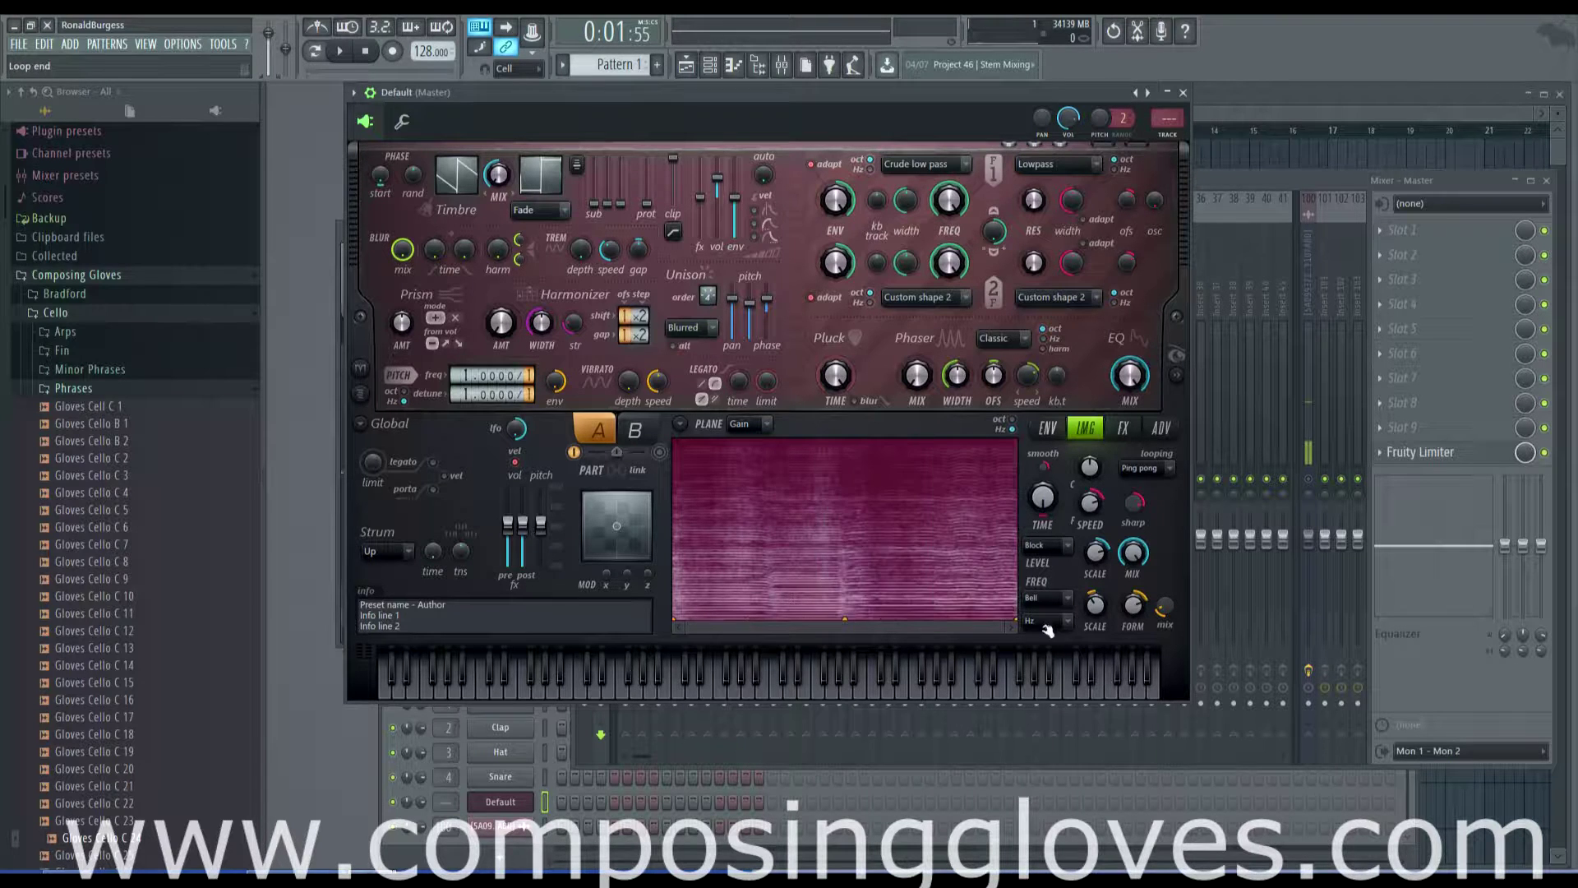
- Clear all loaded content from the image section
left_click(681, 424)
left_click(773, 458)
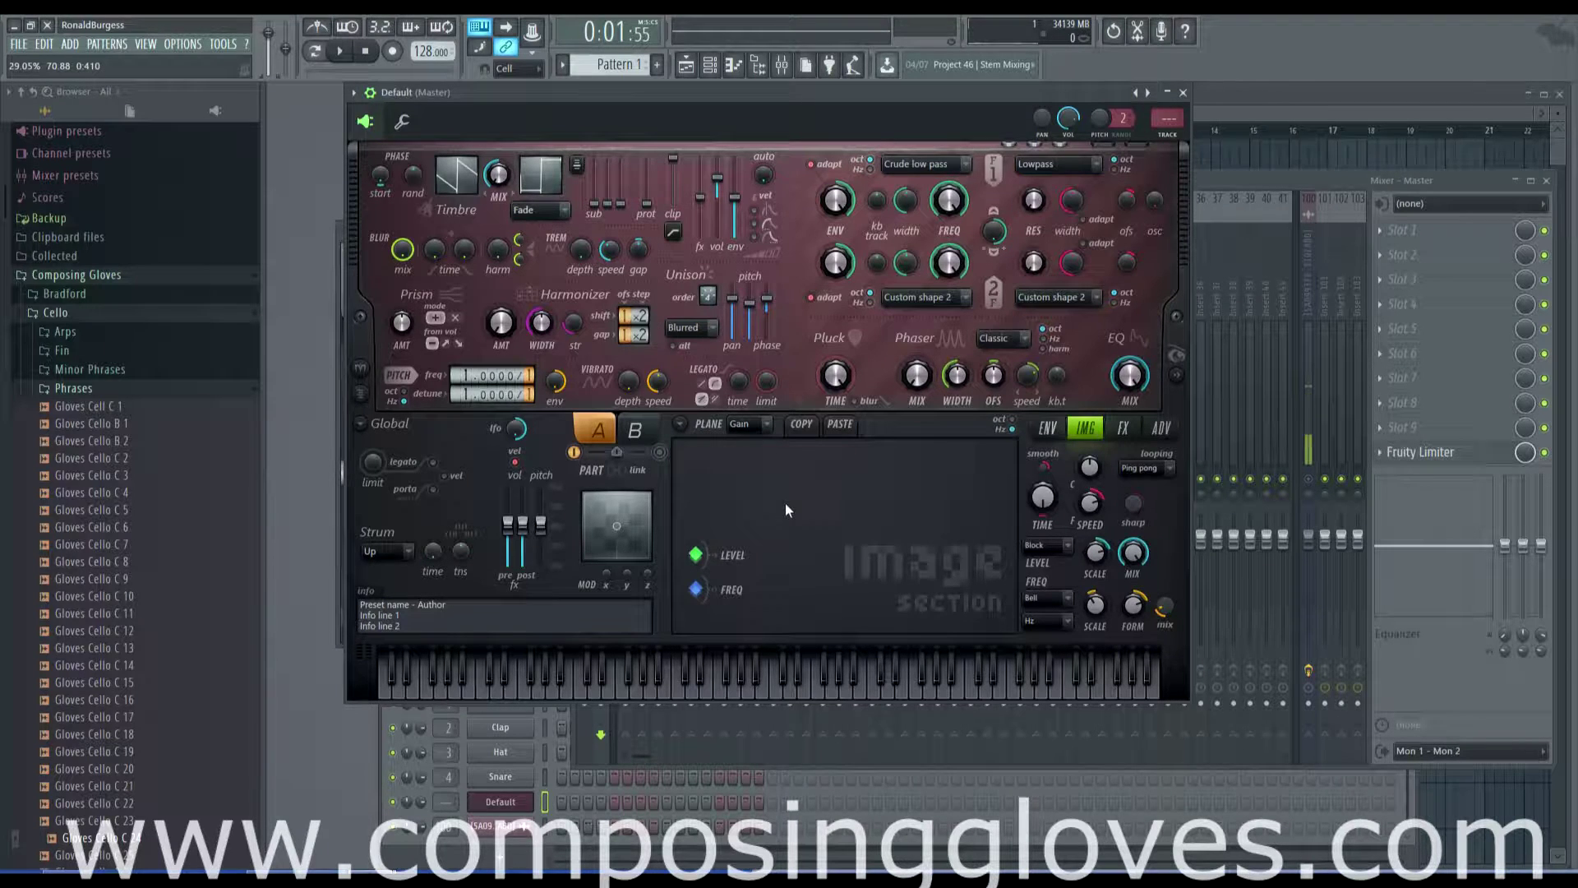
- Load the Gloves Cello C 24 sample into the image section and check the image options
left_click_drag(130, 845, 784, 657)
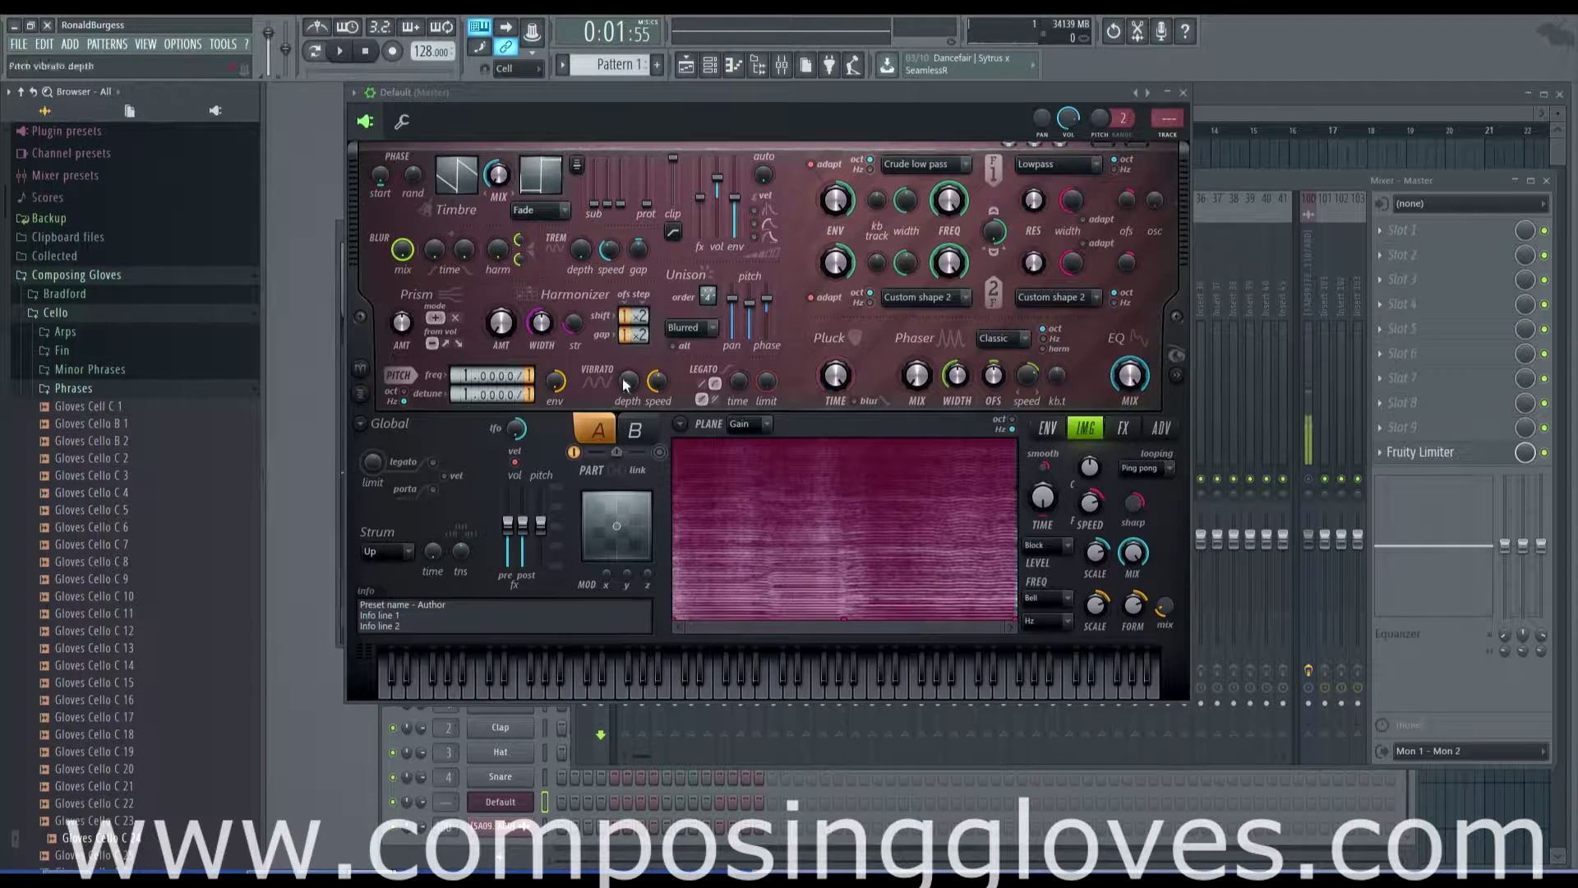
left_click(698, 427)
left_click(697, 427)
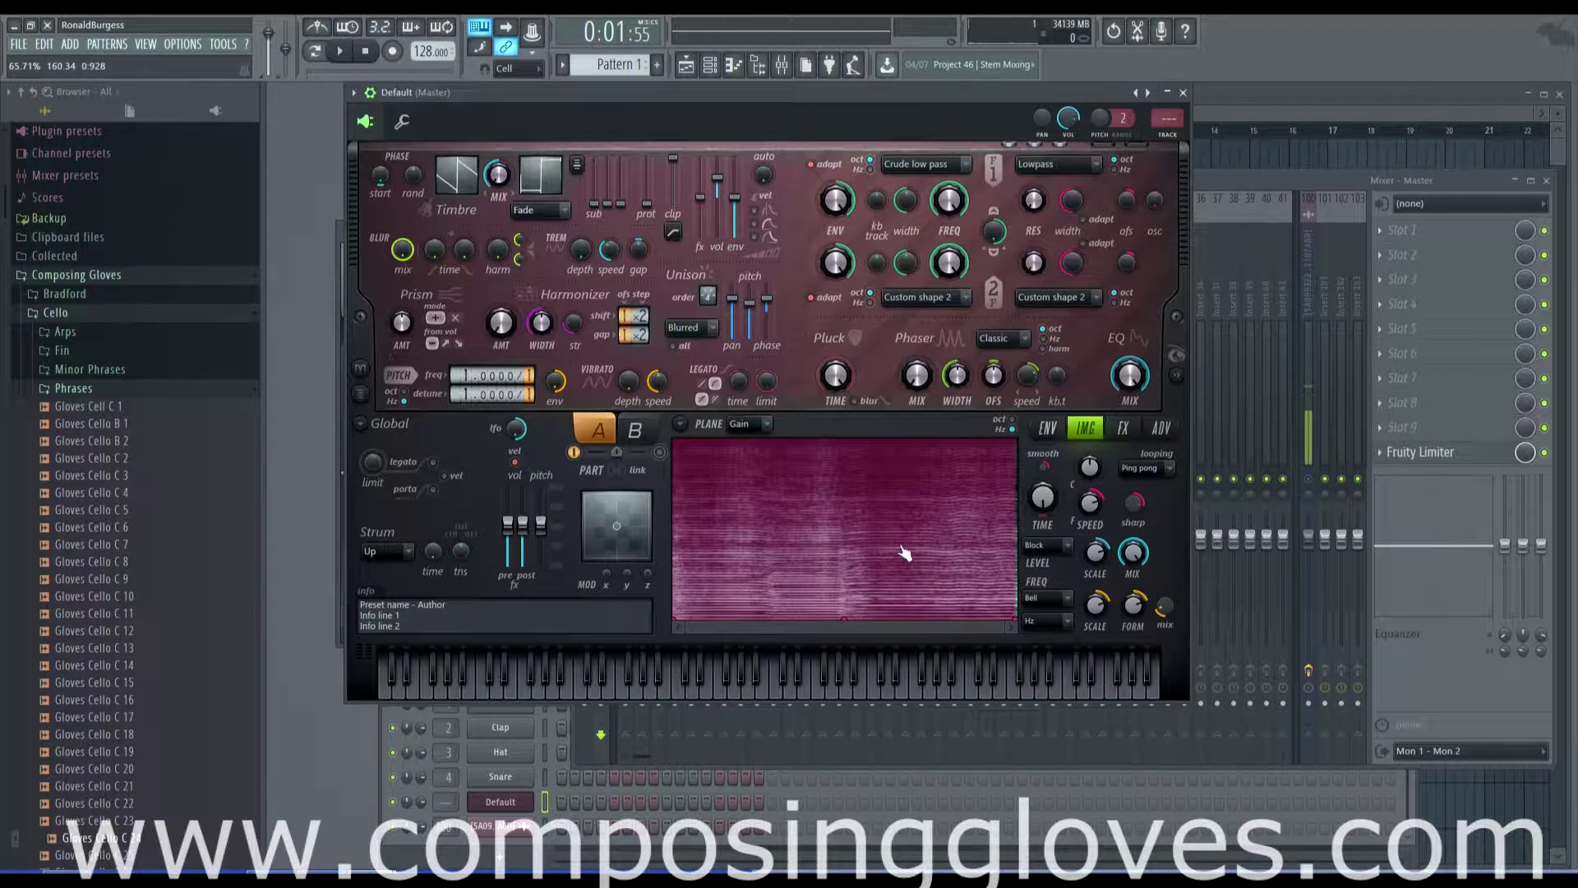
left_click(681, 425)
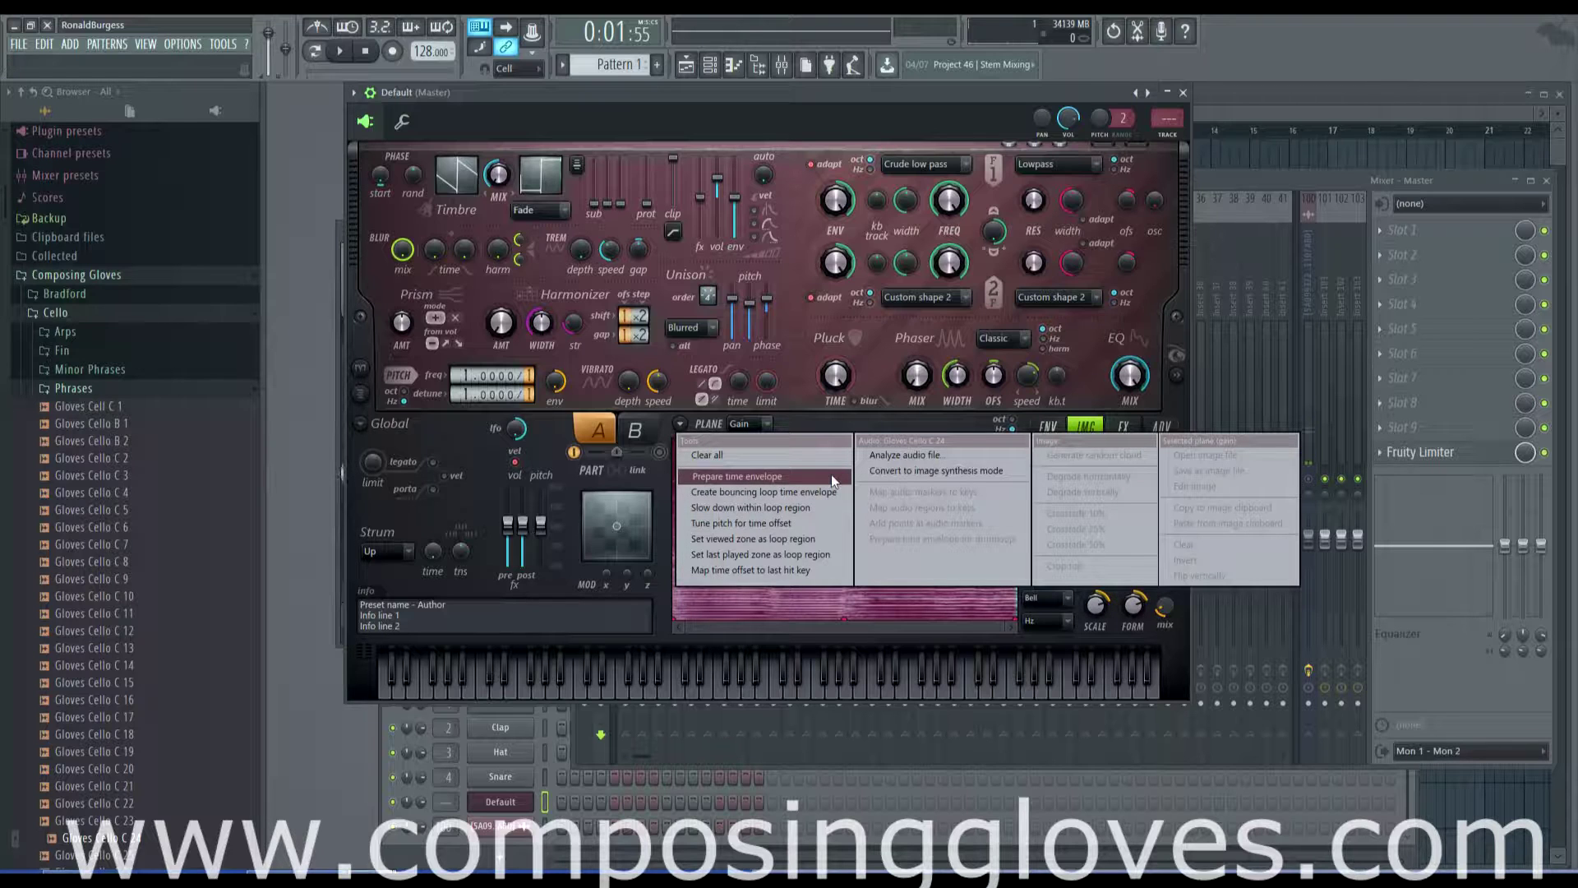
left_click(849, 608)
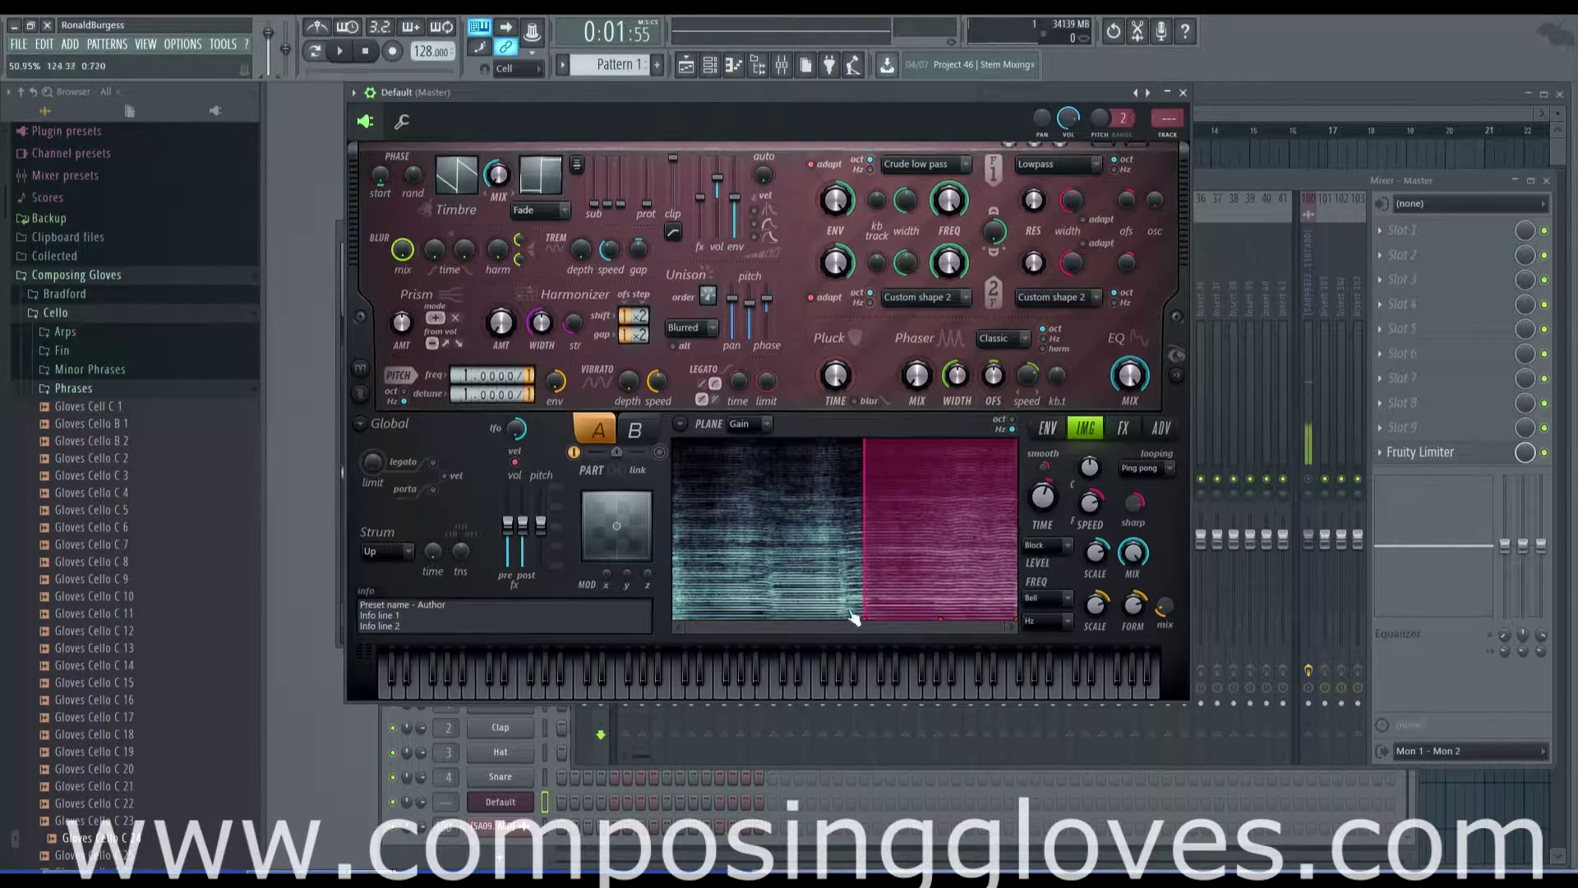
- Try different start positions for the loop region, extend it back over the whole image, and recheck the image options
left_click_drag(867, 620, 718, 609)
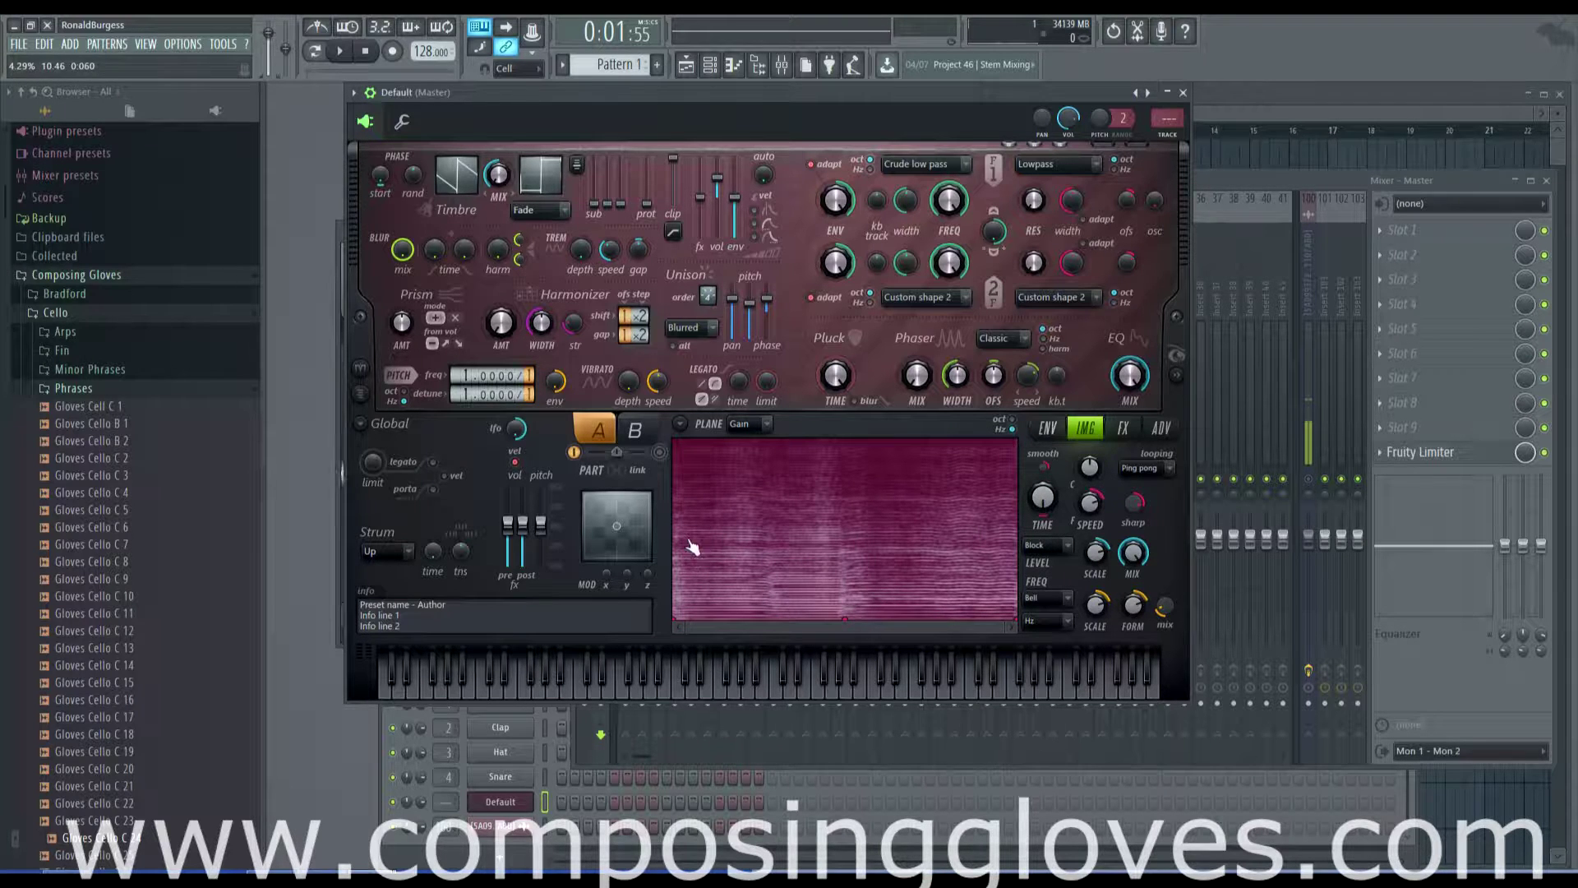
left_click(682, 424)
left_click(684, 615)
left_click_drag(683, 615, 825, 623)
left_click(682, 425)
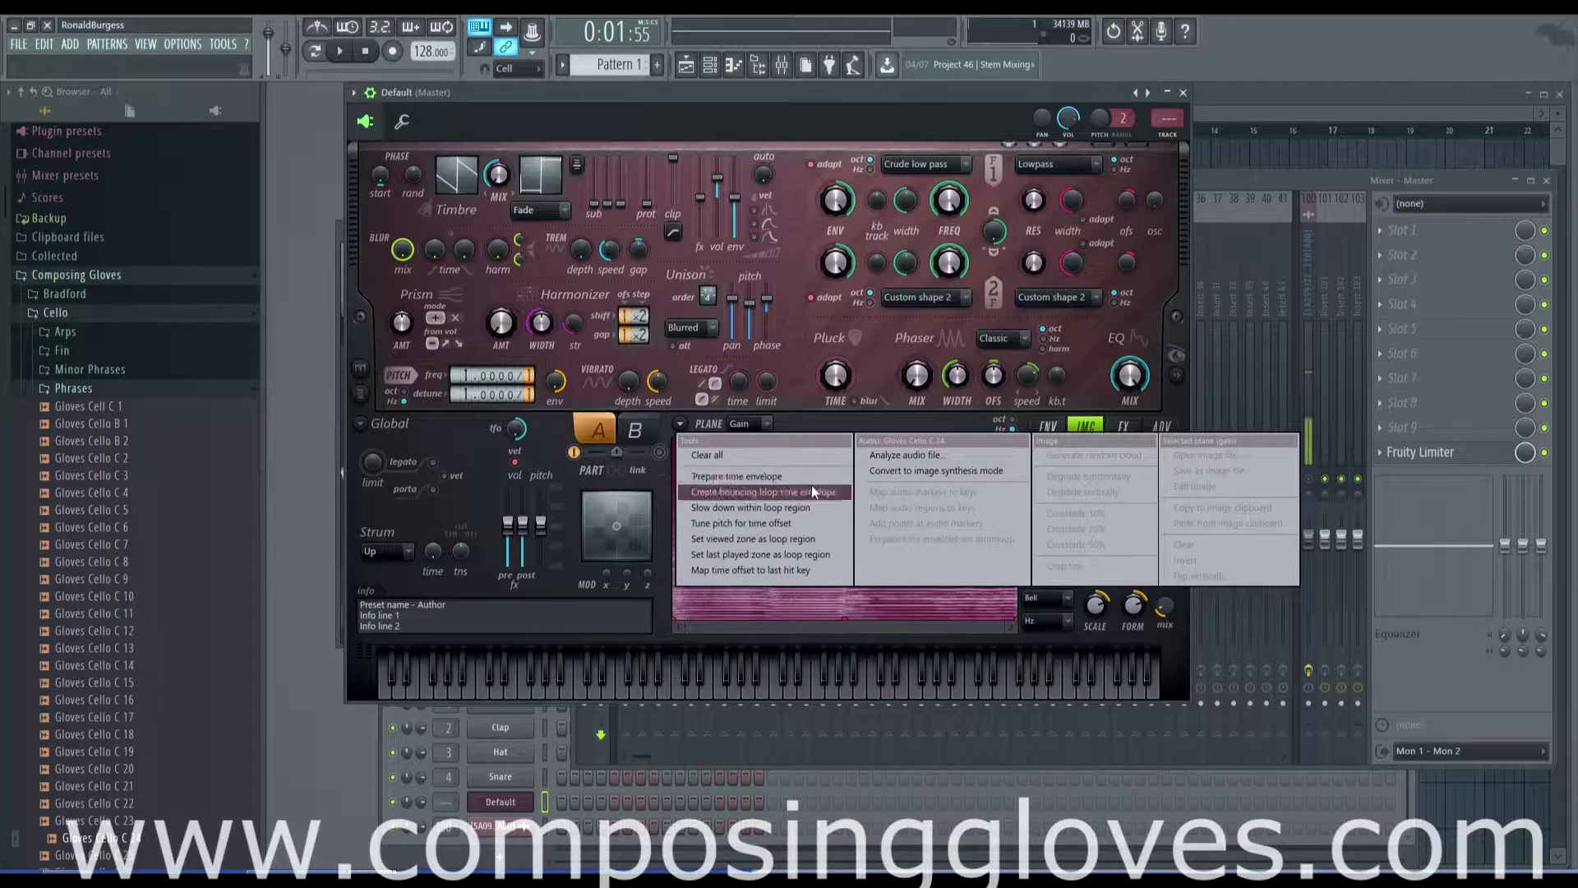
left_click(876, 622)
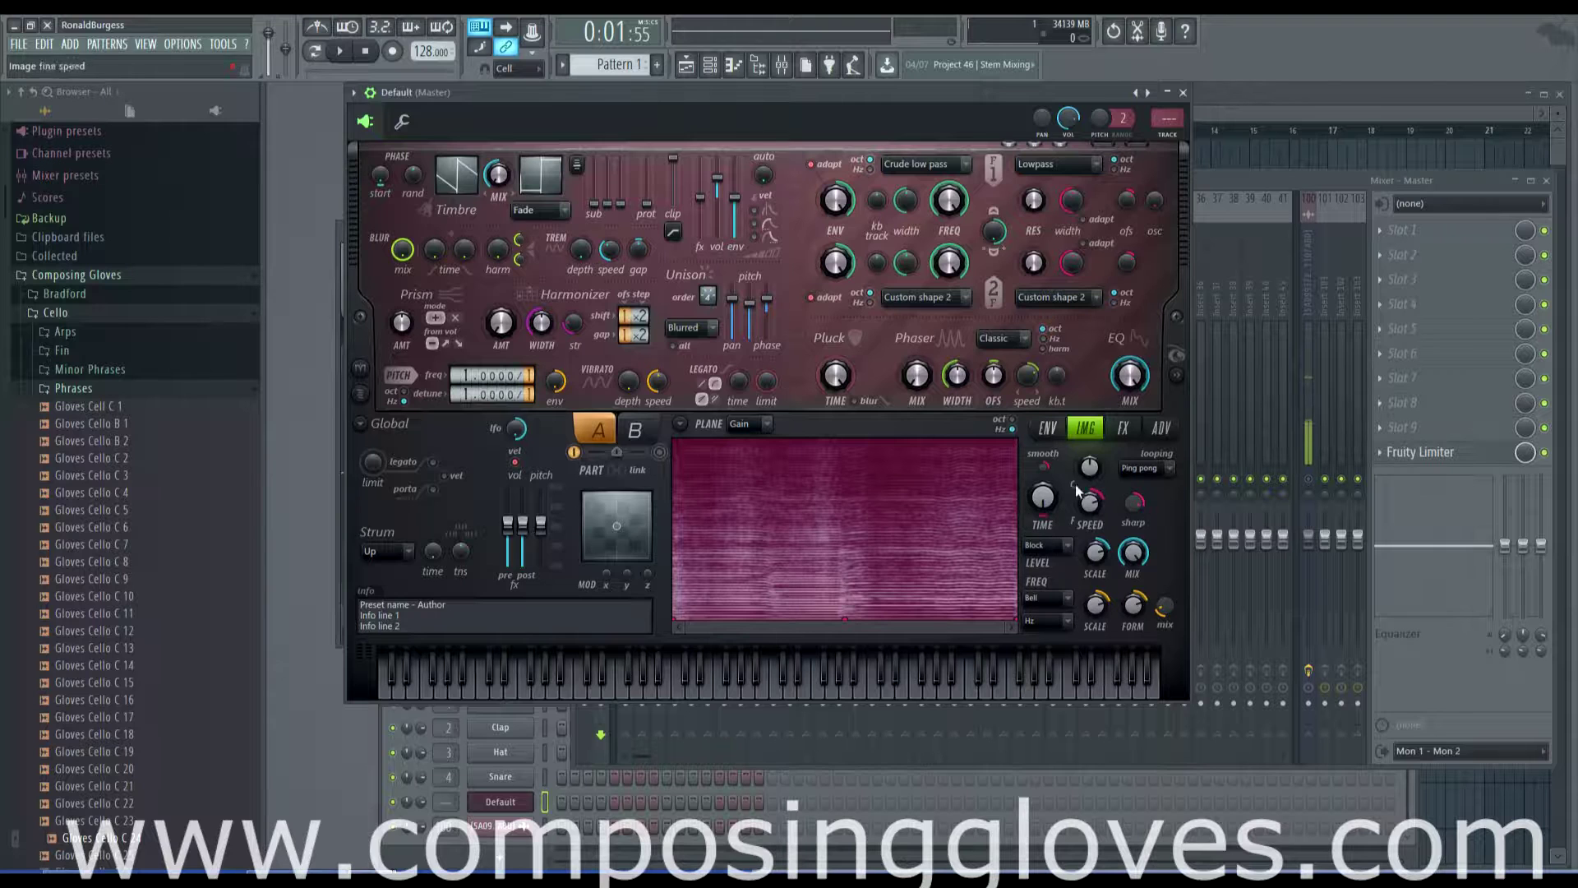
- Apply Prepare time envelope to the cello image and play a test note through the image time offset envelope
left_click(680, 424)
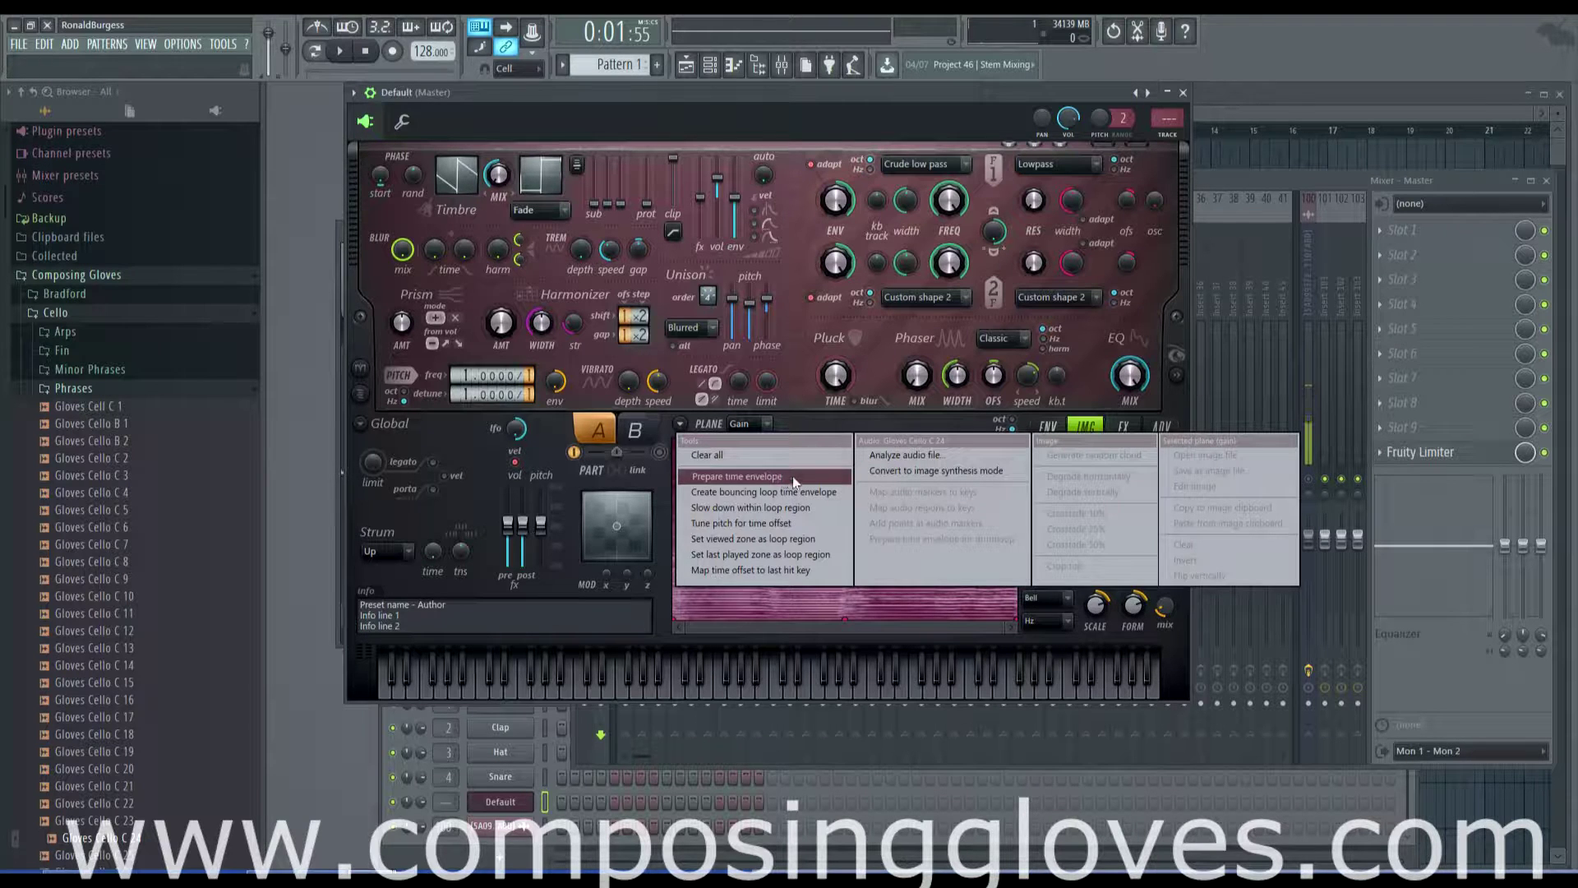
left_click(792, 475)
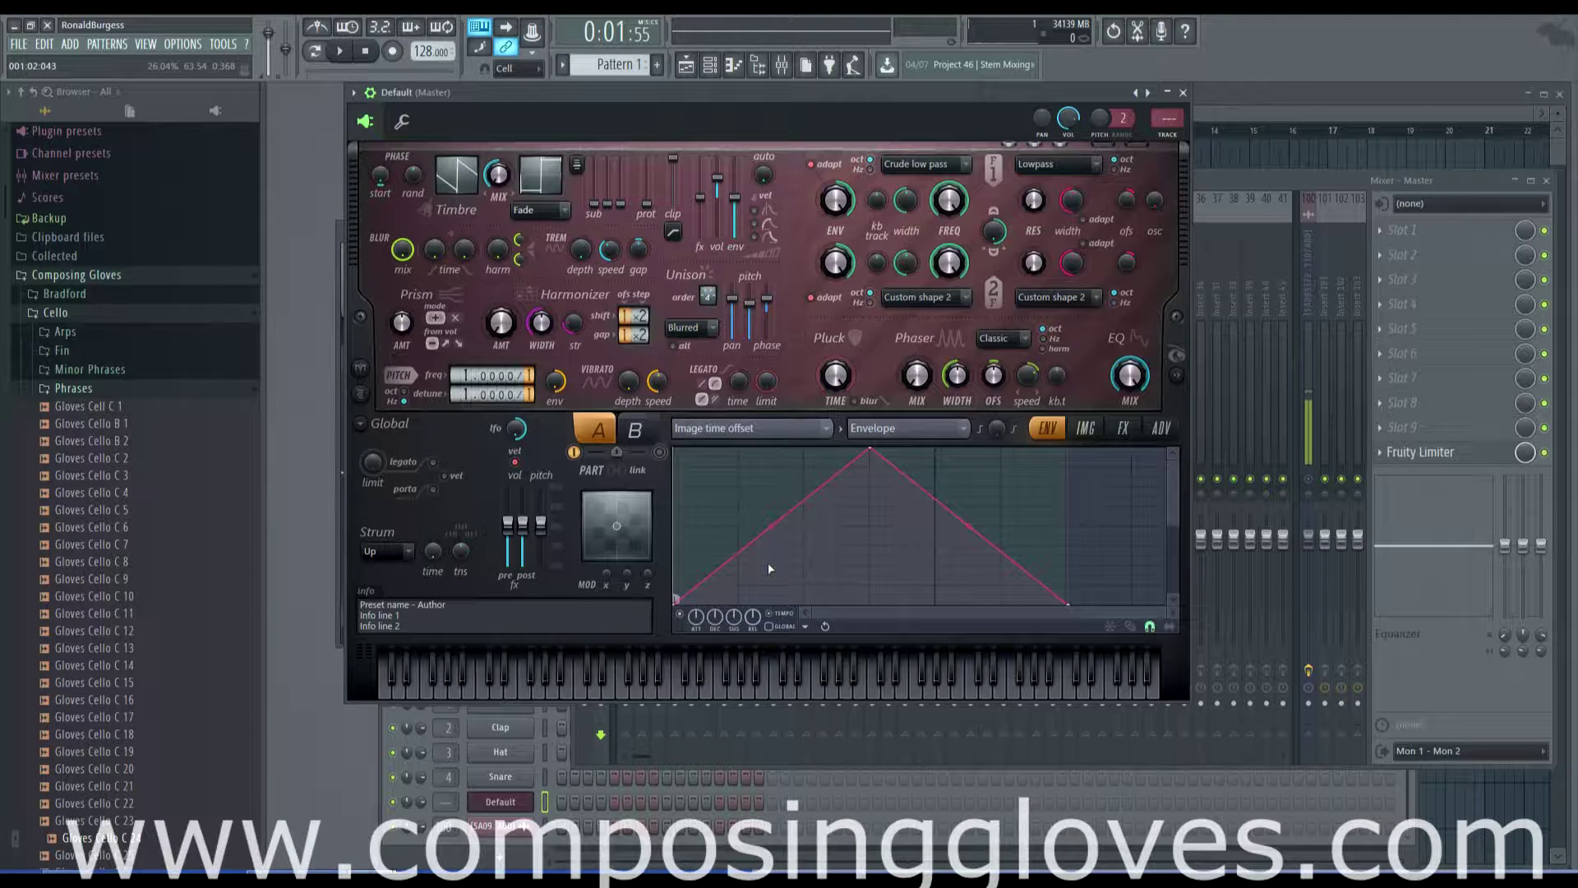
key("z")
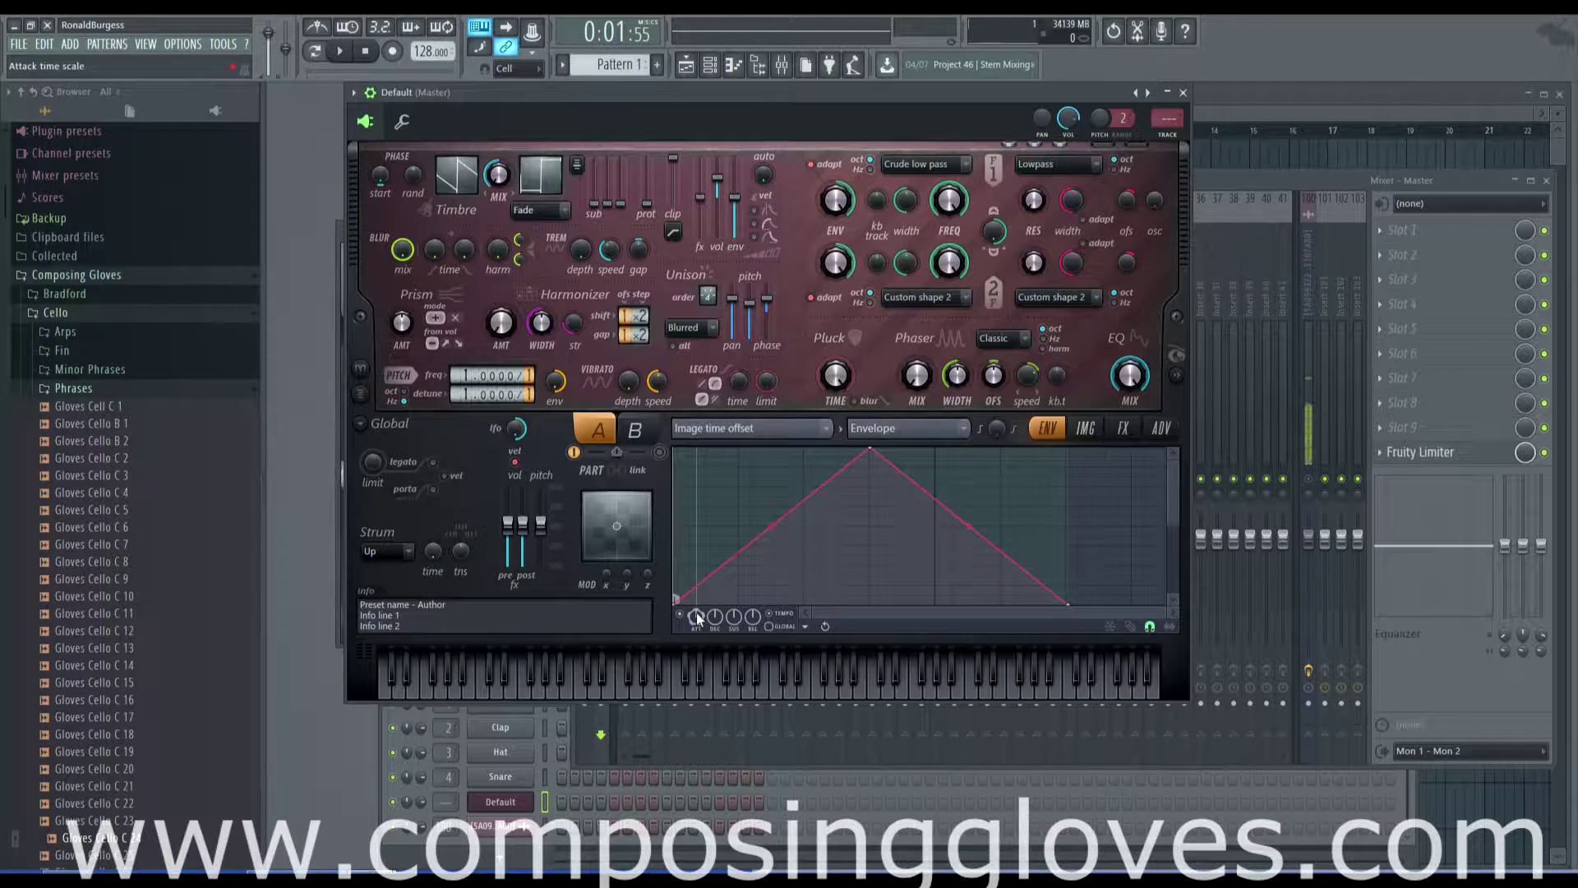
- Try the rising segment's tension and the attack time scale of the image time offset envelope, returning both to their original settings
mouse_move(763, 536)
left_mouse_down()
mouse_move(771, 455)
mouse_move(770, 524)
left_mouse_up()
left_click_drag(695, 615, 695, 606)
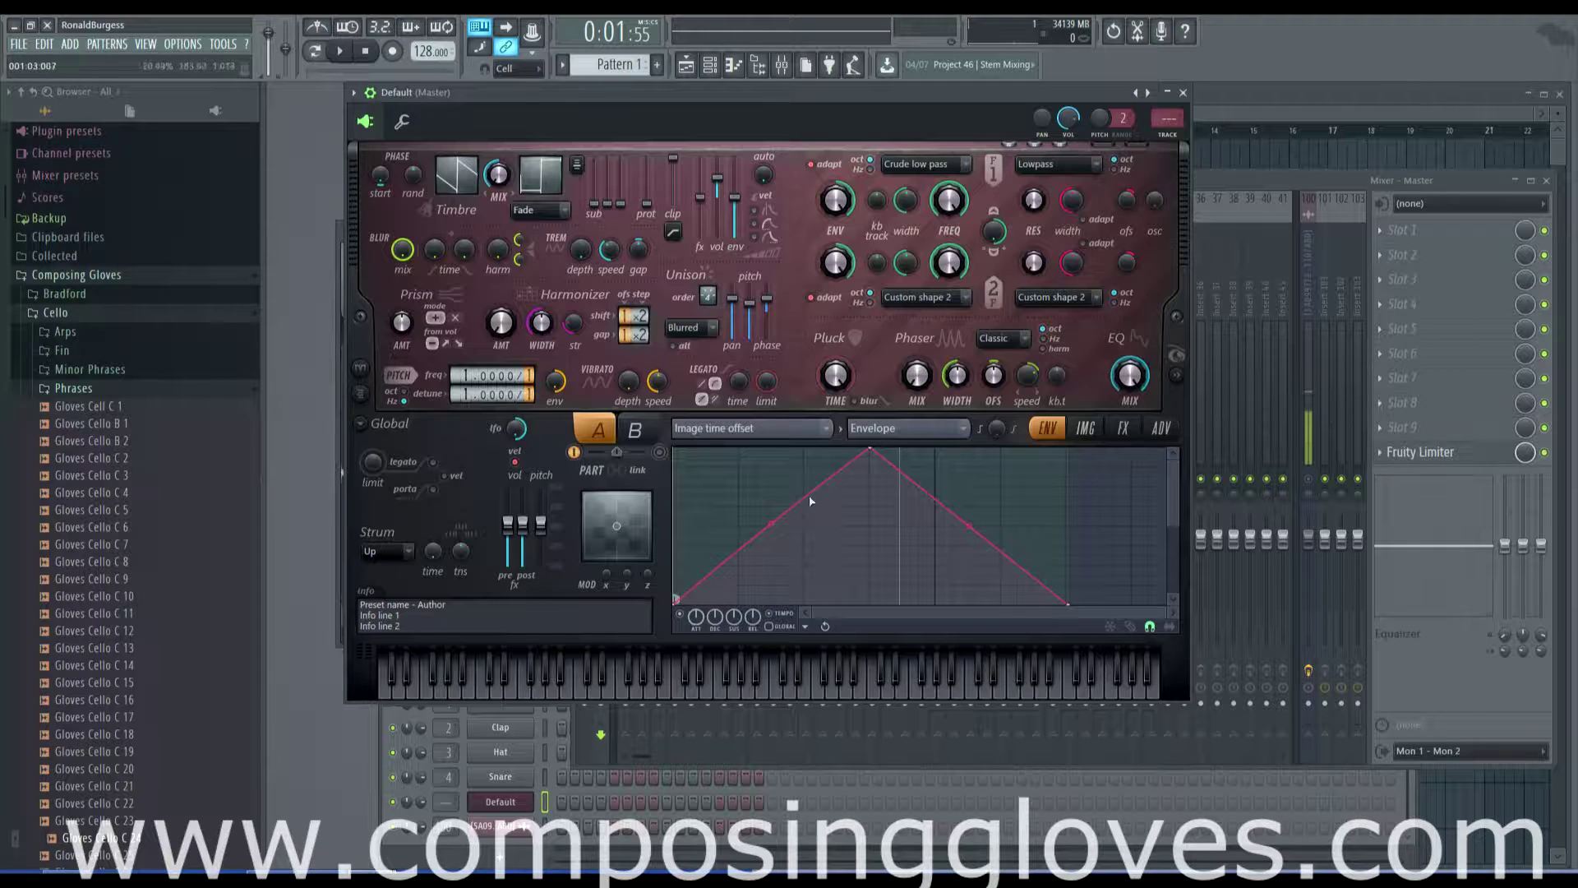
left_click_drag(693, 620, 693, 623)
- Make the envelope's peak point the decay point and try a shorter attack time scale, restoring its original setting
right_click(873, 450)
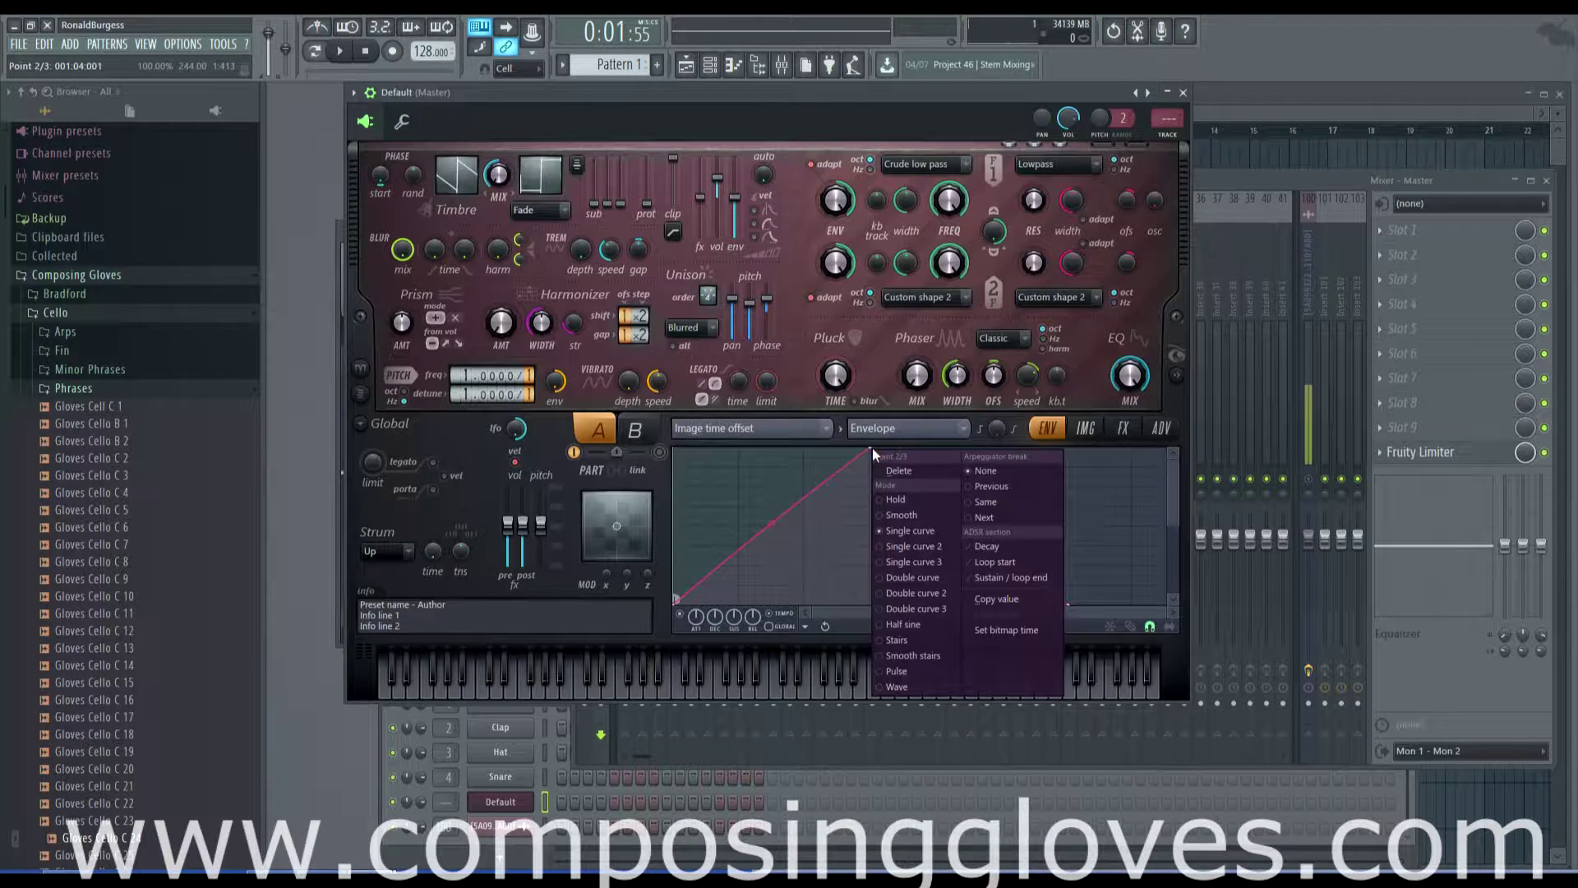
left_click(1019, 546)
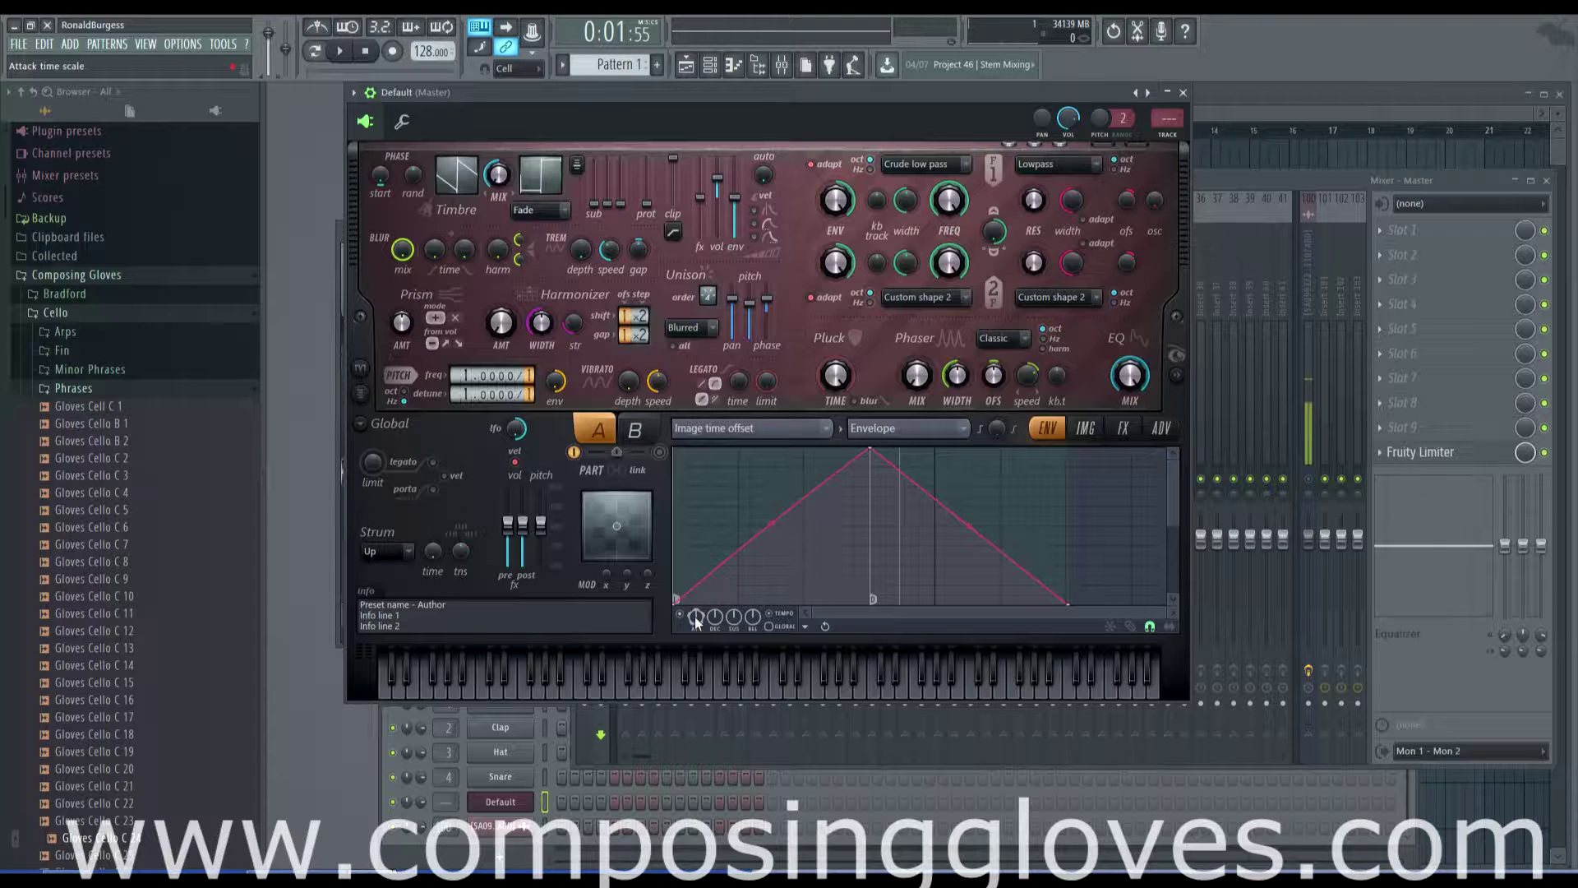
mouse_move(699, 613)
left_mouse_down()
mouse_move(698, 658)
mouse_move(699, 583)
mouse_move(698, 615)
left_mouse_up()
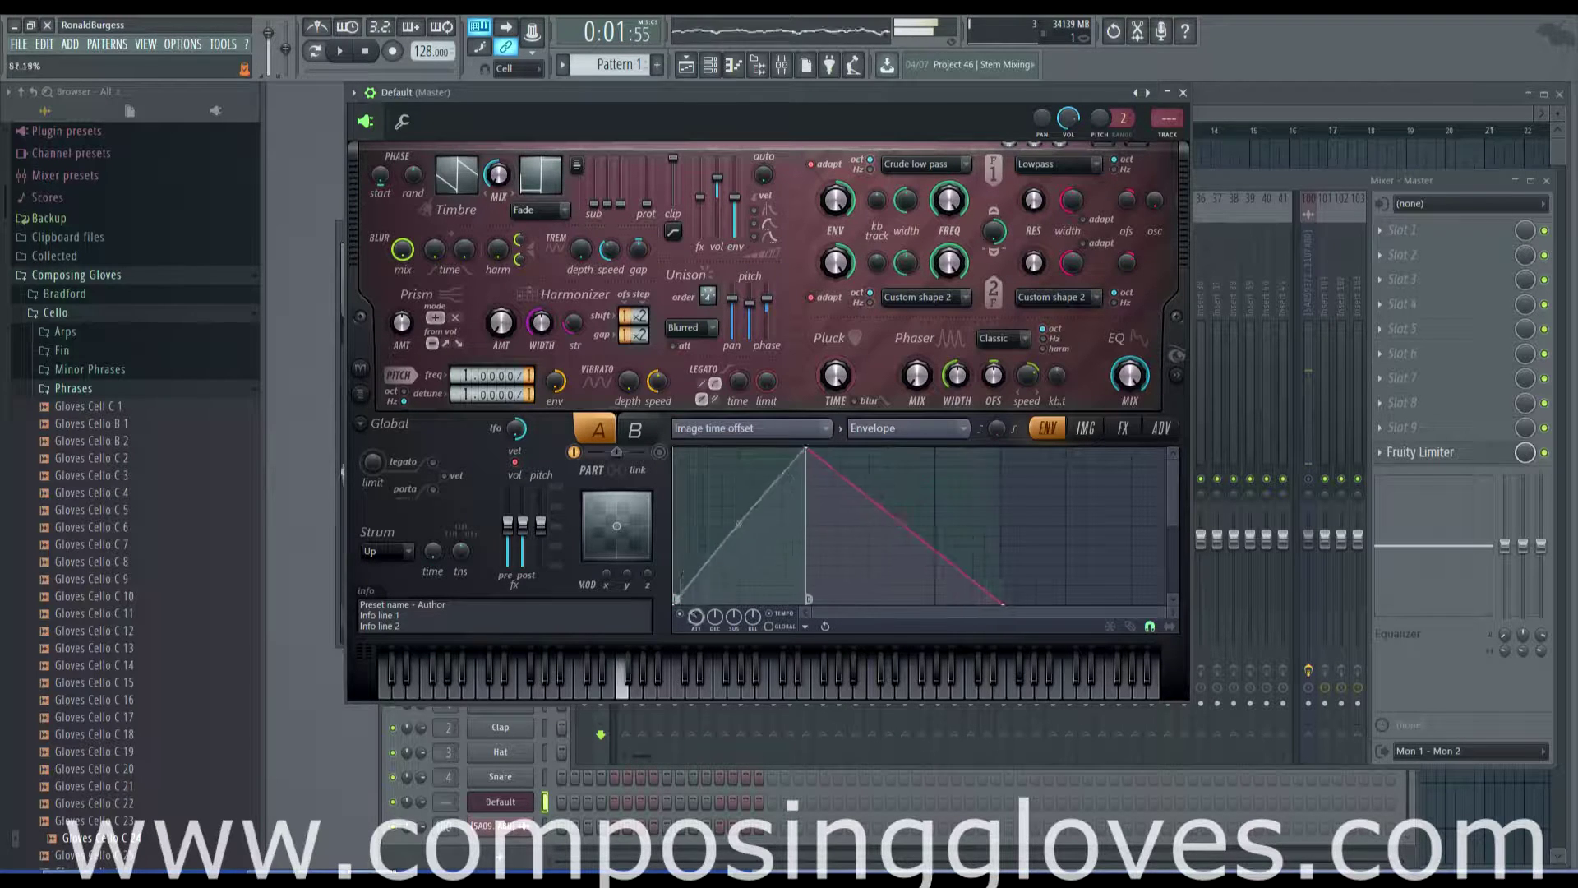
mouse_move(696, 617)
left_mouse_down()
mouse_move(695, 658)
mouse_move(695, 600)
mouse_move(698, 615)
left_mouse_up()
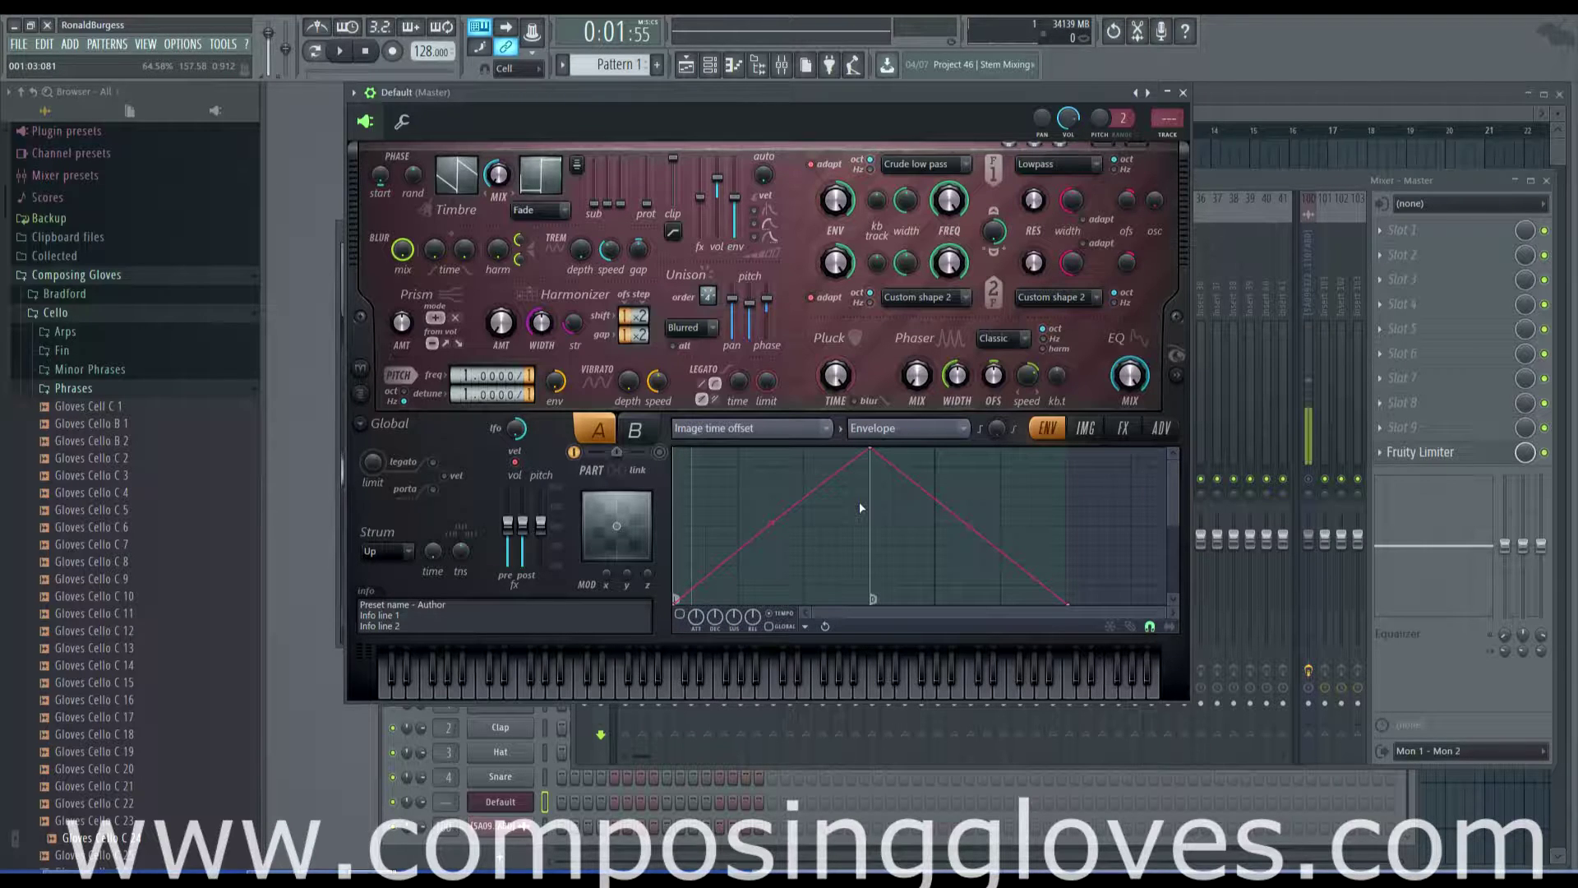
- Return to the image section and apply Create bouncing loop time envelope to the cello image
left_click(1086, 428)
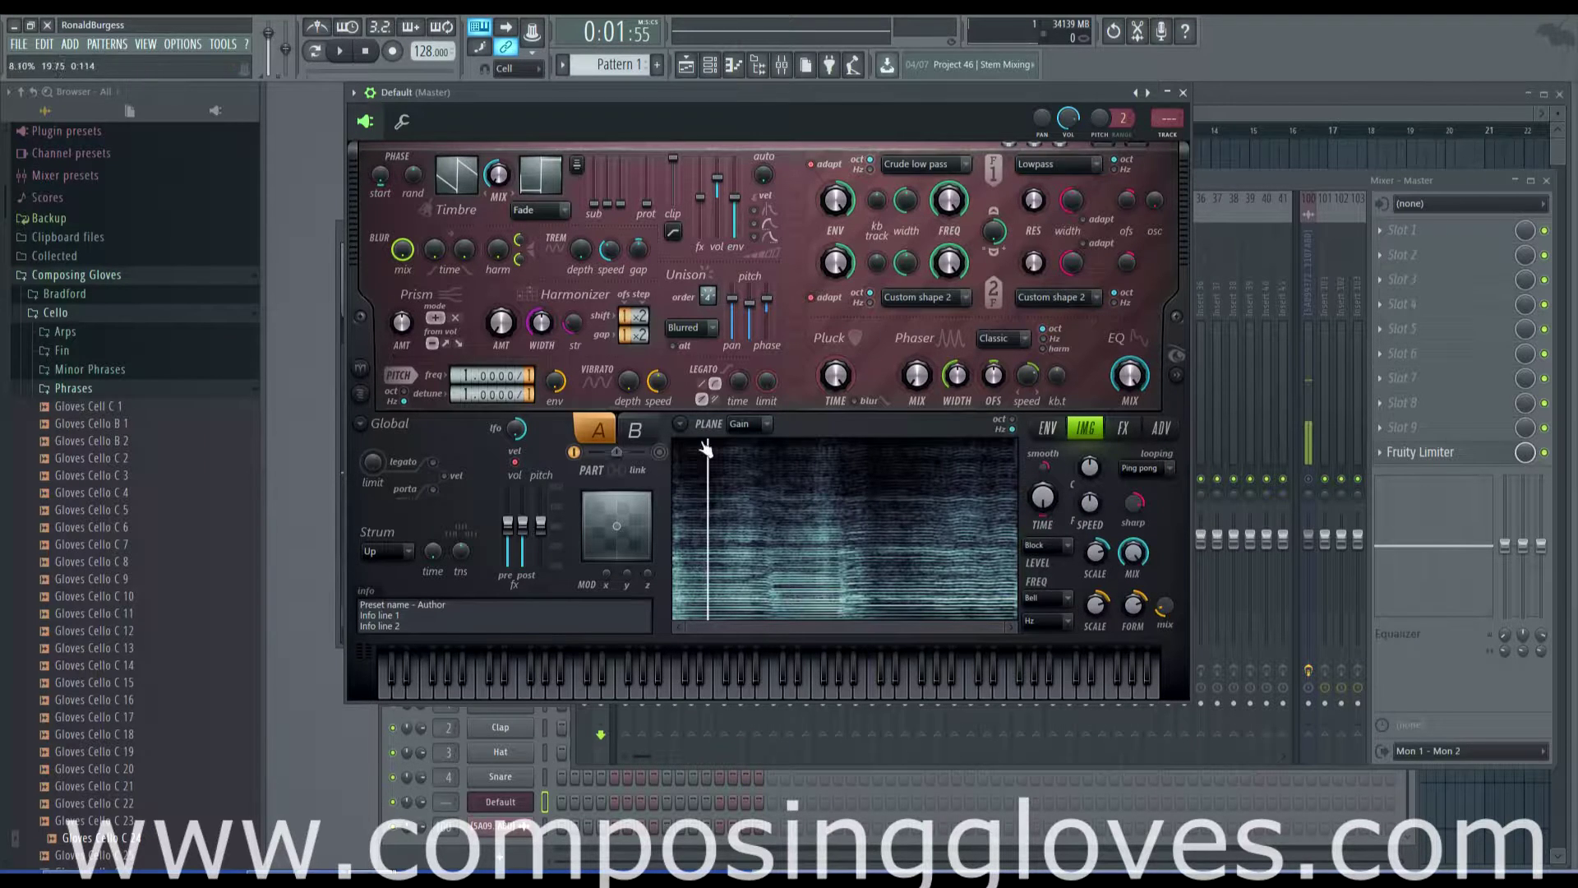
left_click(682, 426)
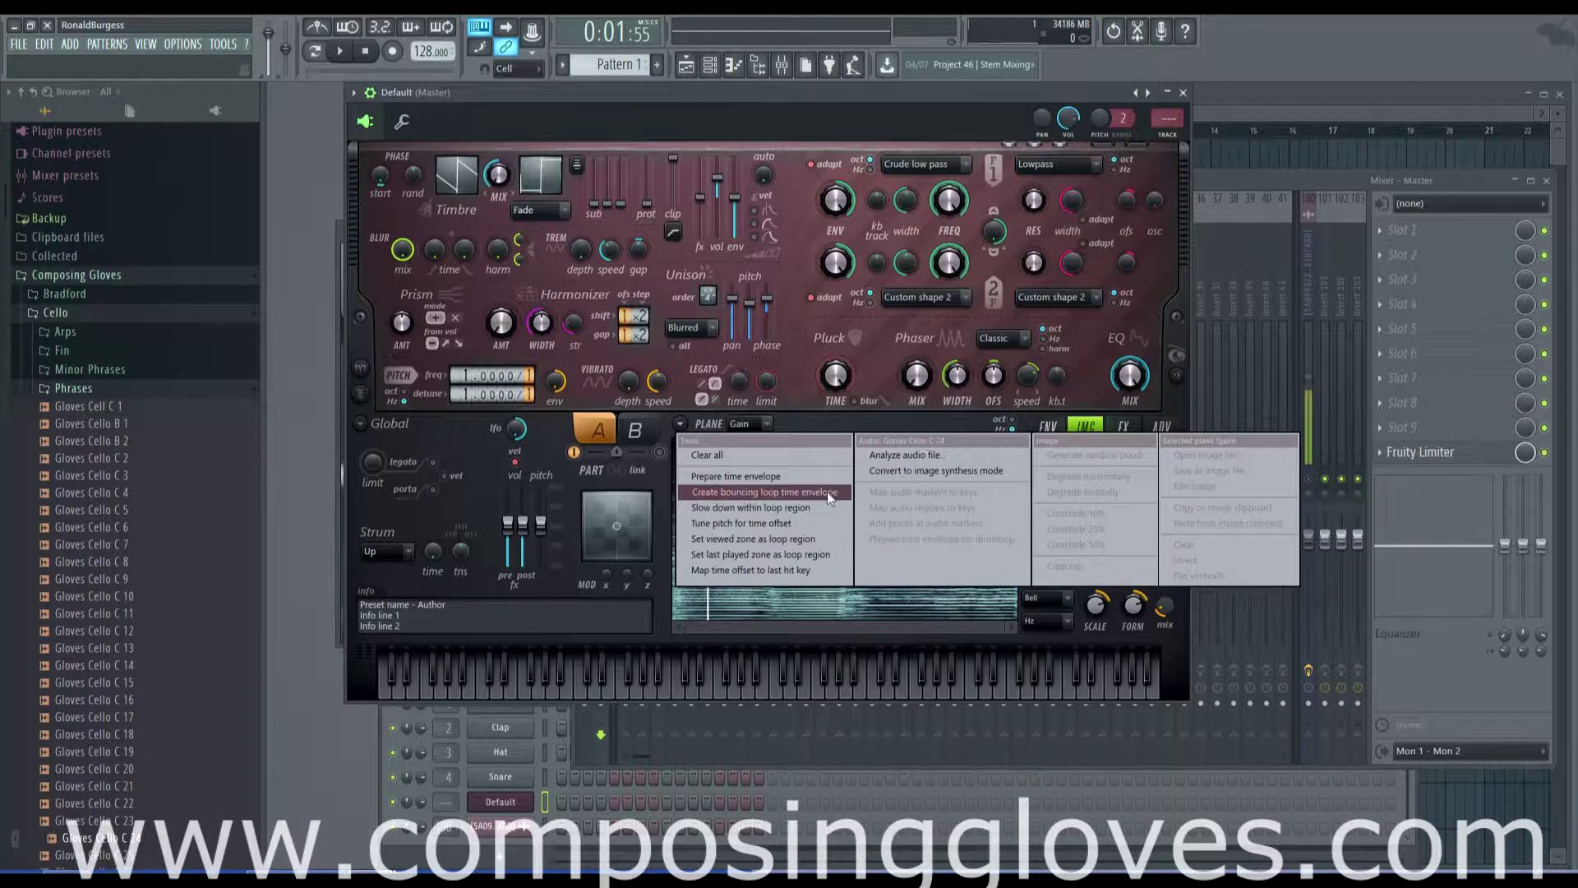
left_click(830, 631)
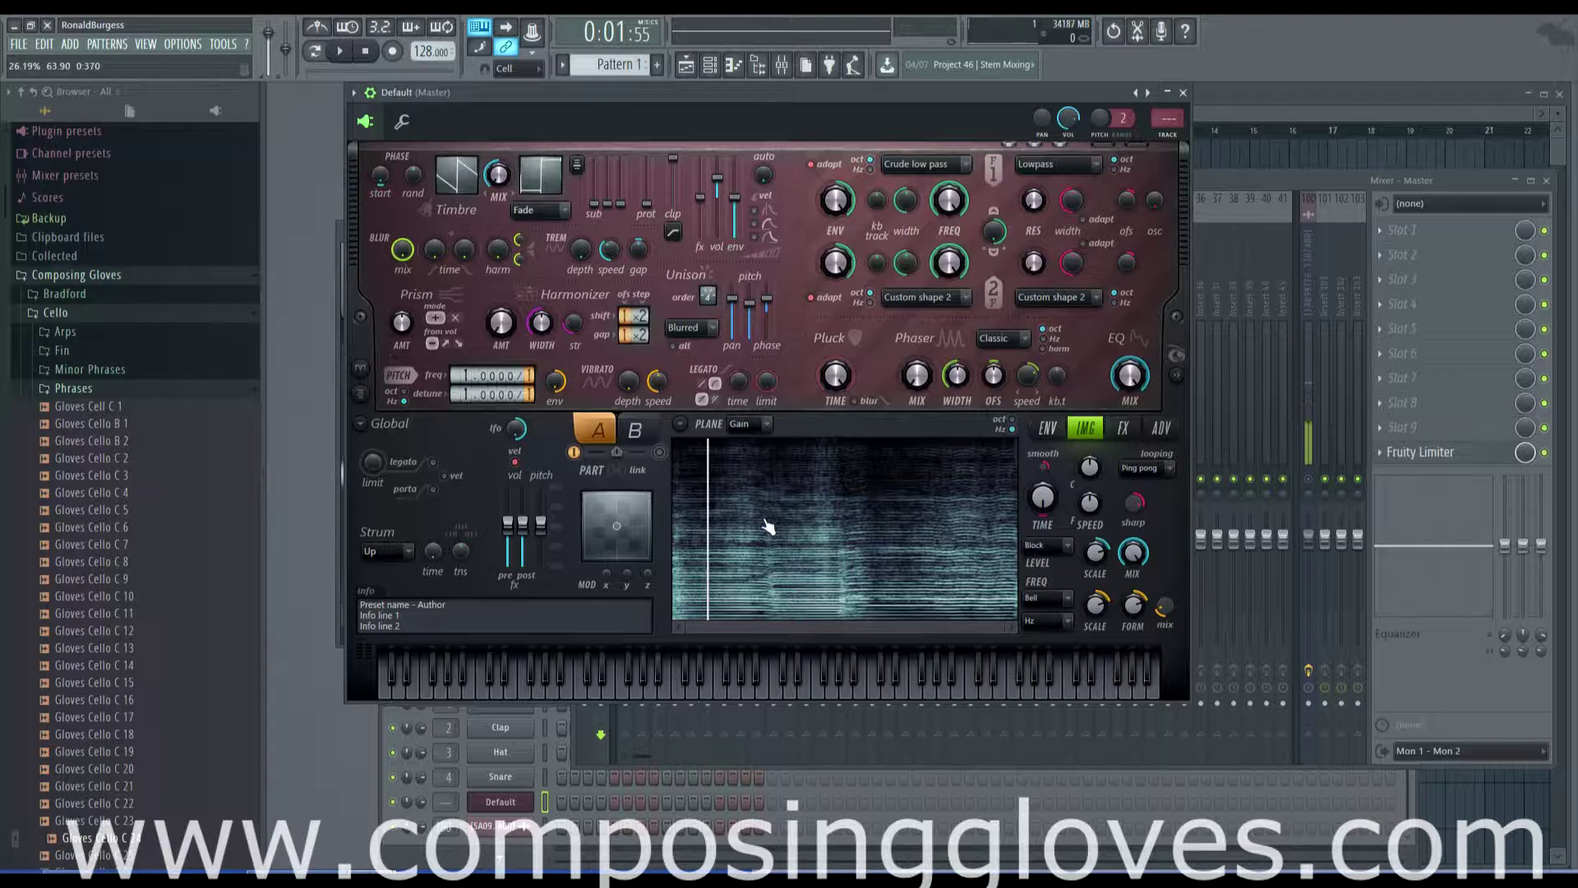
left_click(684, 429)
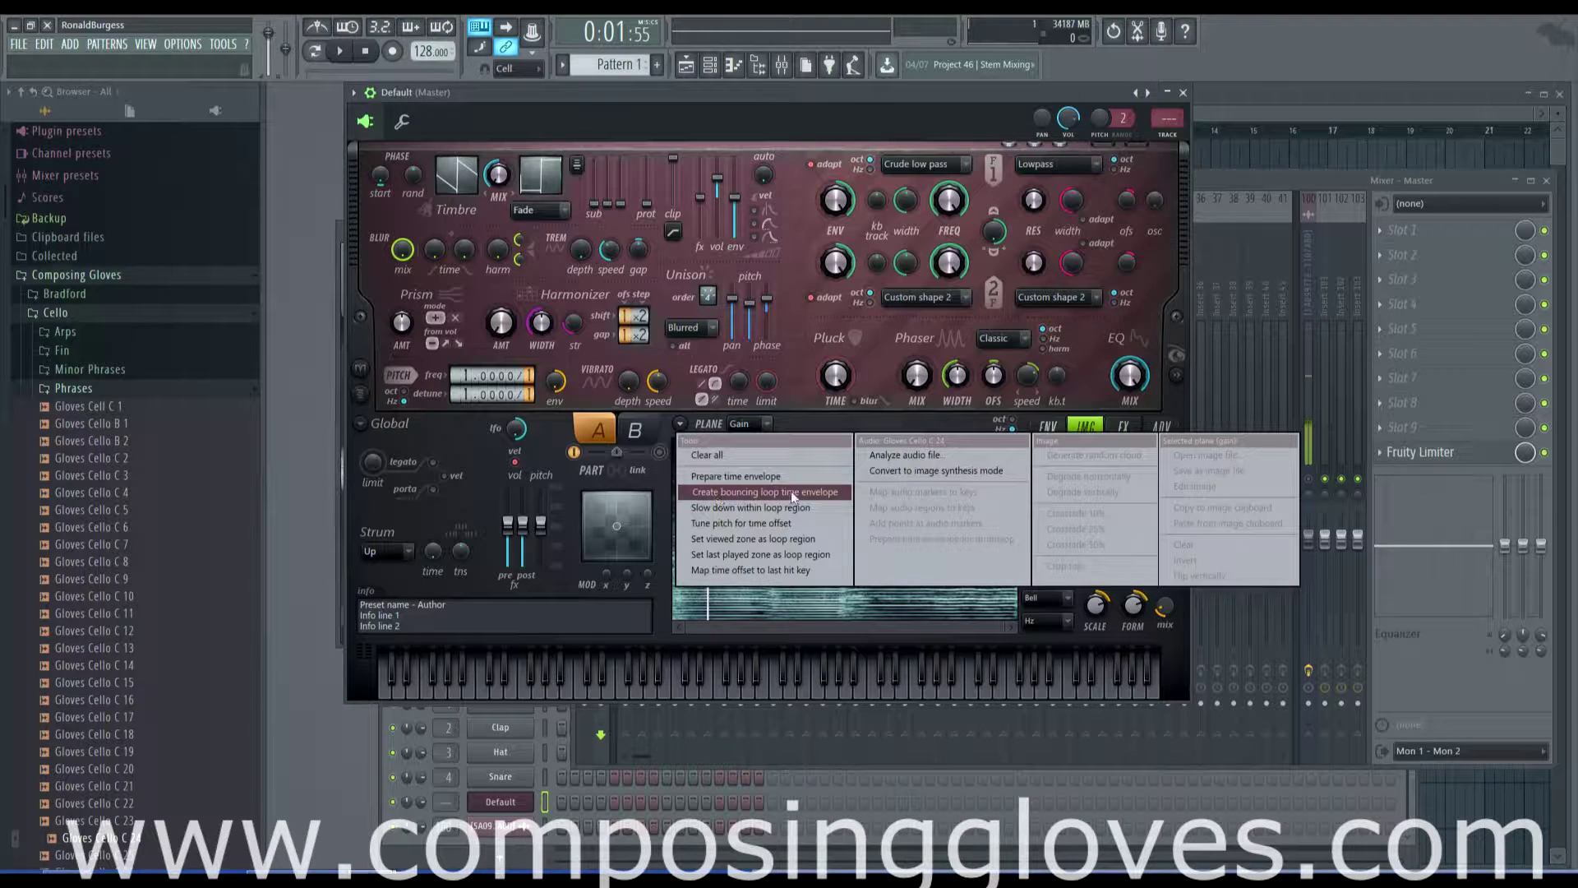
left_click(826, 493)
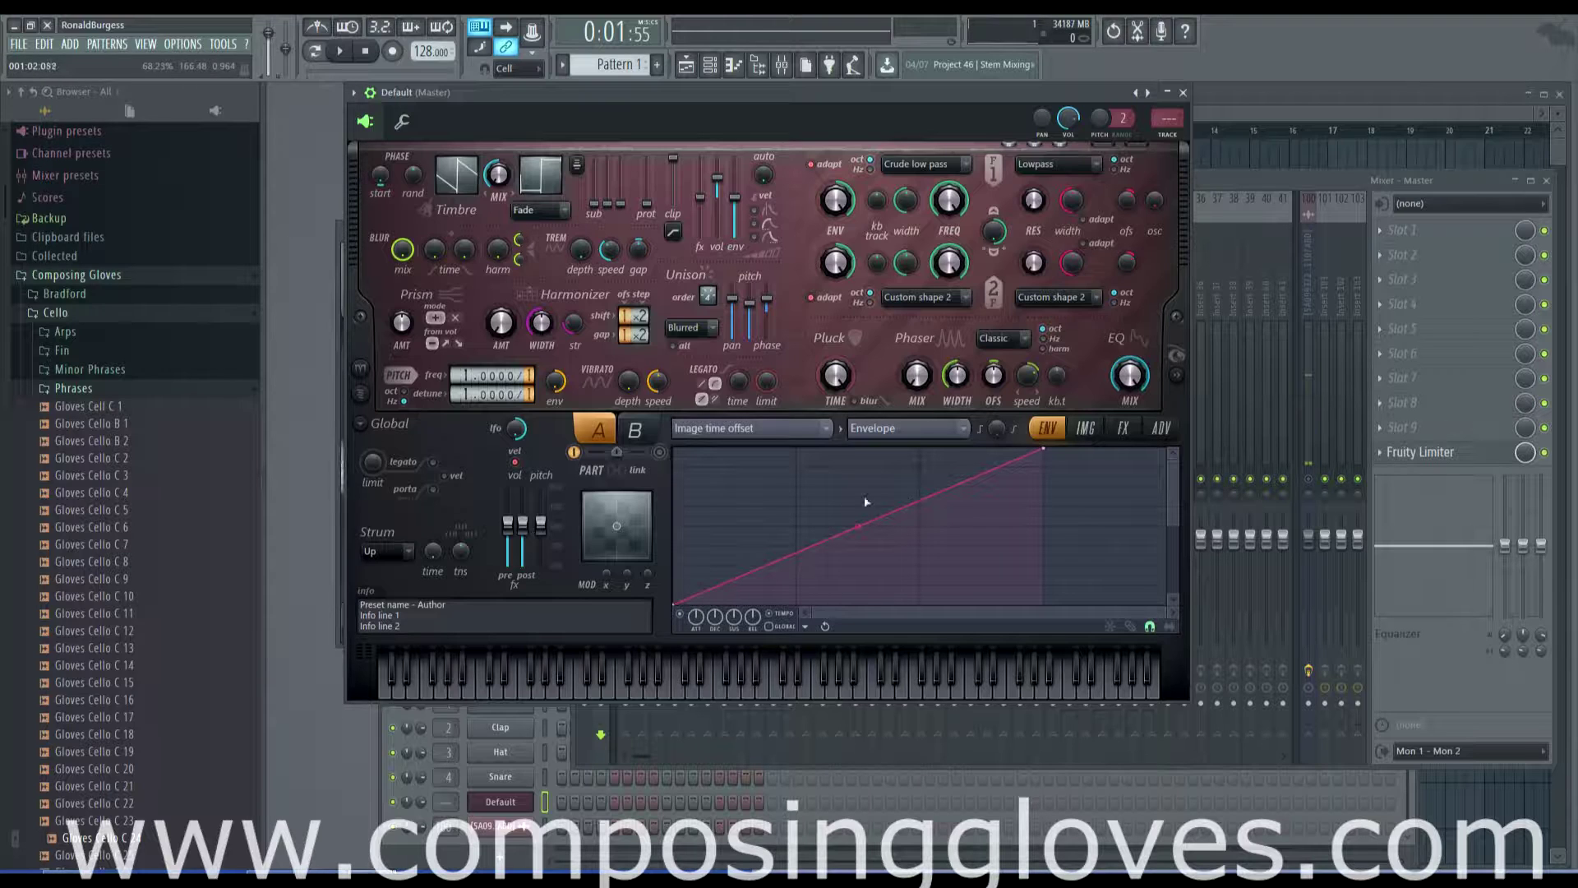
- Mark a loop region over the middle half of the cello image and apply Slow down within loop region
left_click(1086, 429)
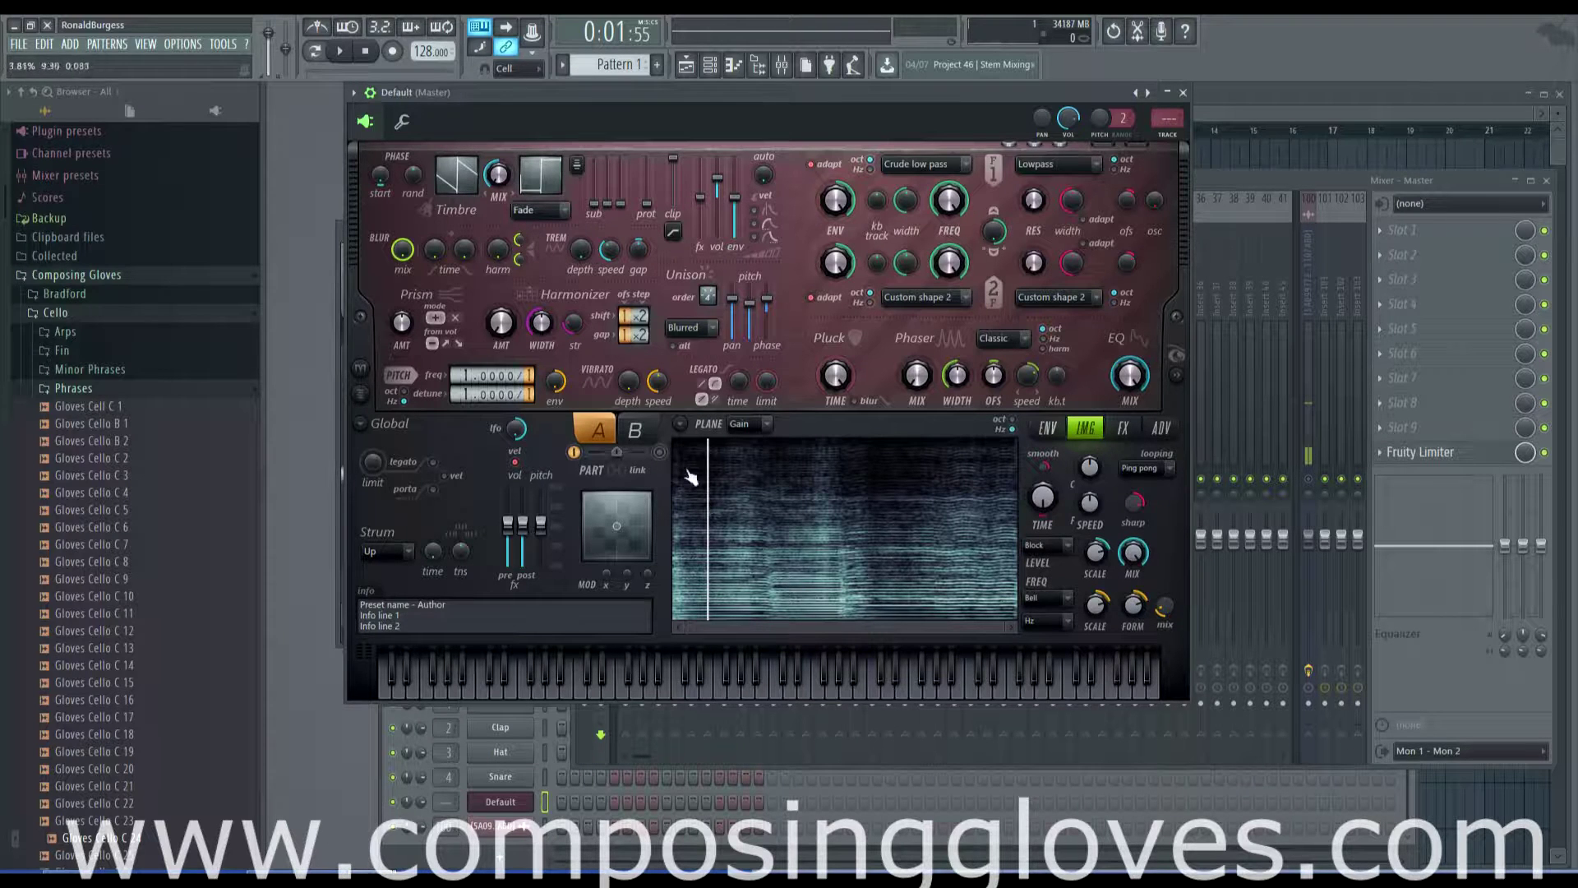
left_click(678, 424)
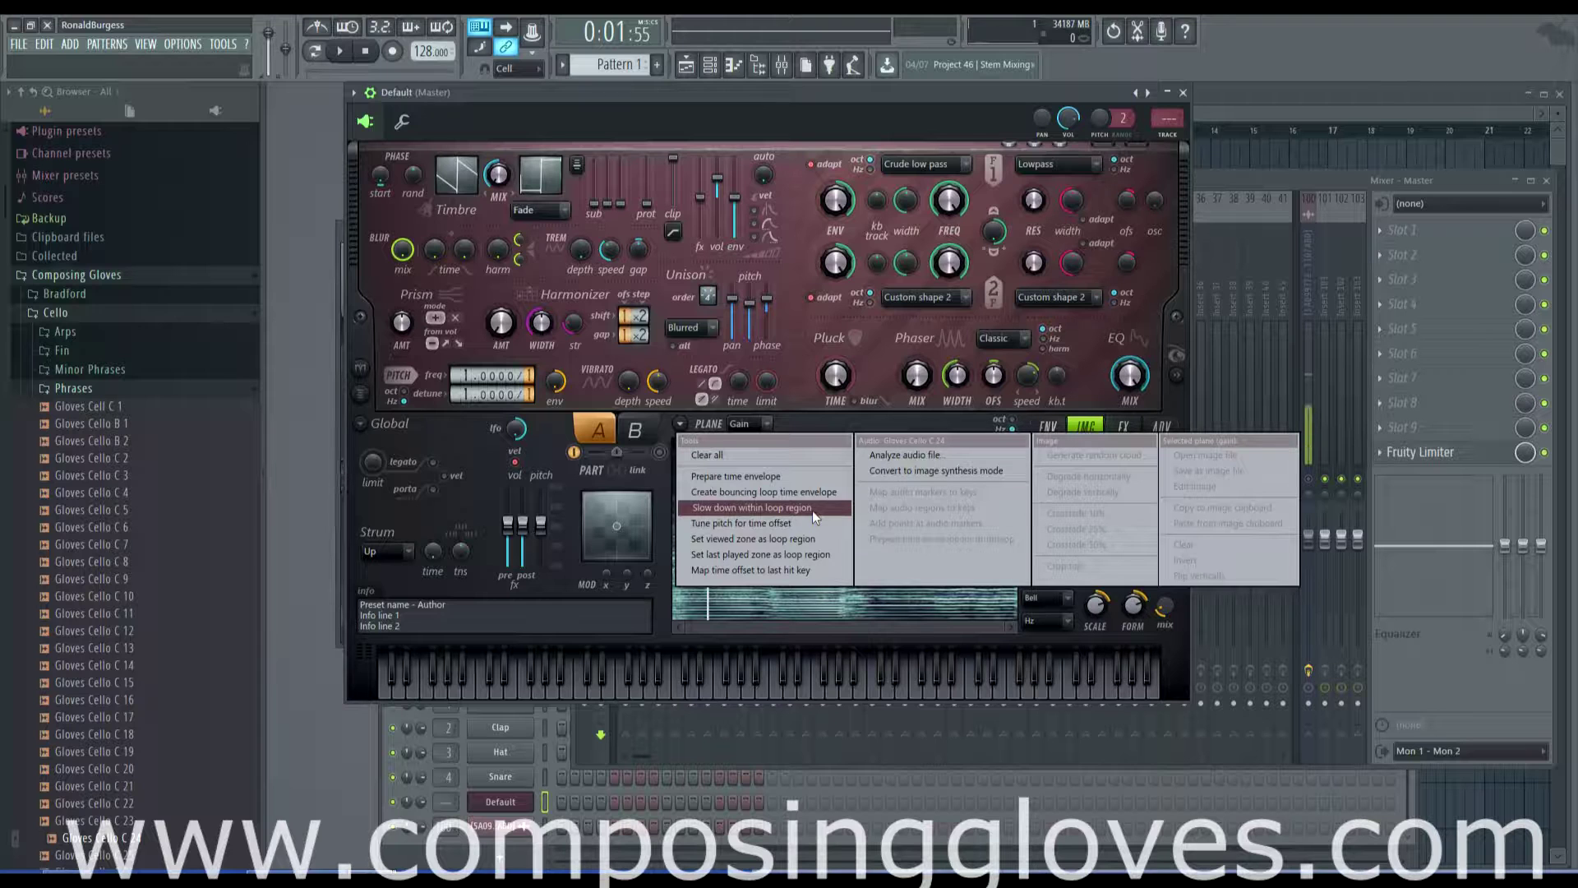
left_click(819, 626)
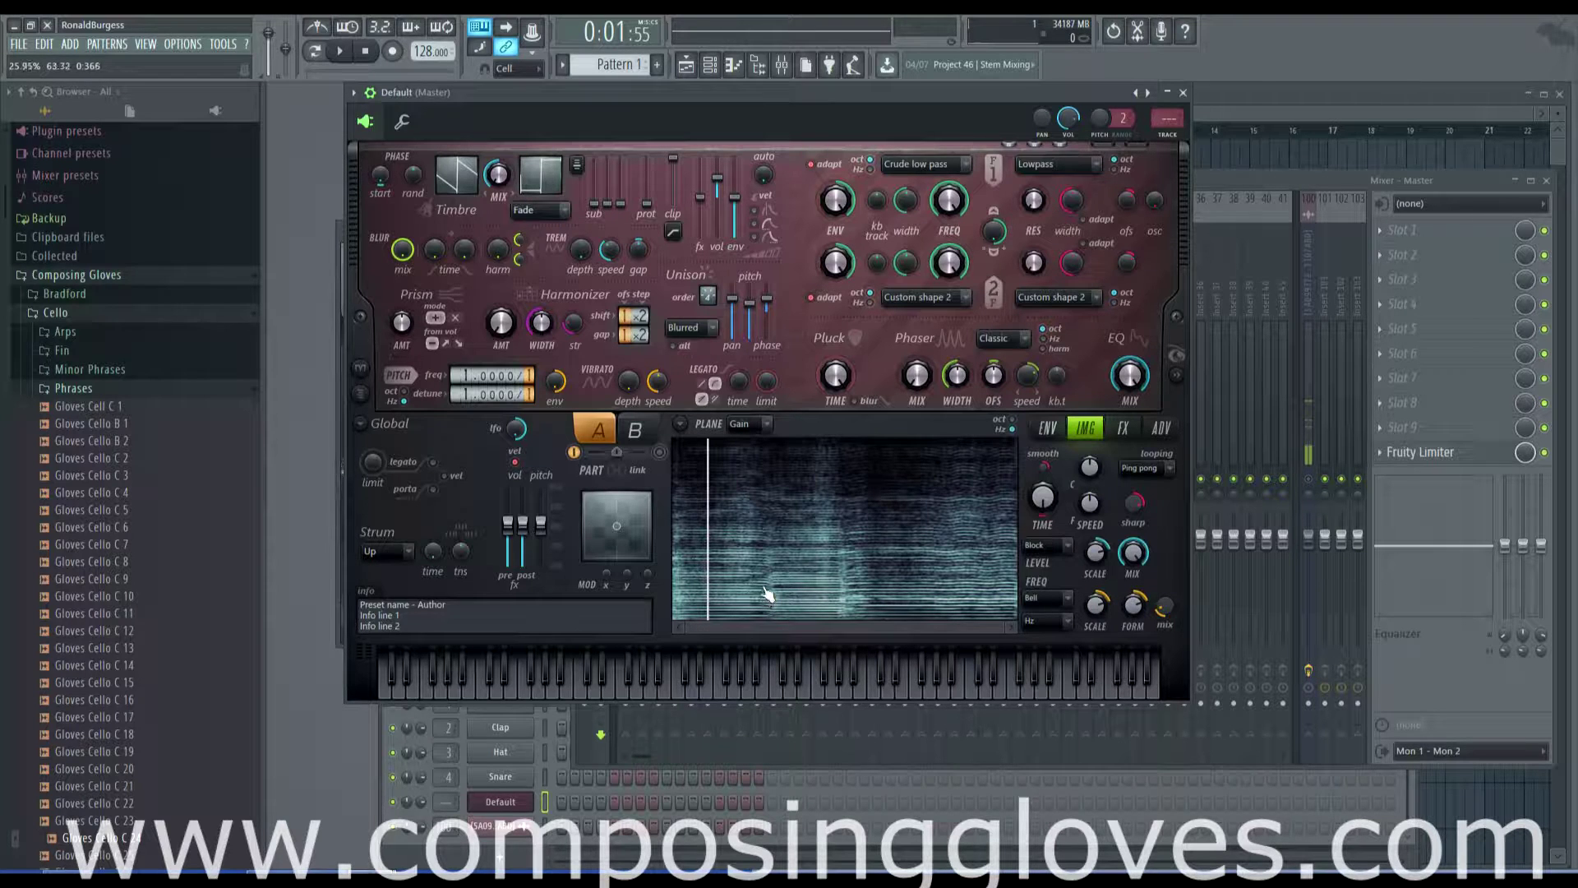
left_click_drag(764, 596, 947, 604)
left_click(680, 424)
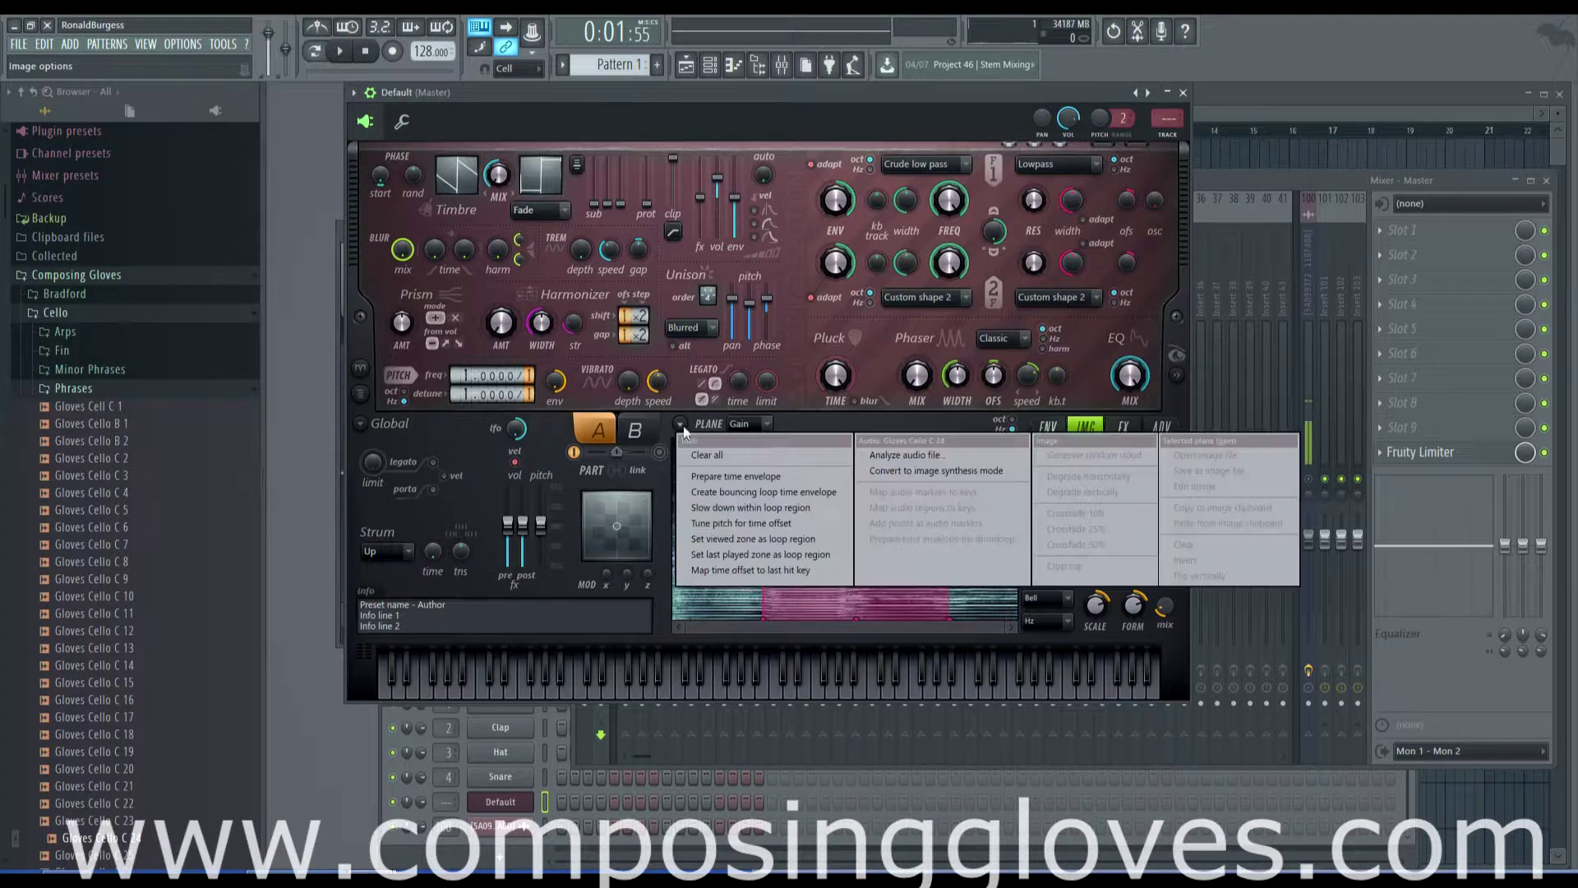
left_click(802, 506)
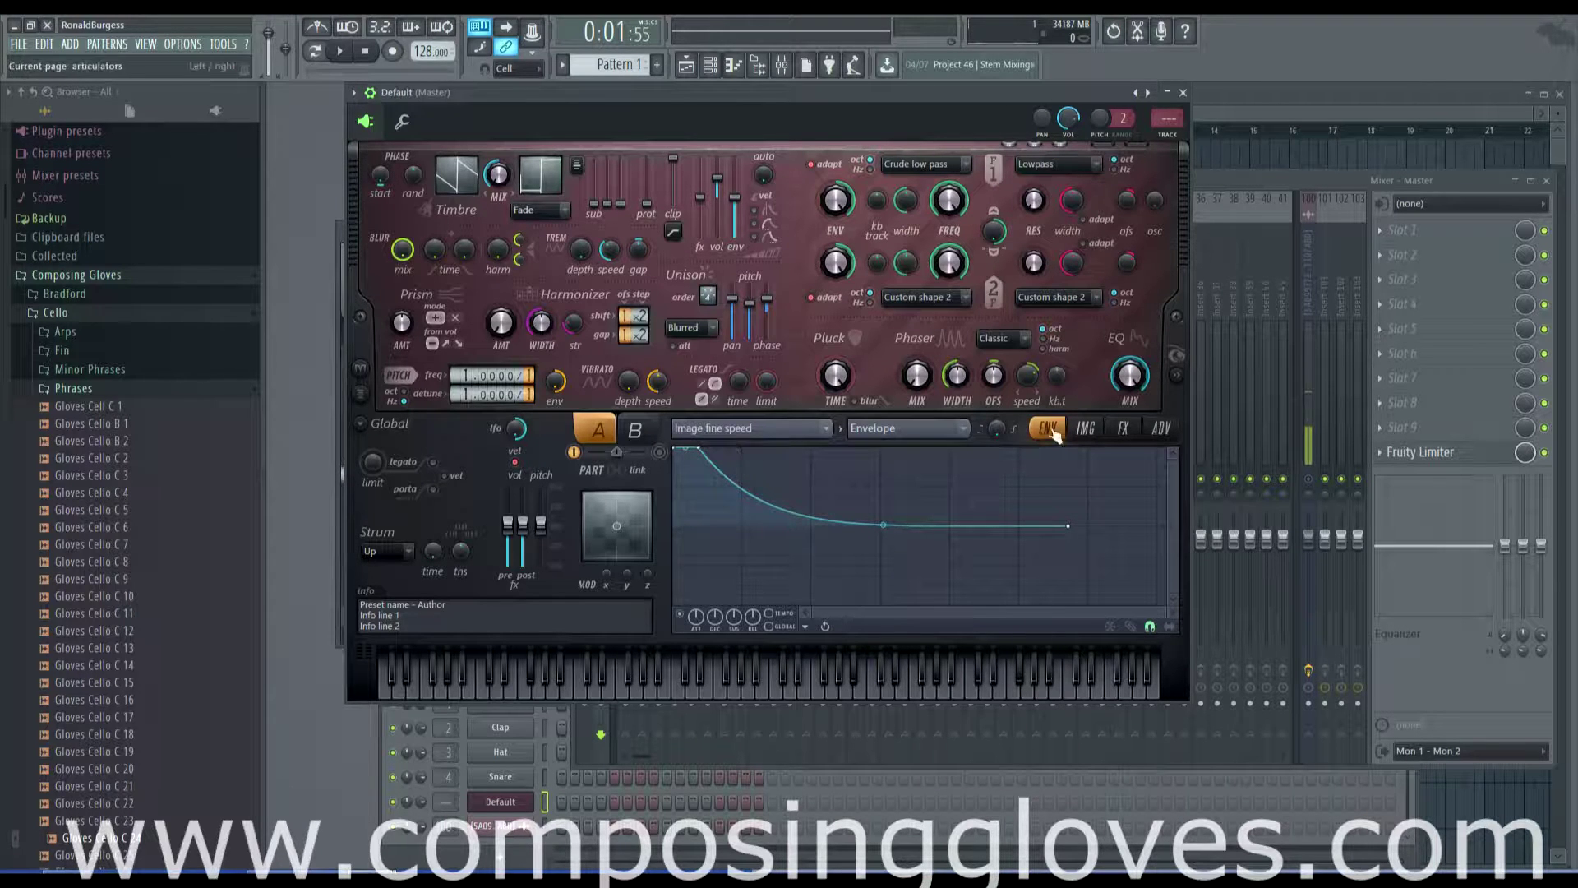
- Return to the image section, try the image fine speed control, and check the image options
left_click(1084, 428)
left_click(1123, 428)
left_click(1084, 428)
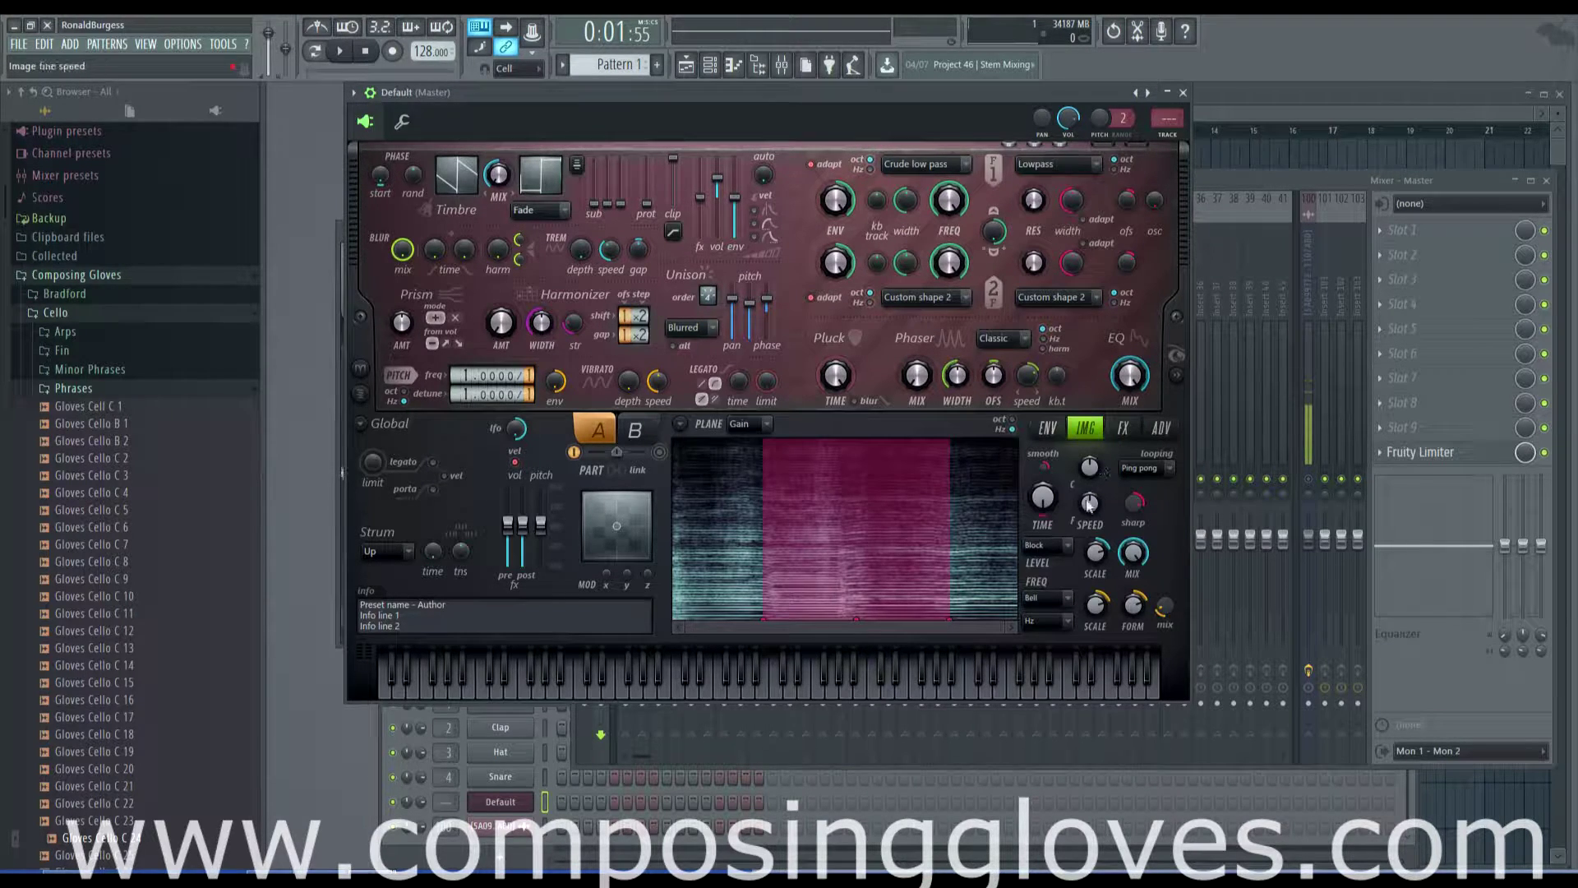
left_click_drag(1089, 505, 1089, 514)
left_click(681, 425)
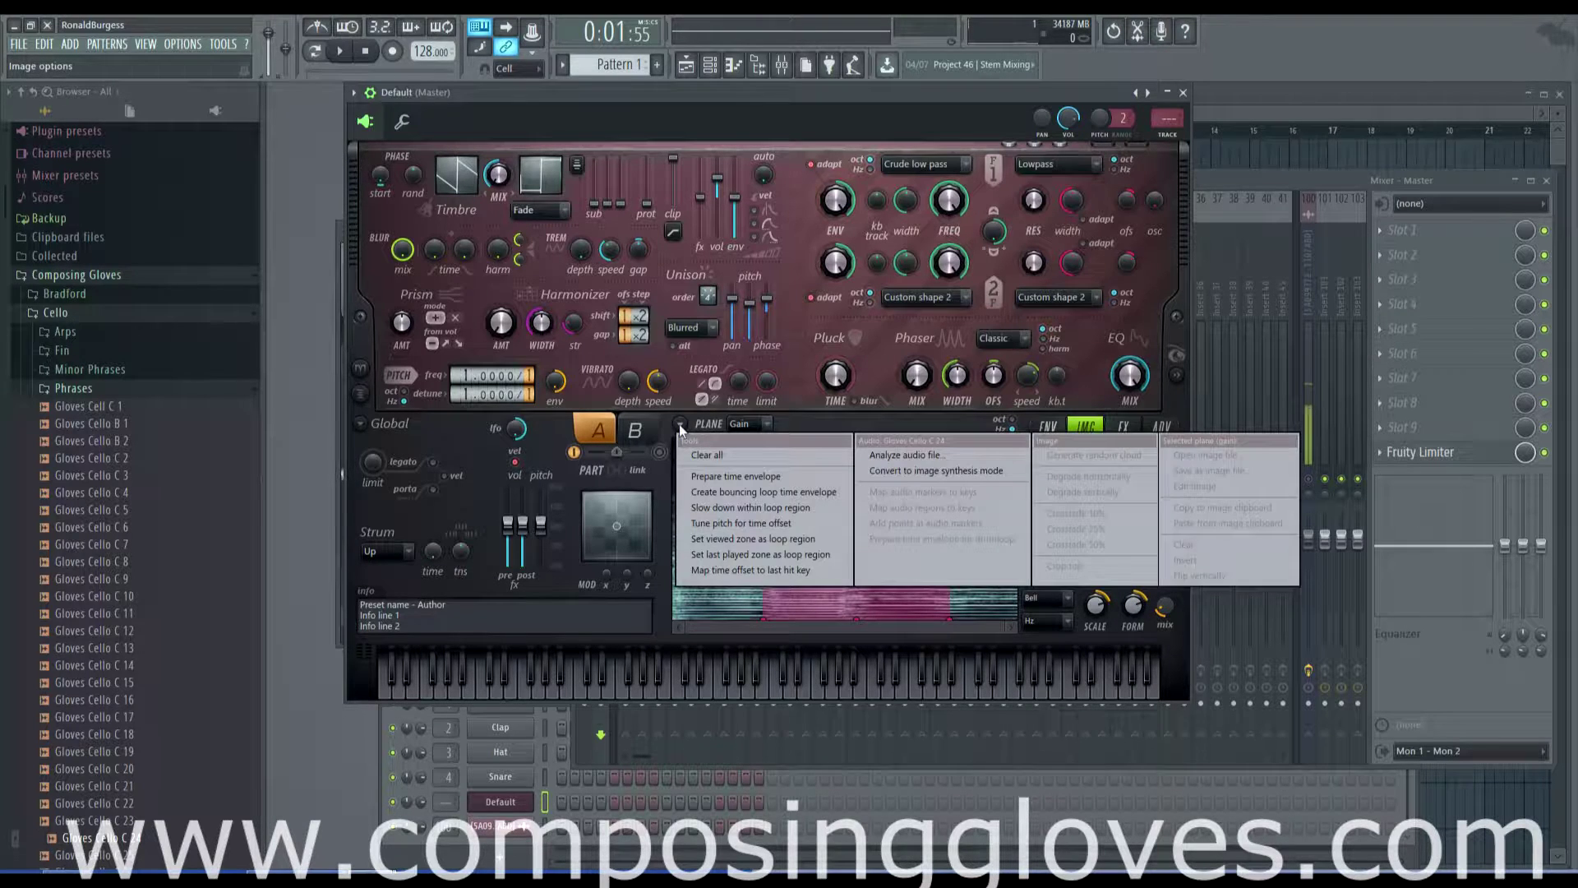
left_click(680, 425)
- Bend the falling segment of the image fine speed envelope upward, and disable the envelope
left_click(1047, 428)
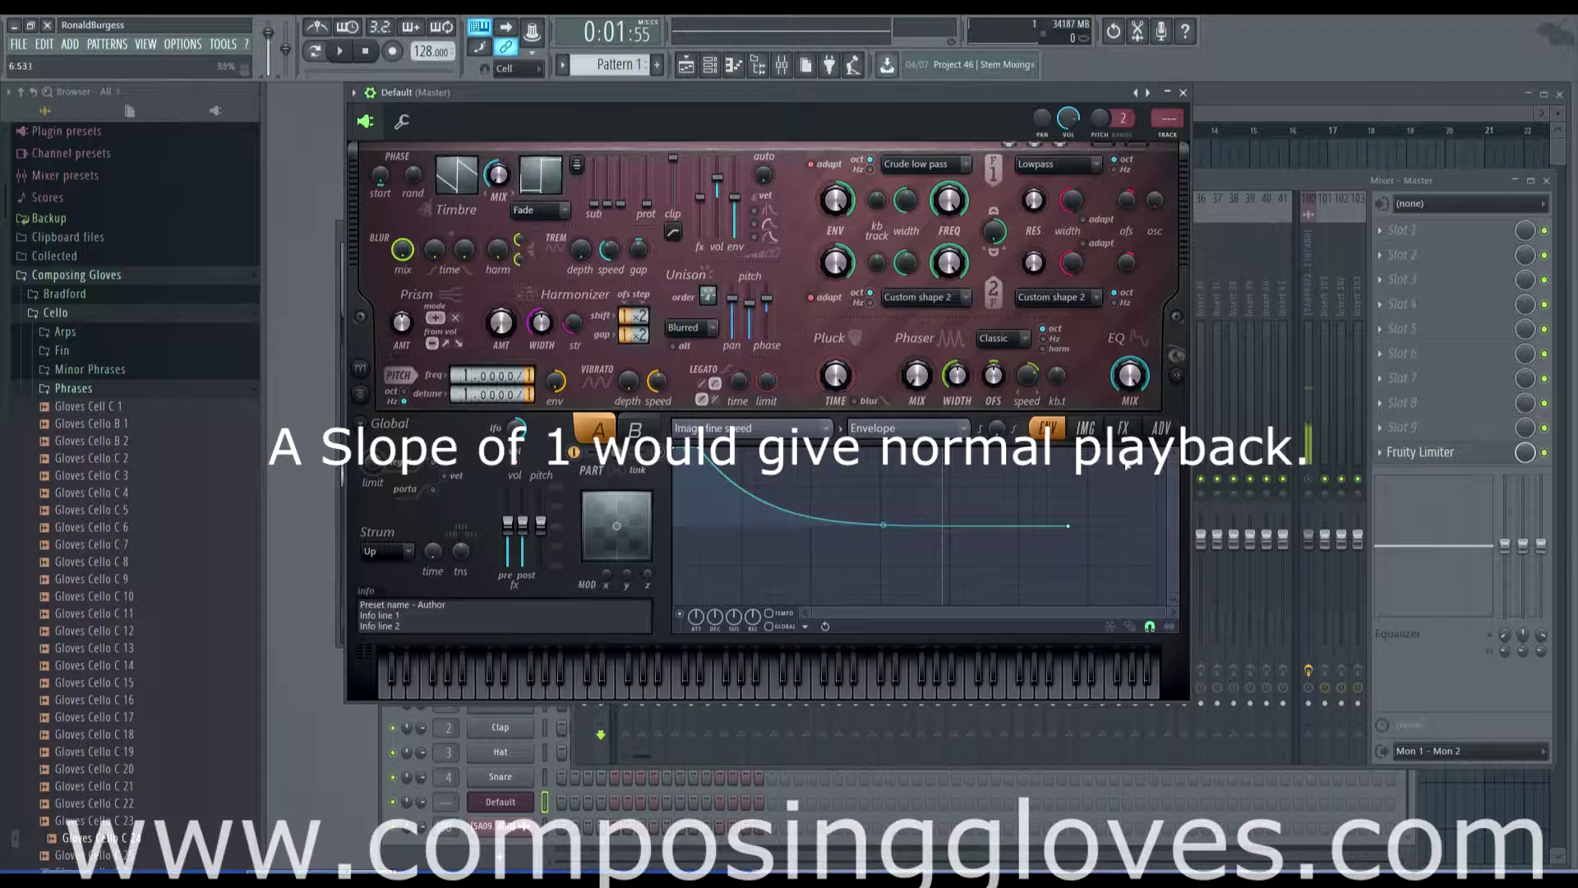
left_click_drag(882, 524, 865, 479)
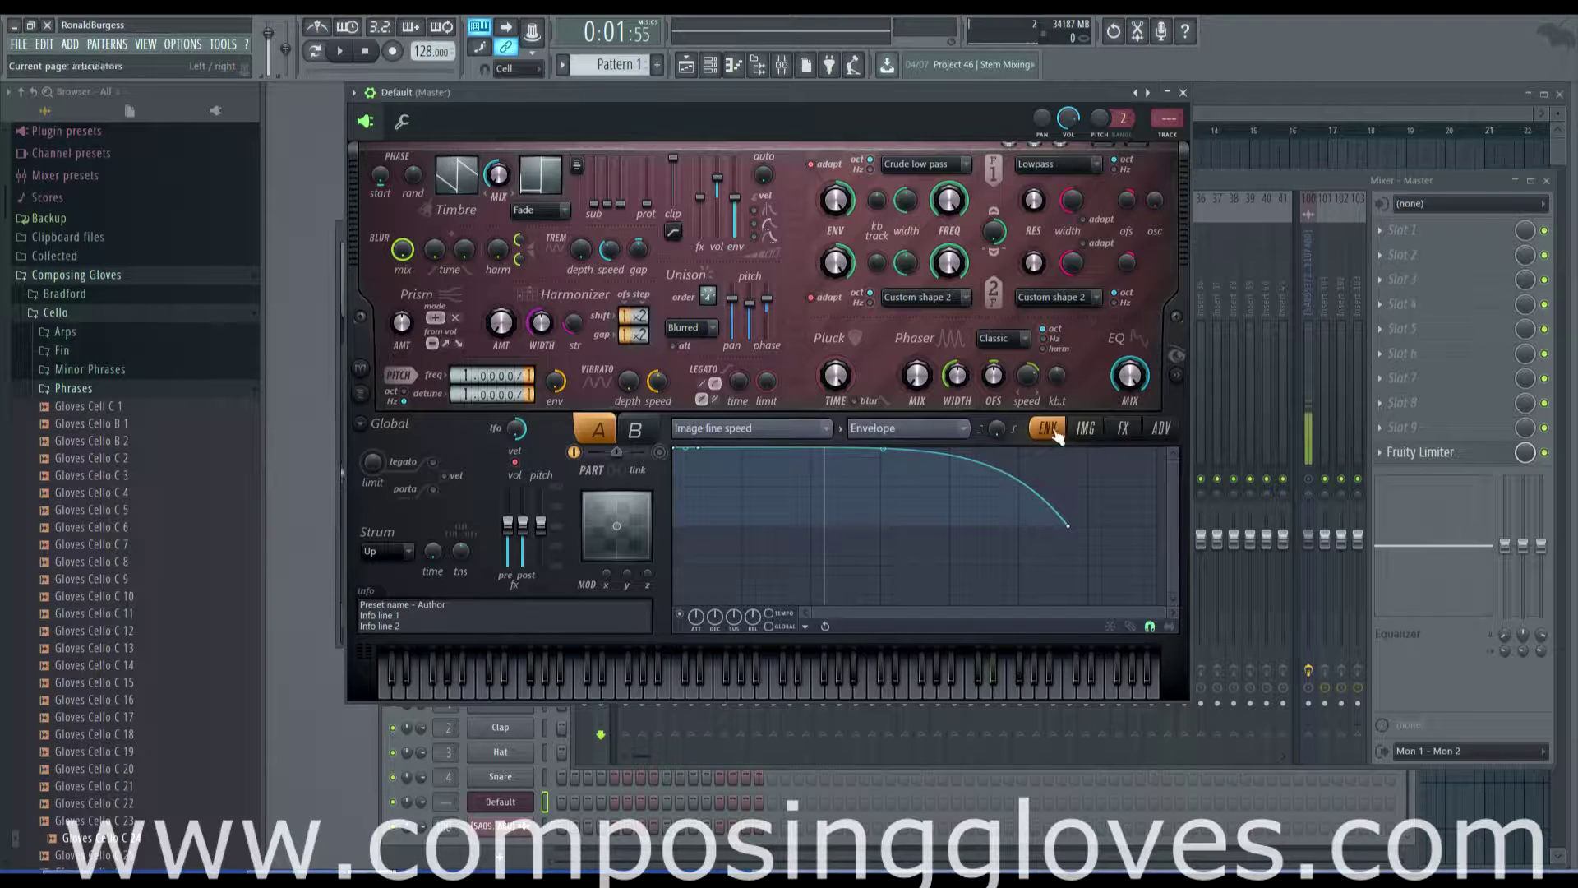
left_click(681, 616)
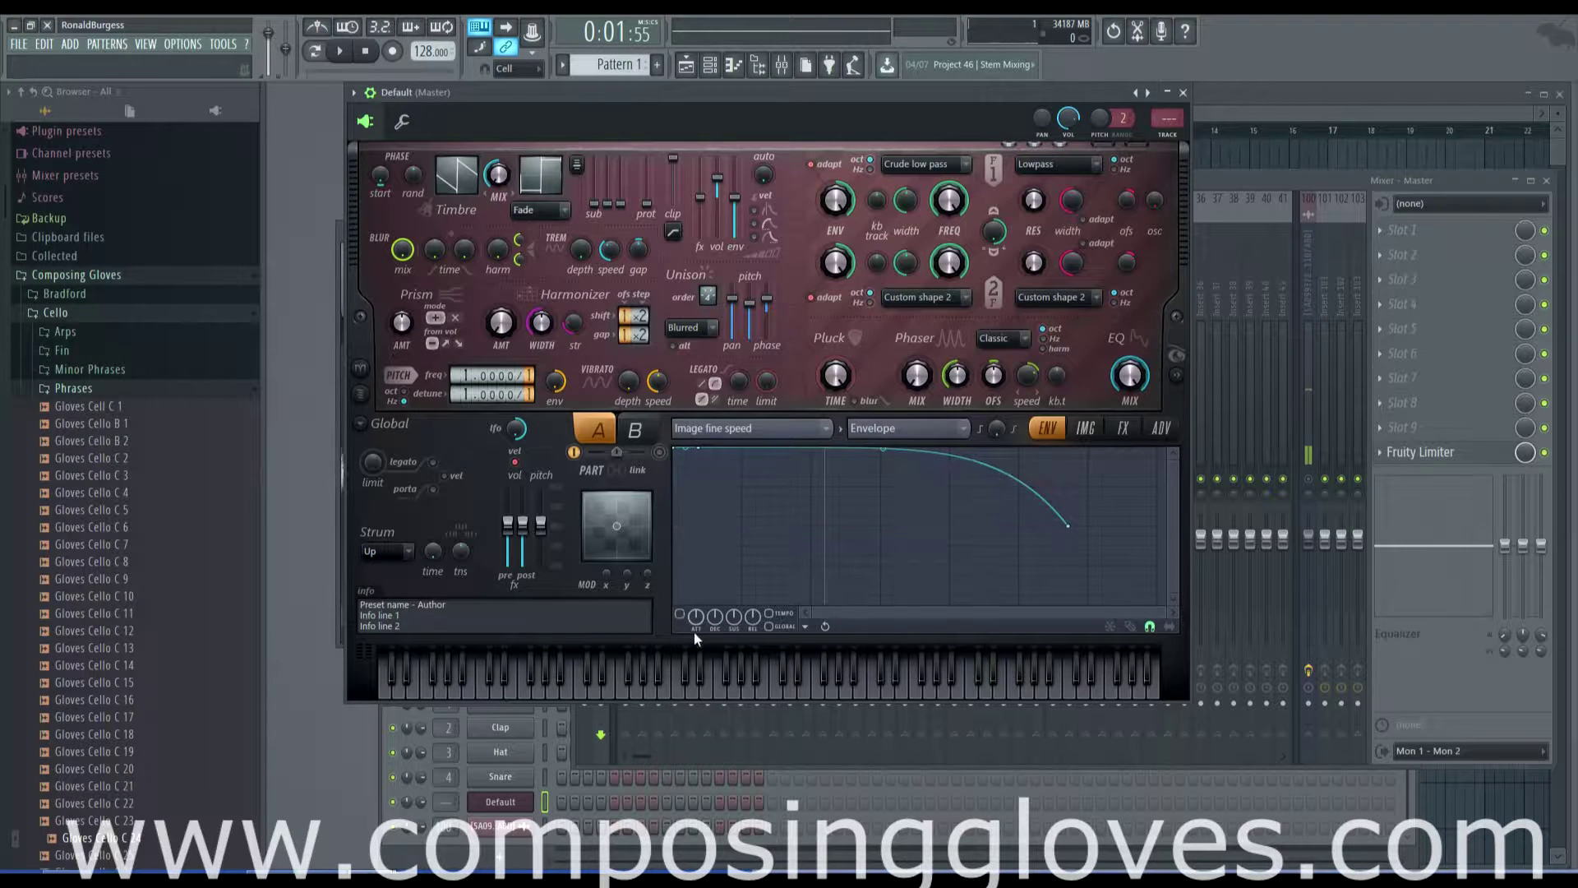
- Return to the image section and apply Tune pitch for time offset from the image options
left_click(1085, 427)
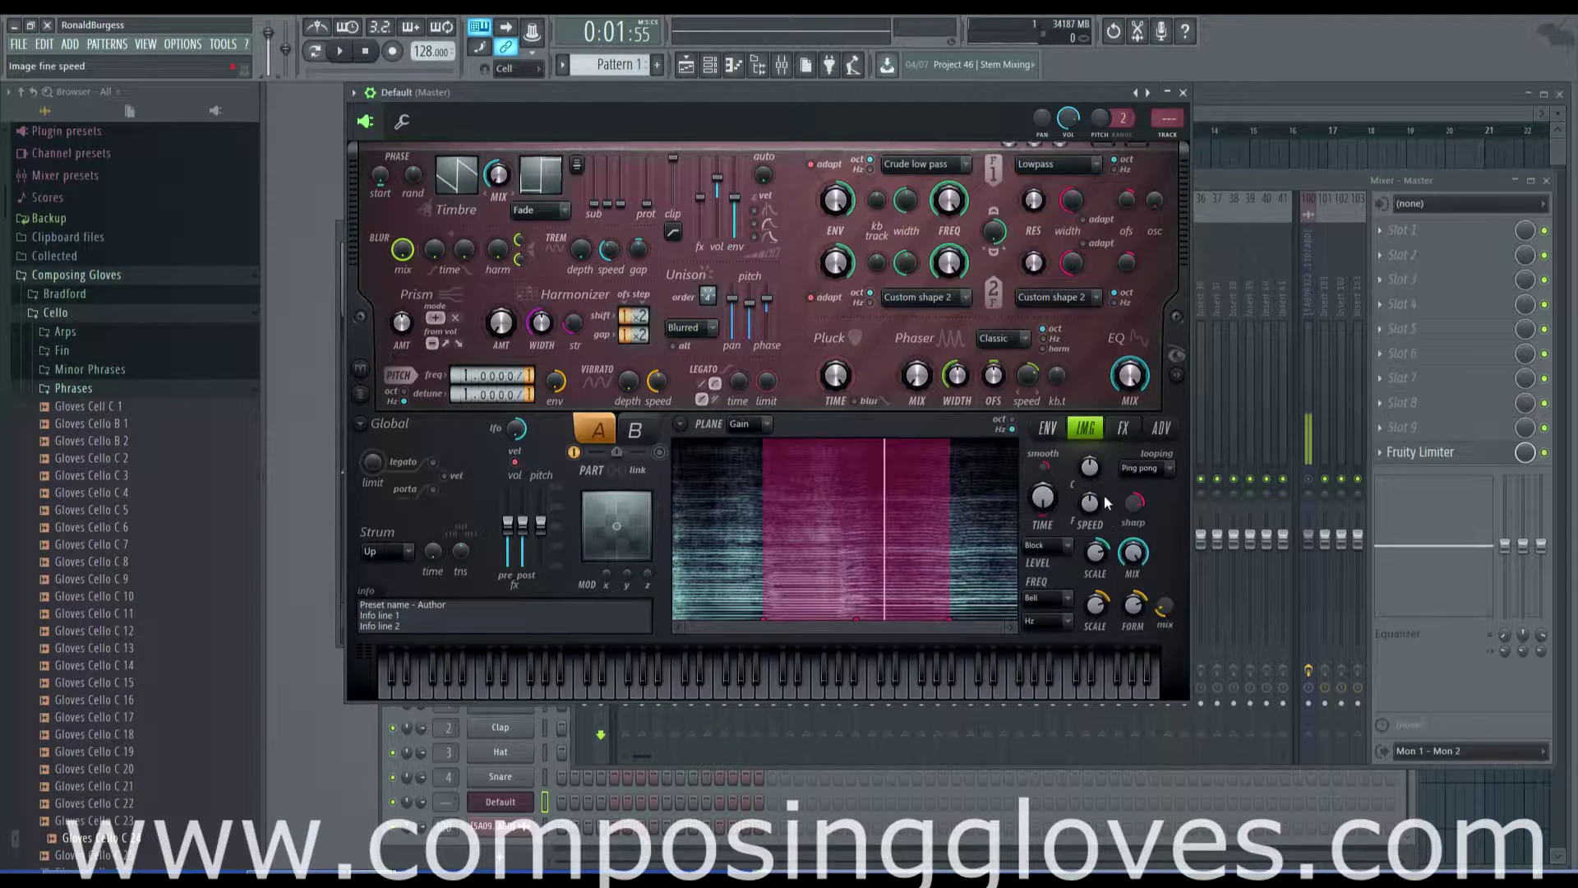
left_click(681, 424)
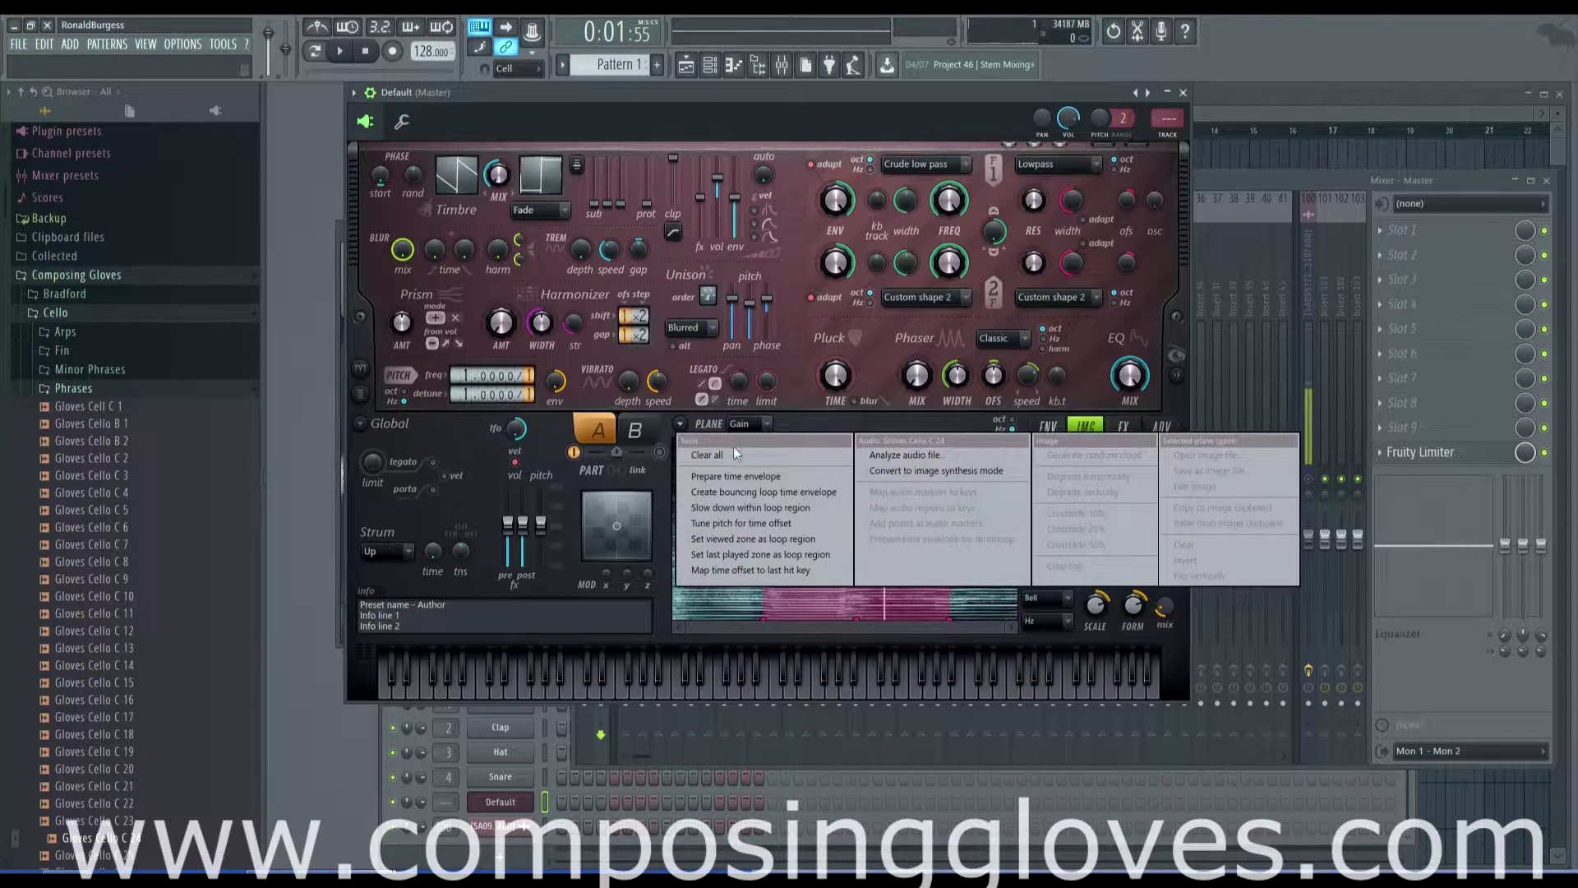
left_click(682, 425)
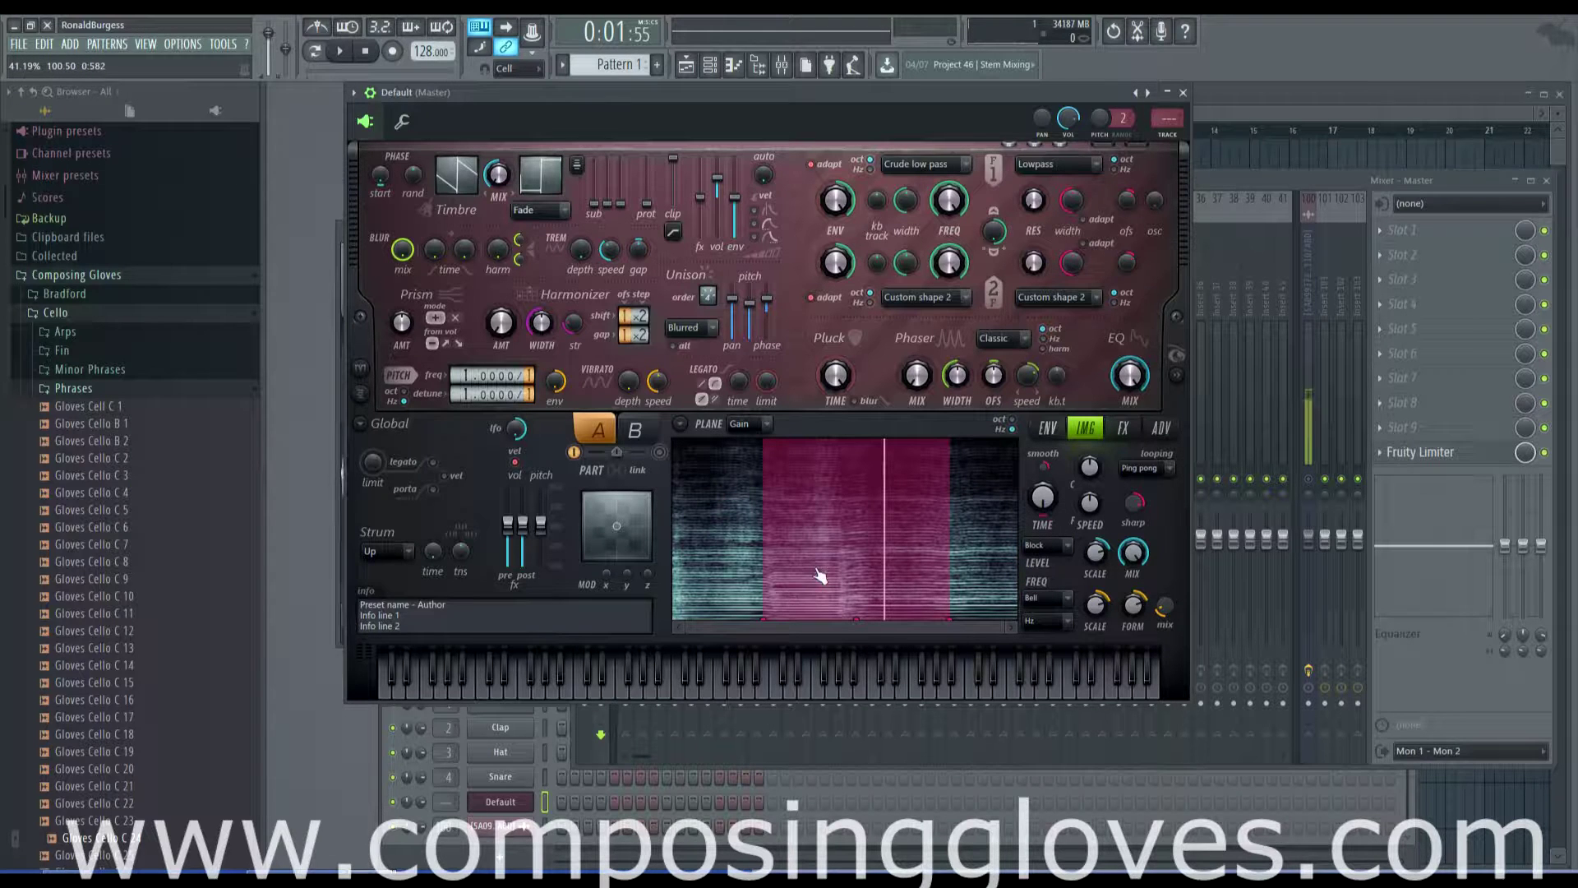
left_click(680, 424)
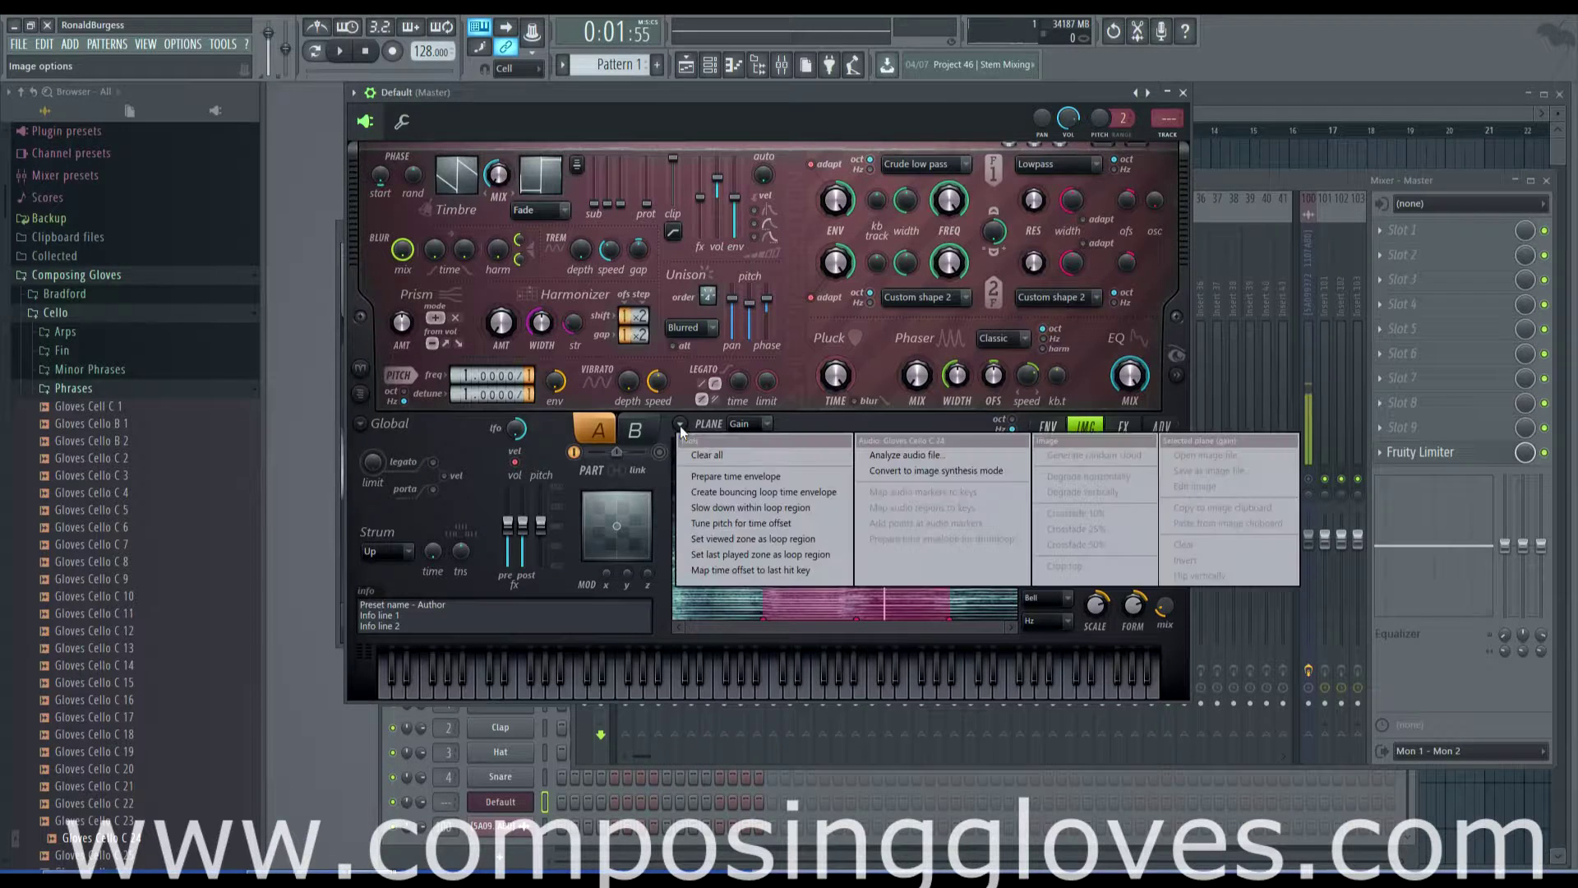
left_click(798, 524)
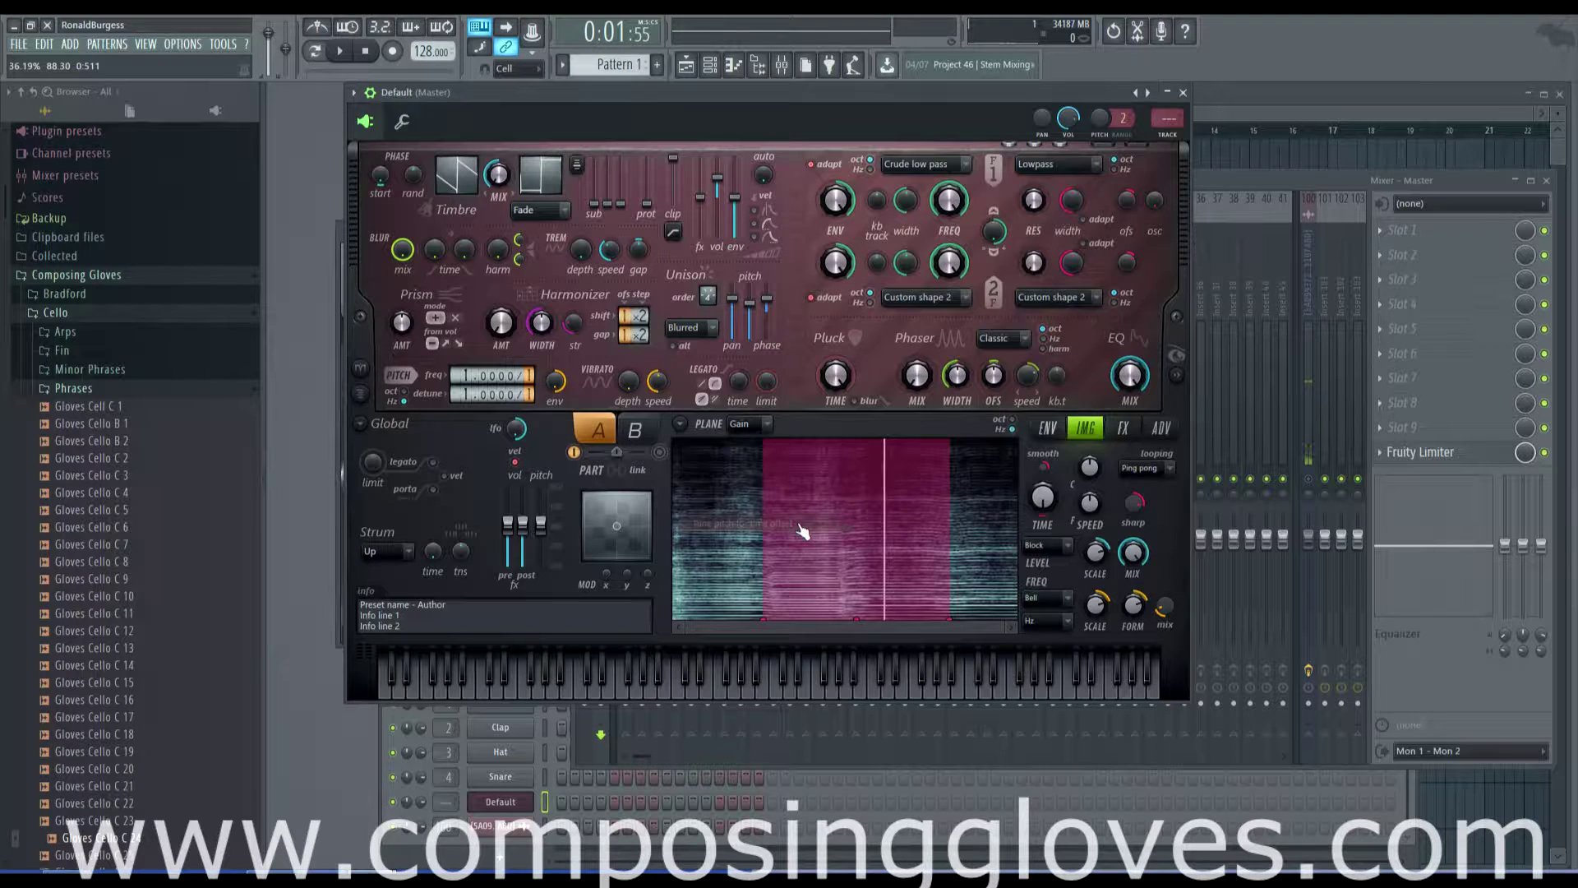
- Reapply Tune pitch for time offset to the cello image, and switch the envelope editor to Image freq pixel scale
left_click(680, 424)
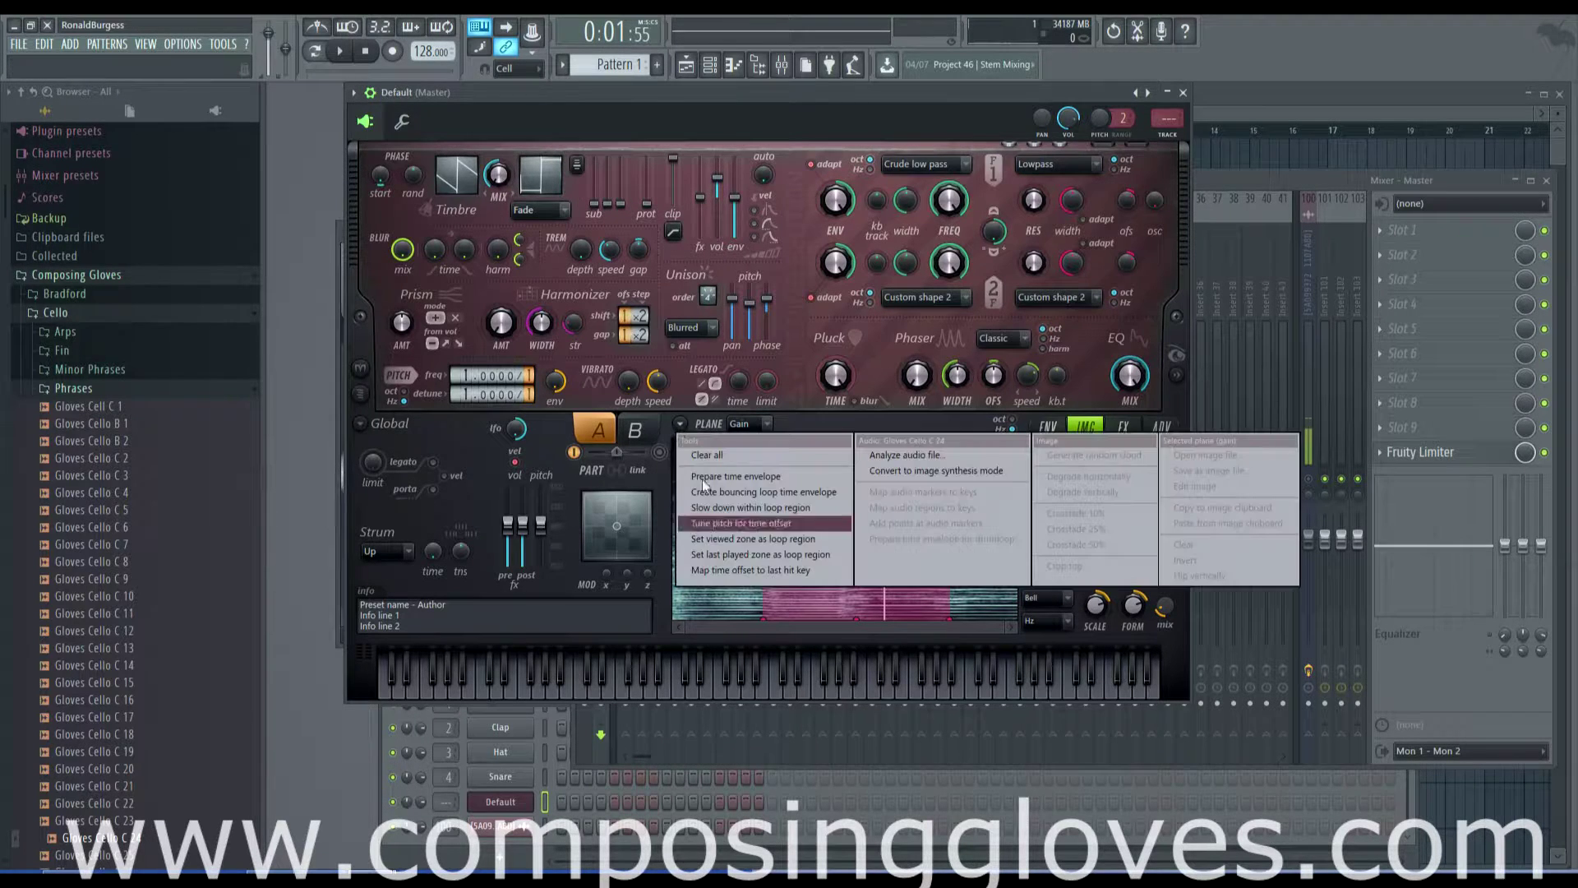
left_click(834, 523)
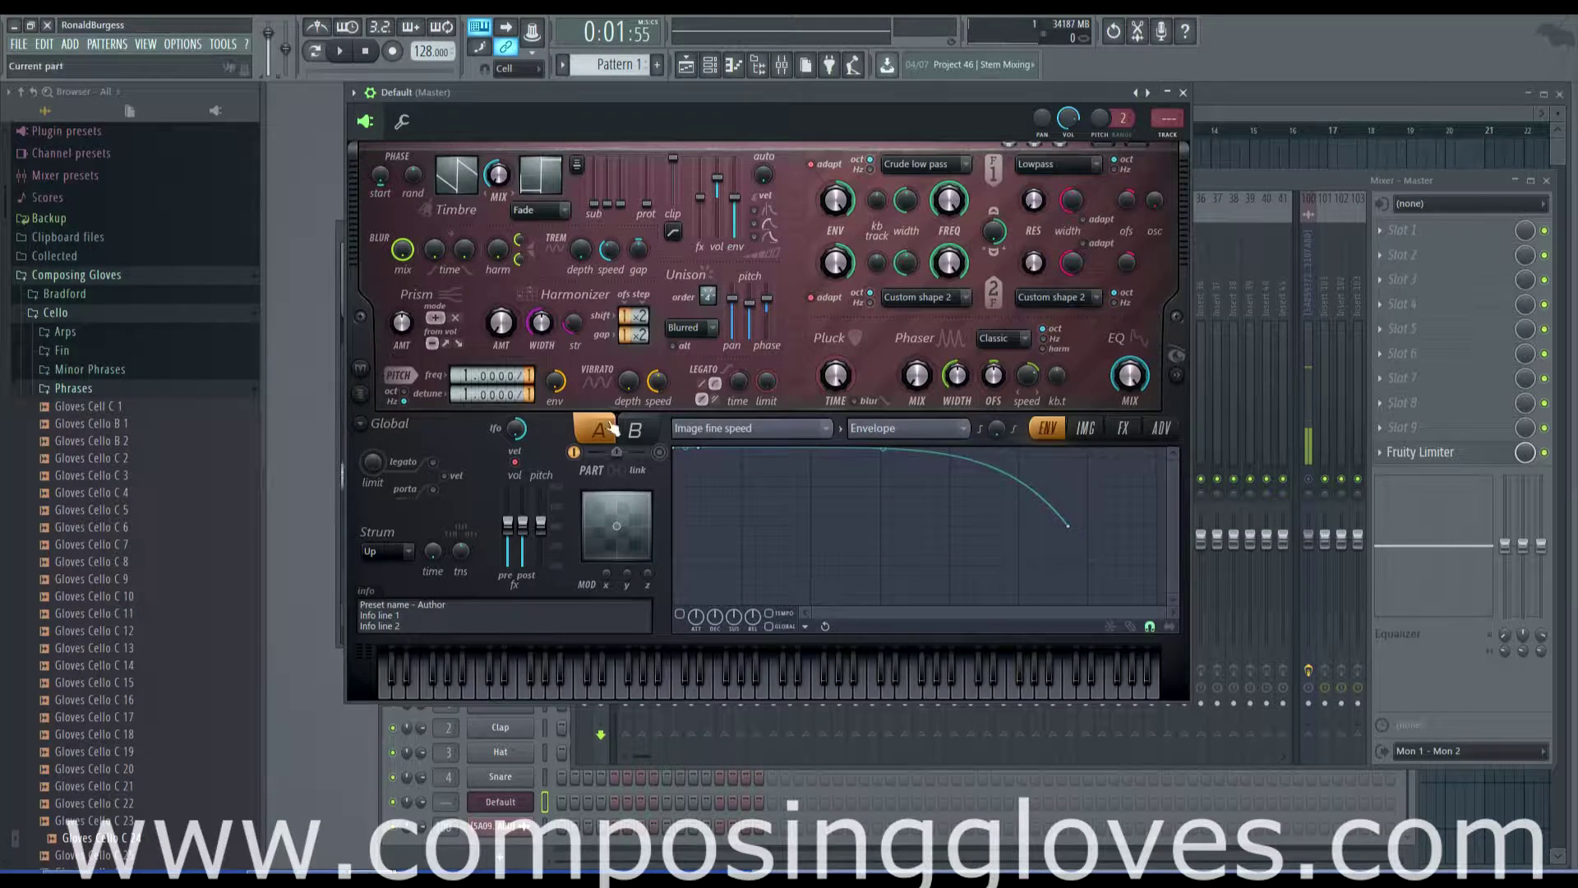
left_click(795, 427)
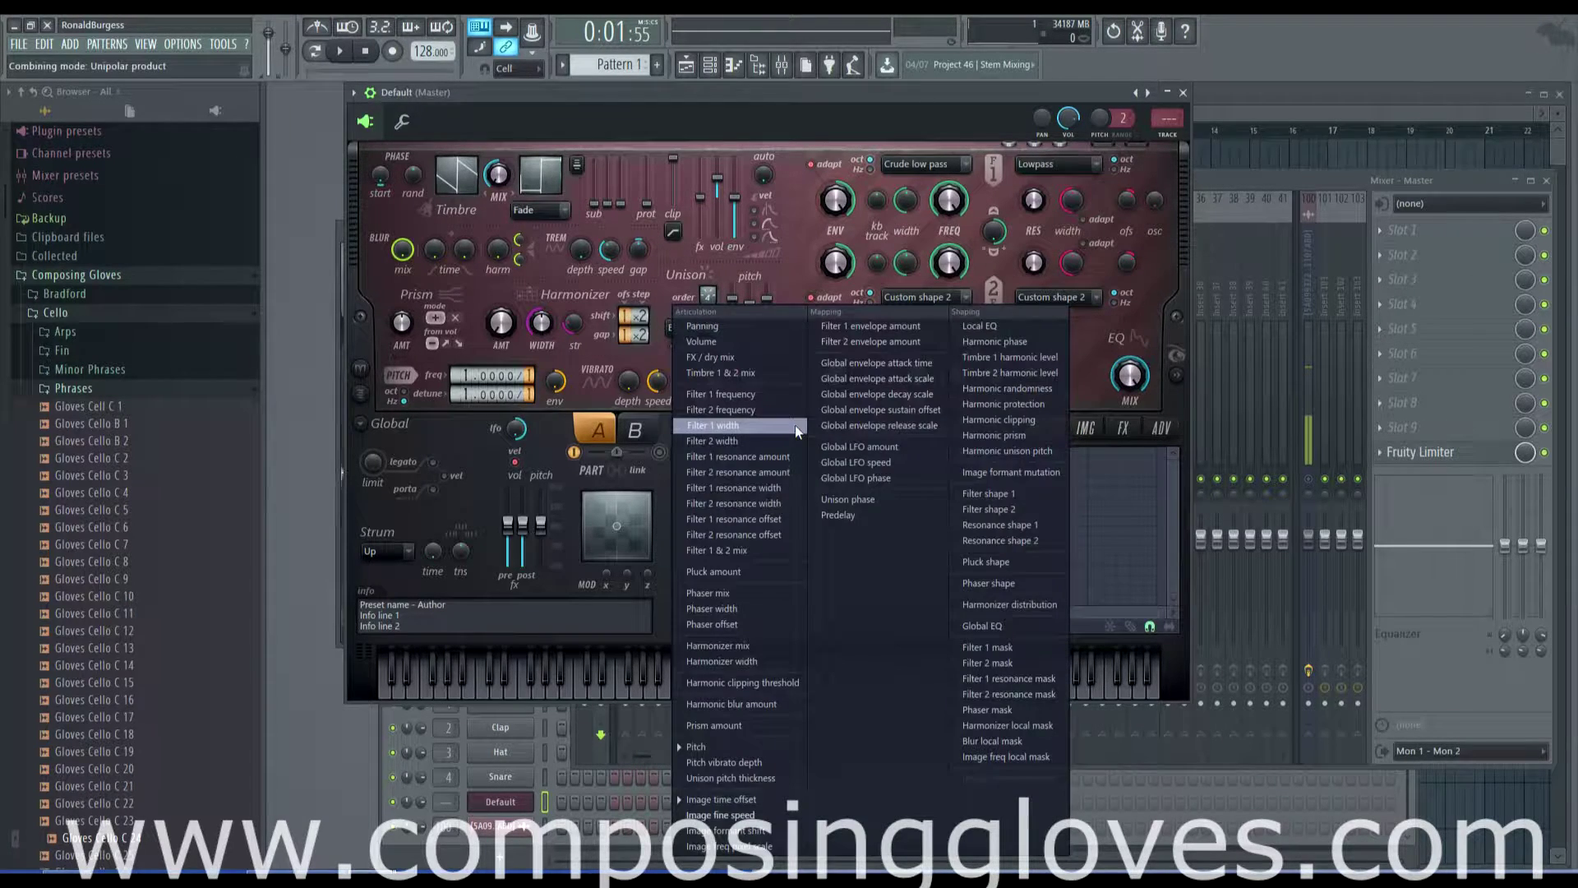
left_click(773, 846)
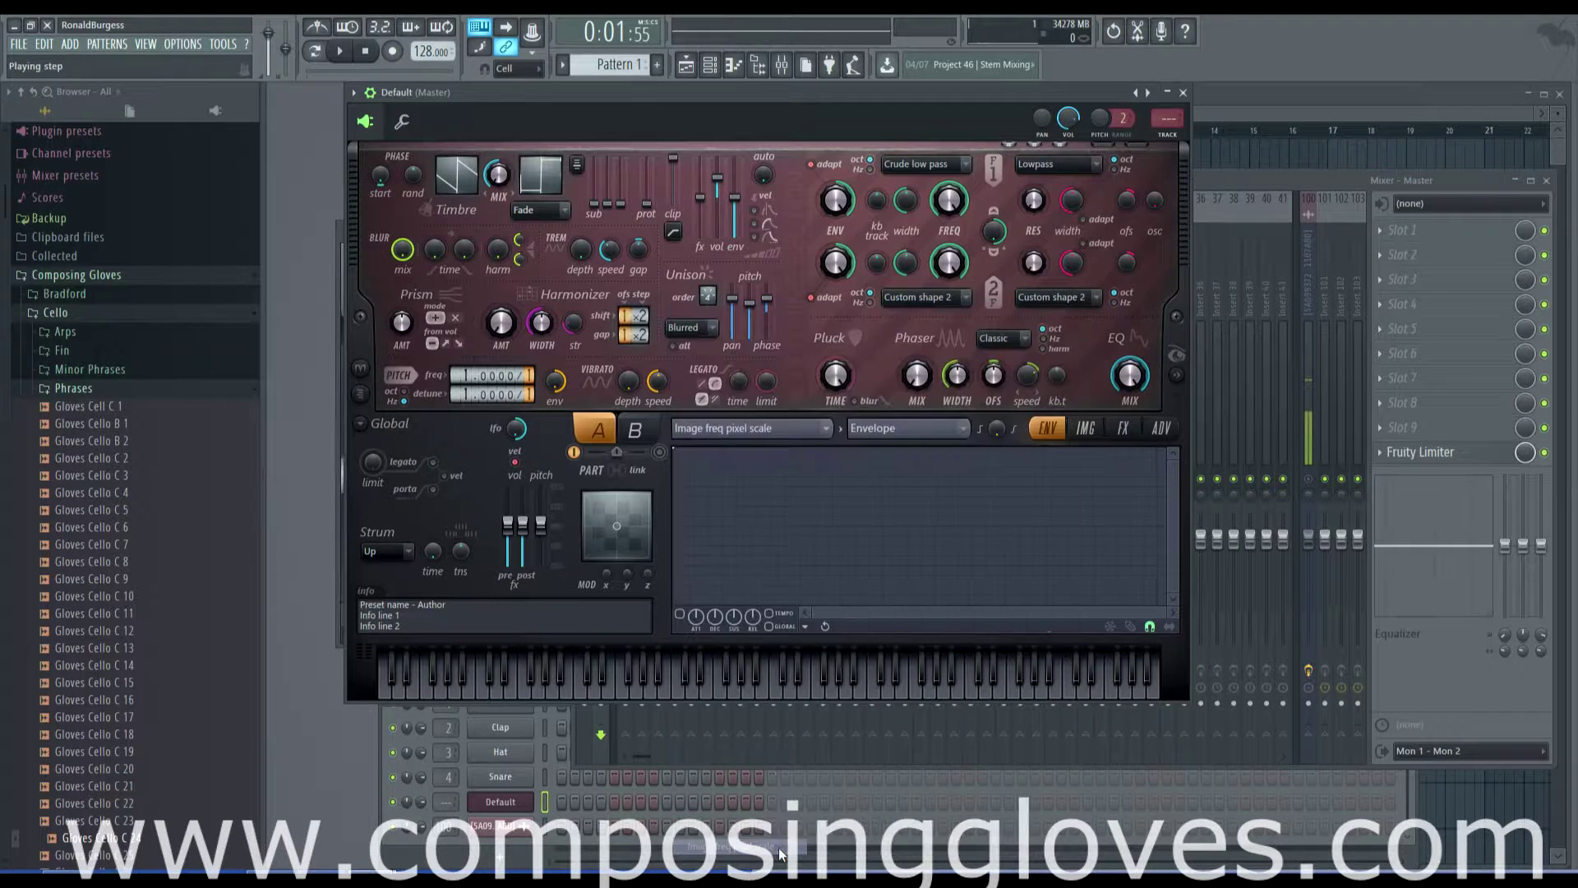
- Check the articulator choices for the Image freq pixel scale target, and return to the image section
left_click(884, 431)
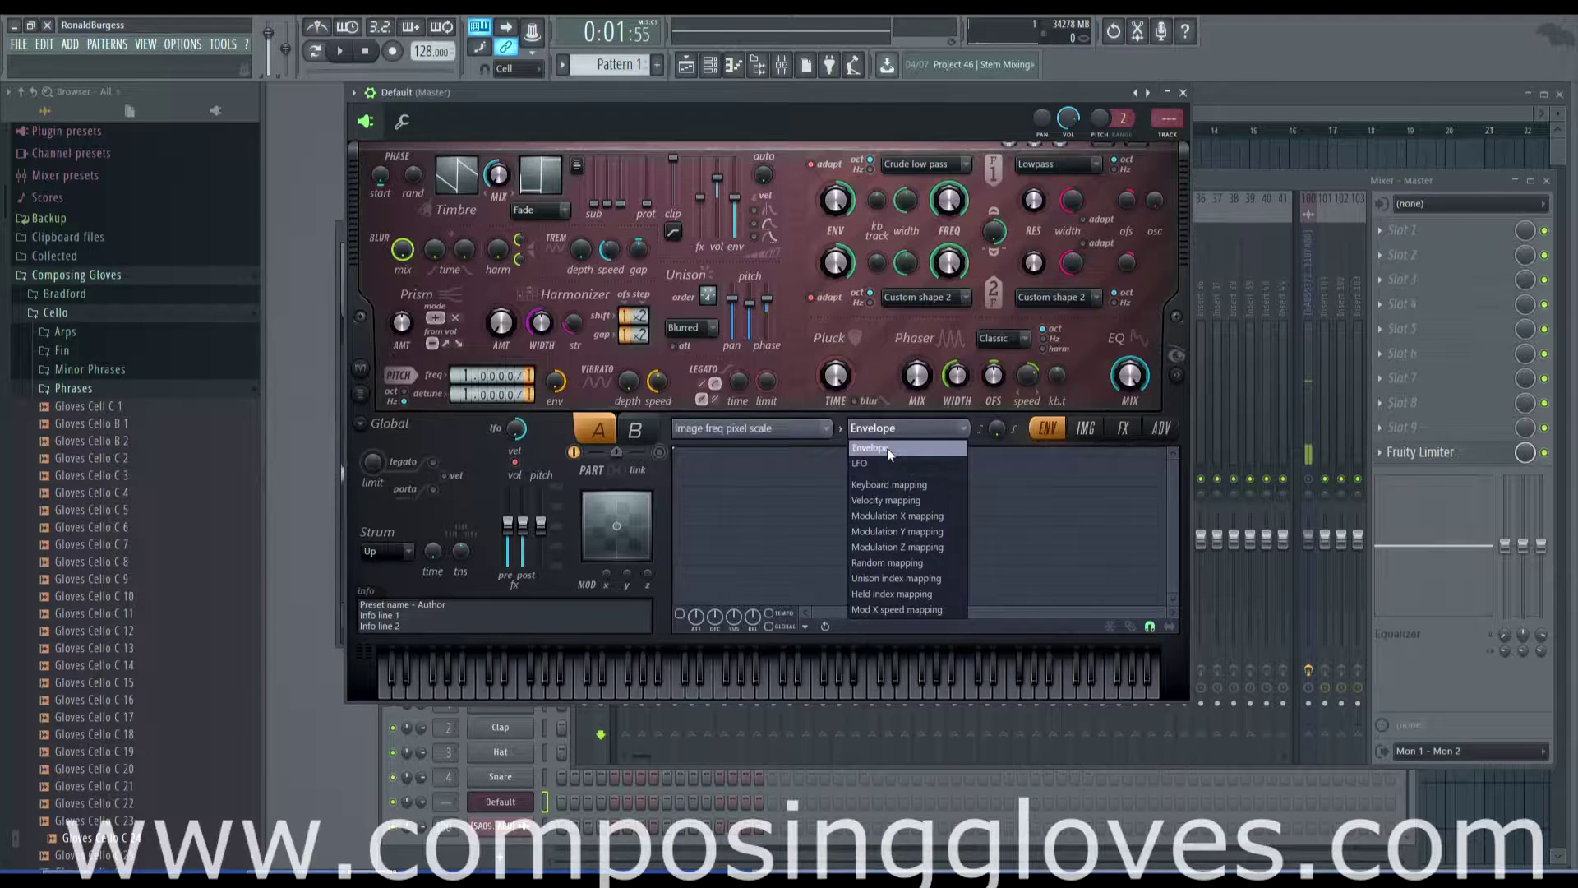
left_click(886, 447)
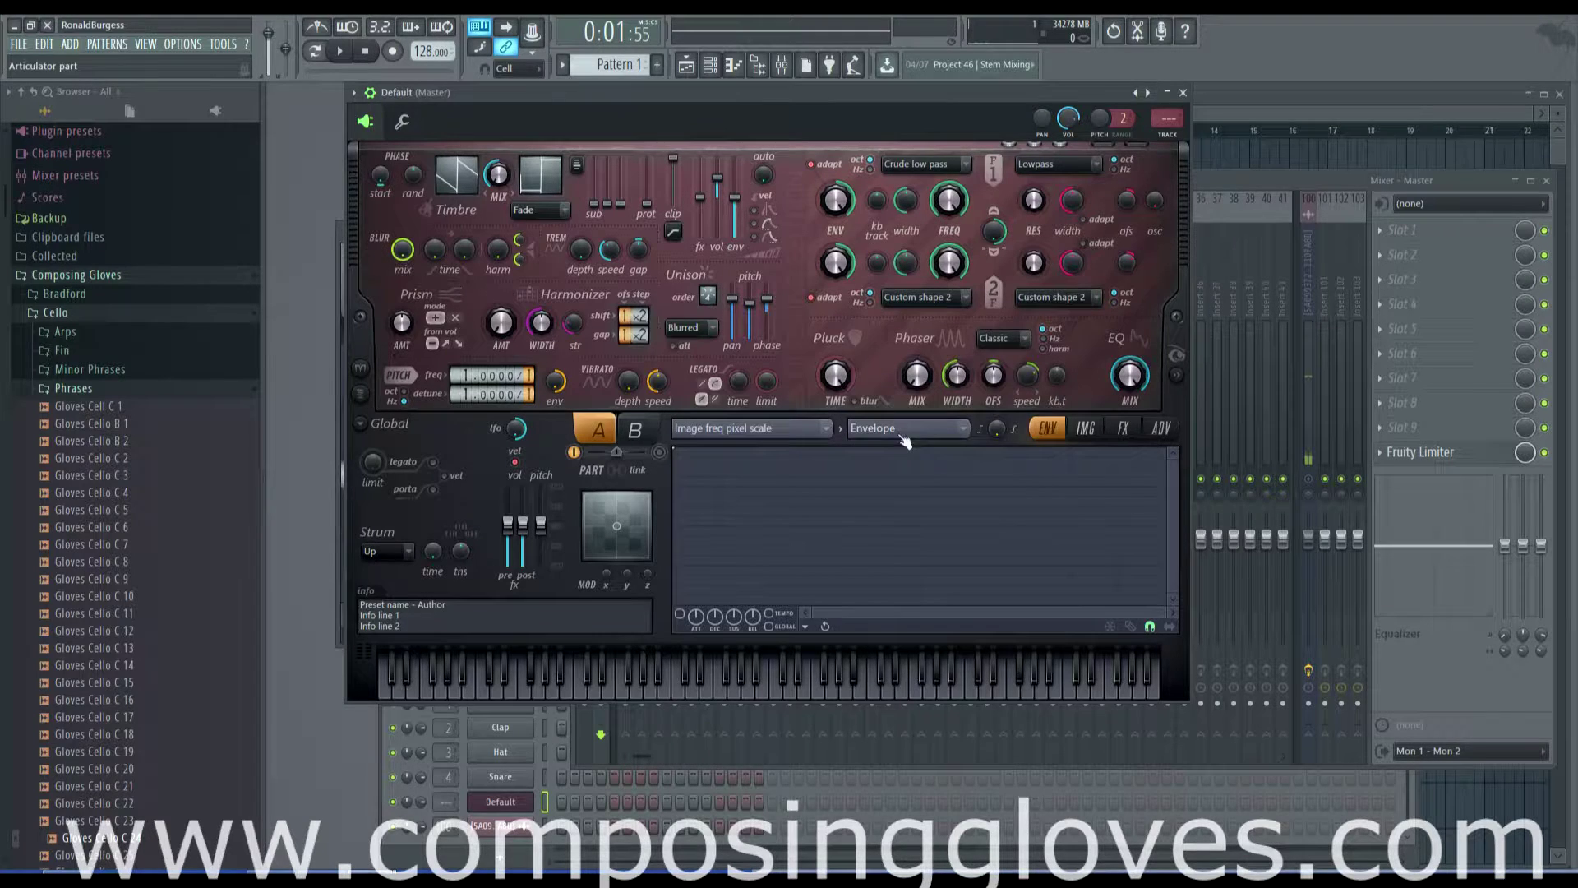
left_click(746, 429)
left_click(1170, 461)
left_click(1085, 428)
left_click(1047, 428)
left_click(1085, 428)
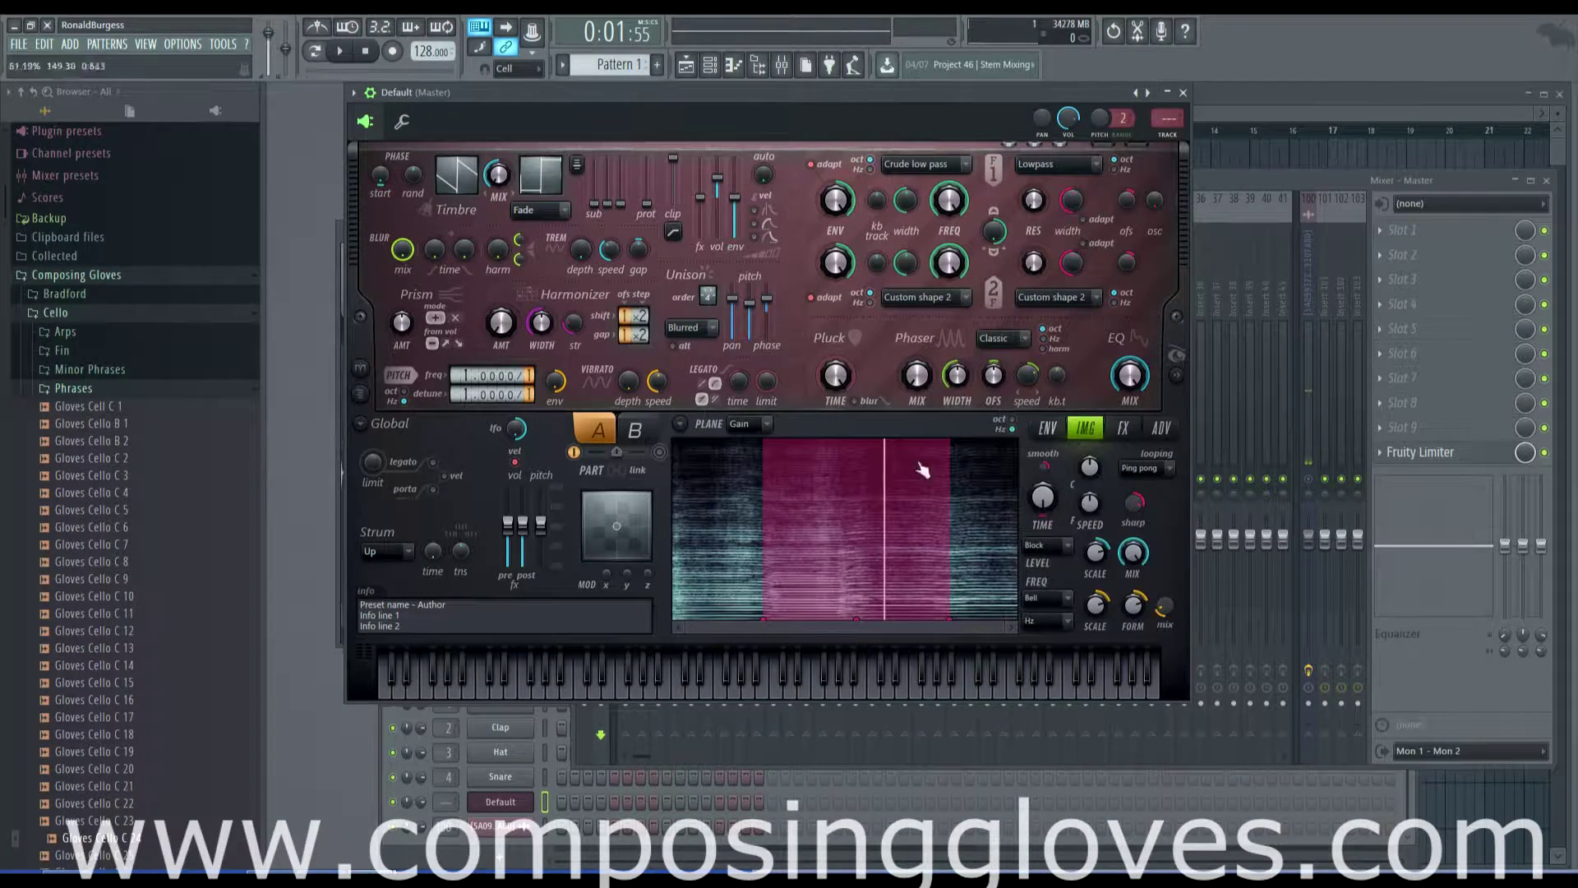
- Zoom in on a short section of the cello image and apply Set viewed zone as loop region
left_click(681, 424)
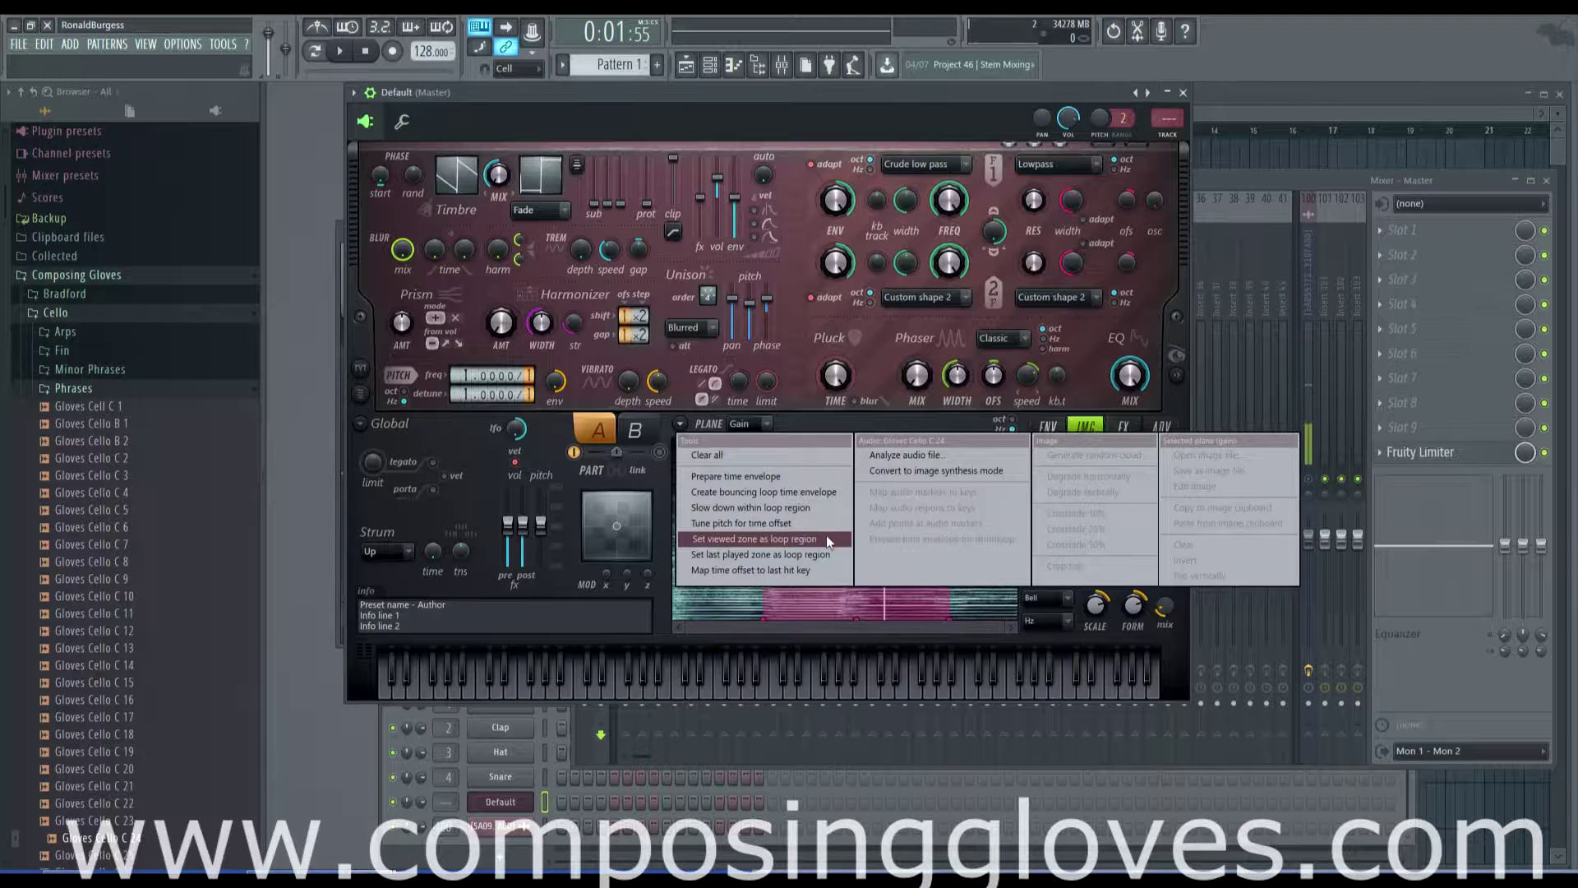
left_click(969, 630)
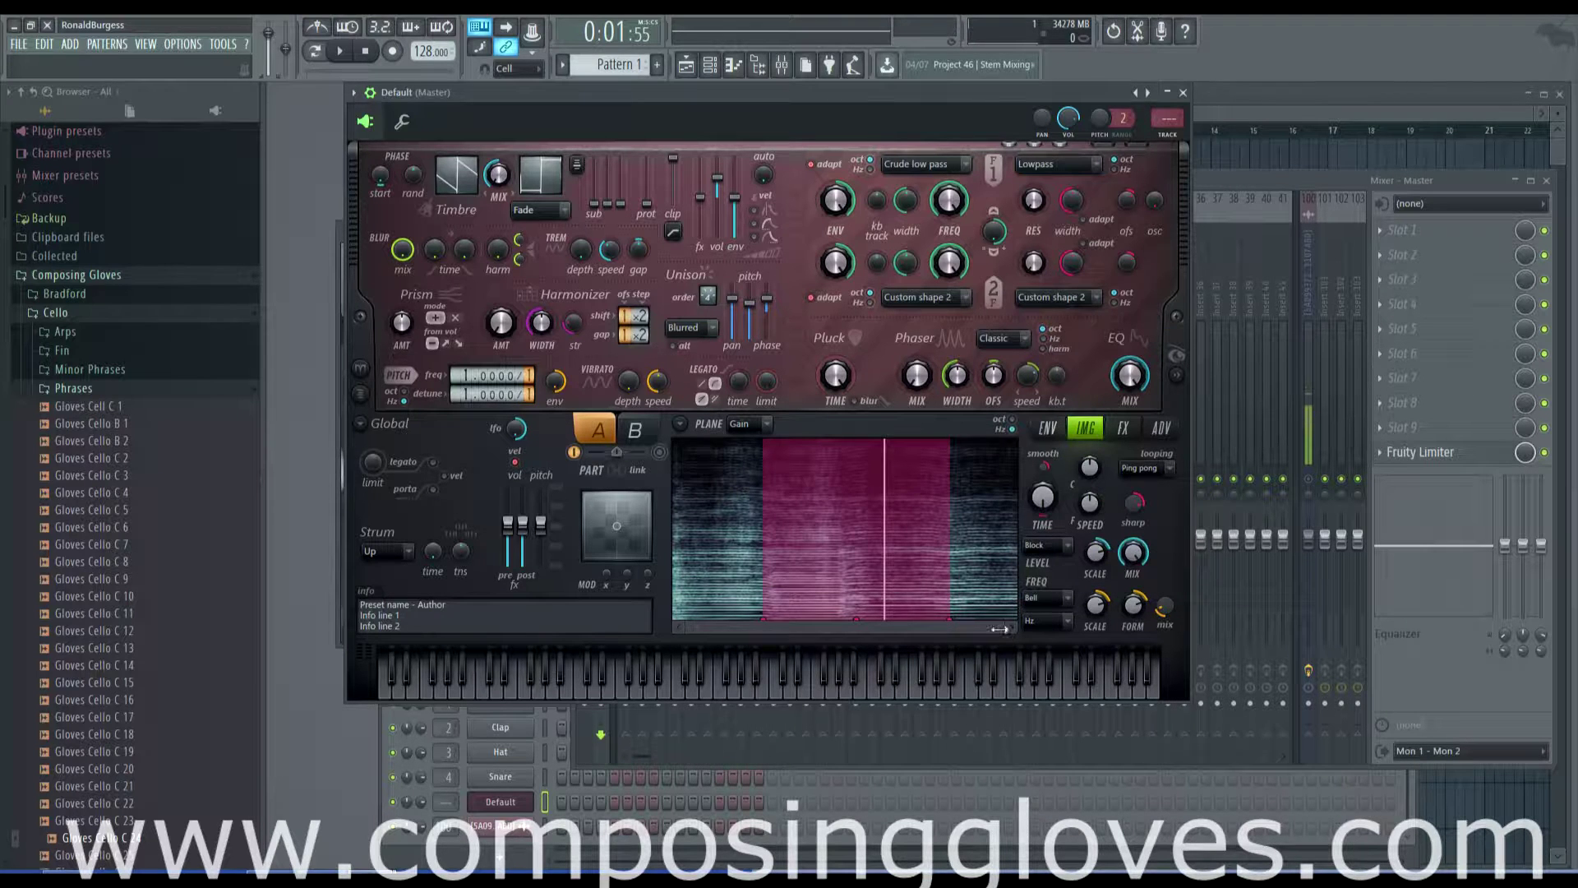
left_click_drag(998, 629, 751, 624)
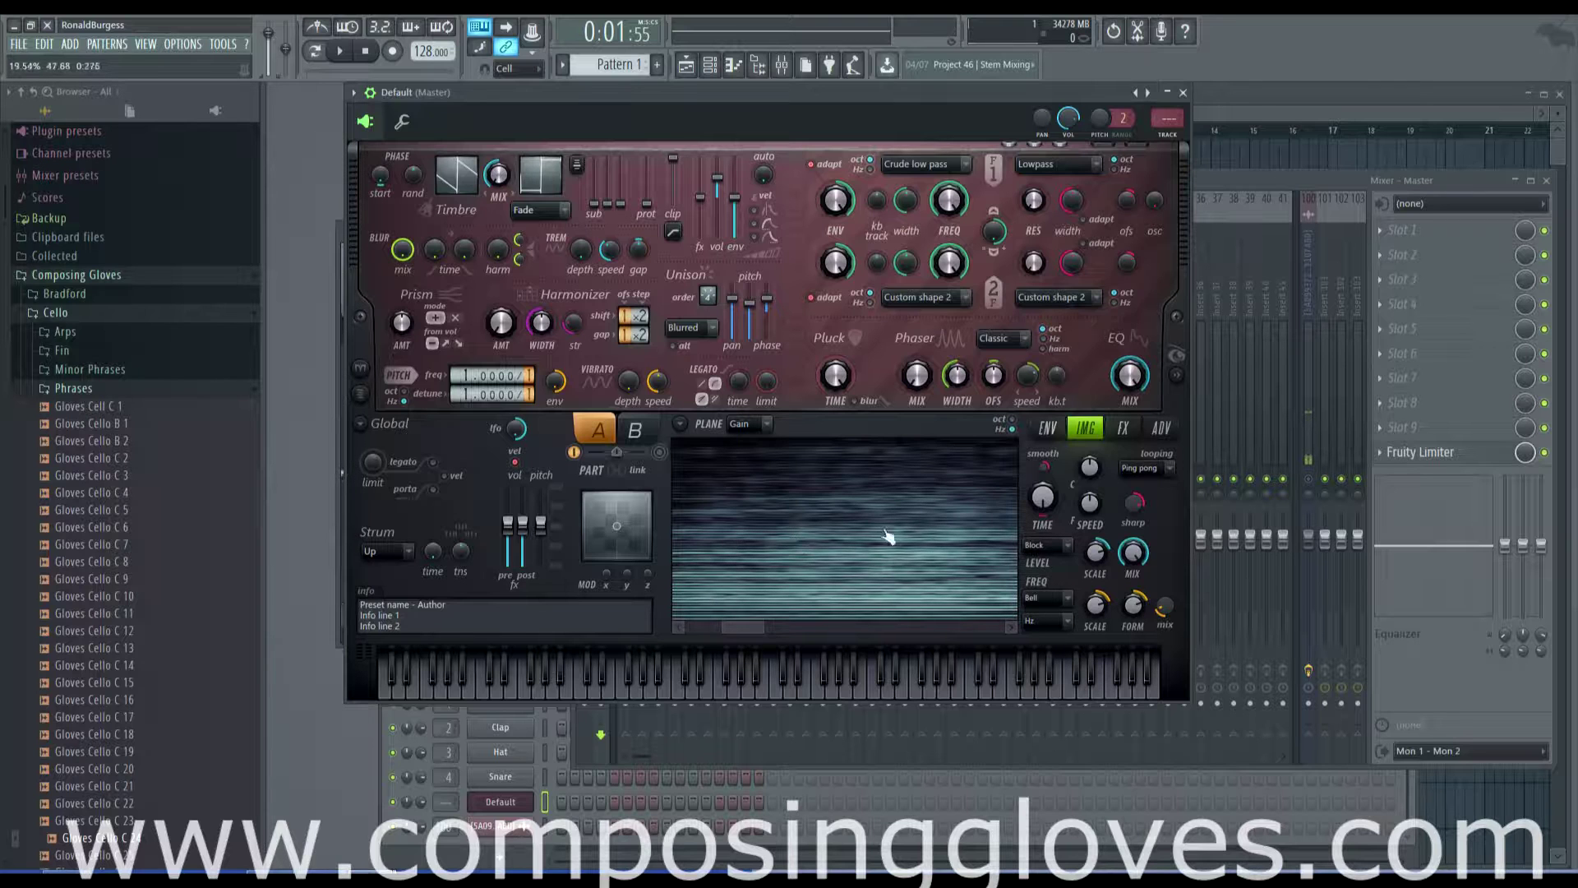
left_click(682, 424)
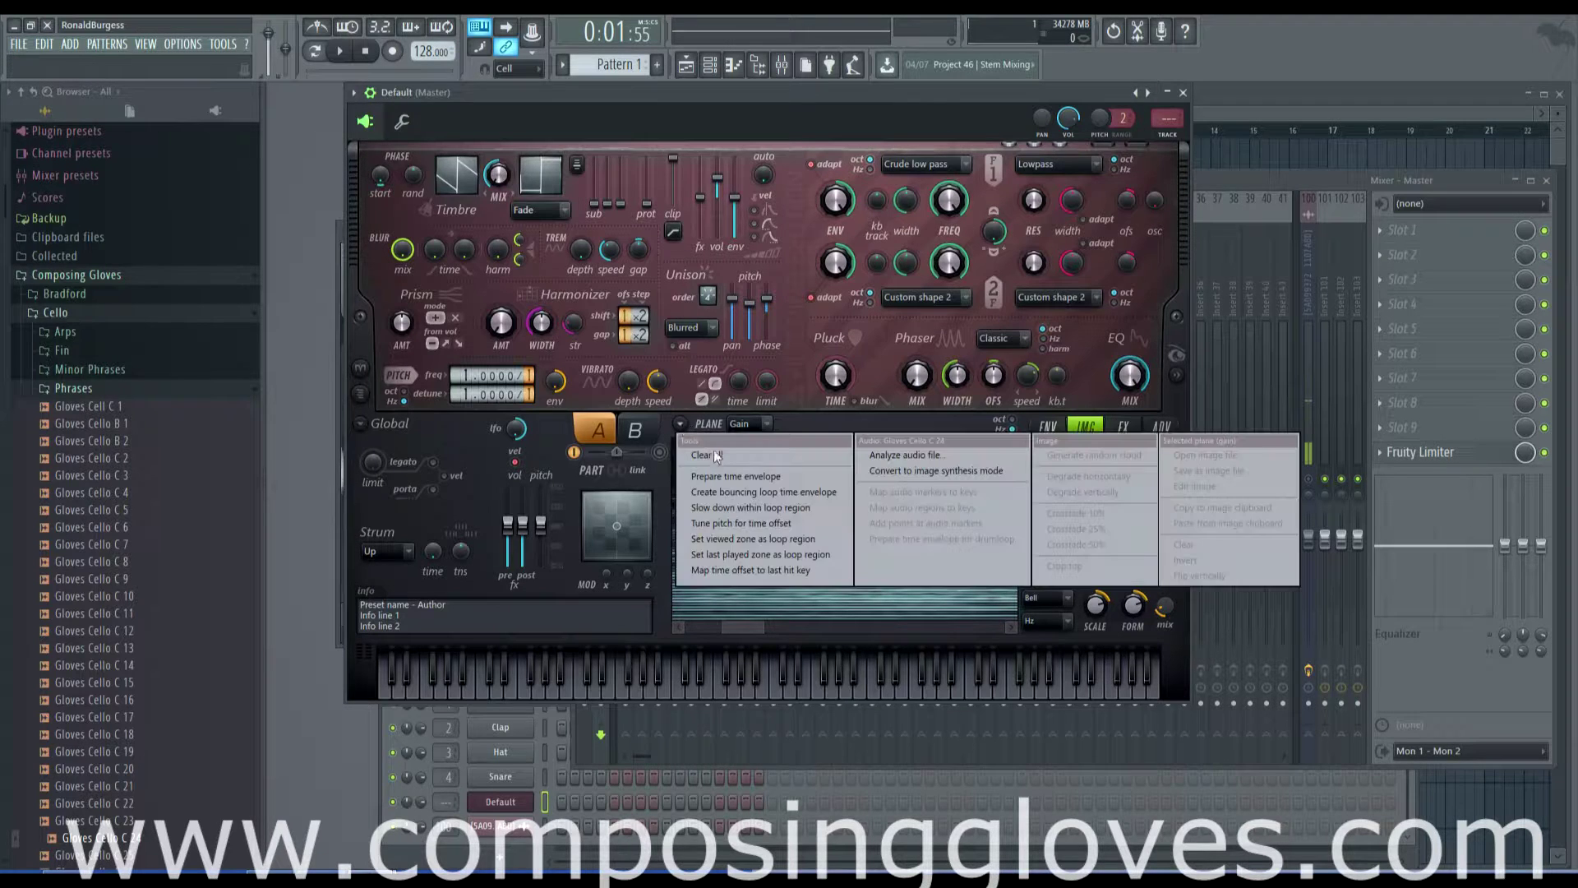
left_click(820, 540)
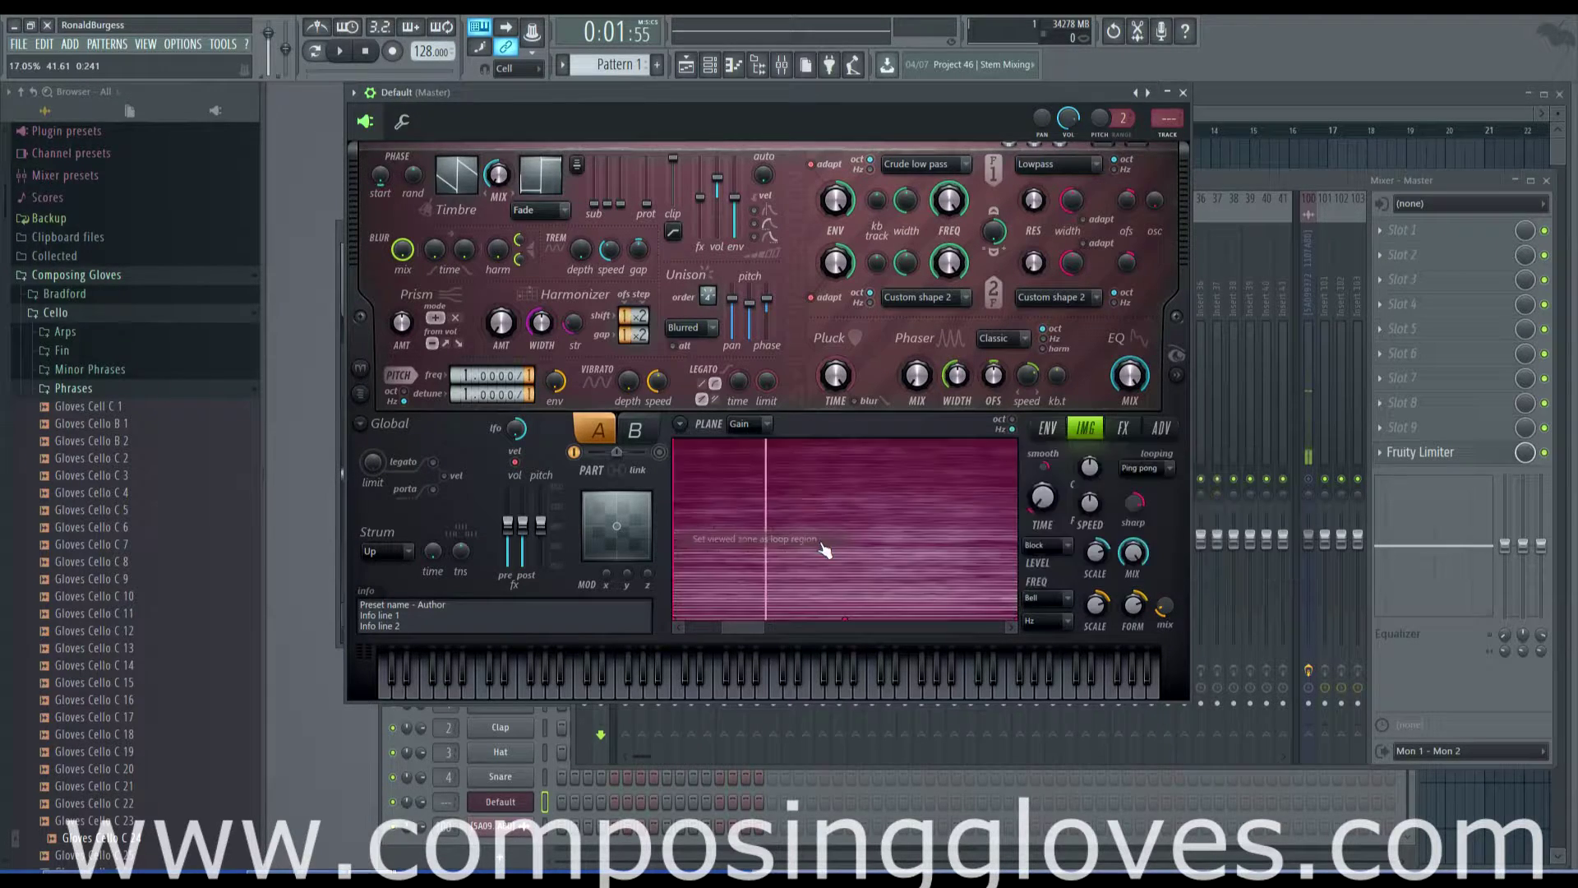
- Zoom the cello image back out and apply Set last played zone as loop region
left_click_drag(767, 623, 706, 615)
left_click(681, 425)
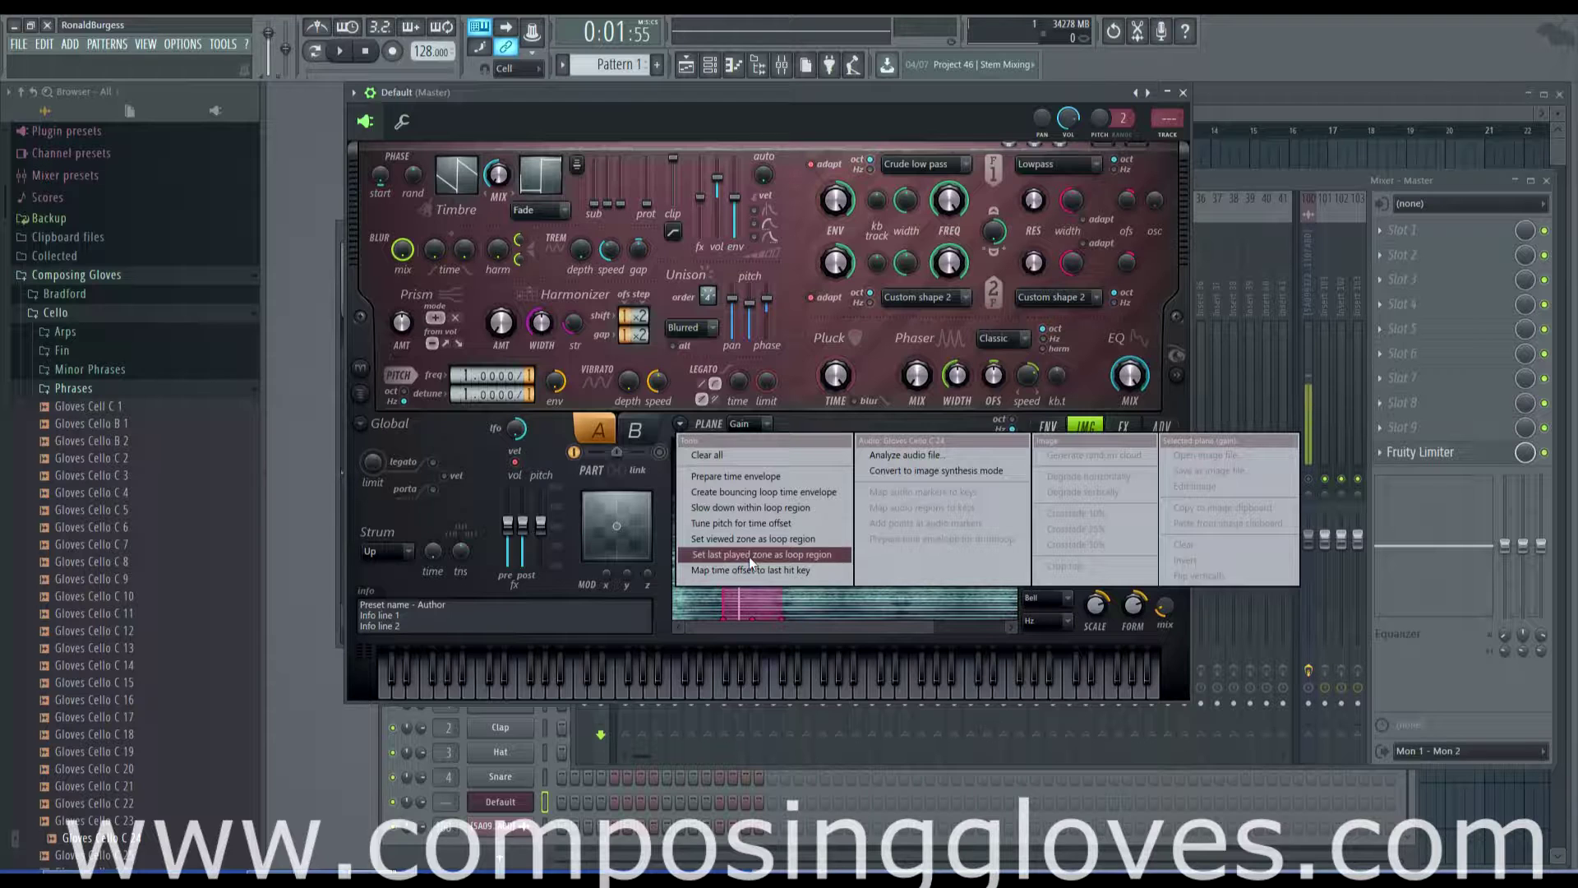
left_click(814, 615)
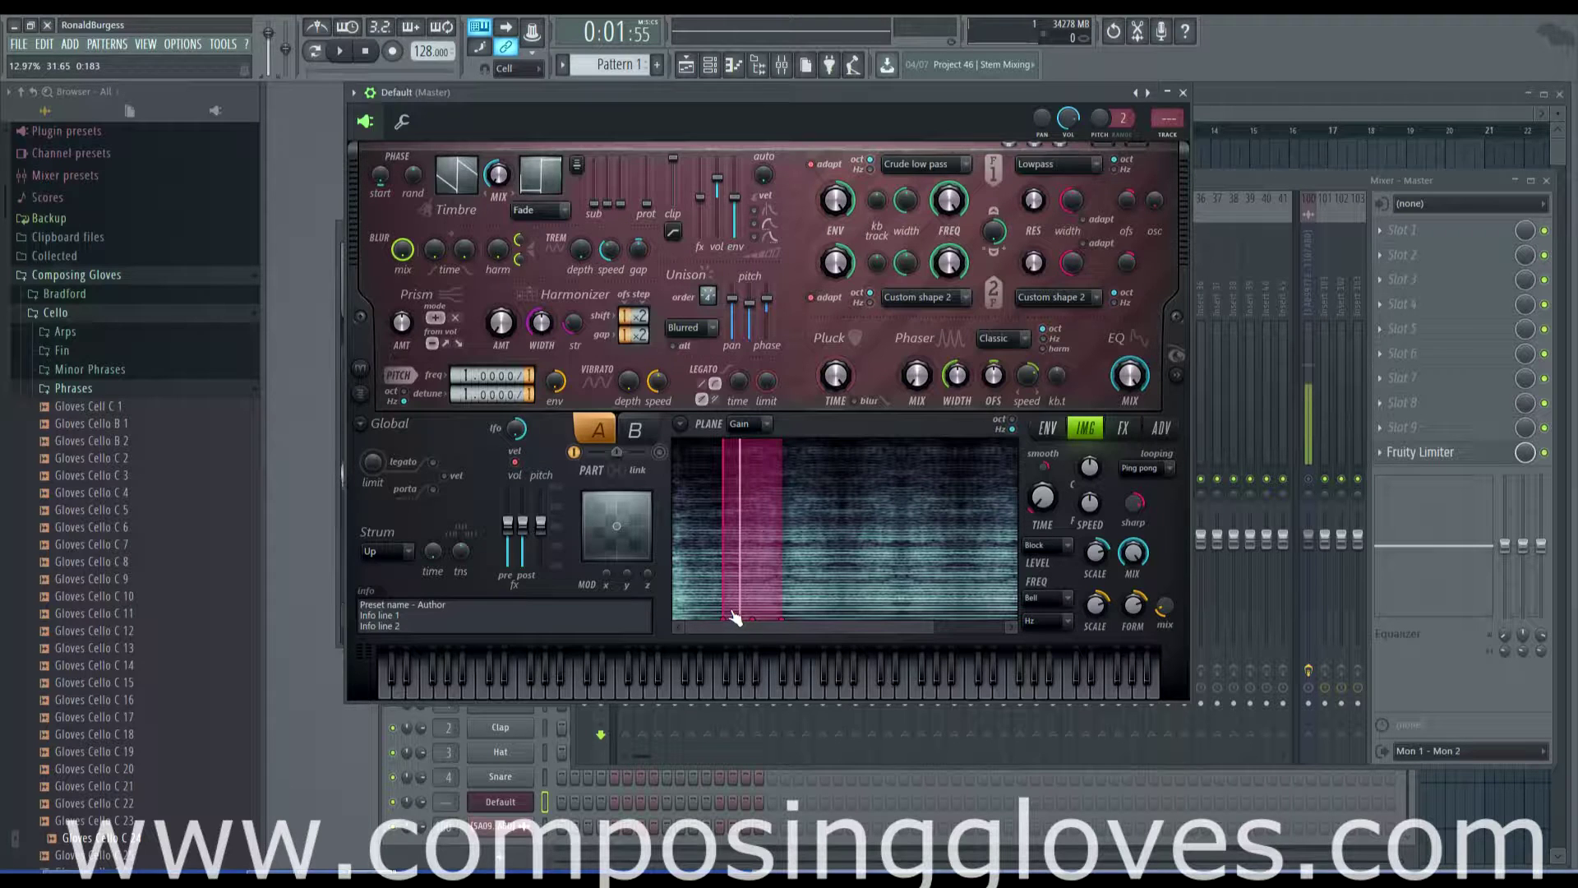
left_click(681, 427)
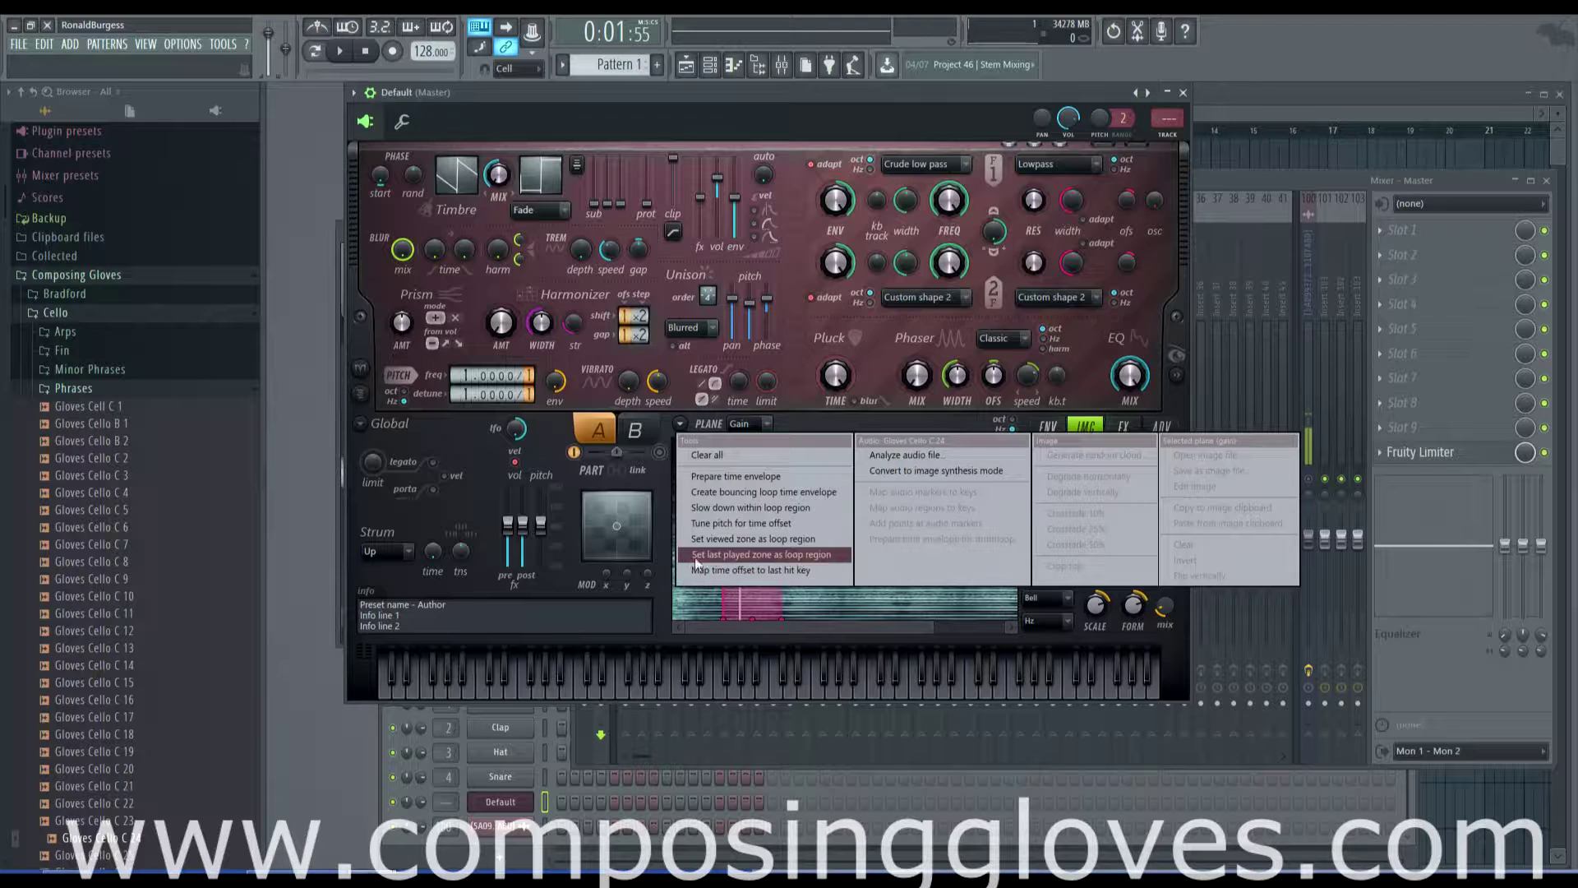
left_click(737, 554)
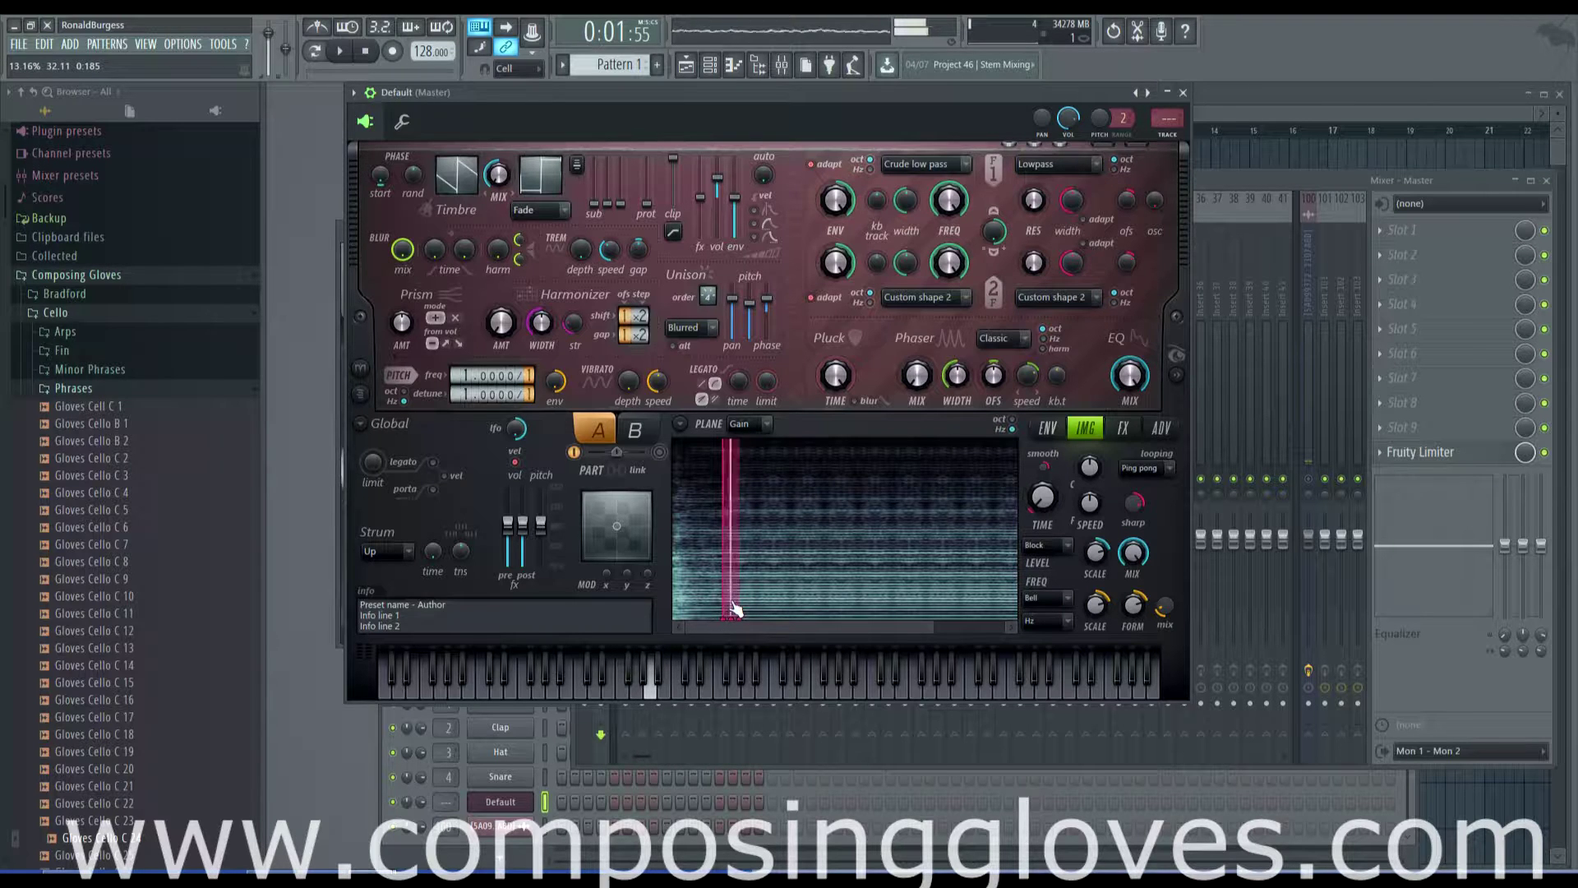
- Check the Map time offset to last hit key option, and load the Gloves Cello C 6 sample into the image section
left_click(680, 423)
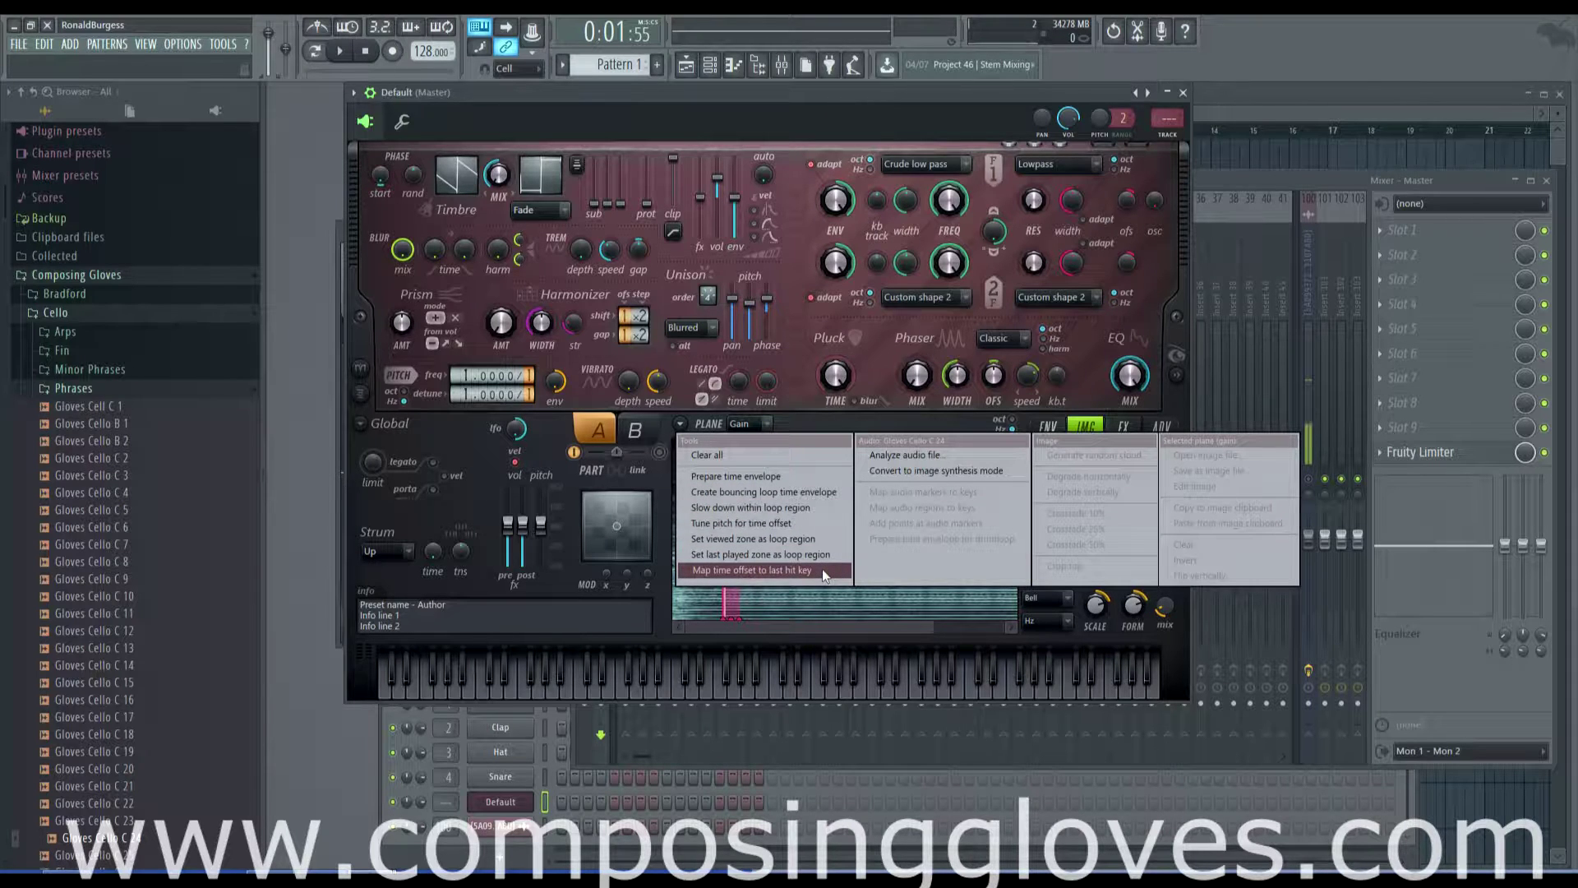
left_click(768, 624)
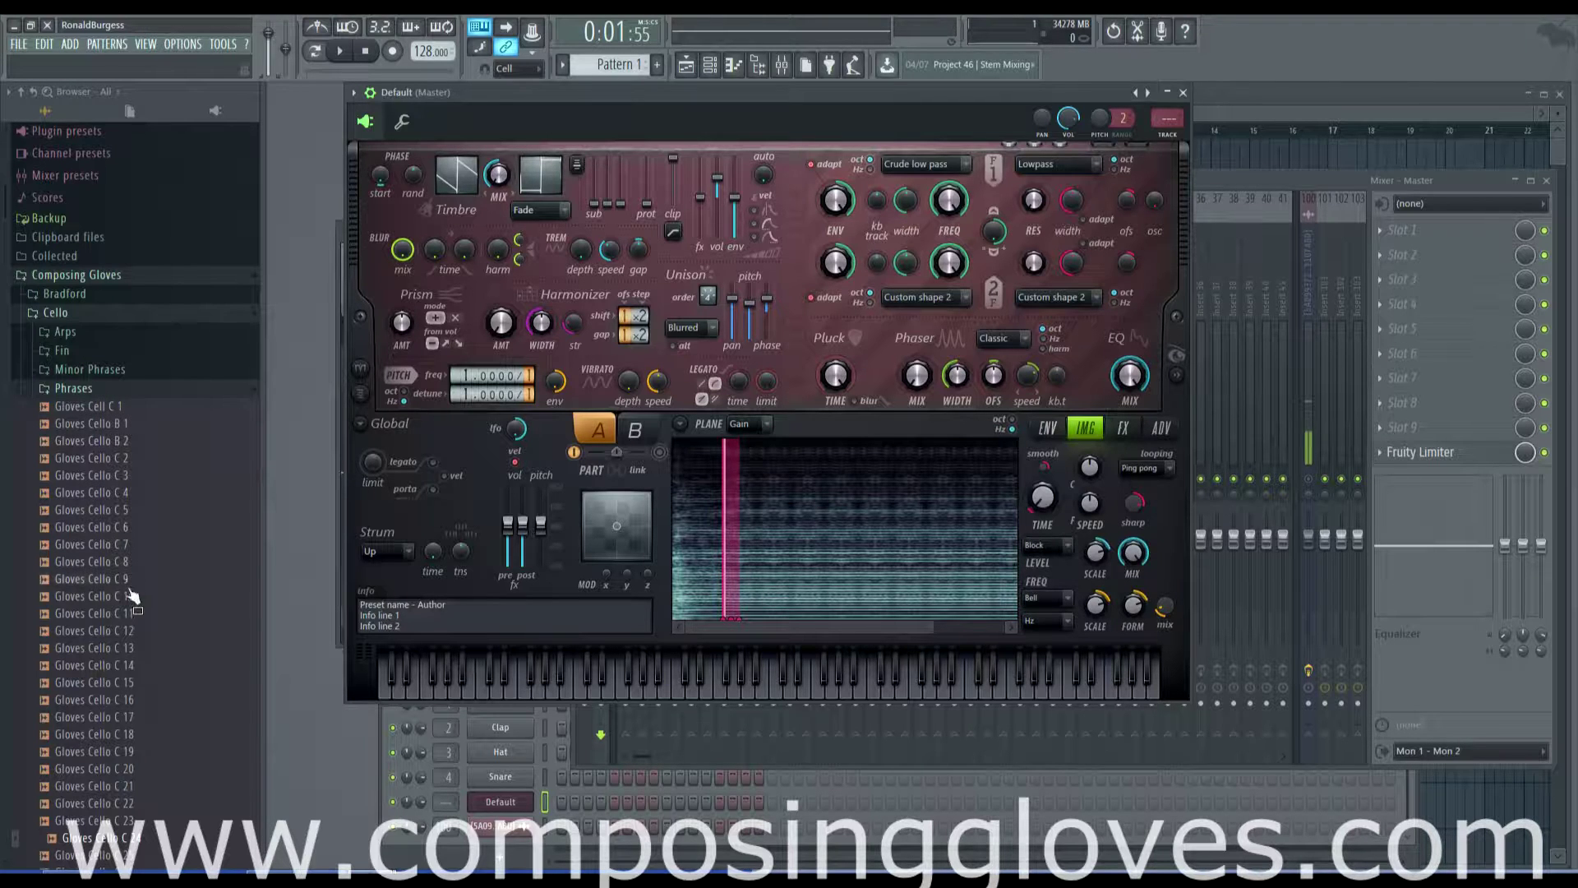
left_click(105, 533)
left_click_drag(104, 532, 764, 556)
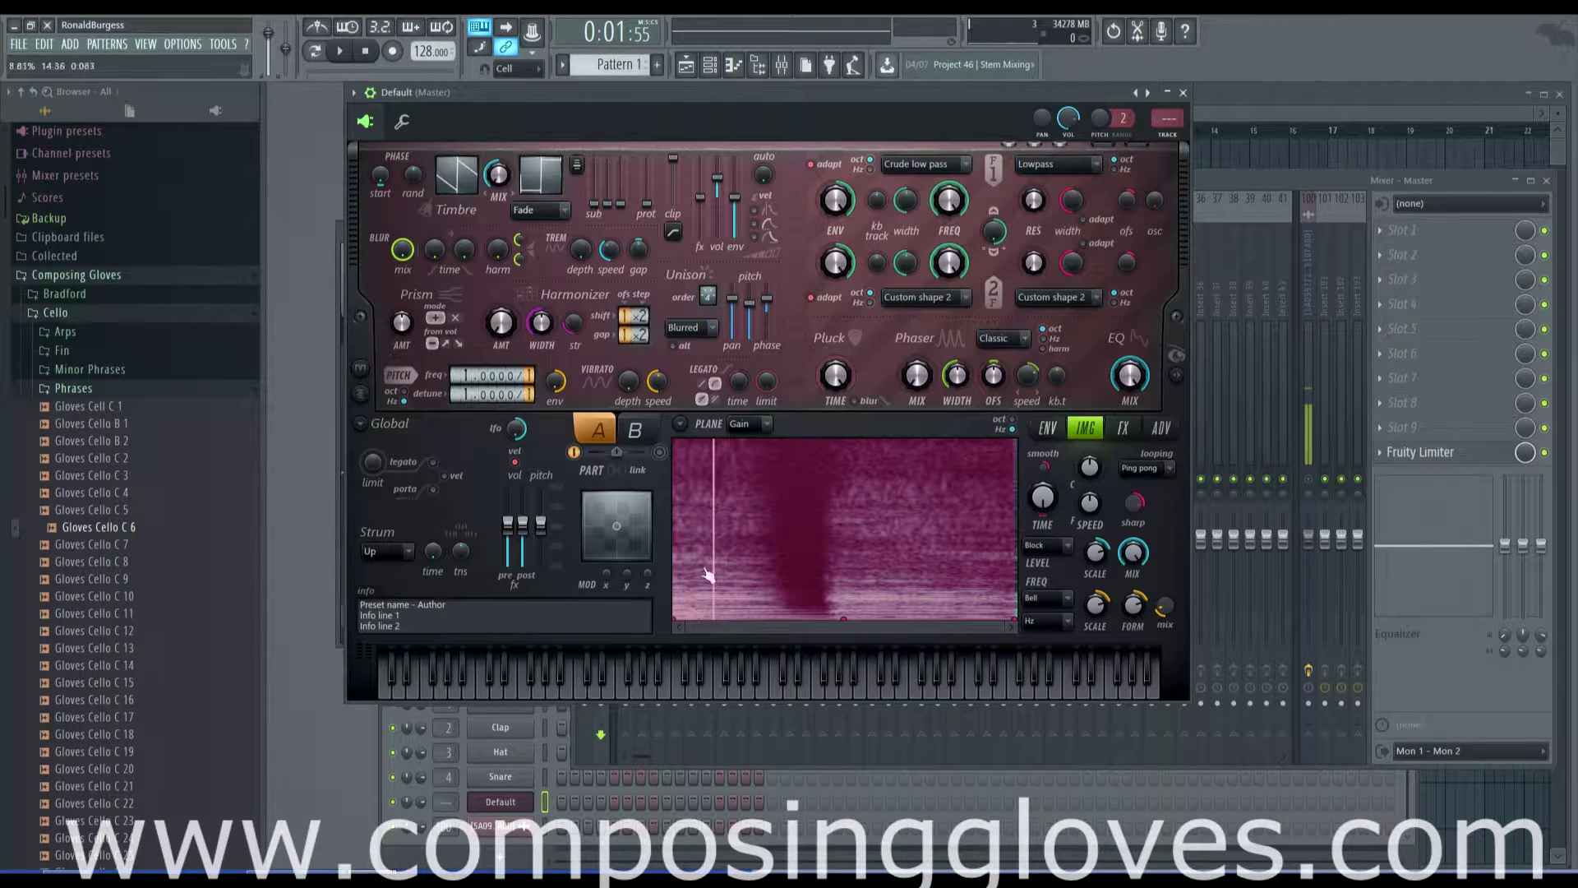
- Apply Map time offset to last hit key, and repeat the mapping for another played key
left_click(679, 424)
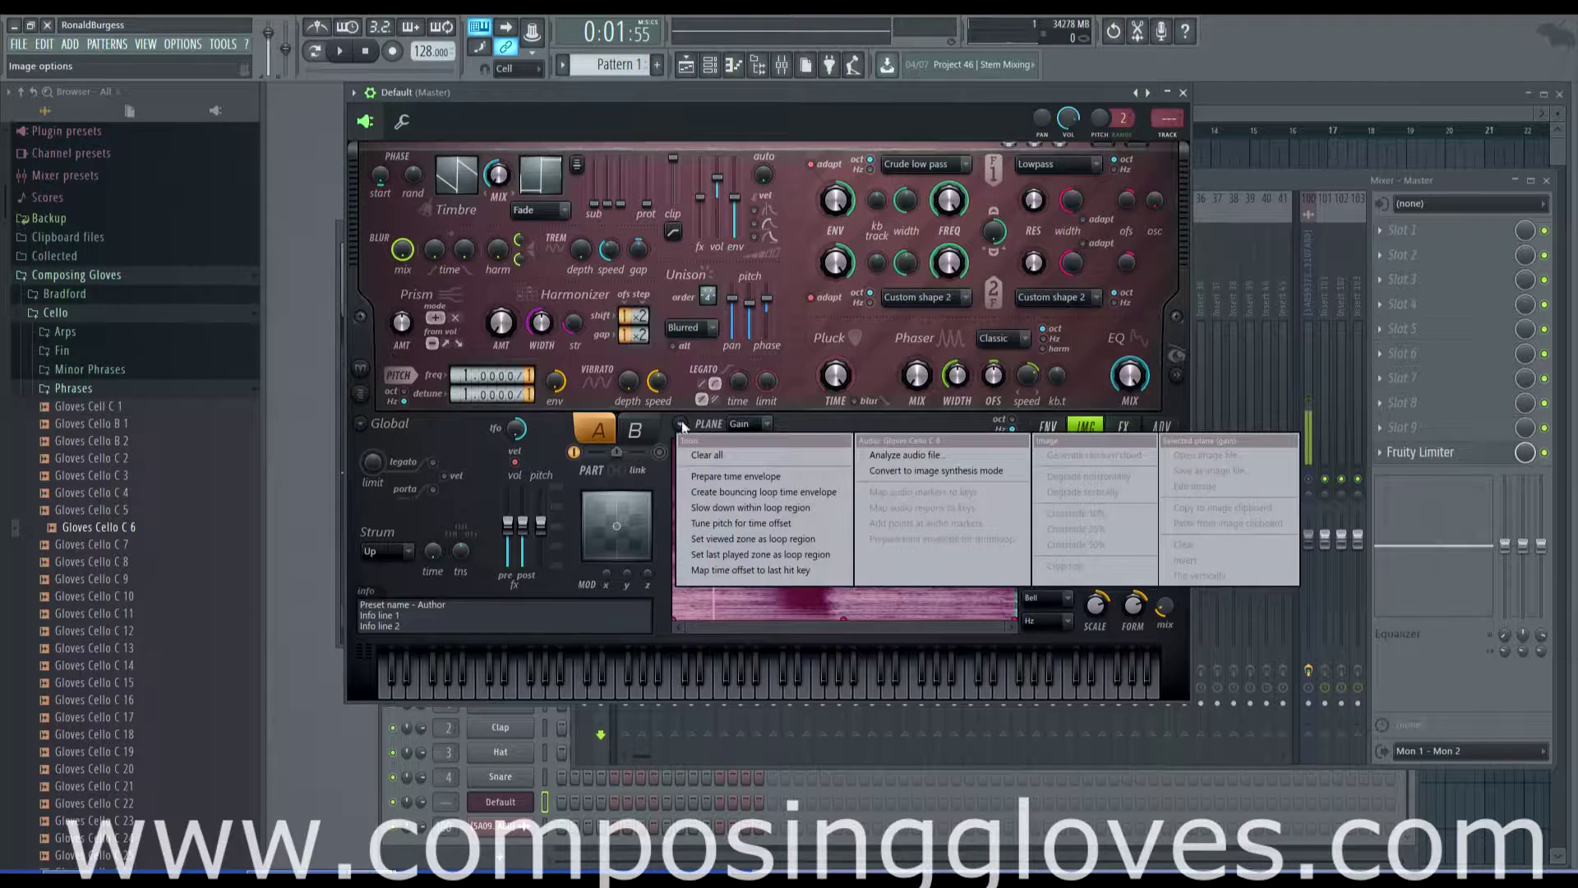
left_click(813, 570)
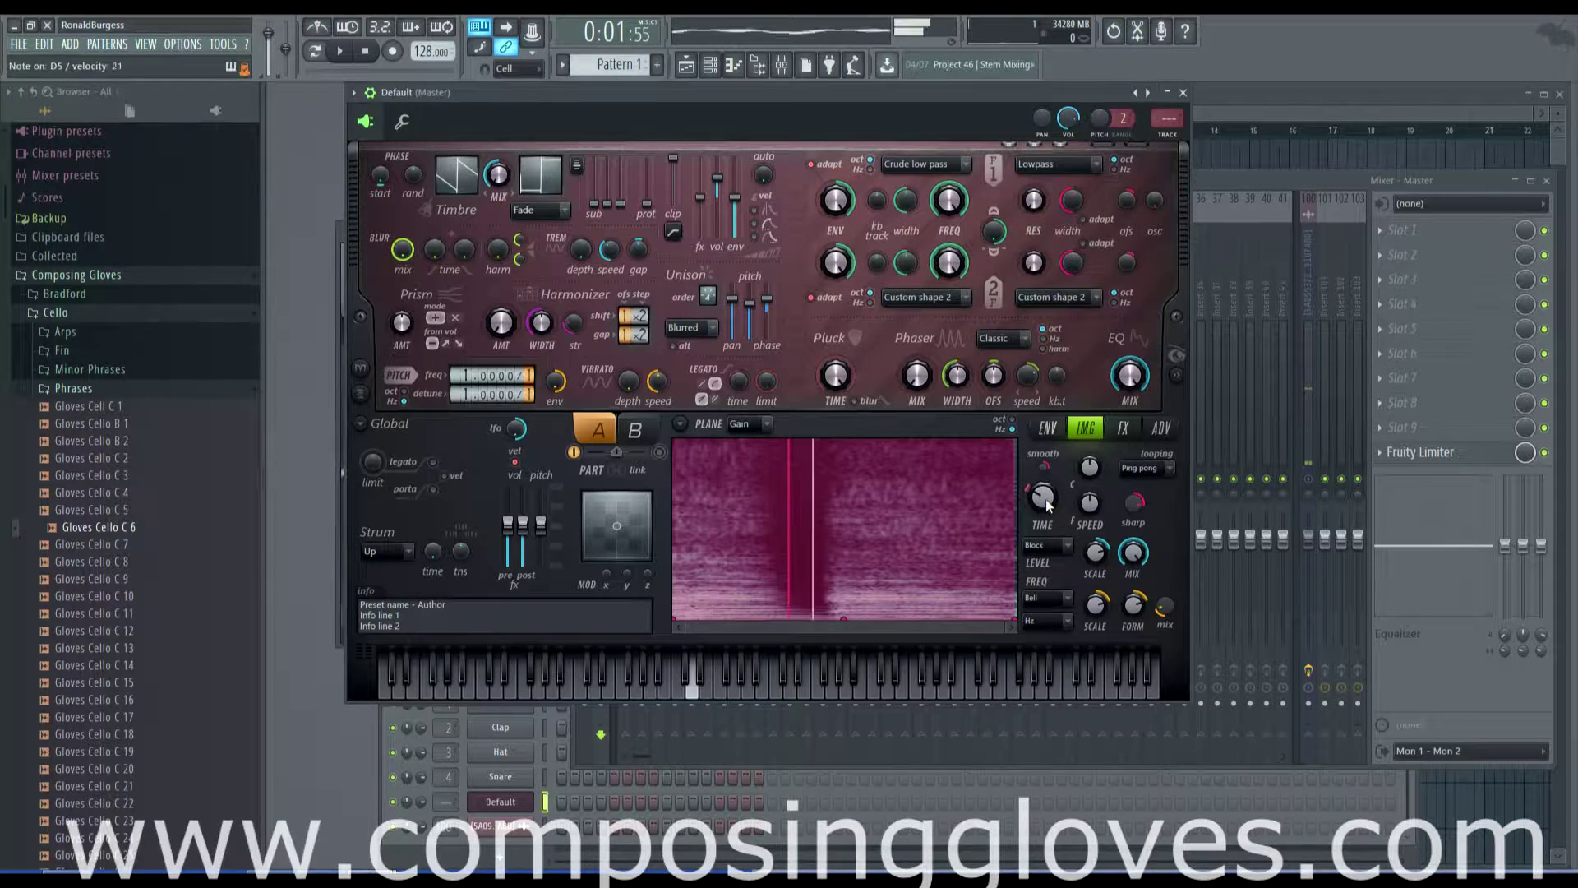
left_click(681, 424)
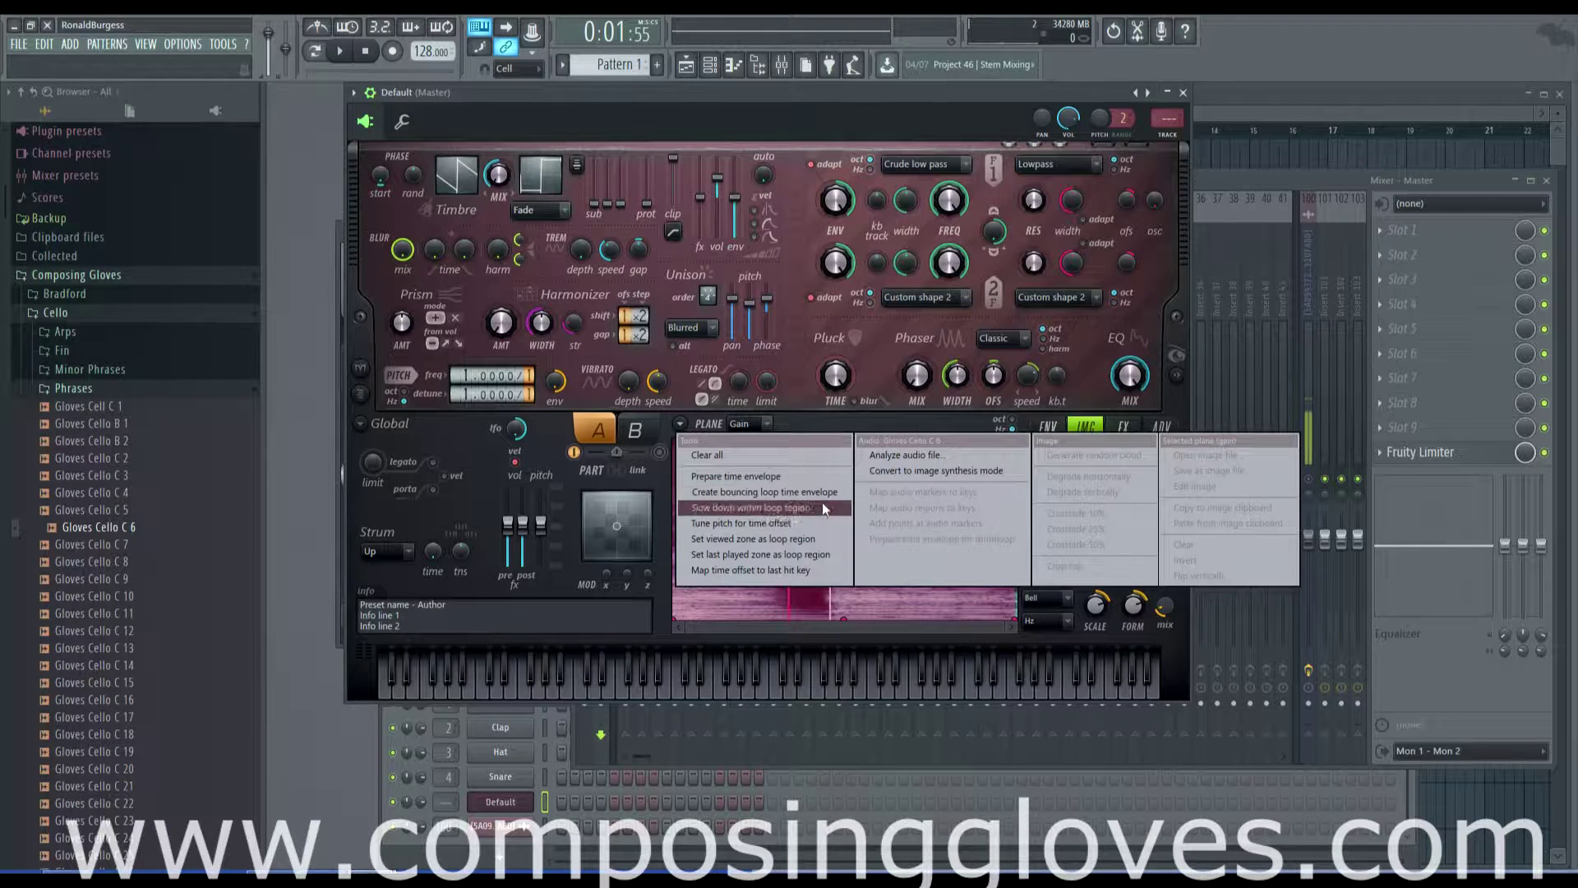
left_click(825, 569)
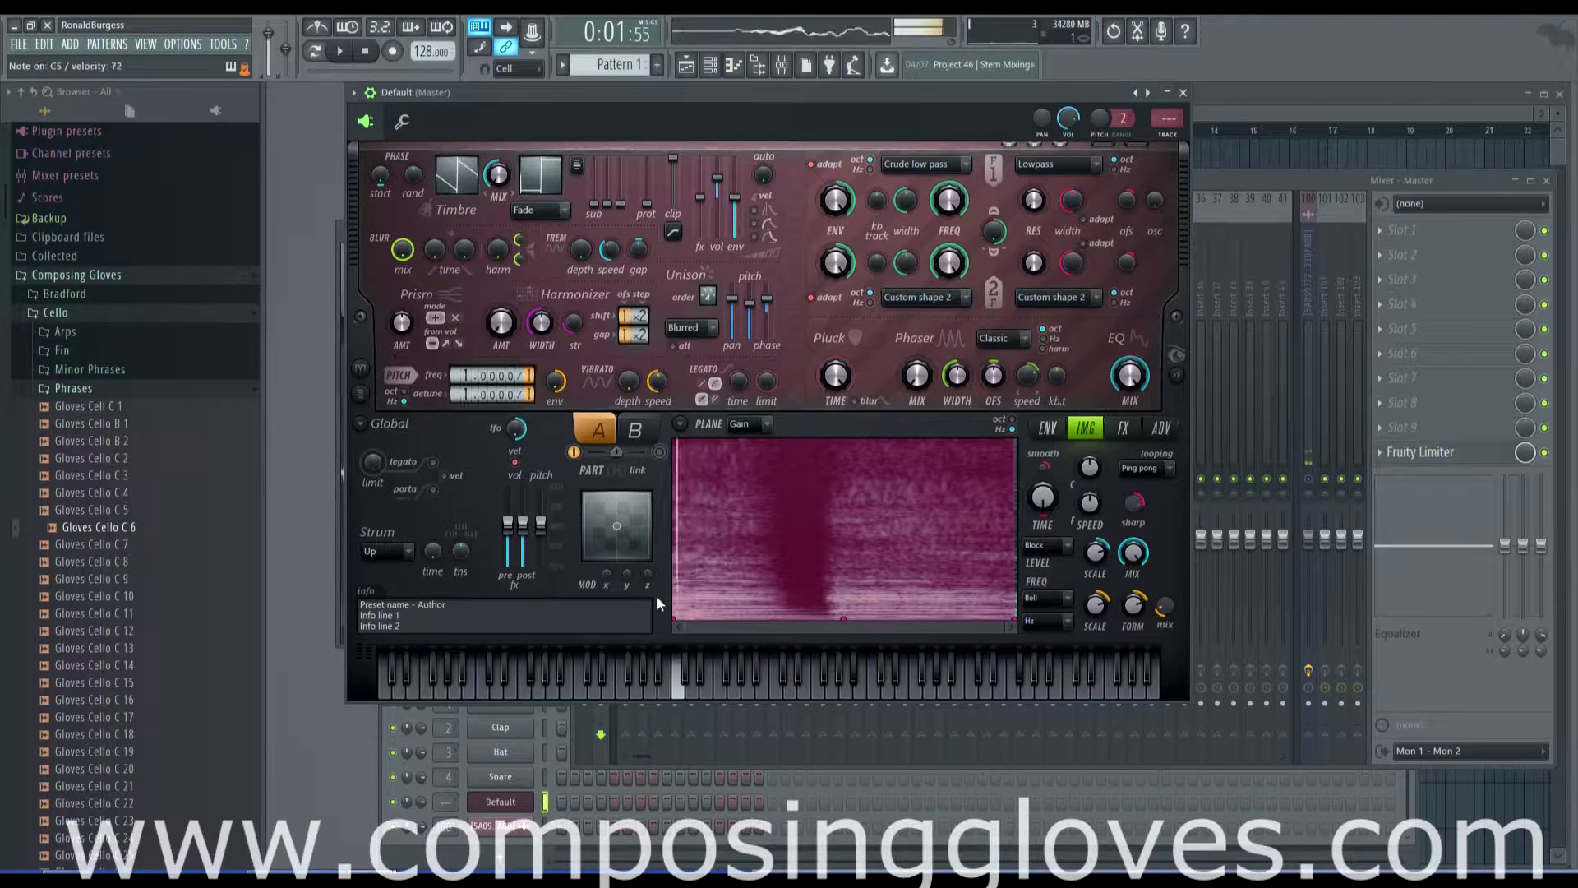
- Reset the synth to the Default preset, and collapse the Phrases and Composing Gloves folders in the browser
right_click(1133, 93)
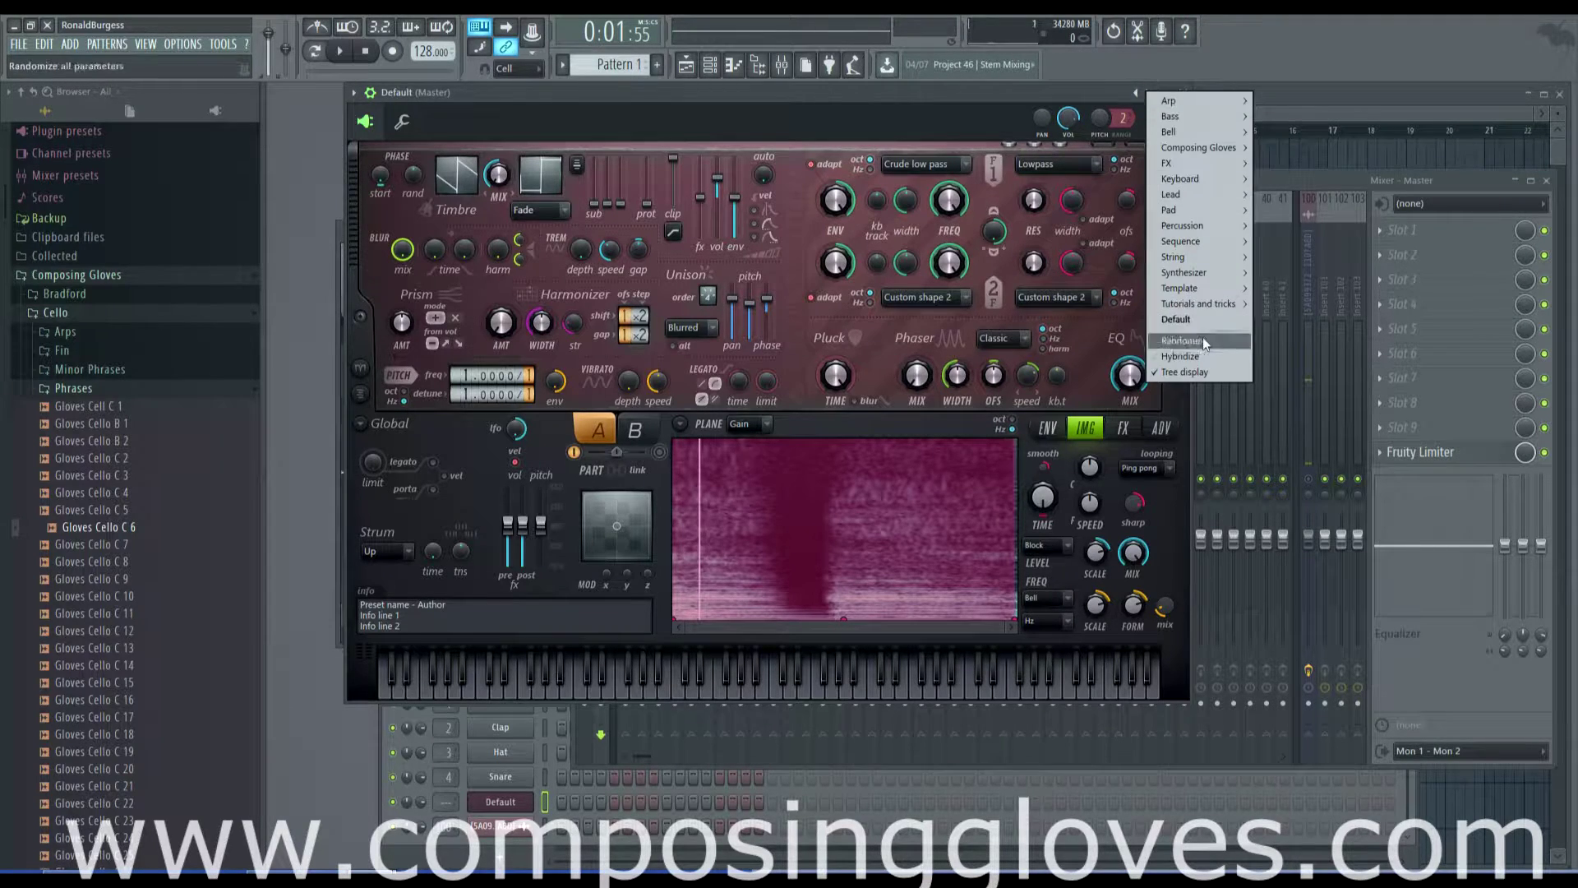
left_click(1211, 316)
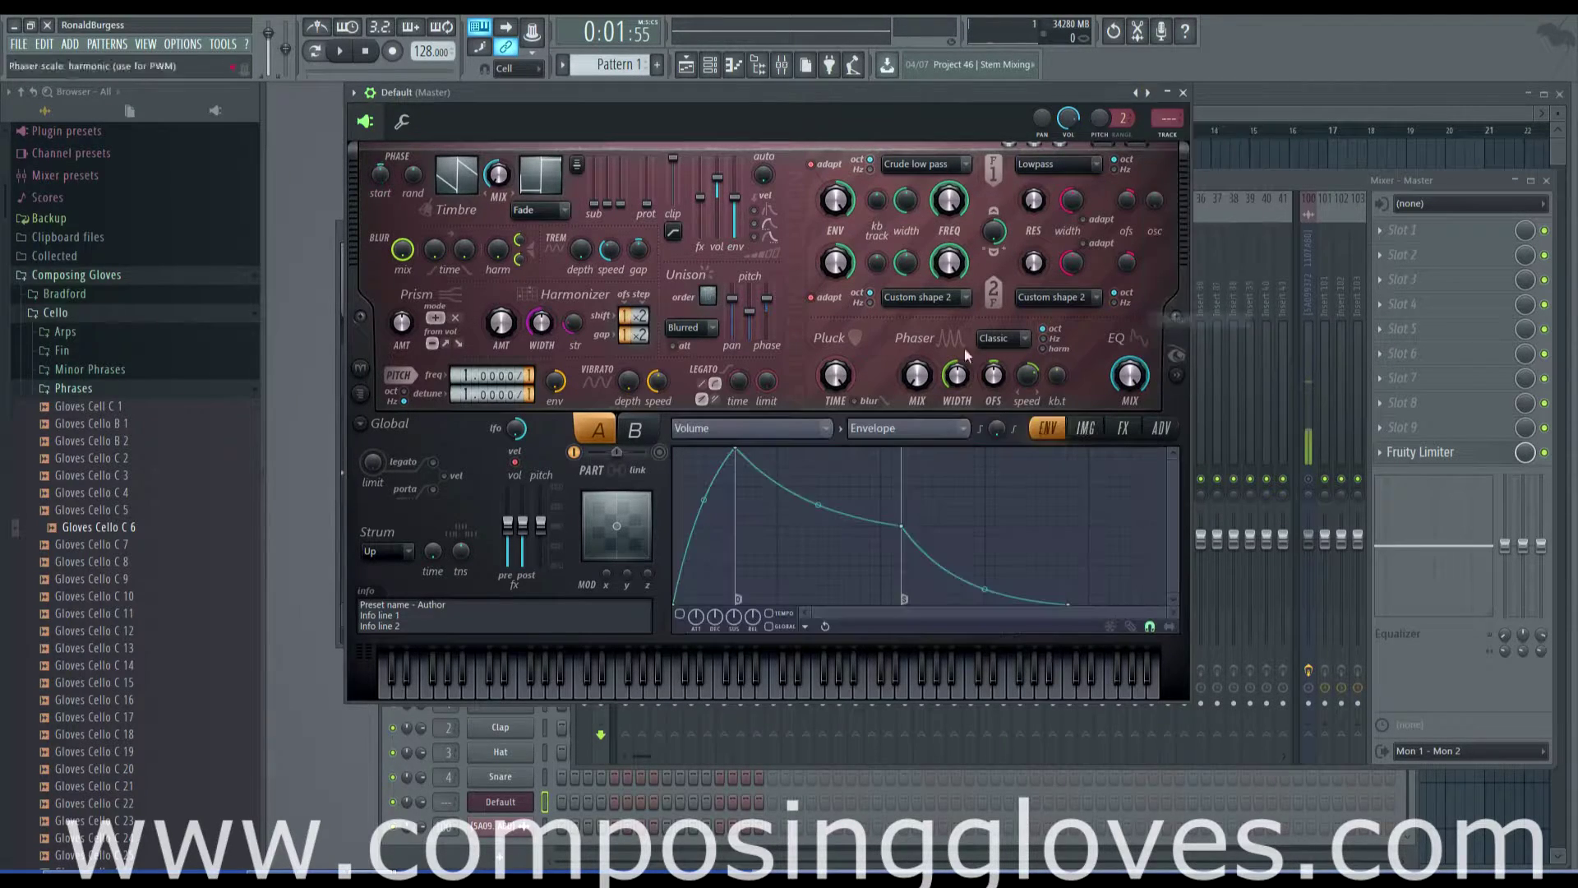
left_click(131, 388)
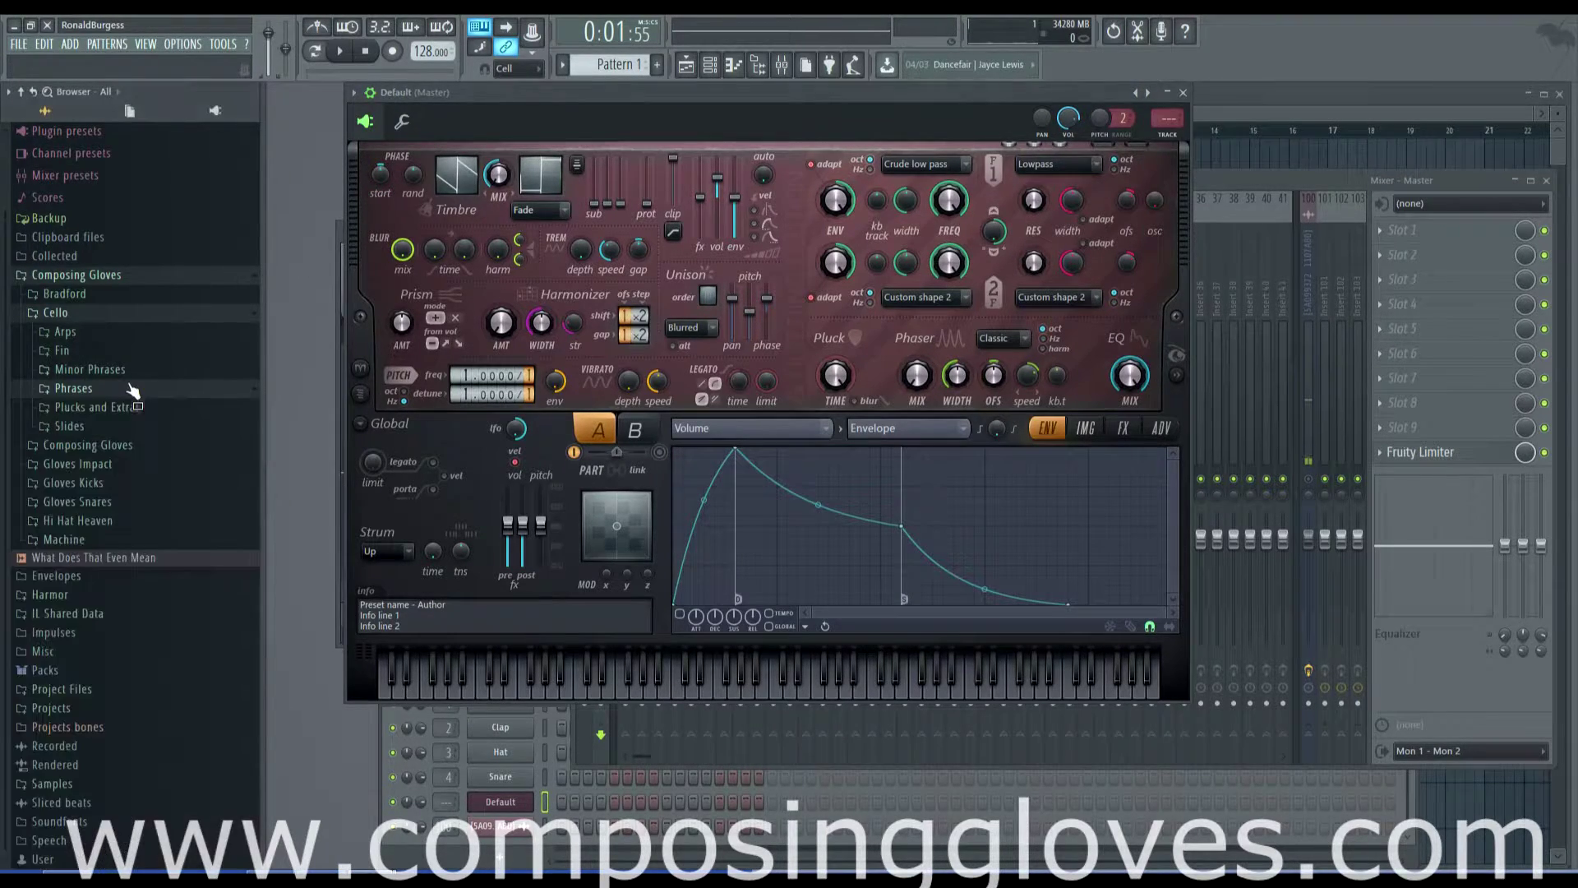
left_click(79, 275)
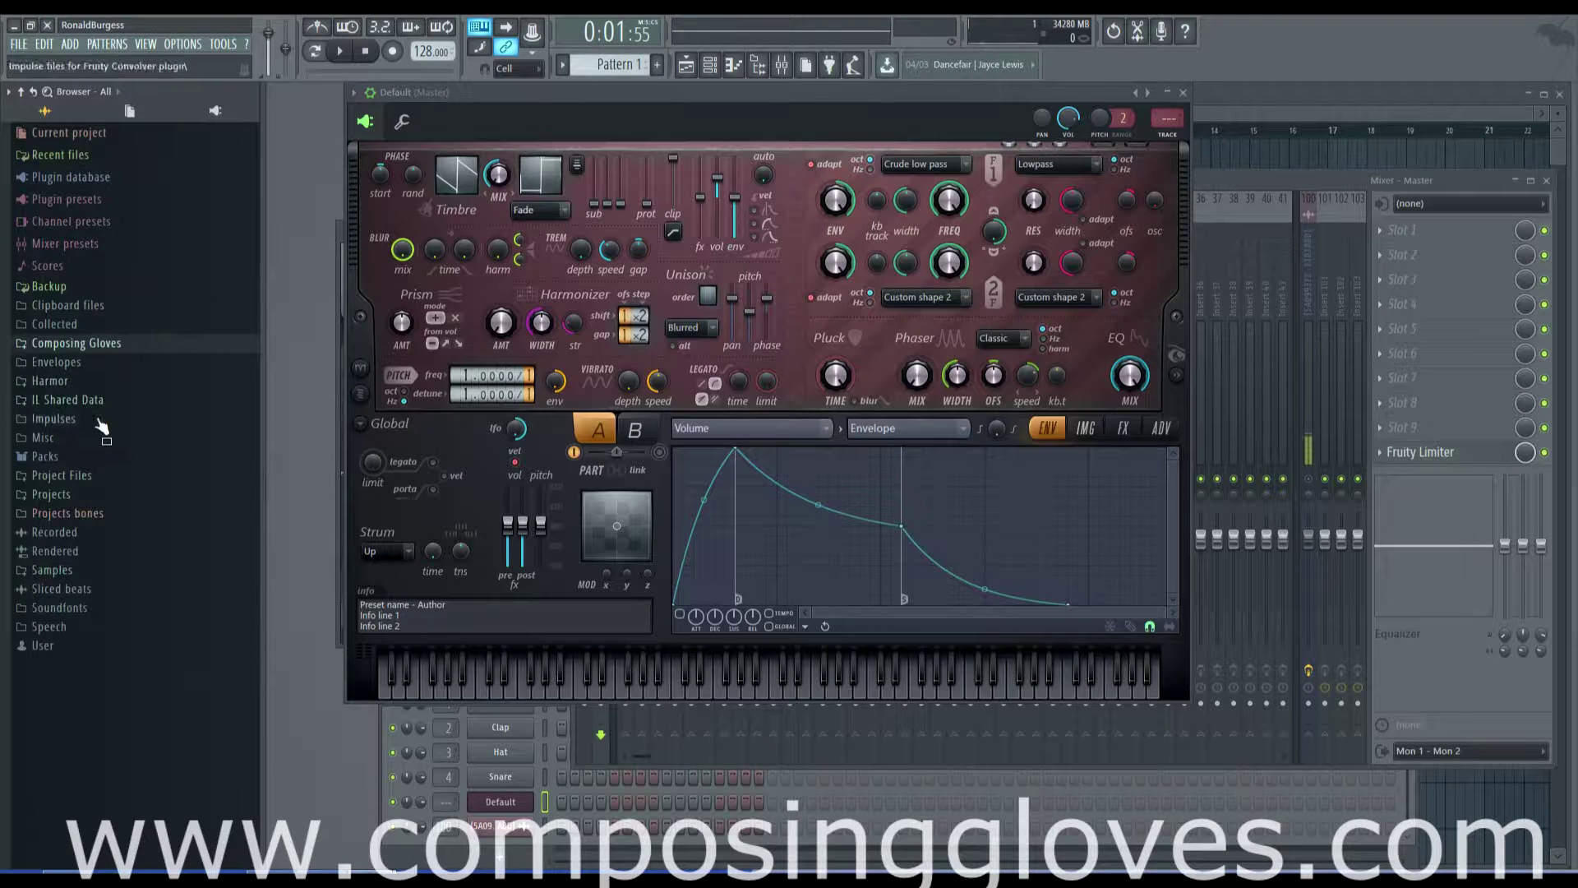
- Open the Accapella Samples folder within Downloaded Samples under Project Files in the browser
left_click(104, 476)
scroll(156, 491, "down", 2)
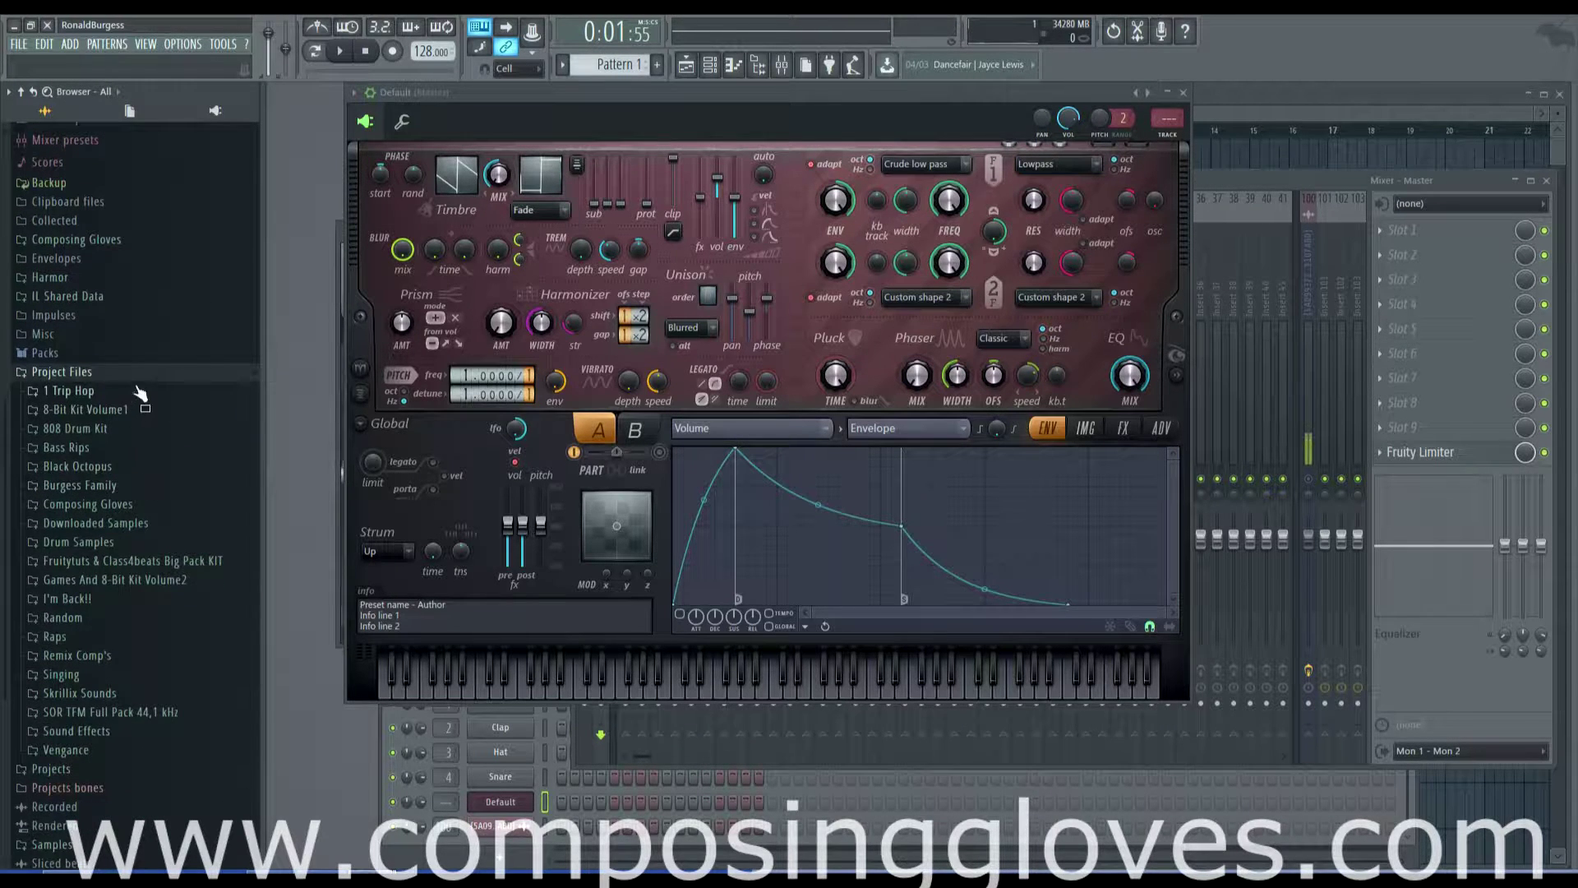
scroll(165, 512, "down", 2)
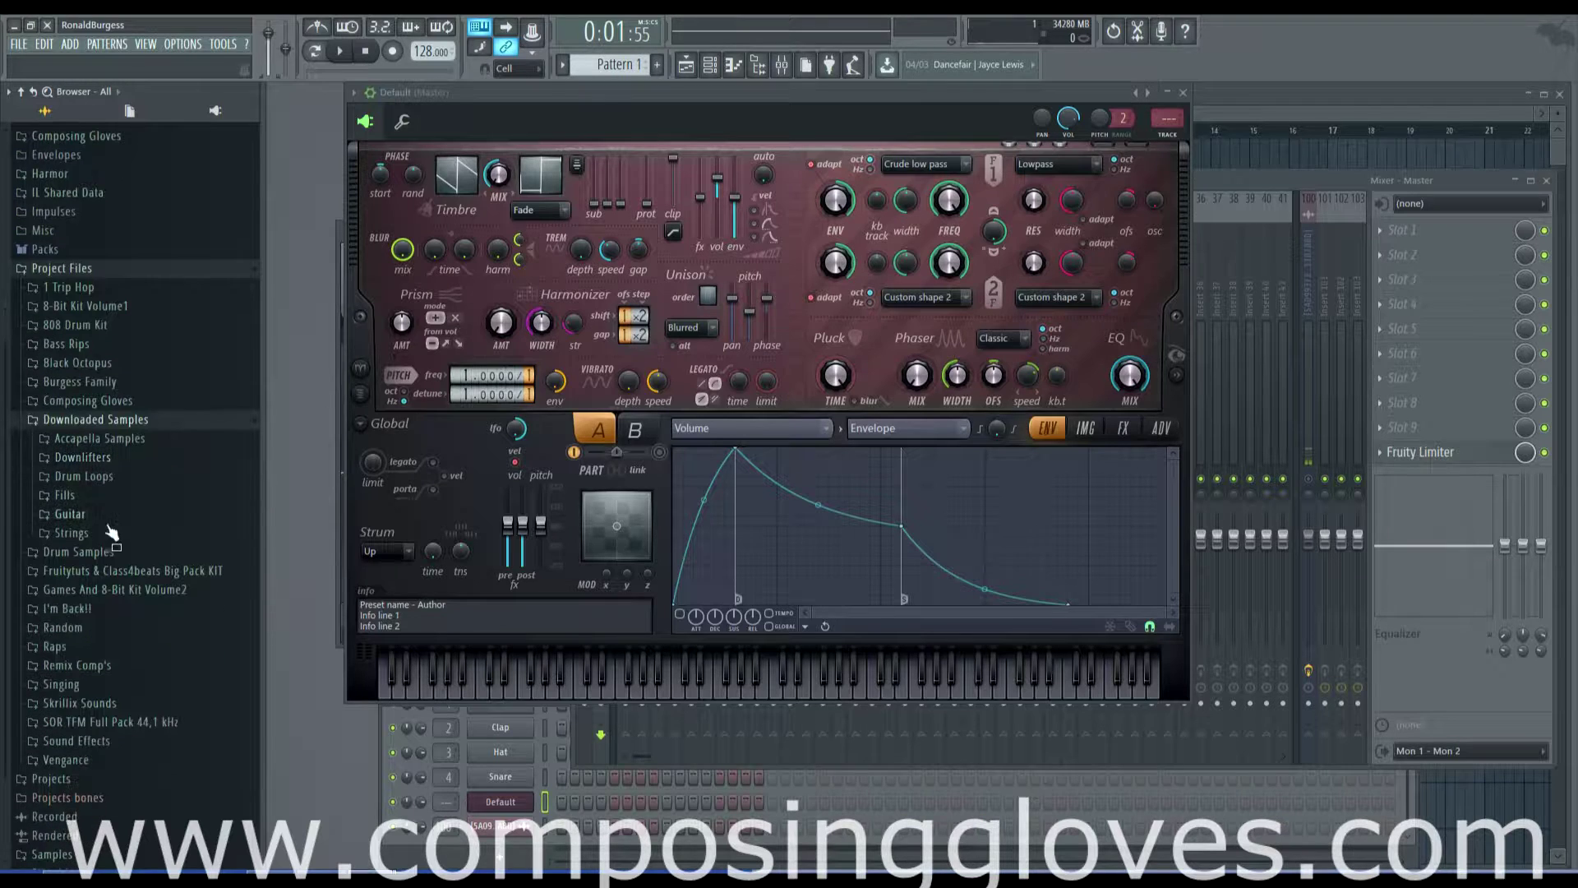
left_click(152, 444)
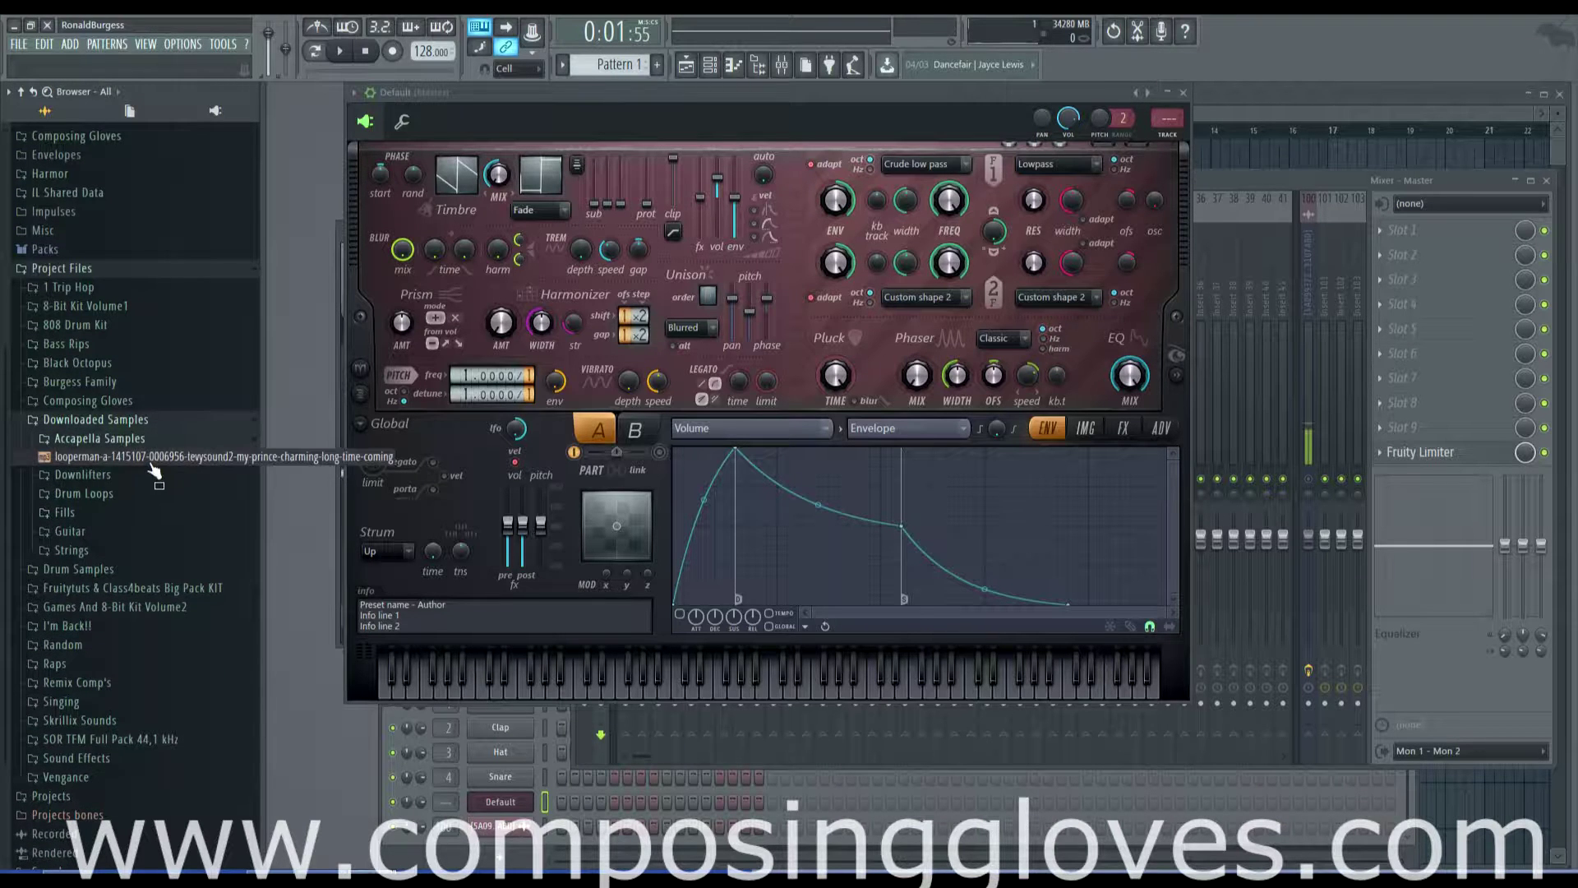
- Load the "my-prince-charming-long-time-coming" acapella into the image section and stop its preview playback
left_click(1085, 428)
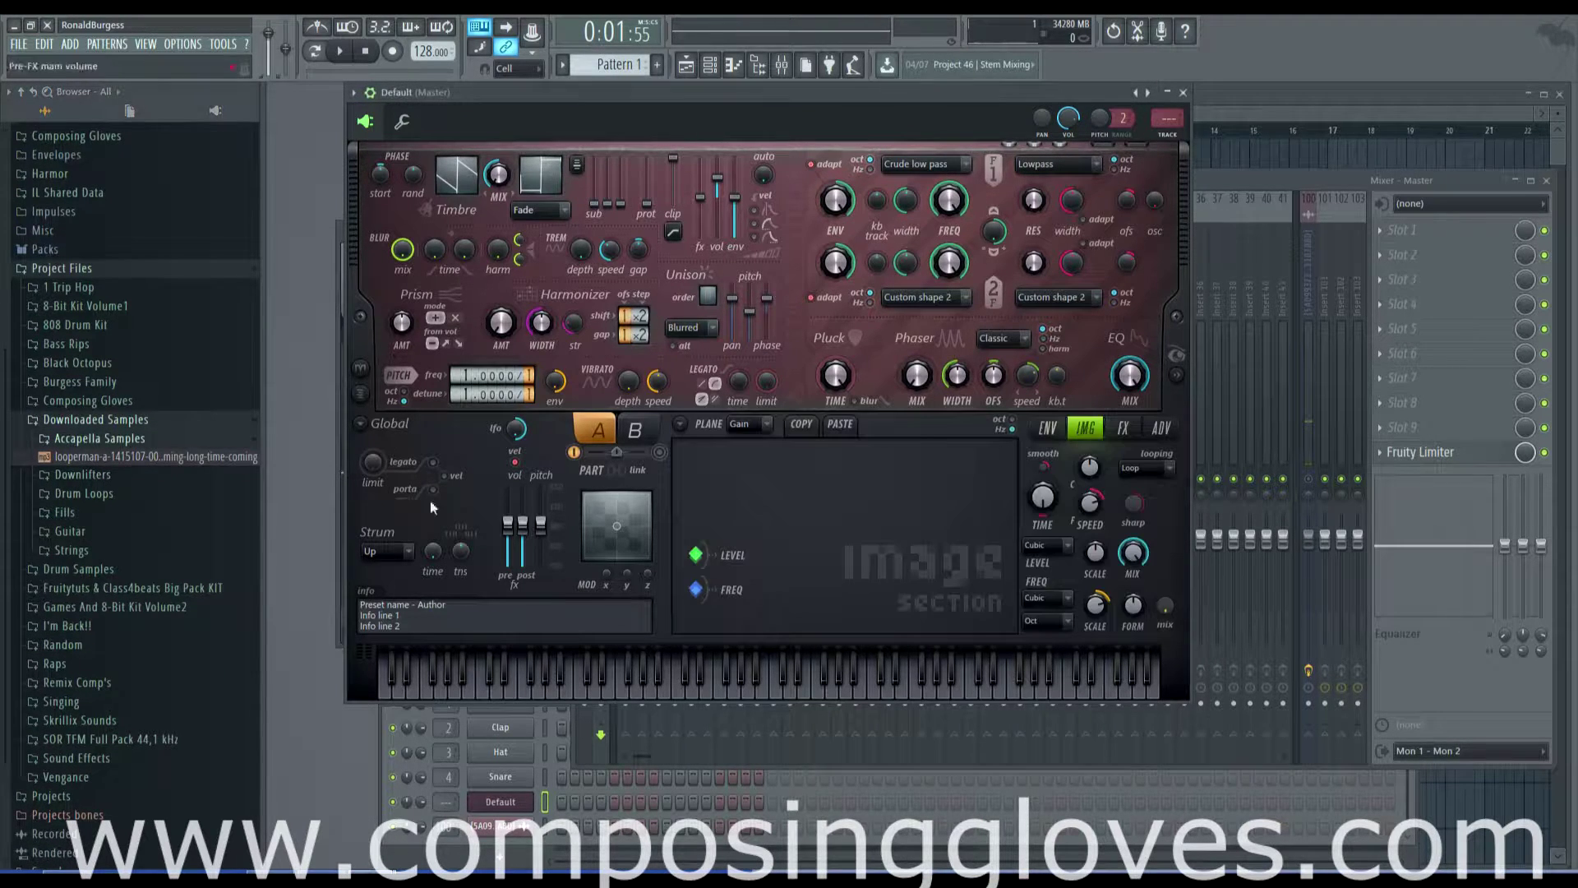
left_click_drag(136, 455, 799, 510)
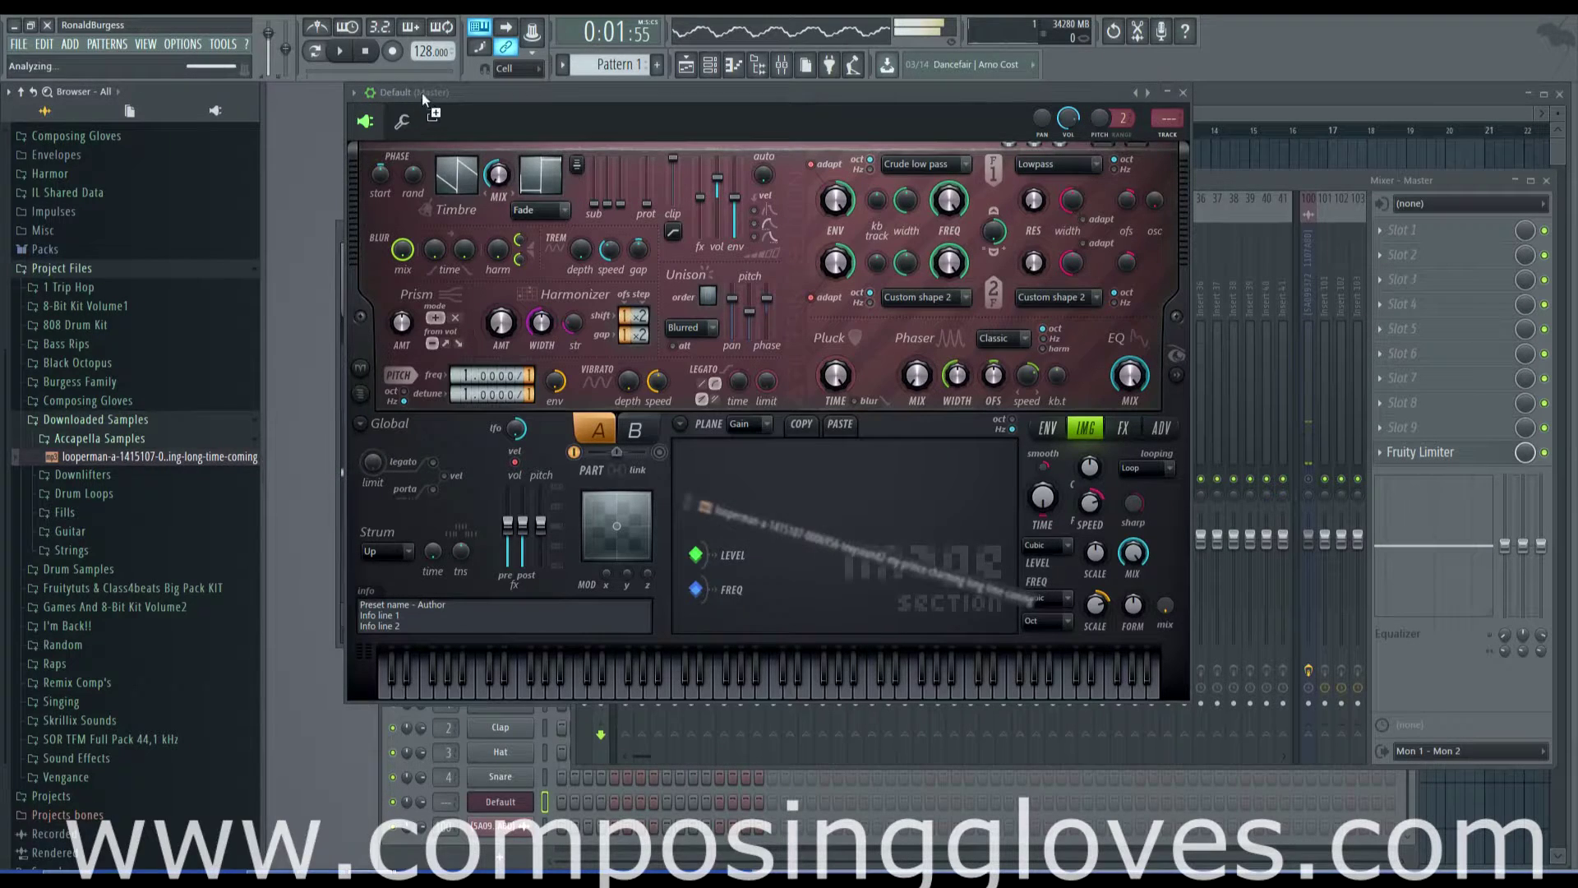
left_click(371, 53)
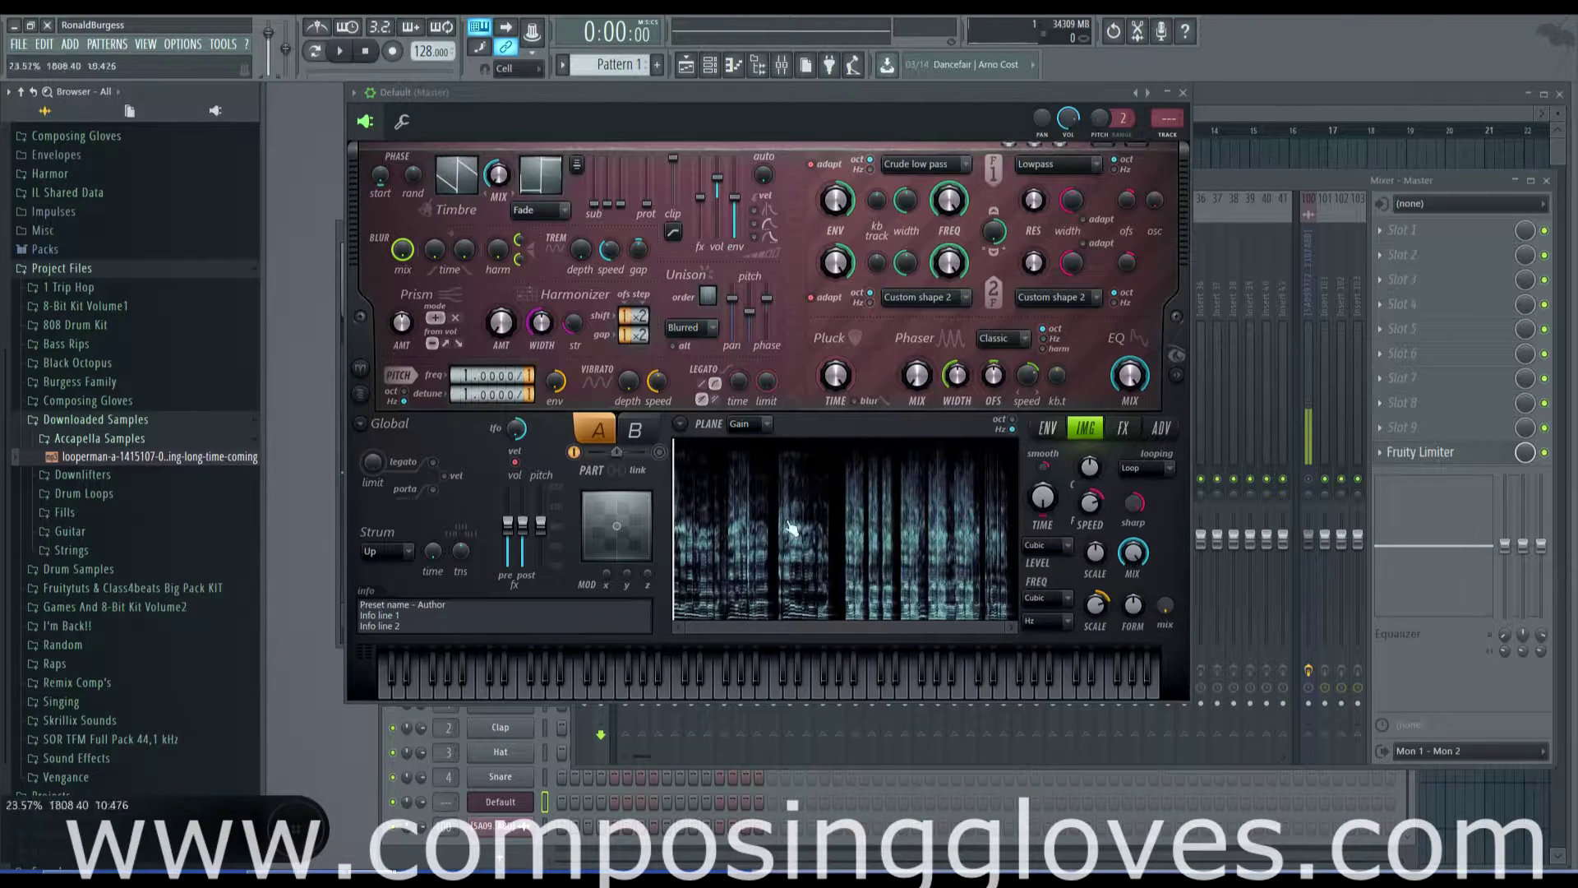
- Play C5 and map the current image time offset to it
key("z")
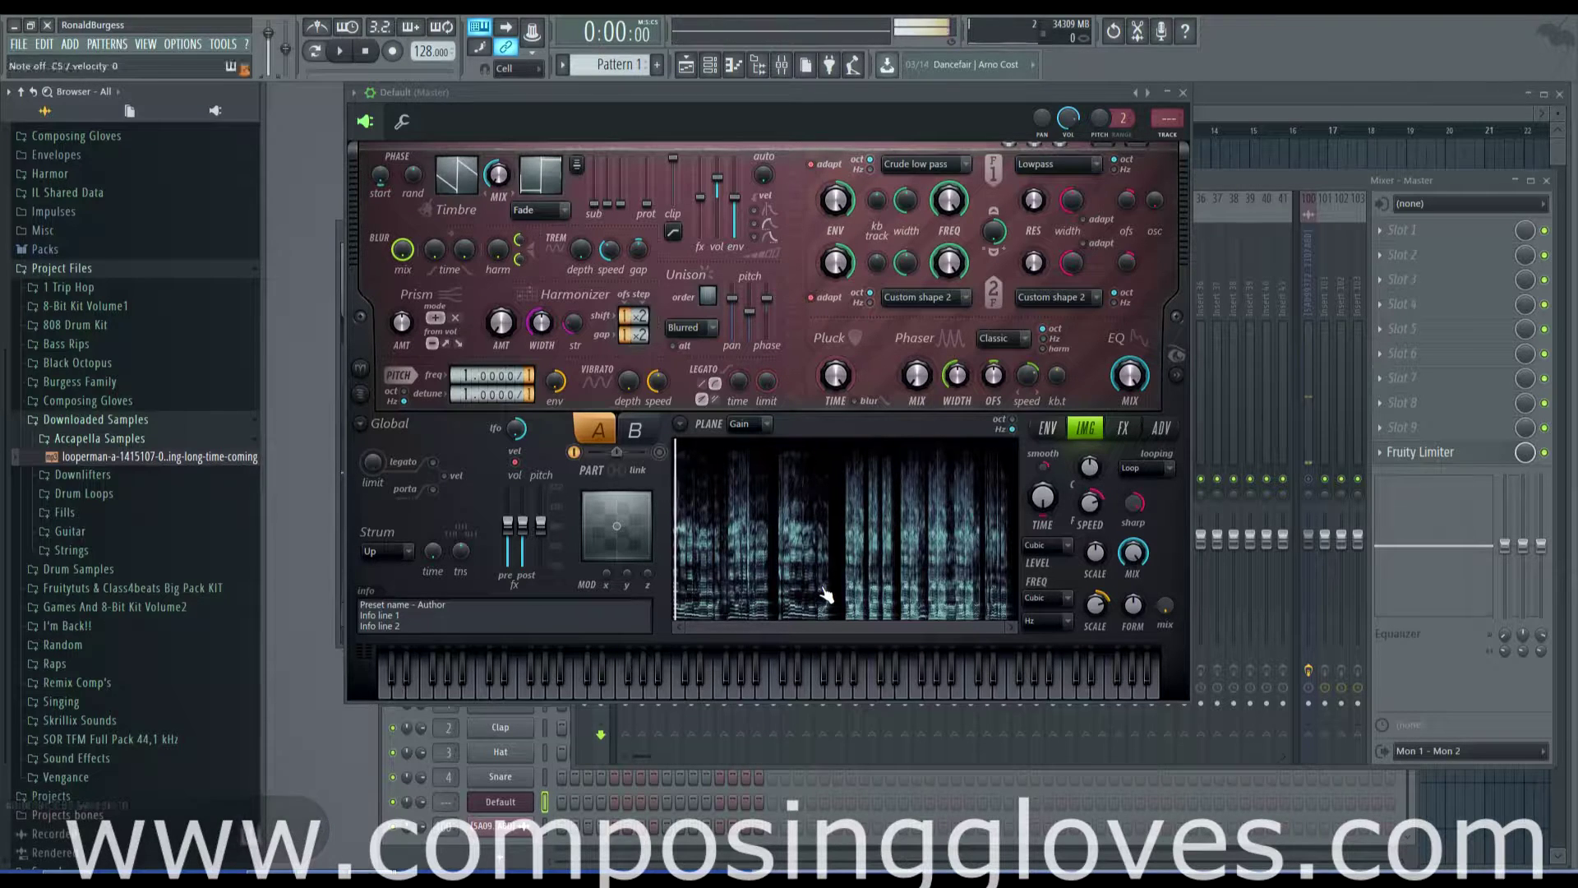
left_click(681, 426)
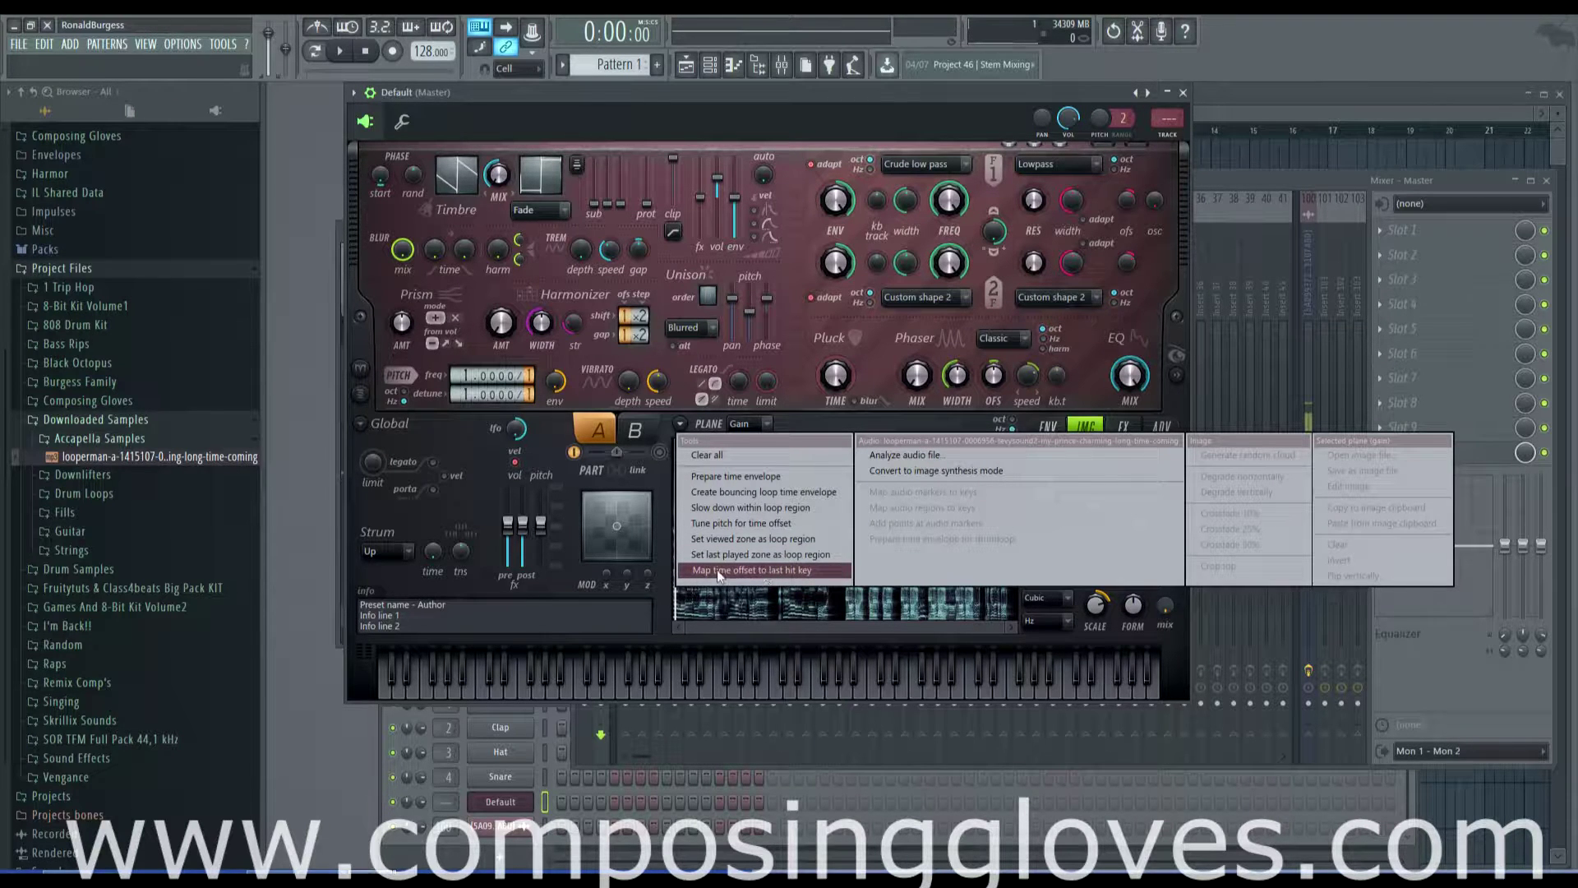
left_click(748, 570)
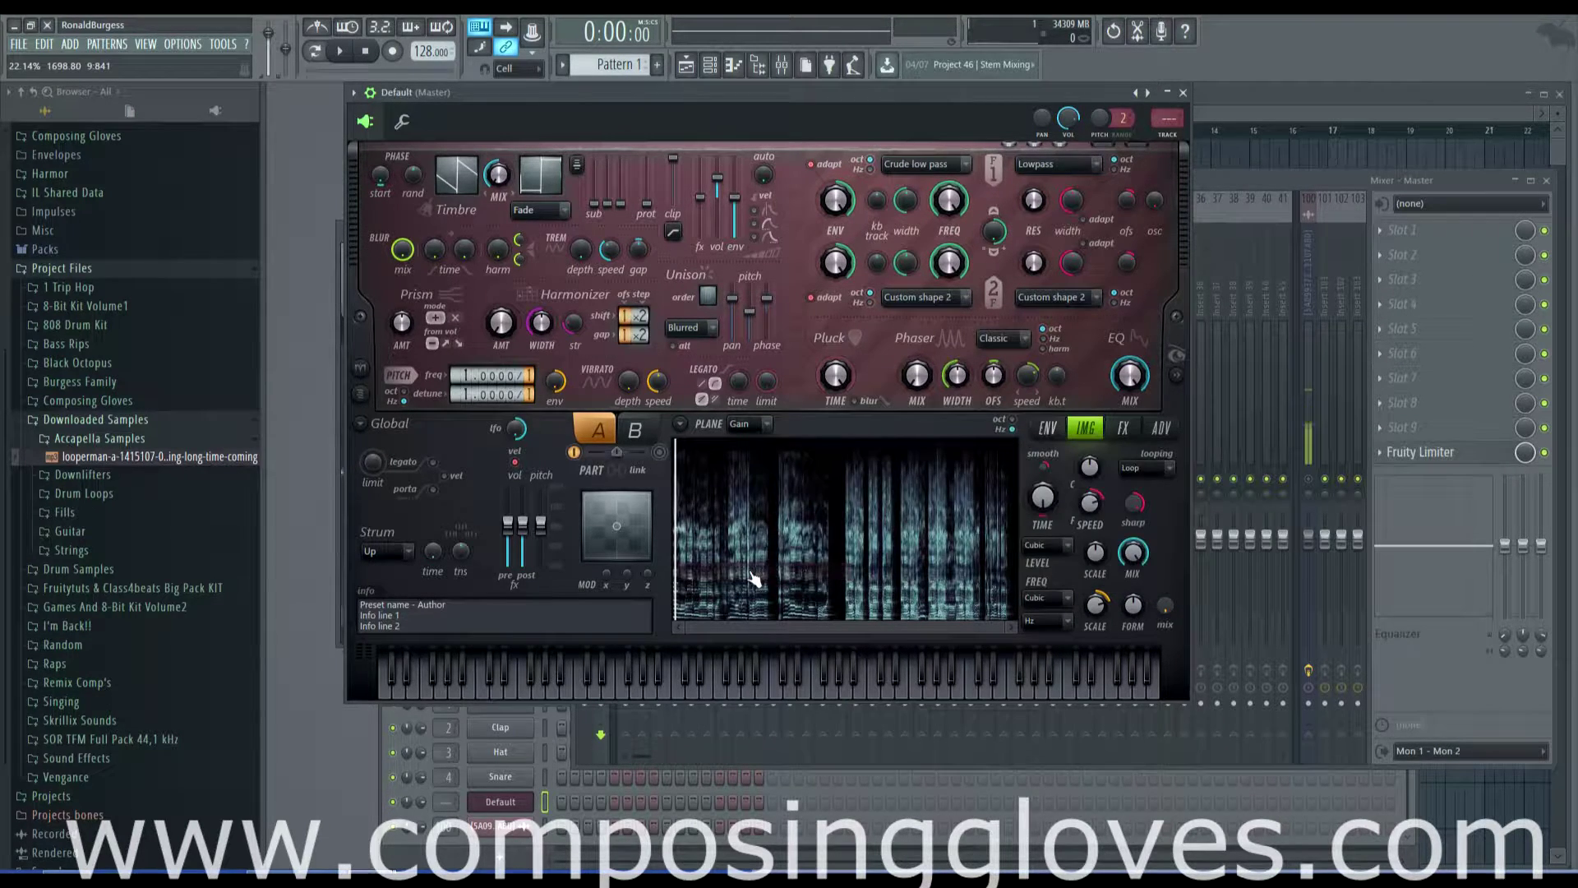
- Advance the image time offset into the first phrase, play D5 and map the offset to that key
left_click_drag(1042, 497, 1042, 483)
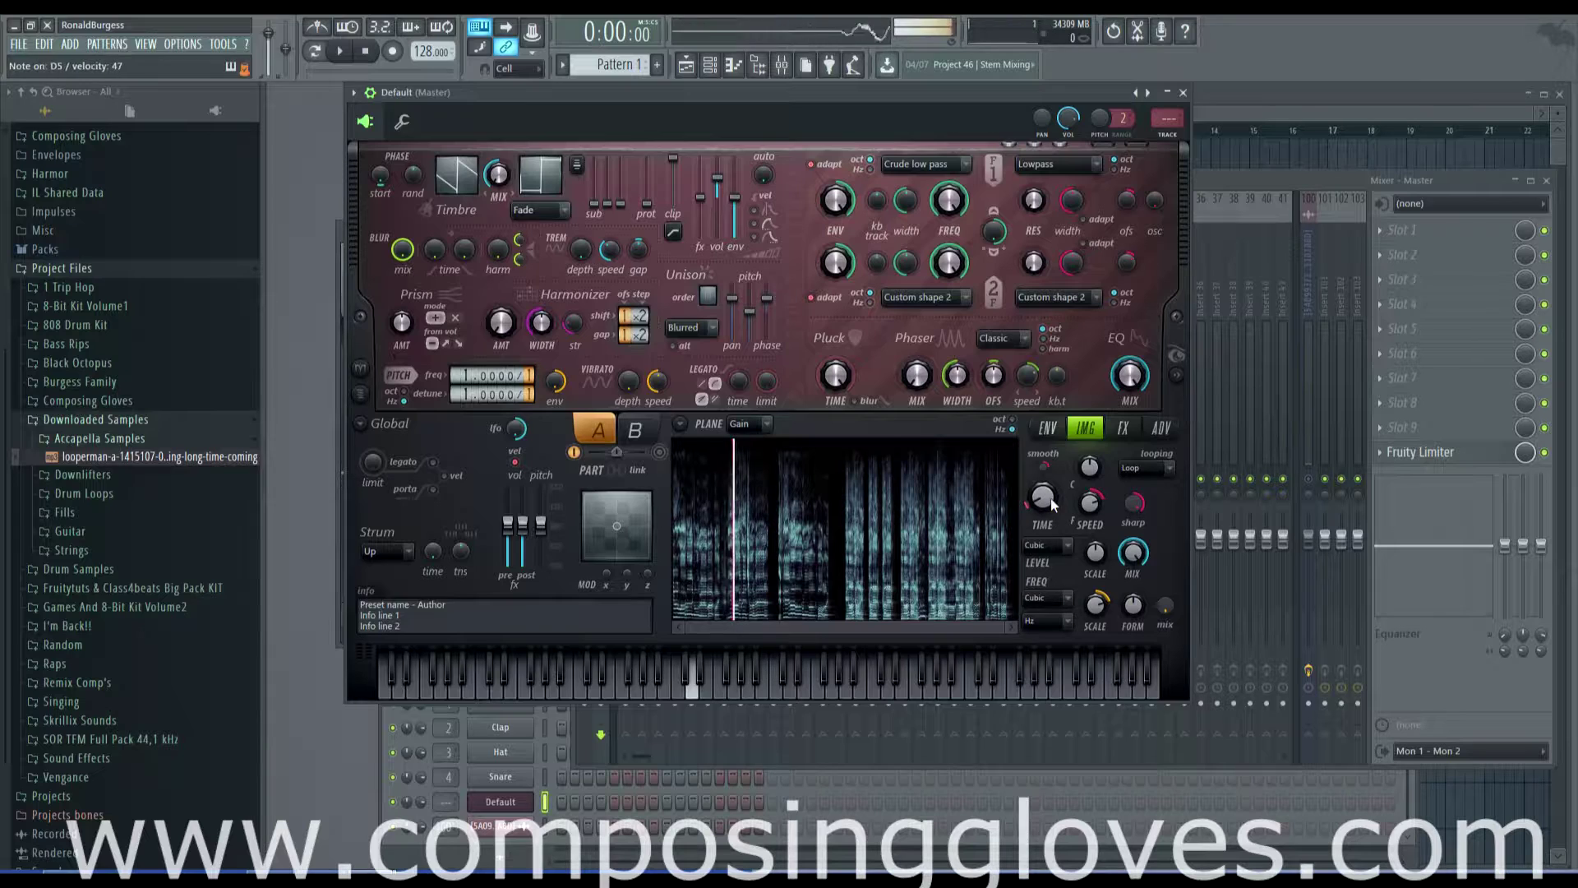
left_click(679, 423)
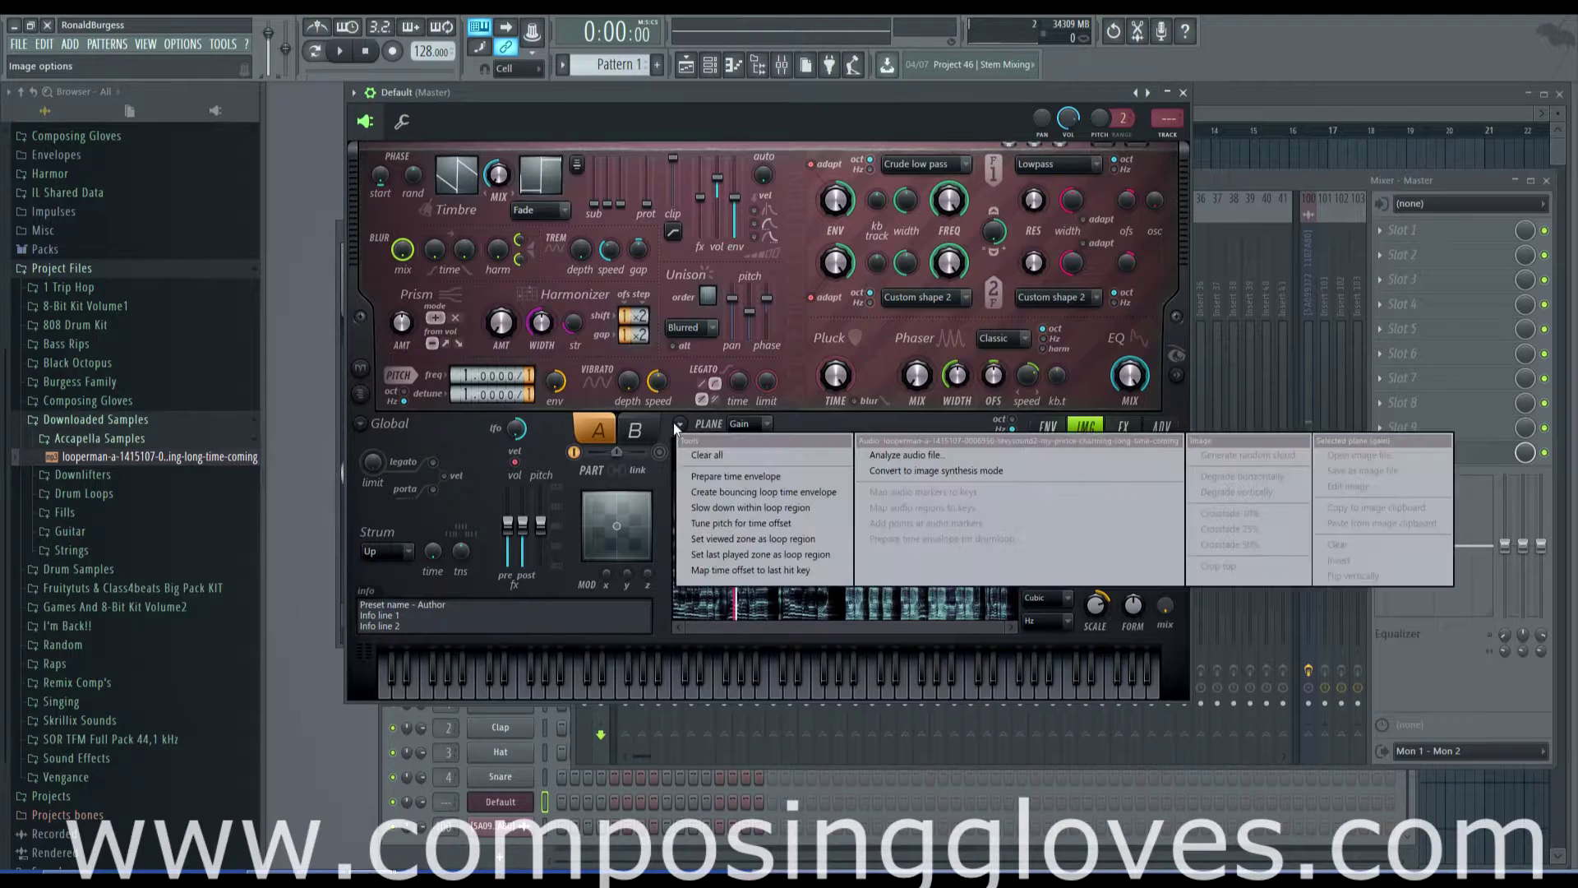
left_click(736, 570)
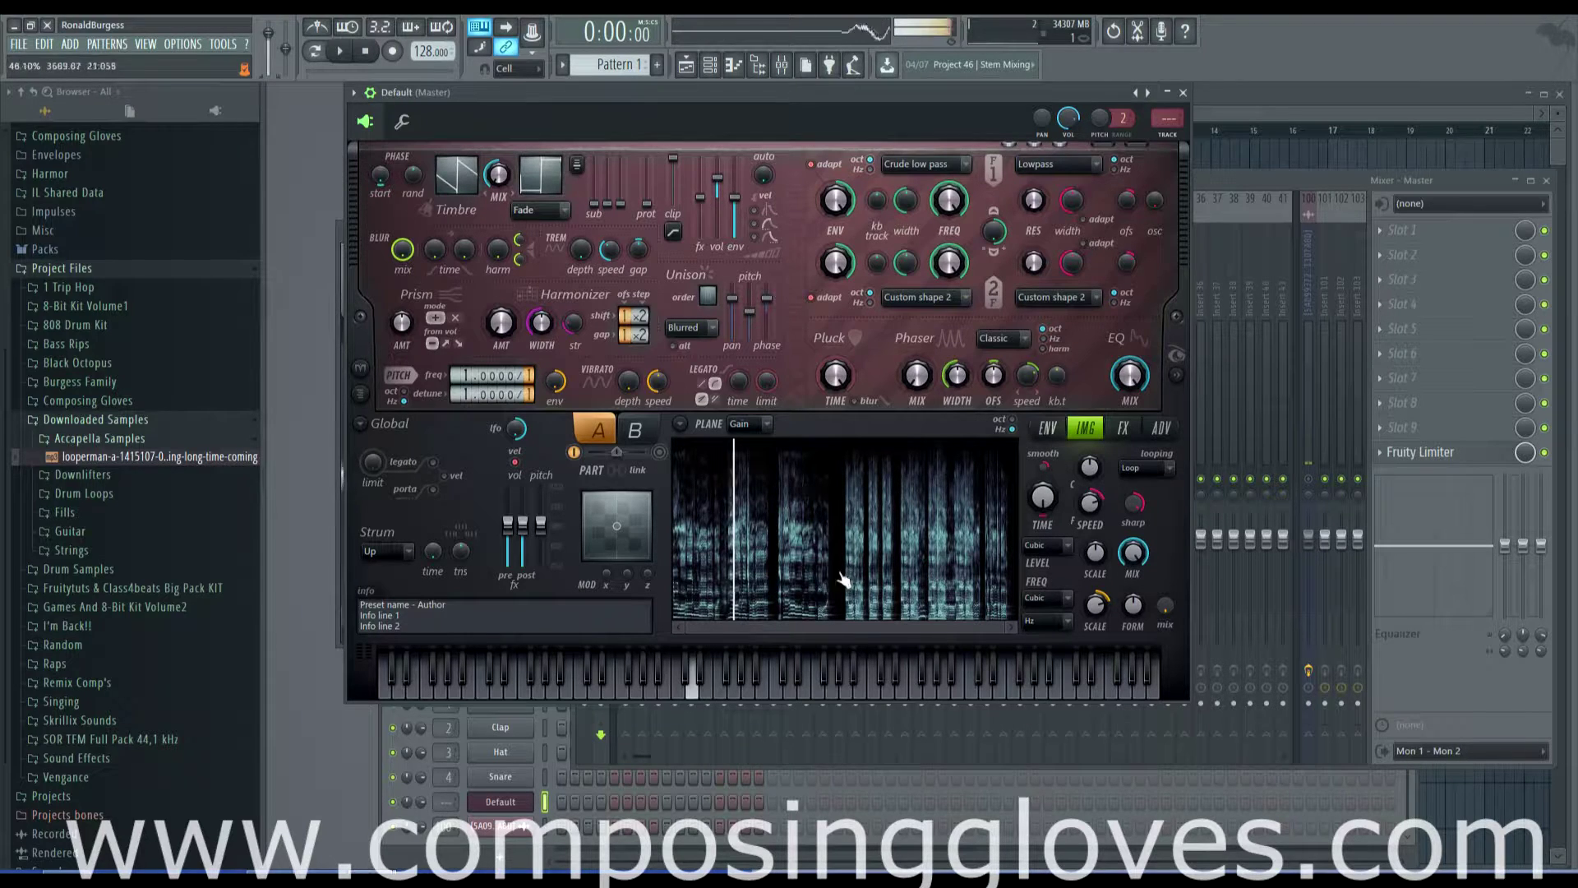
- Move the image time offset on to the second phrase and map it to the next white key above D5
left_click_drag(1042, 497, 1045, 509)
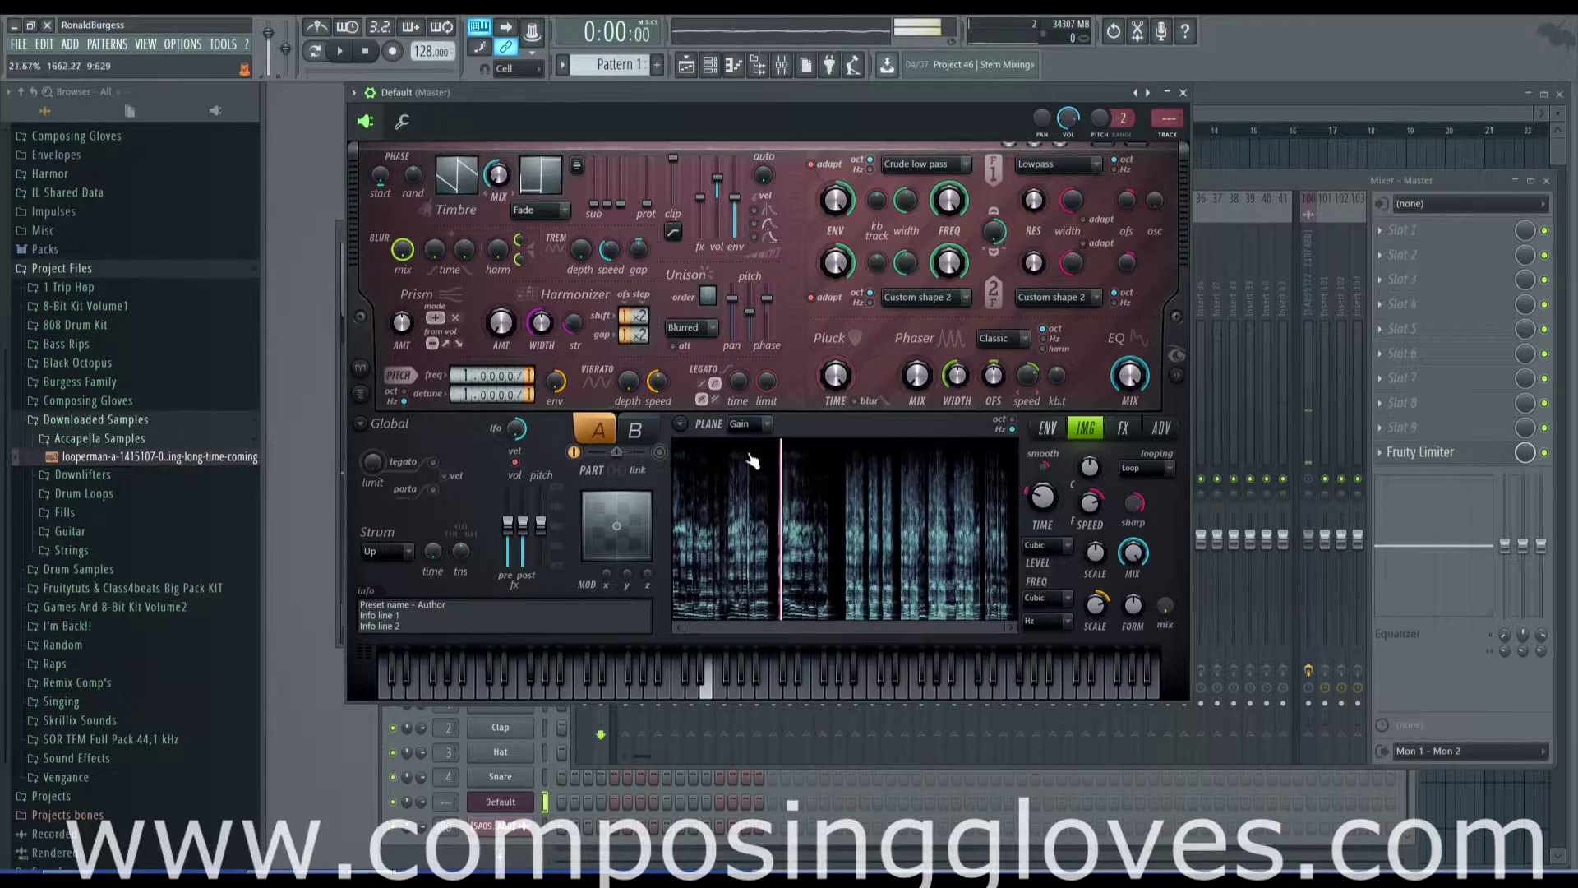
left_click(679, 423)
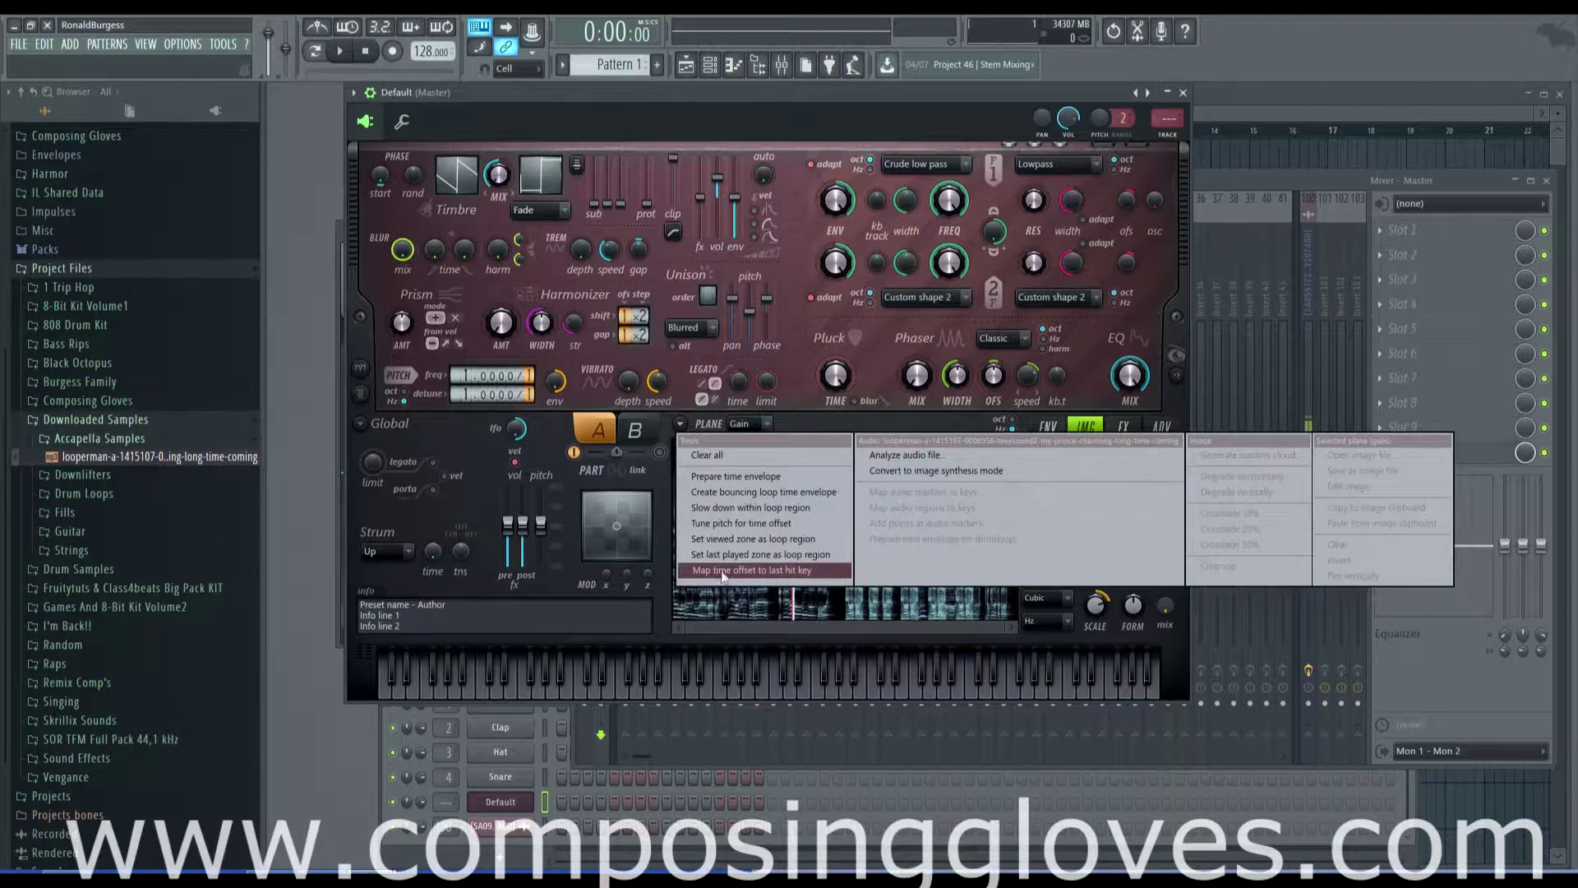
left_click(795, 570)
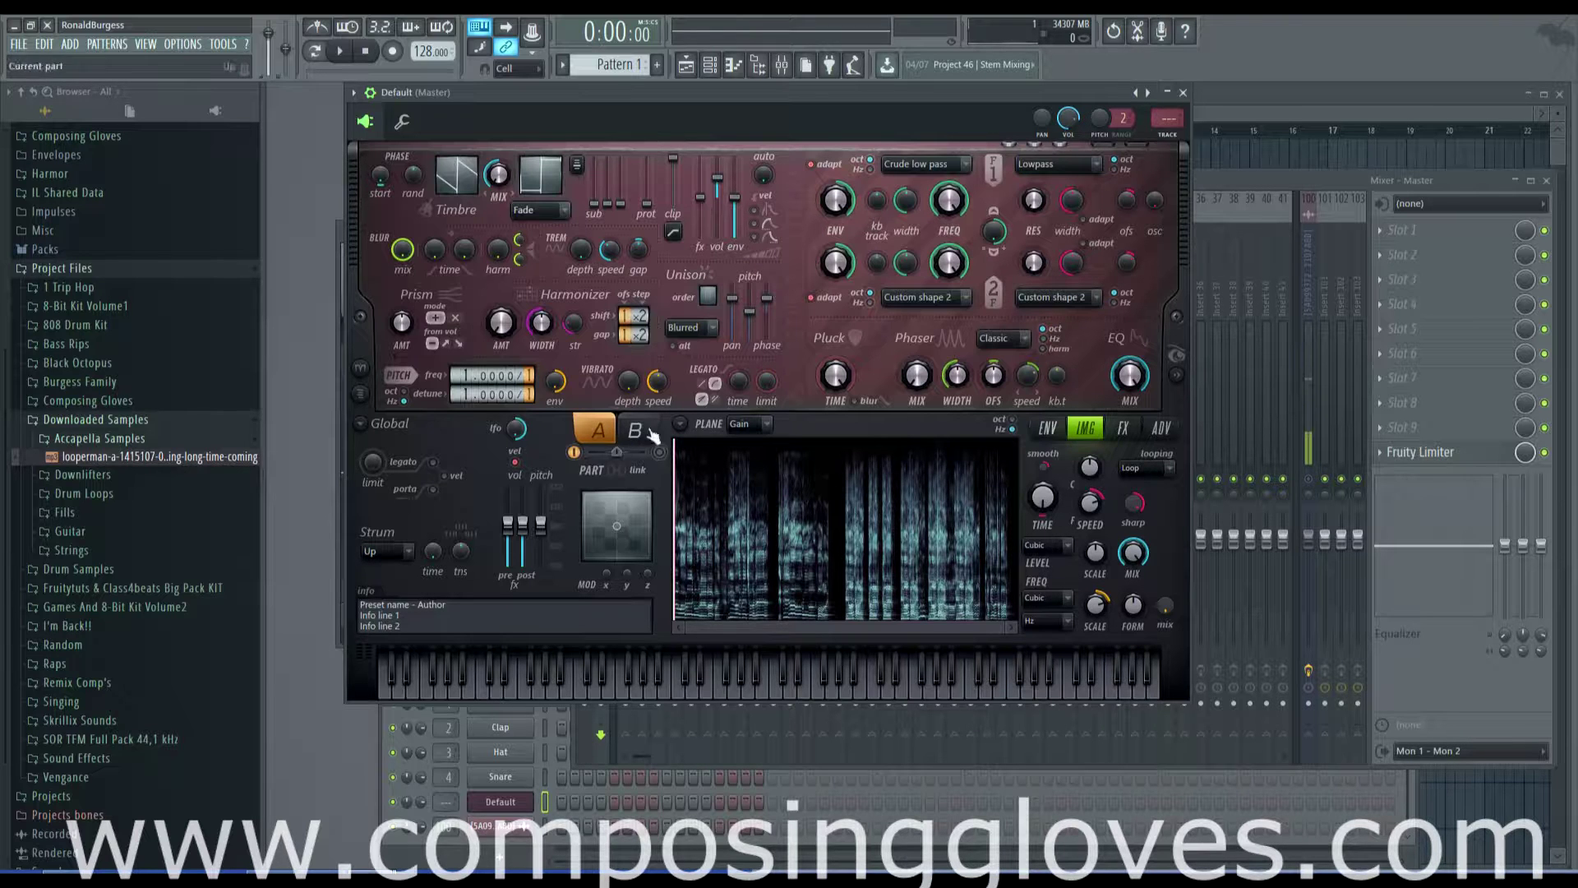
left_click(680, 424)
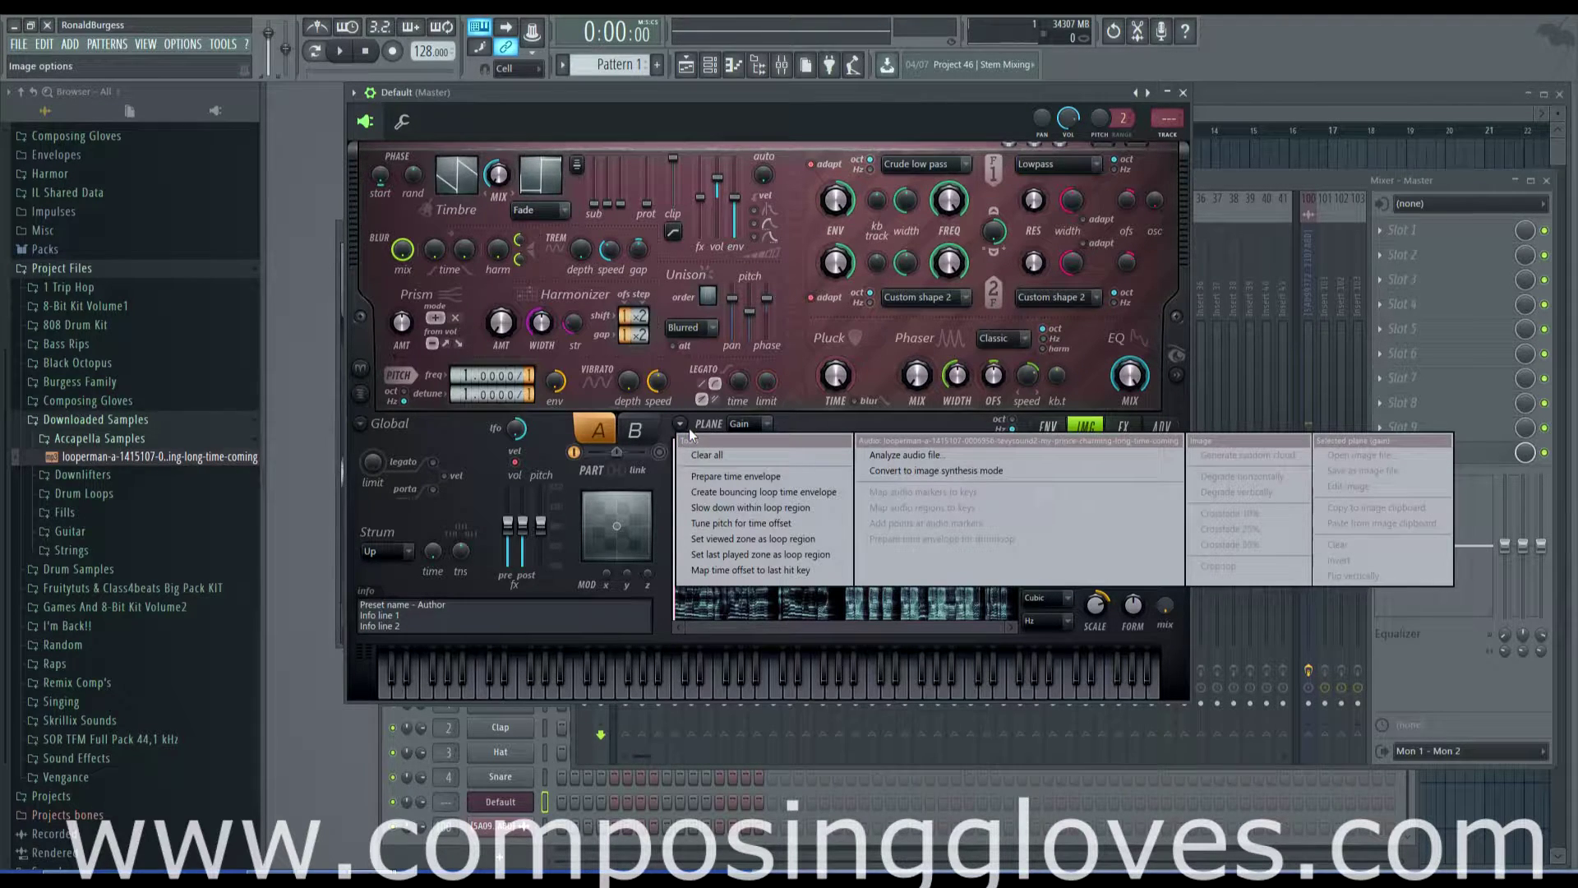
left_click(904, 623)
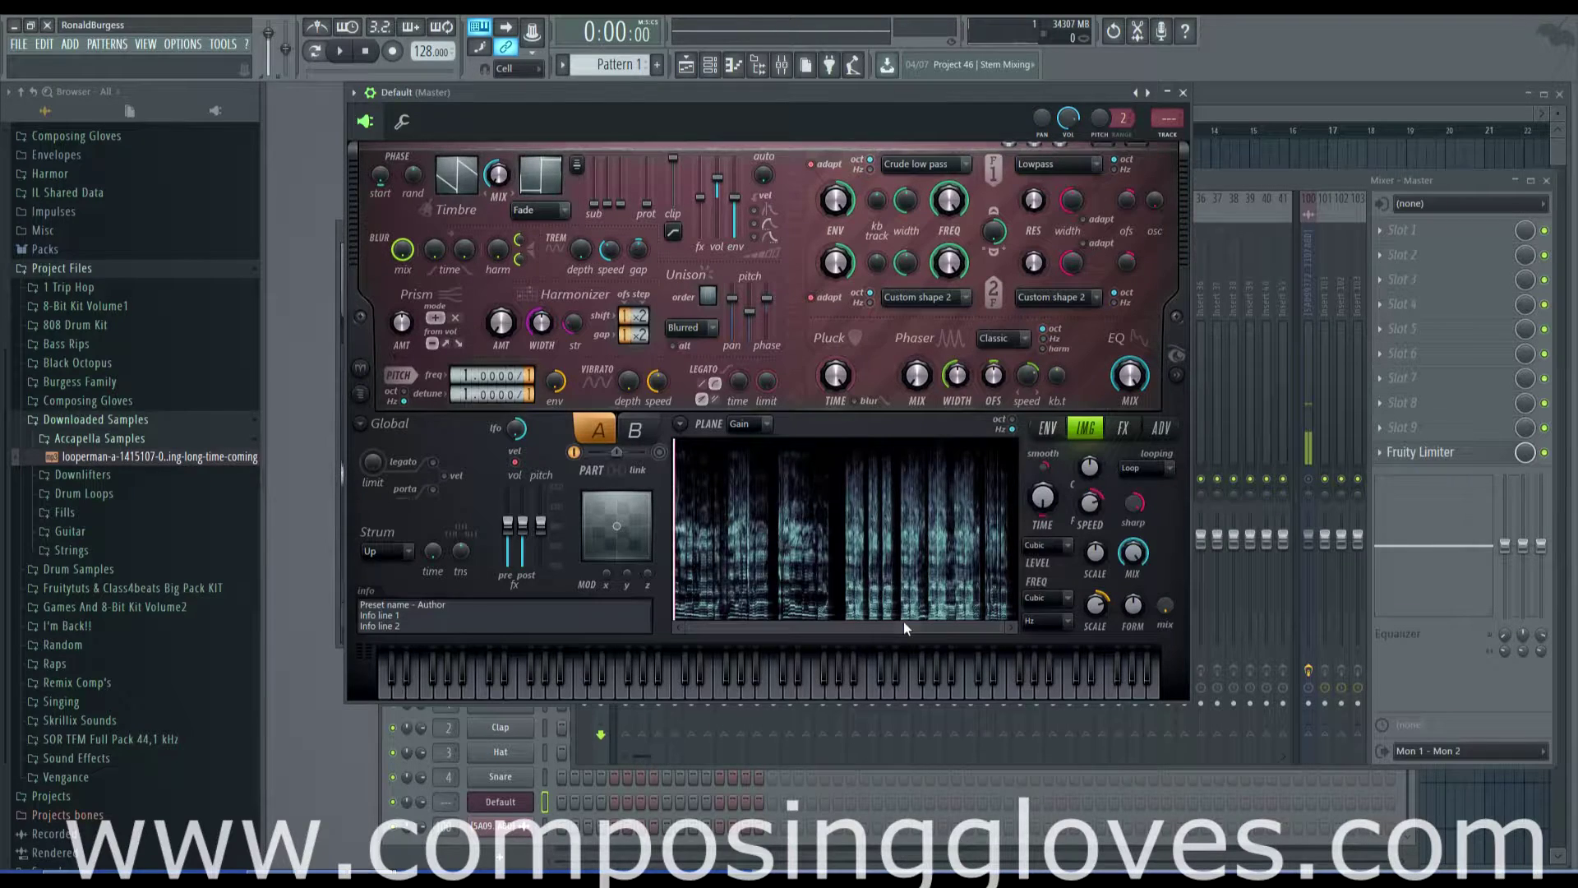
left_click(681, 425)
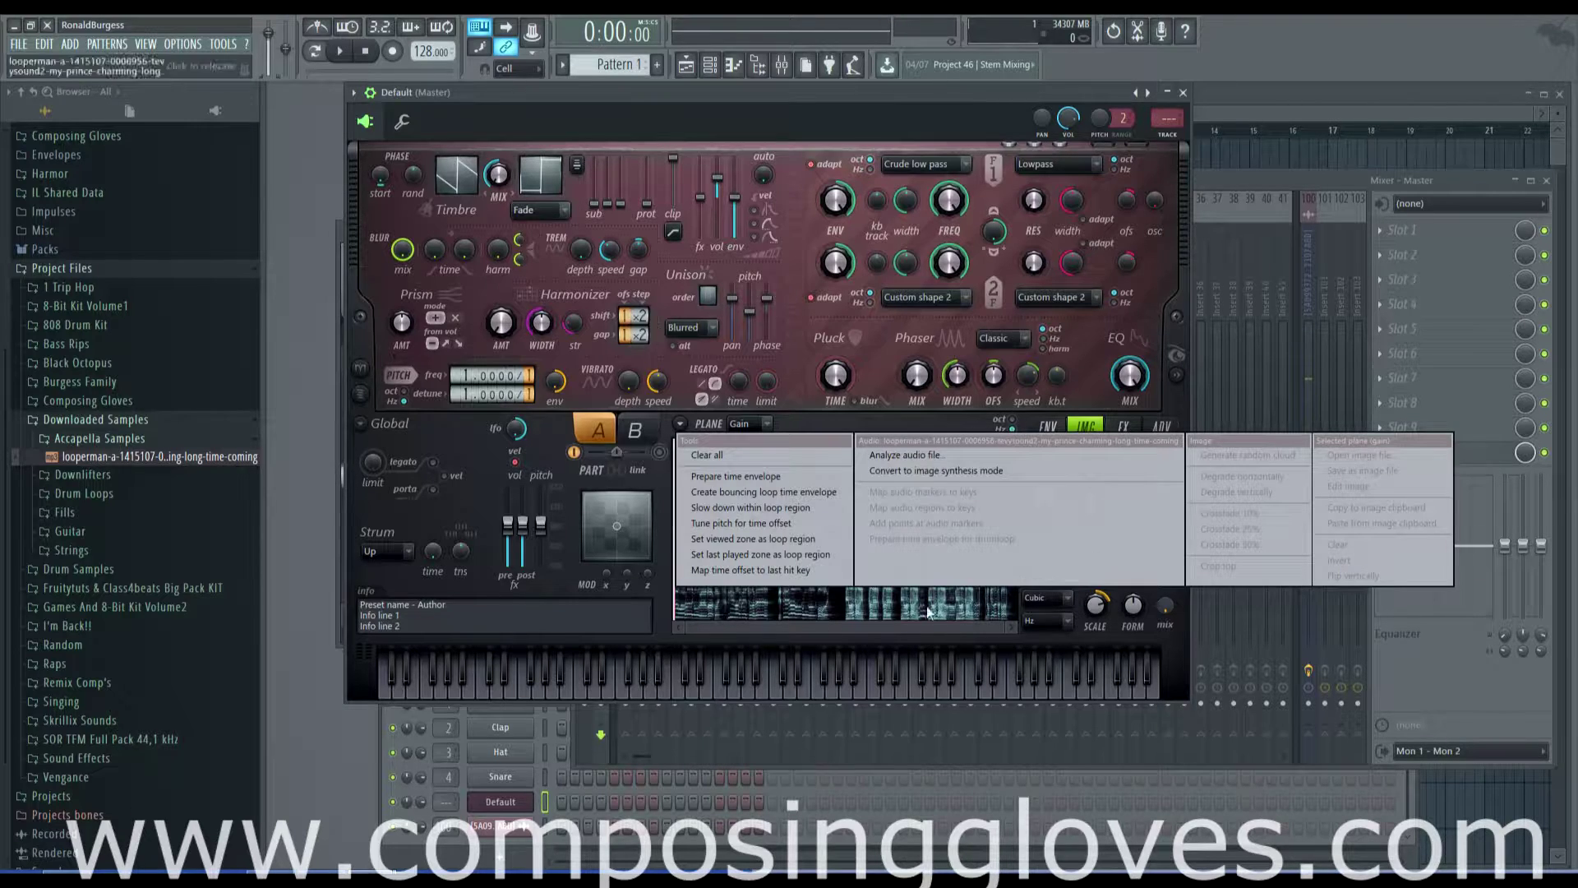
left_click(874, 626)
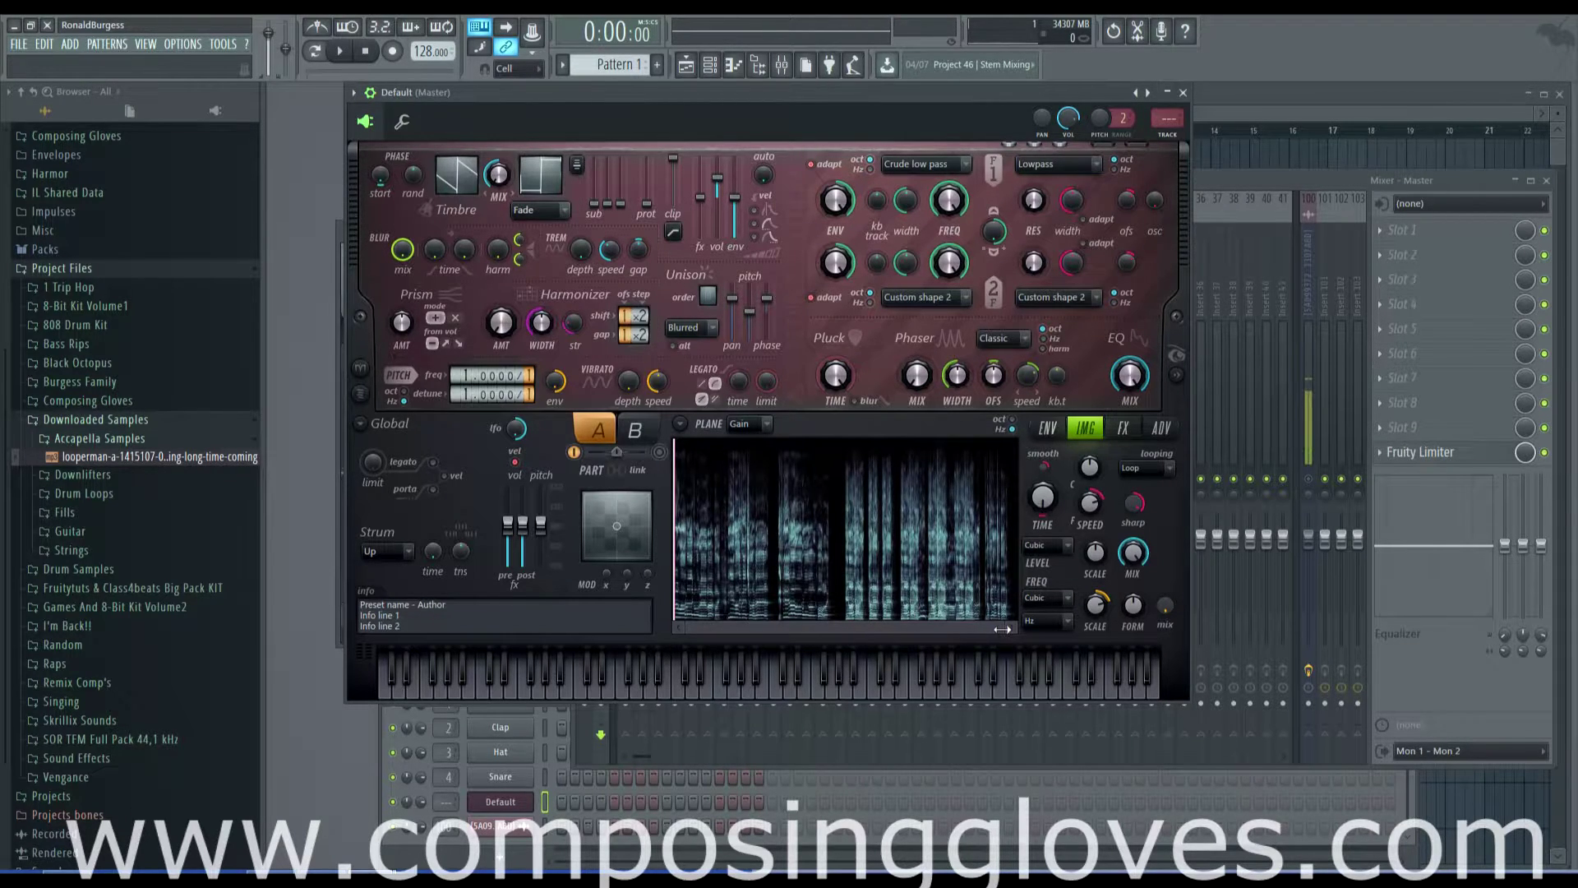
- Convert the loaded acapella audio to image synthesis mode and inspect the resulting image close up
left_click_drag(1009, 628, 719, 625)
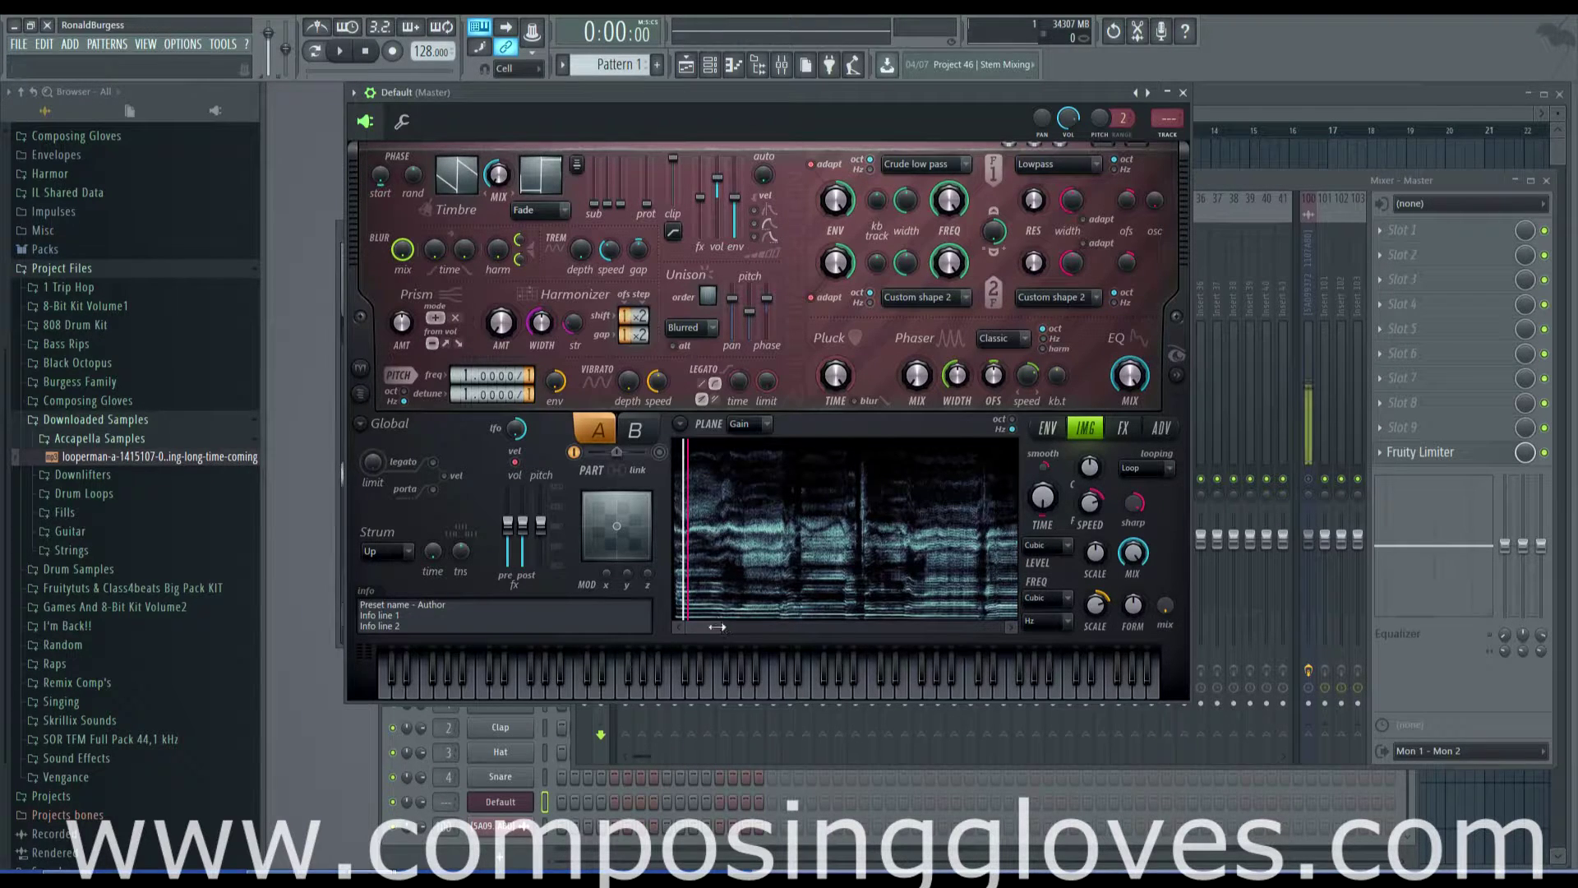
scroll(764, 588, "down", 4)
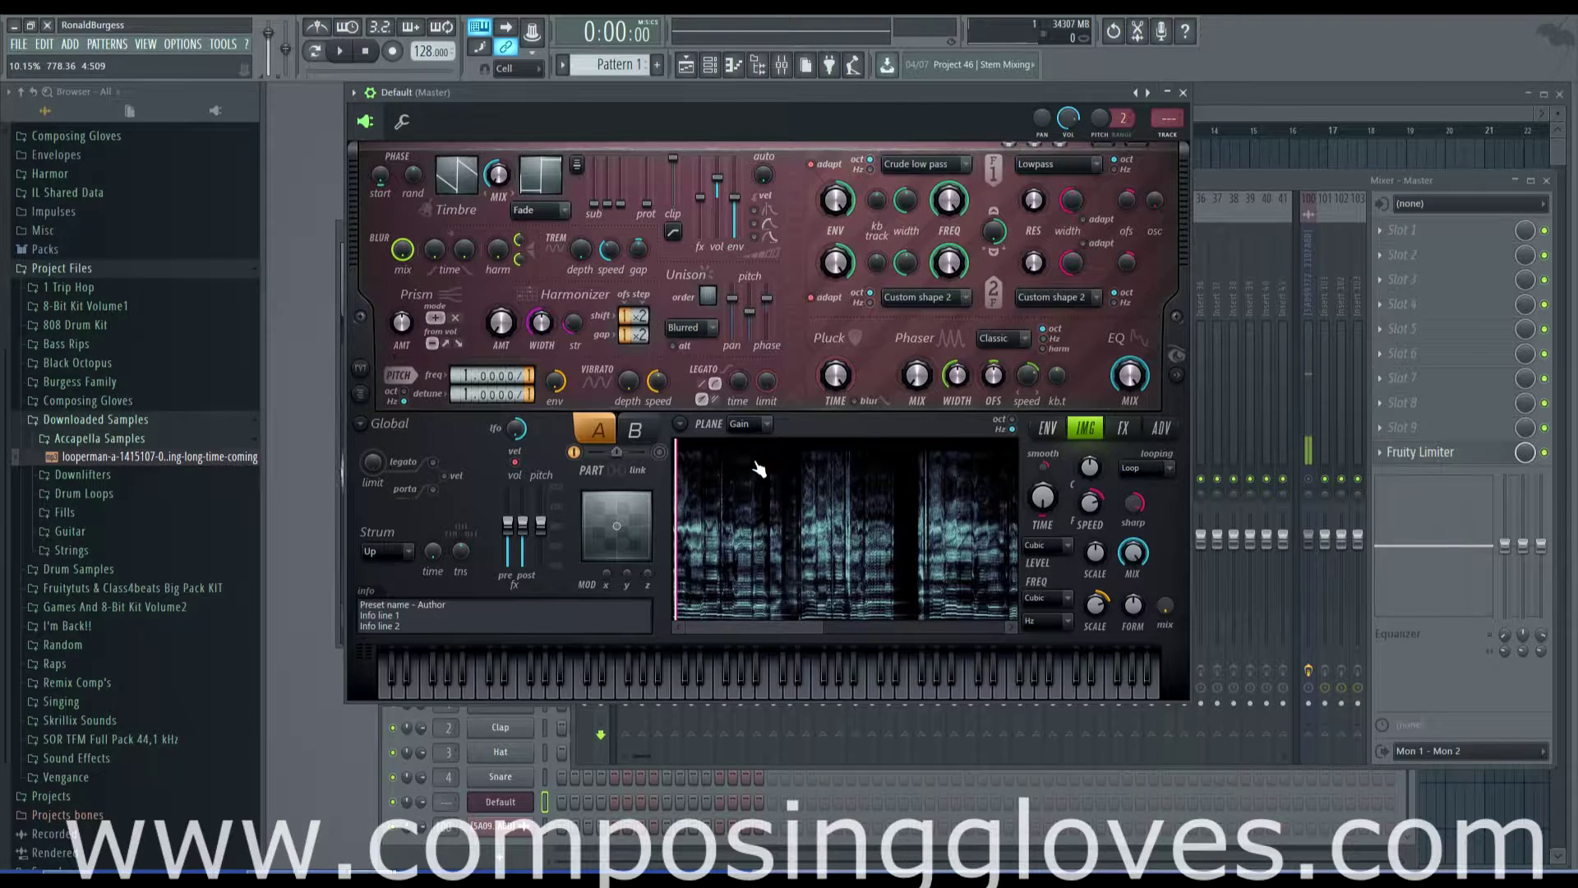
left_click(682, 426)
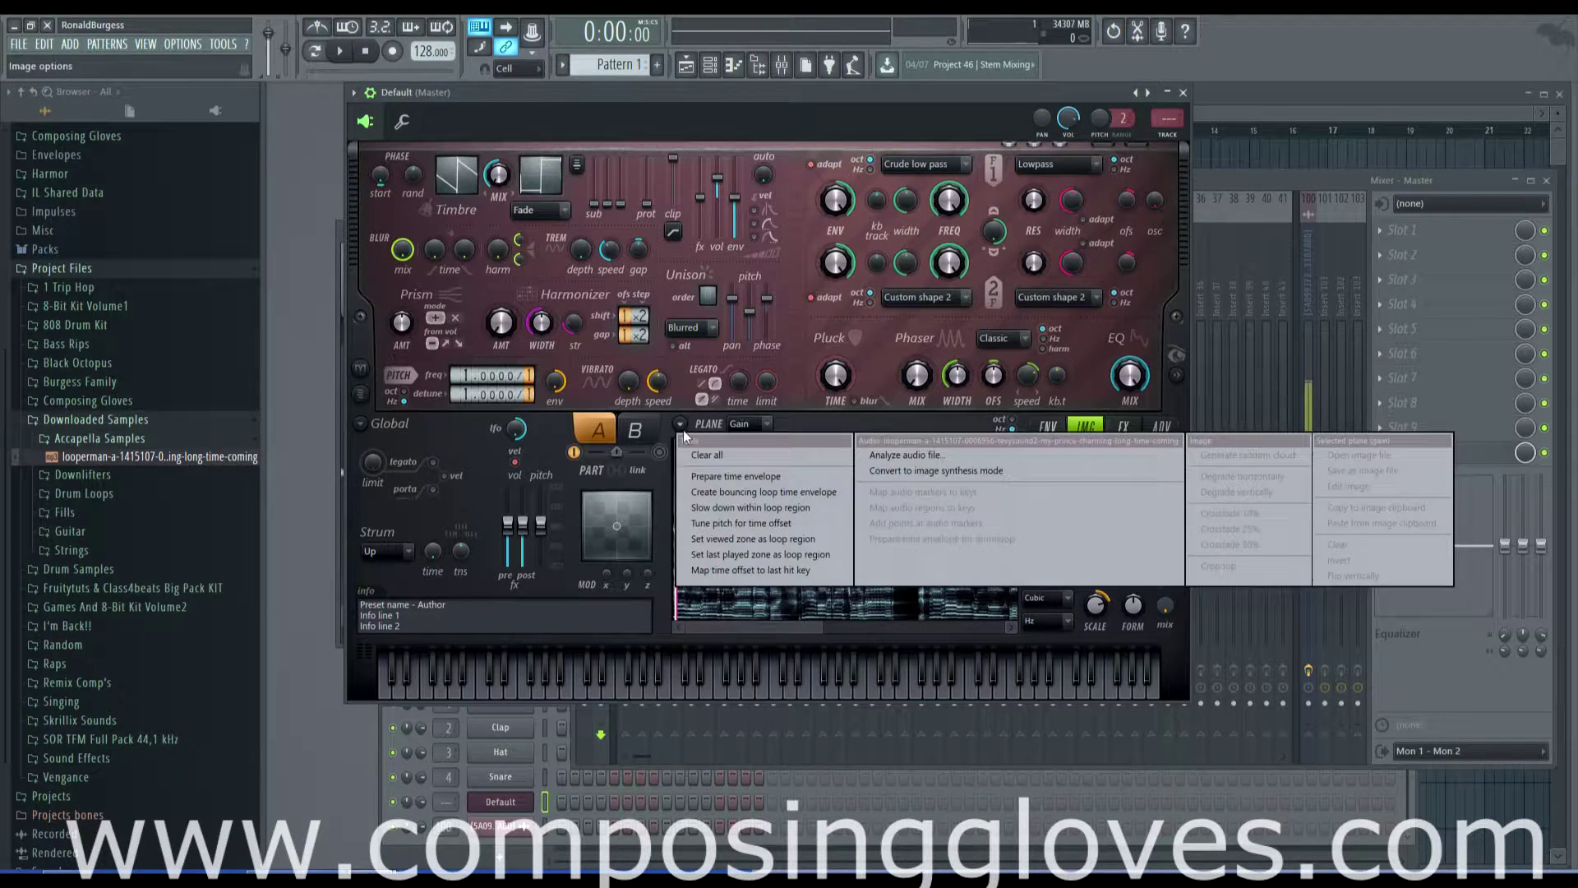
left_click(921, 472)
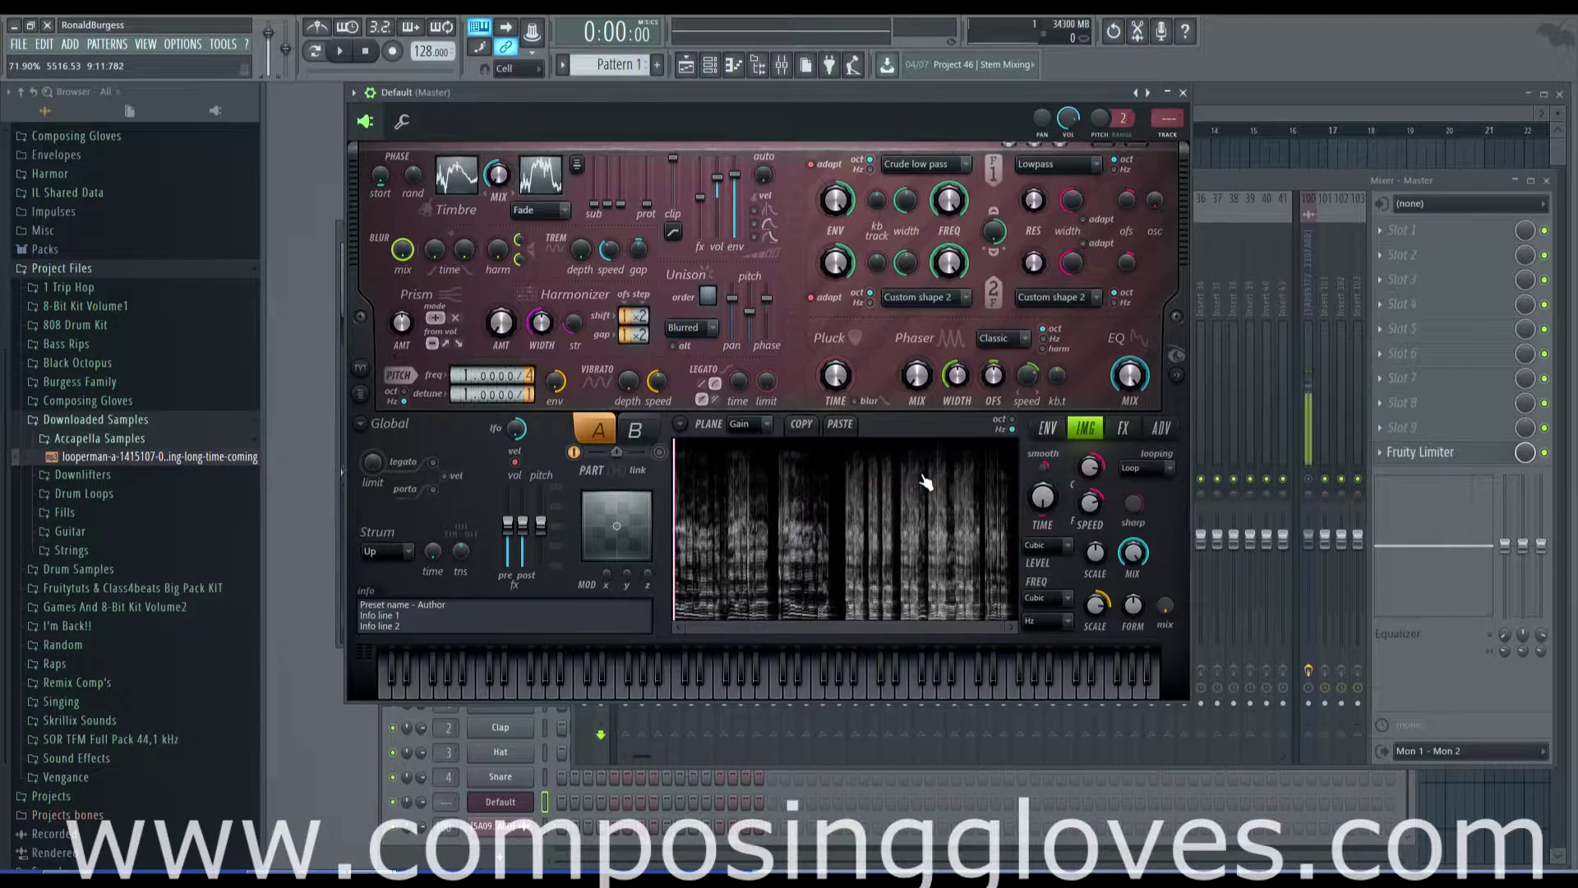
left_click_drag(1011, 627, 760, 610)
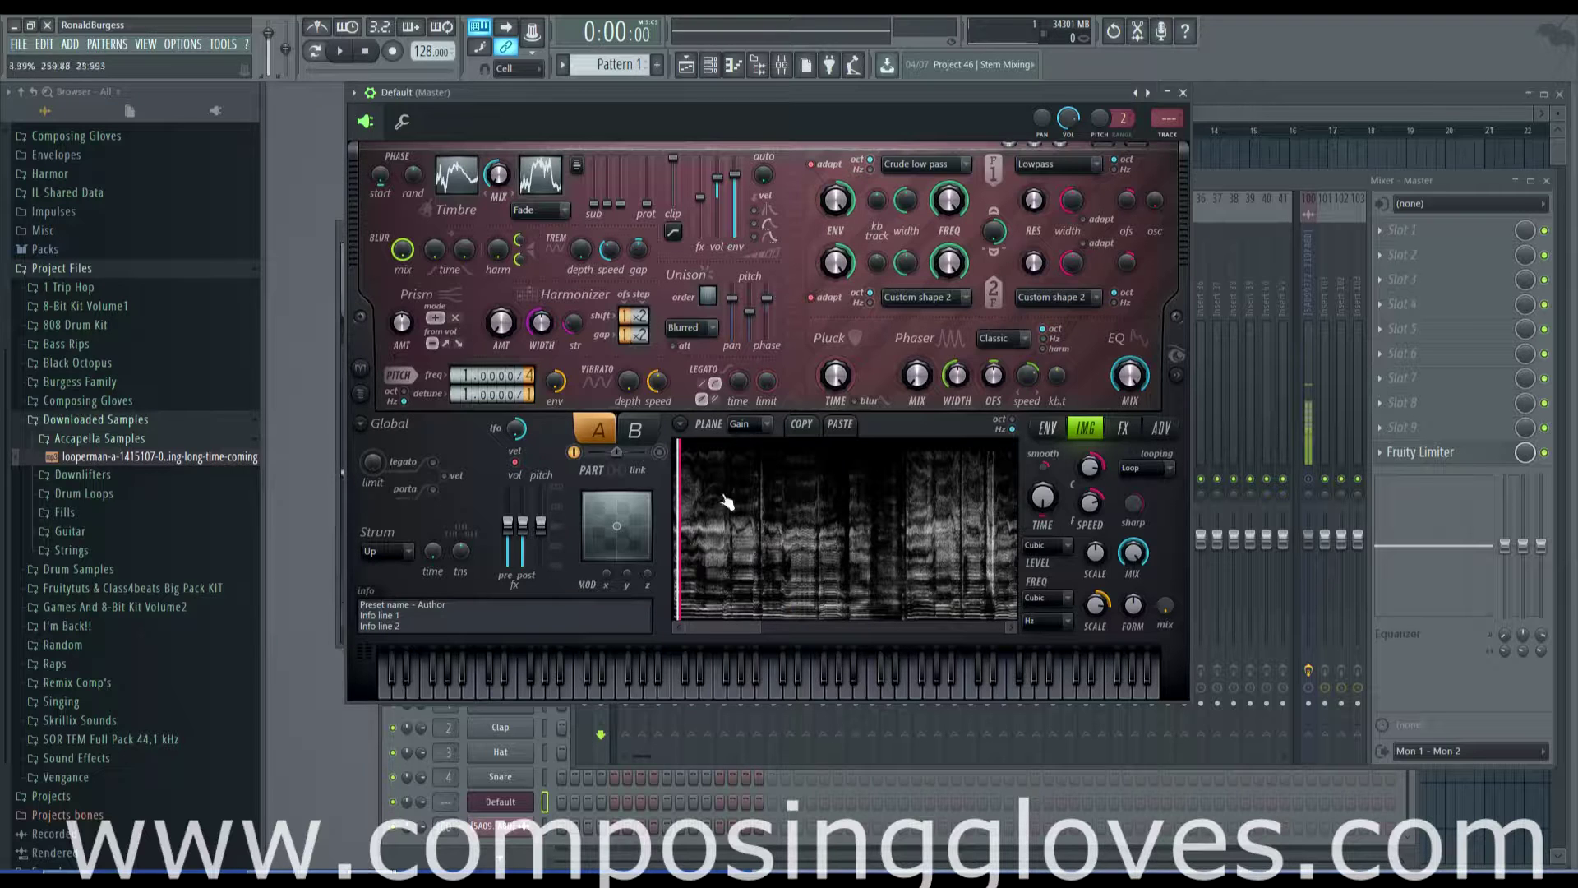
left_click(680, 423)
left_click(680, 421)
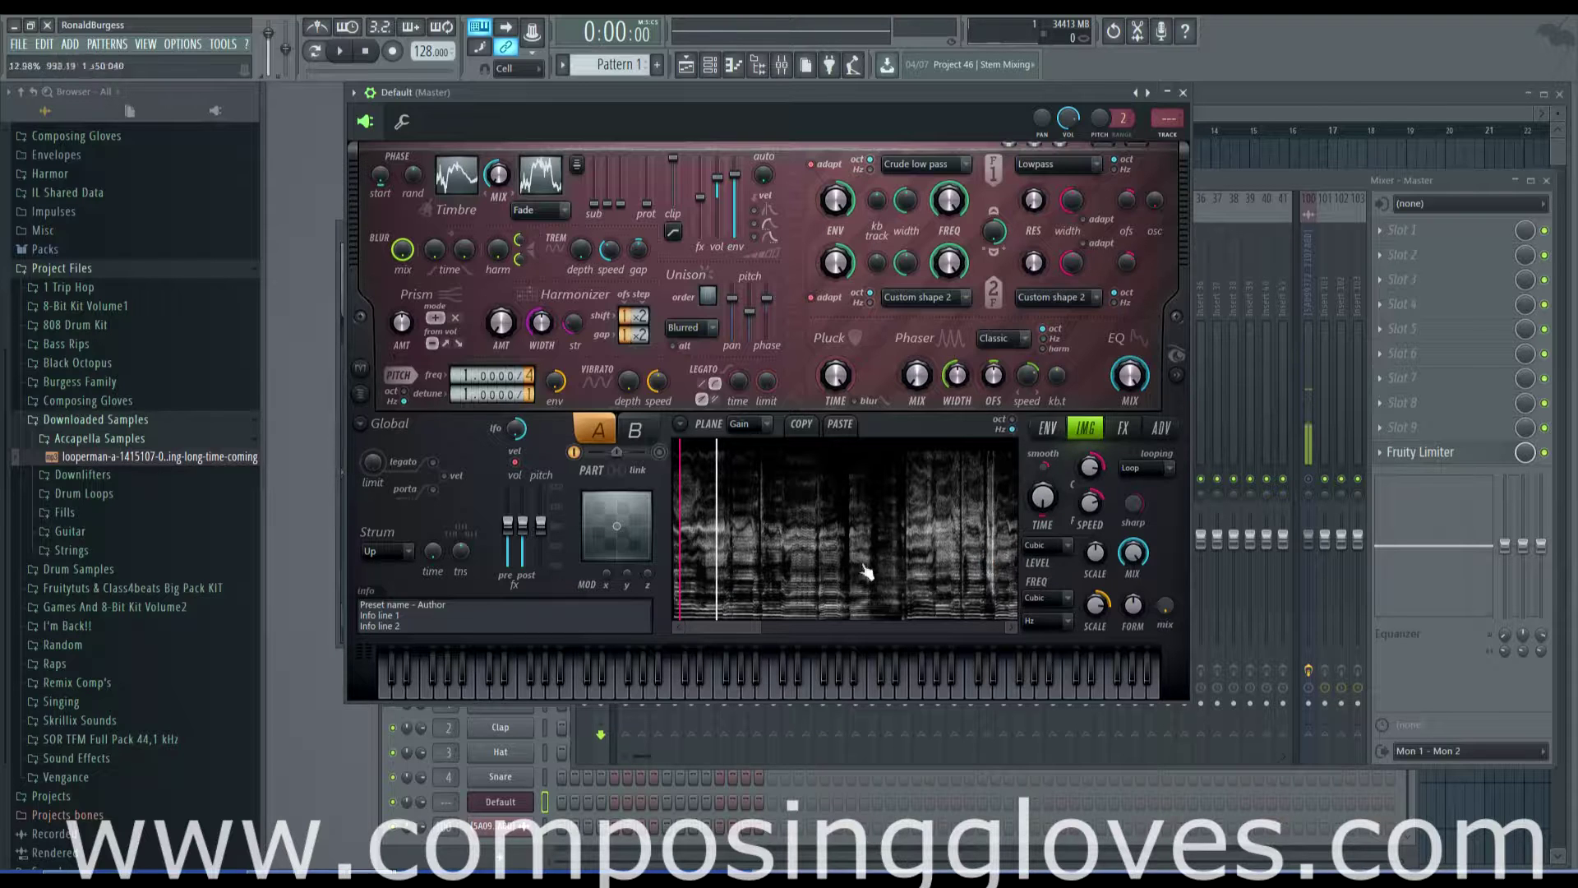
left_click(679, 423)
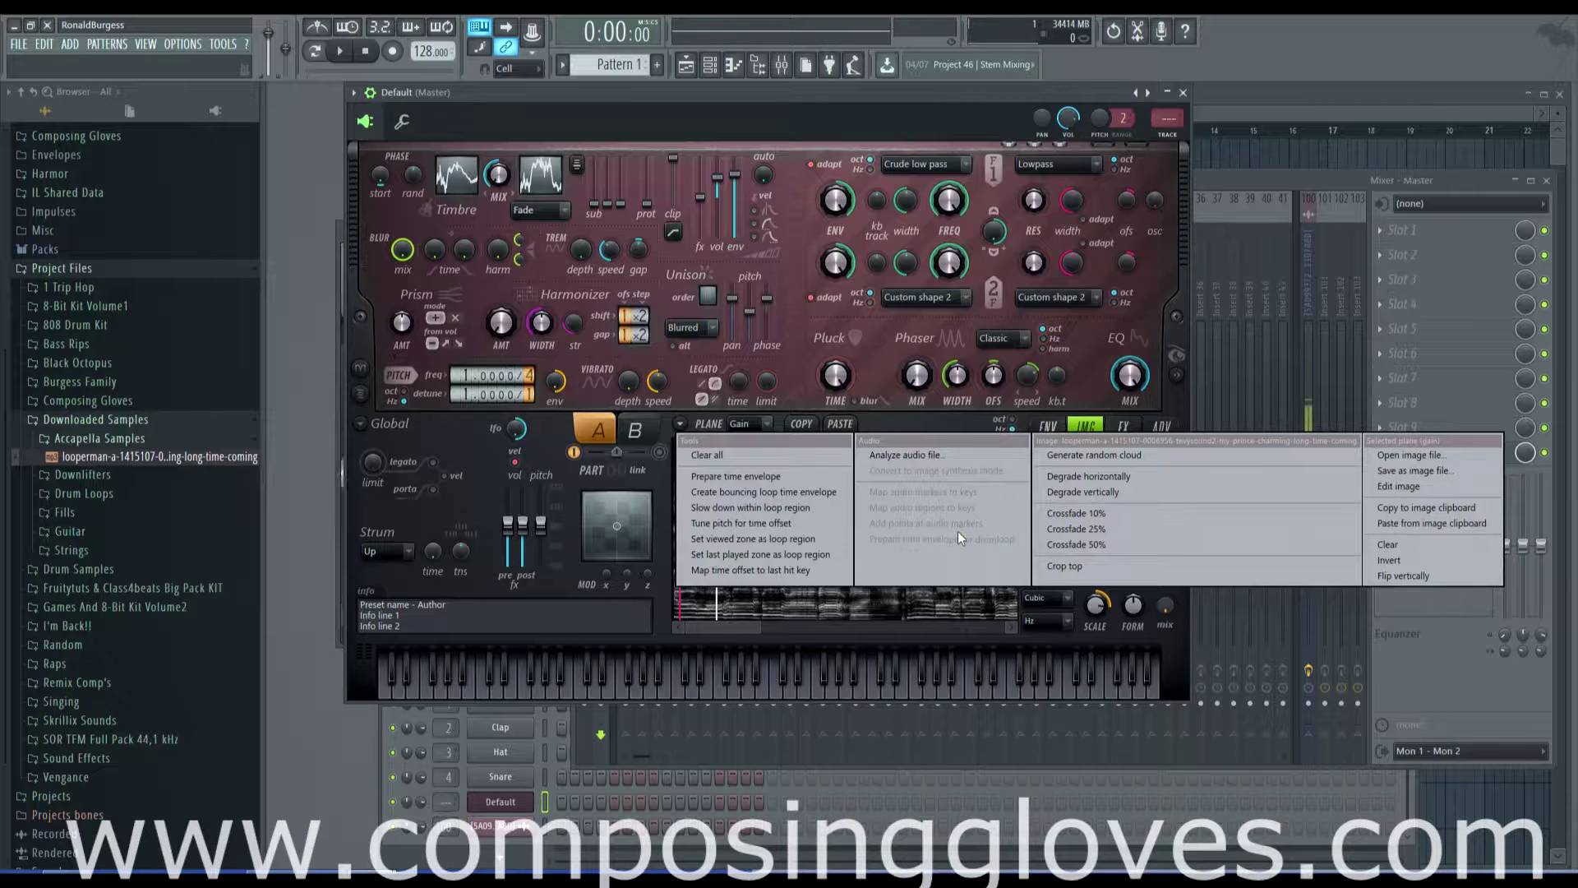
left_click(733, 627)
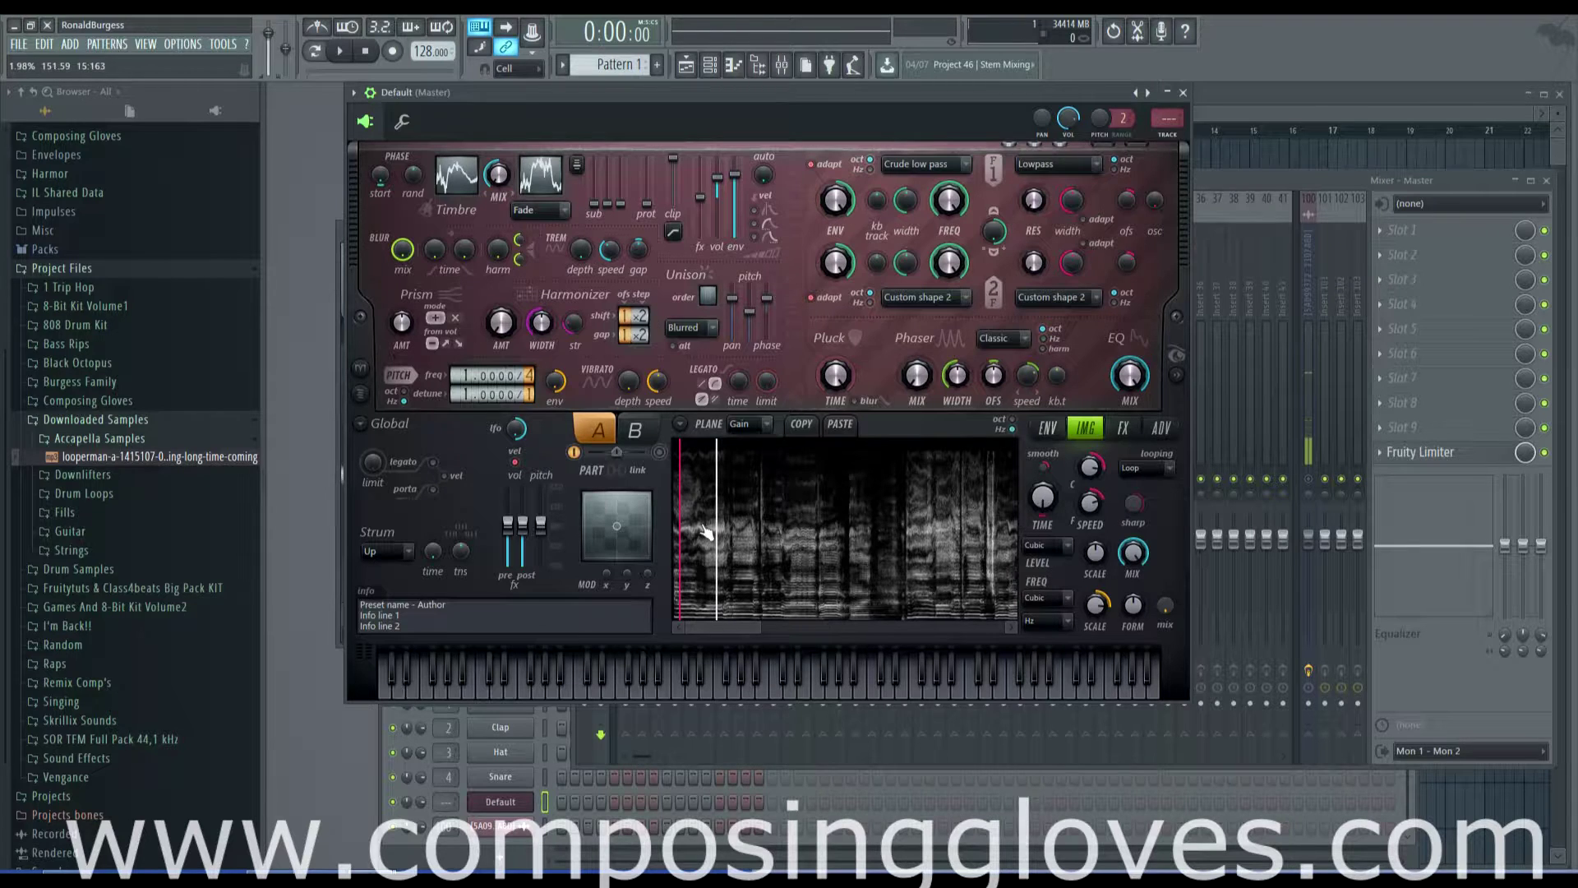
left_click(730, 694)
- Generate a random cloud image in the image section
left_click(679, 423)
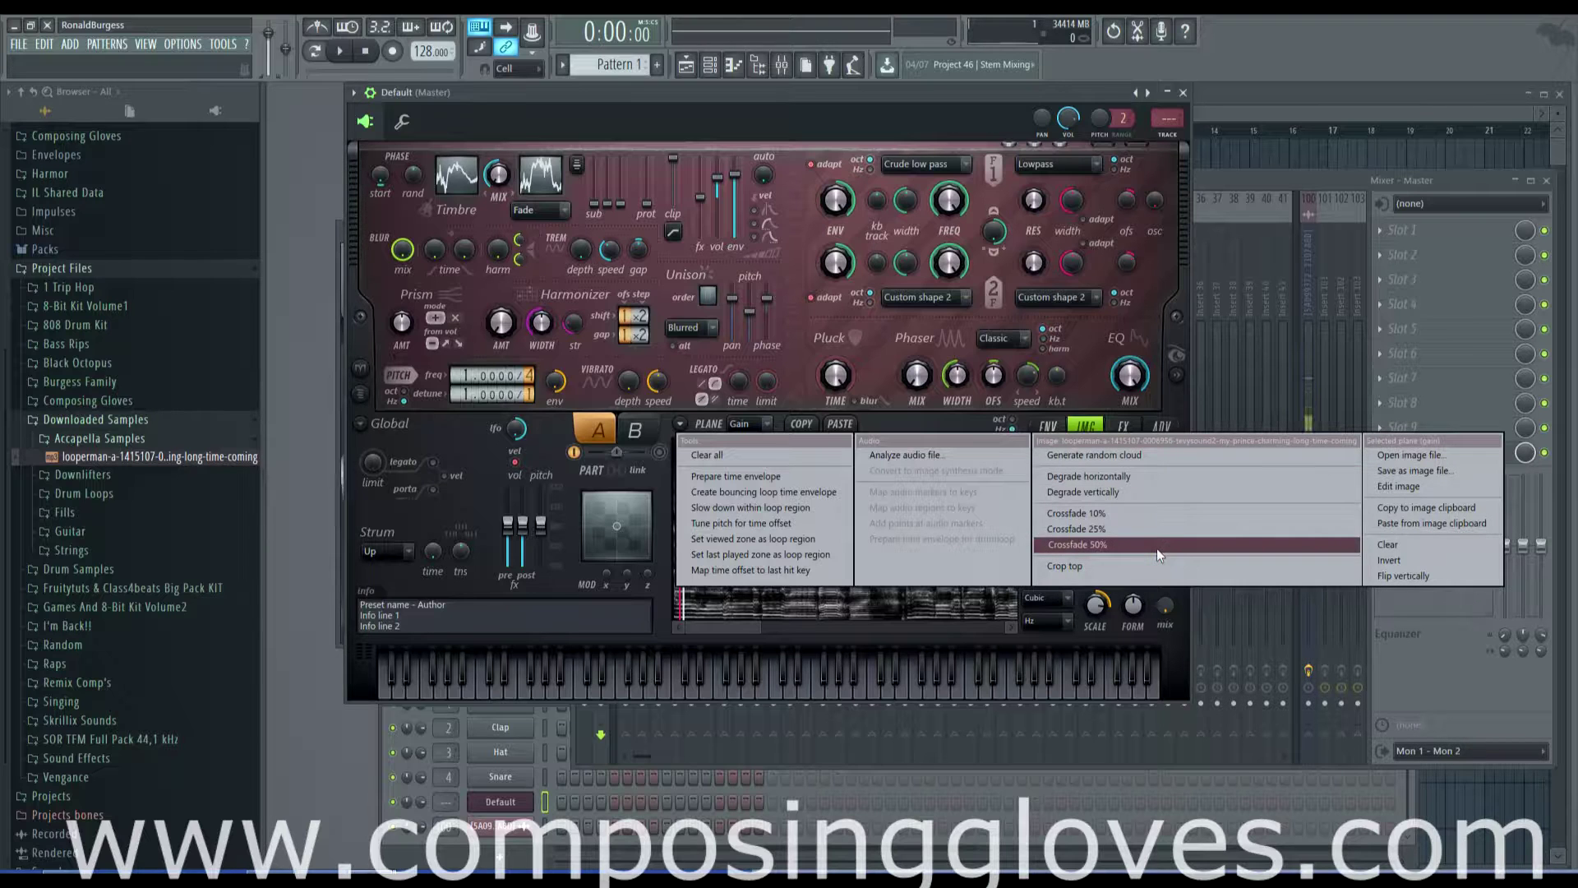
left_click(1118, 460)
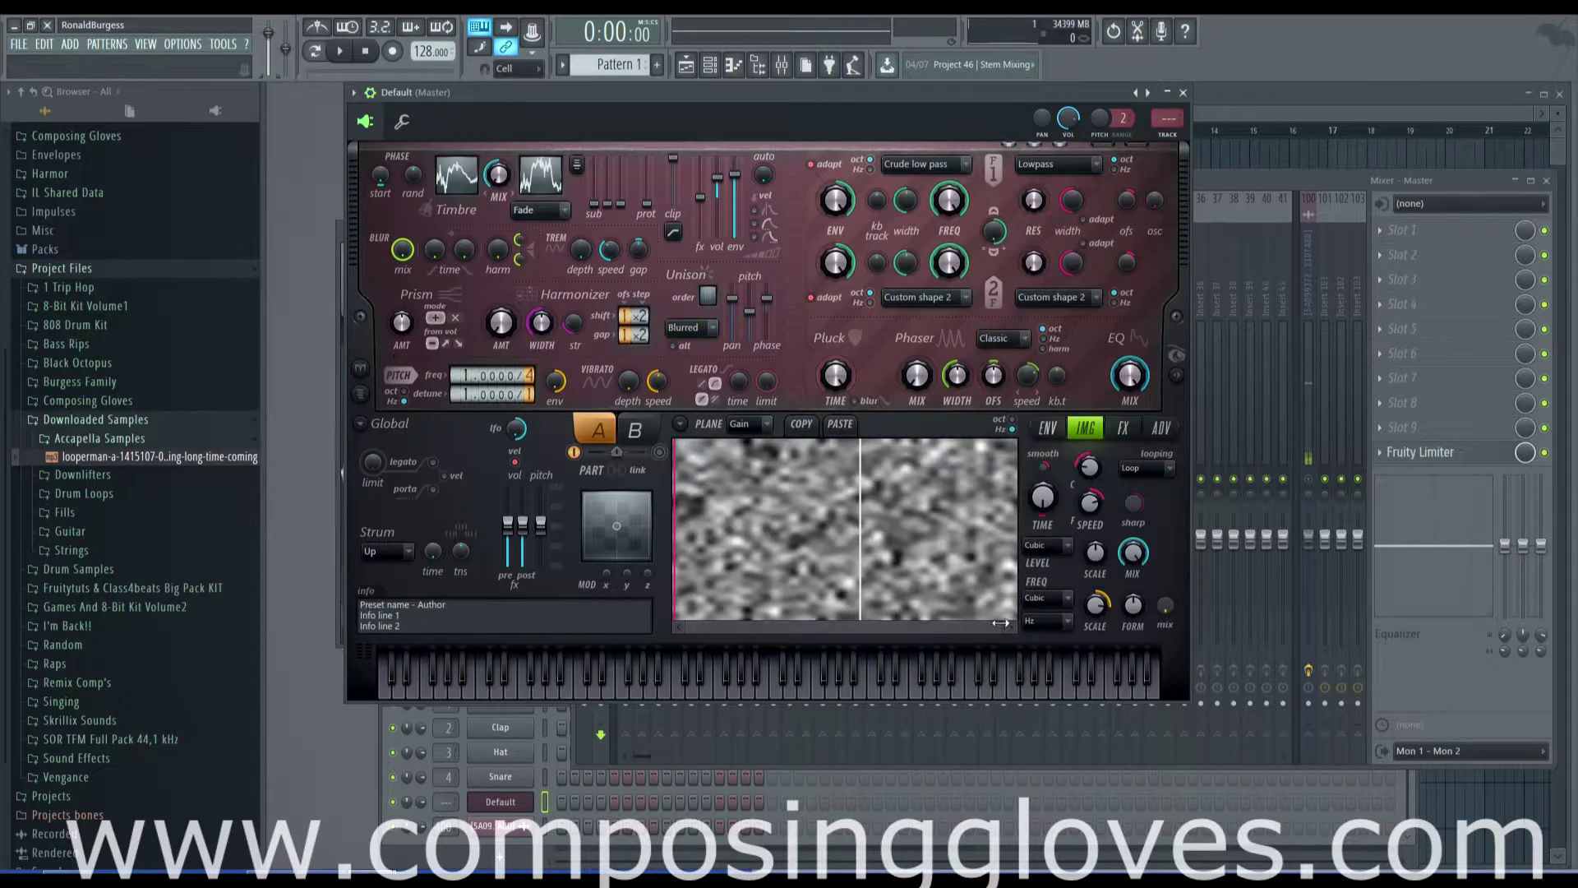
scroll(697, 571, "up", 3)
scroll(696, 571, "down", 3)
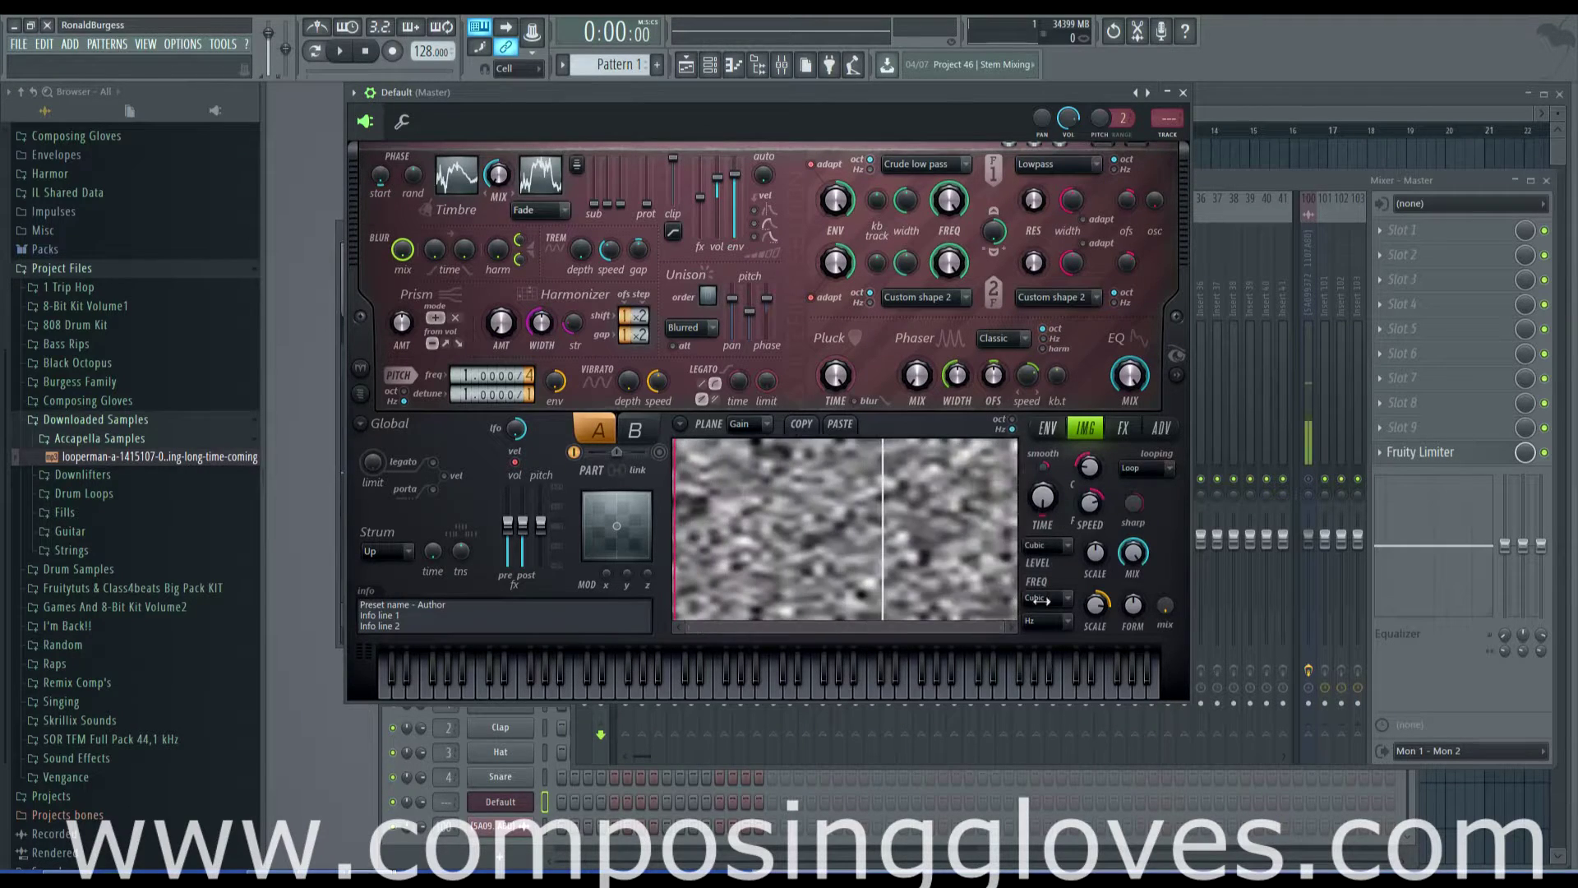
- Switch the displayed image plane to Freq and play a few notes to hear the random cloud
left_click(756, 425)
left_click(739, 457)
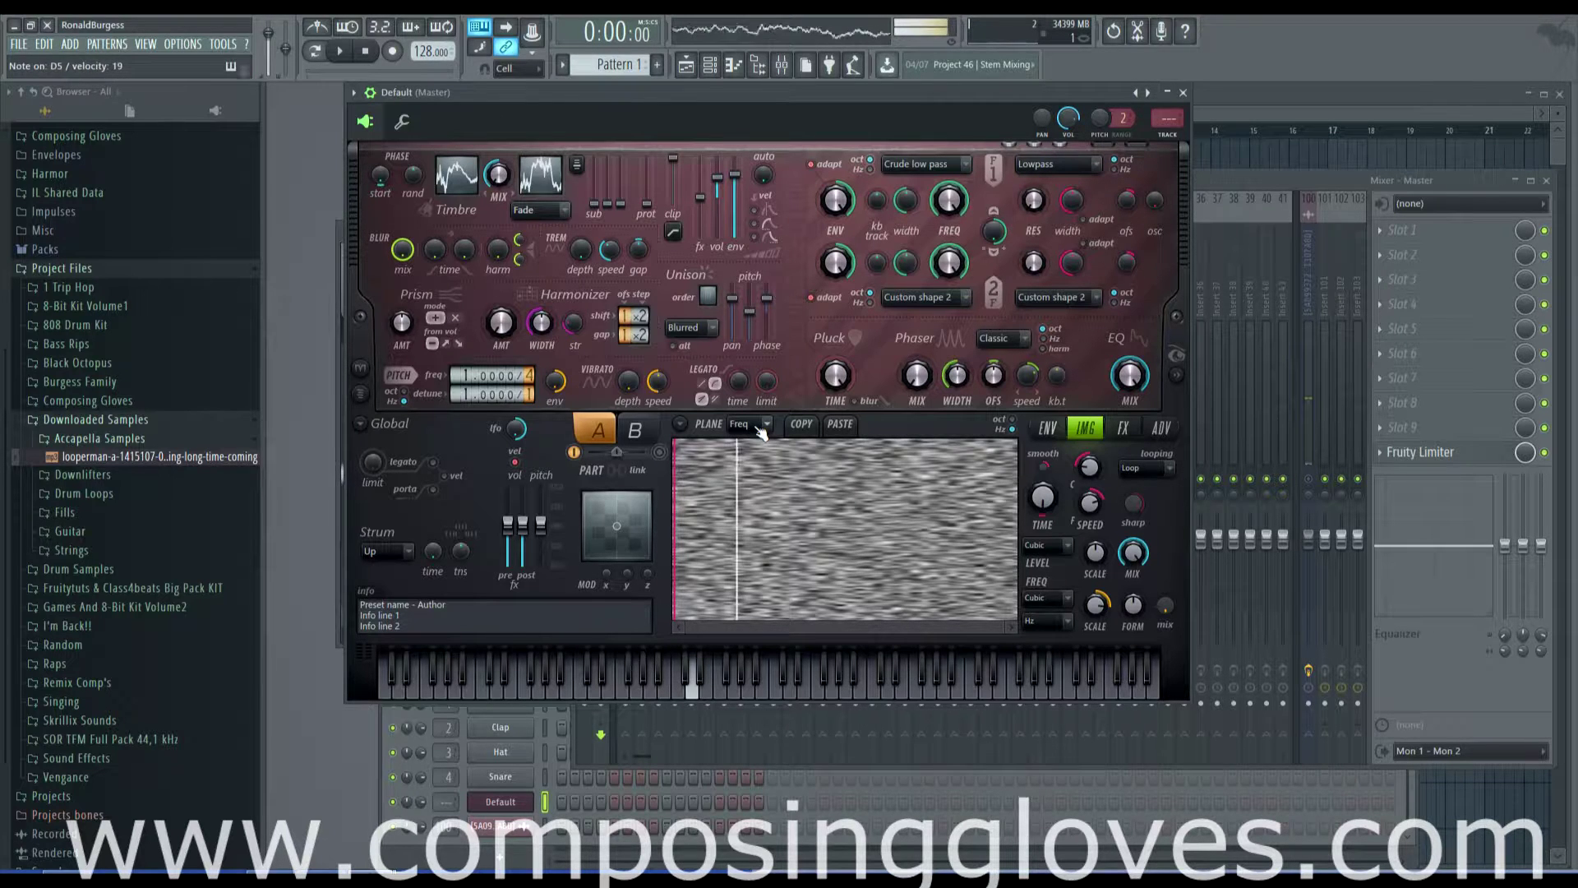
key("v")
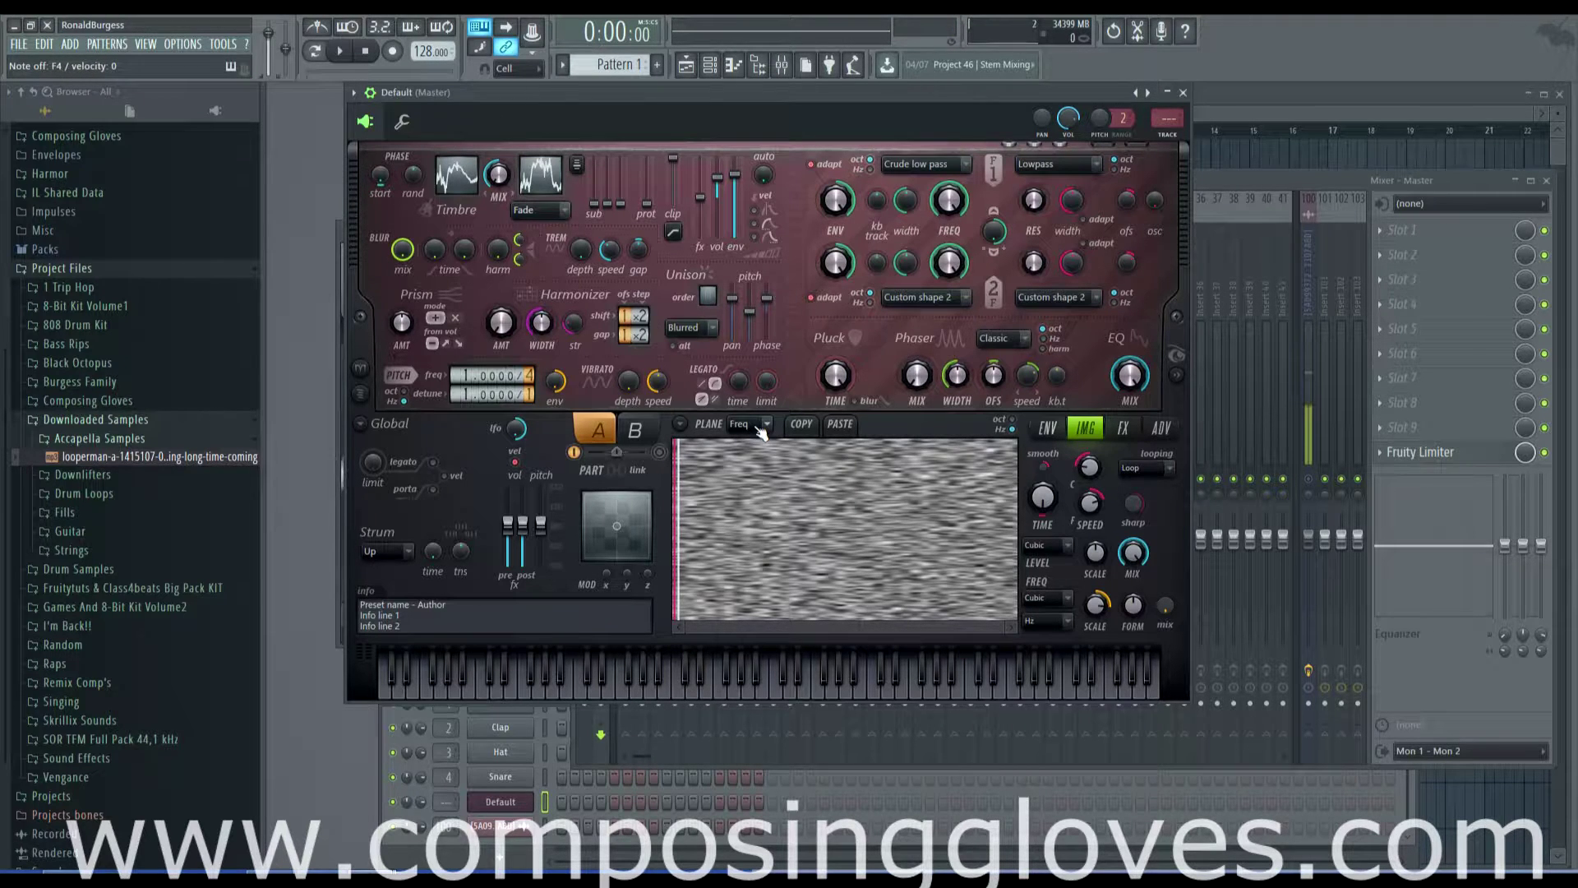
- Reload the "my-prince-charming-long-time-coming" acapella into the image section and convert it to image synthesis mode
left_click(679, 425)
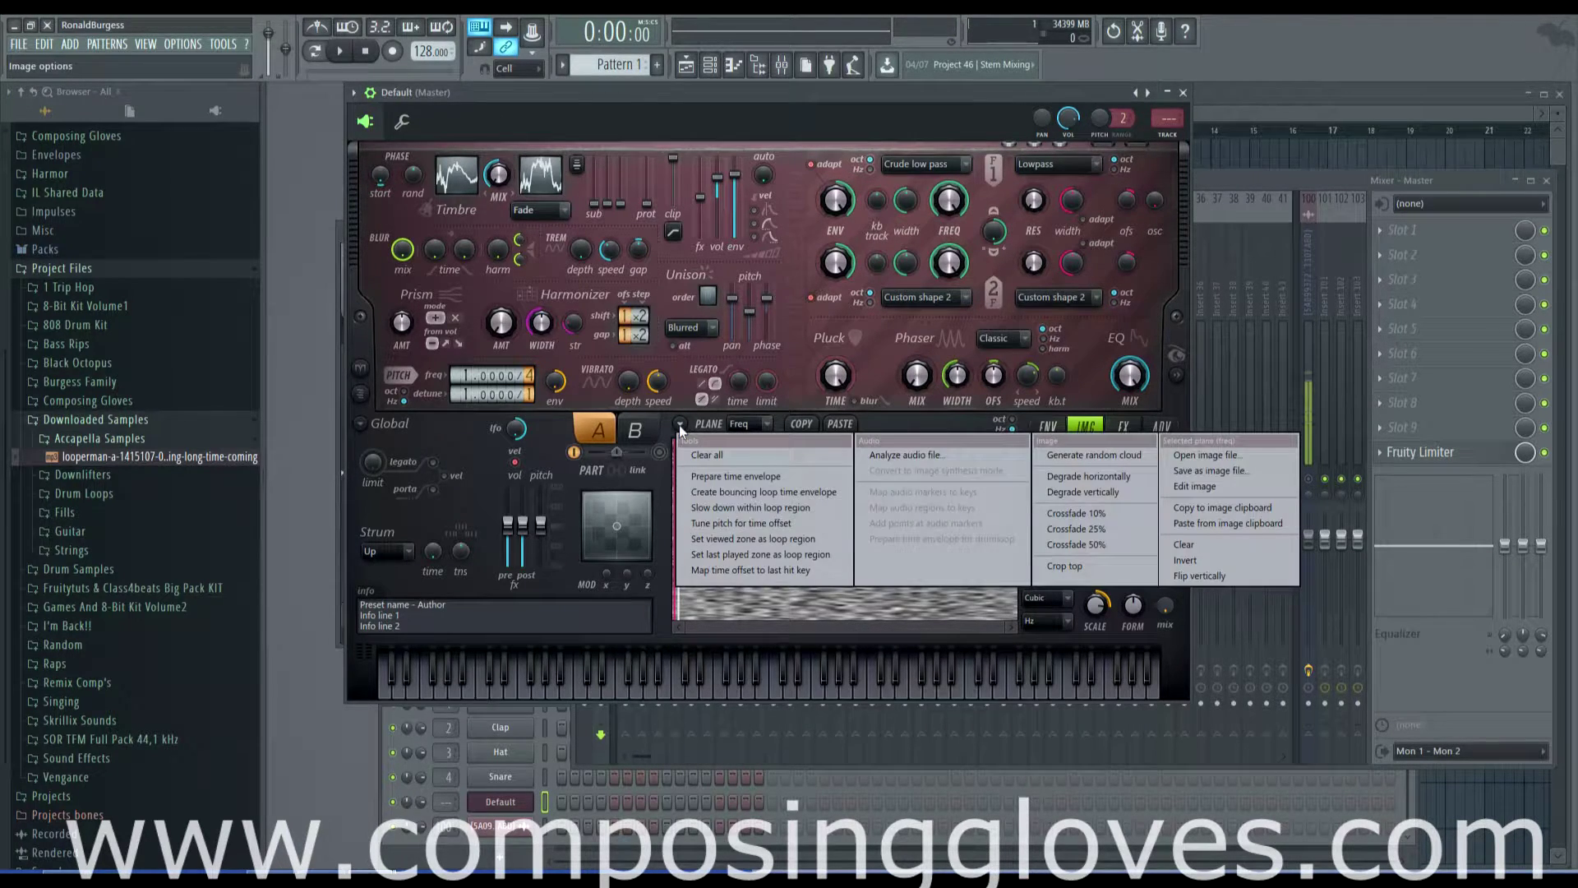
left_click(679, 426)
left_click(681, 427)
left_click(680, 425)
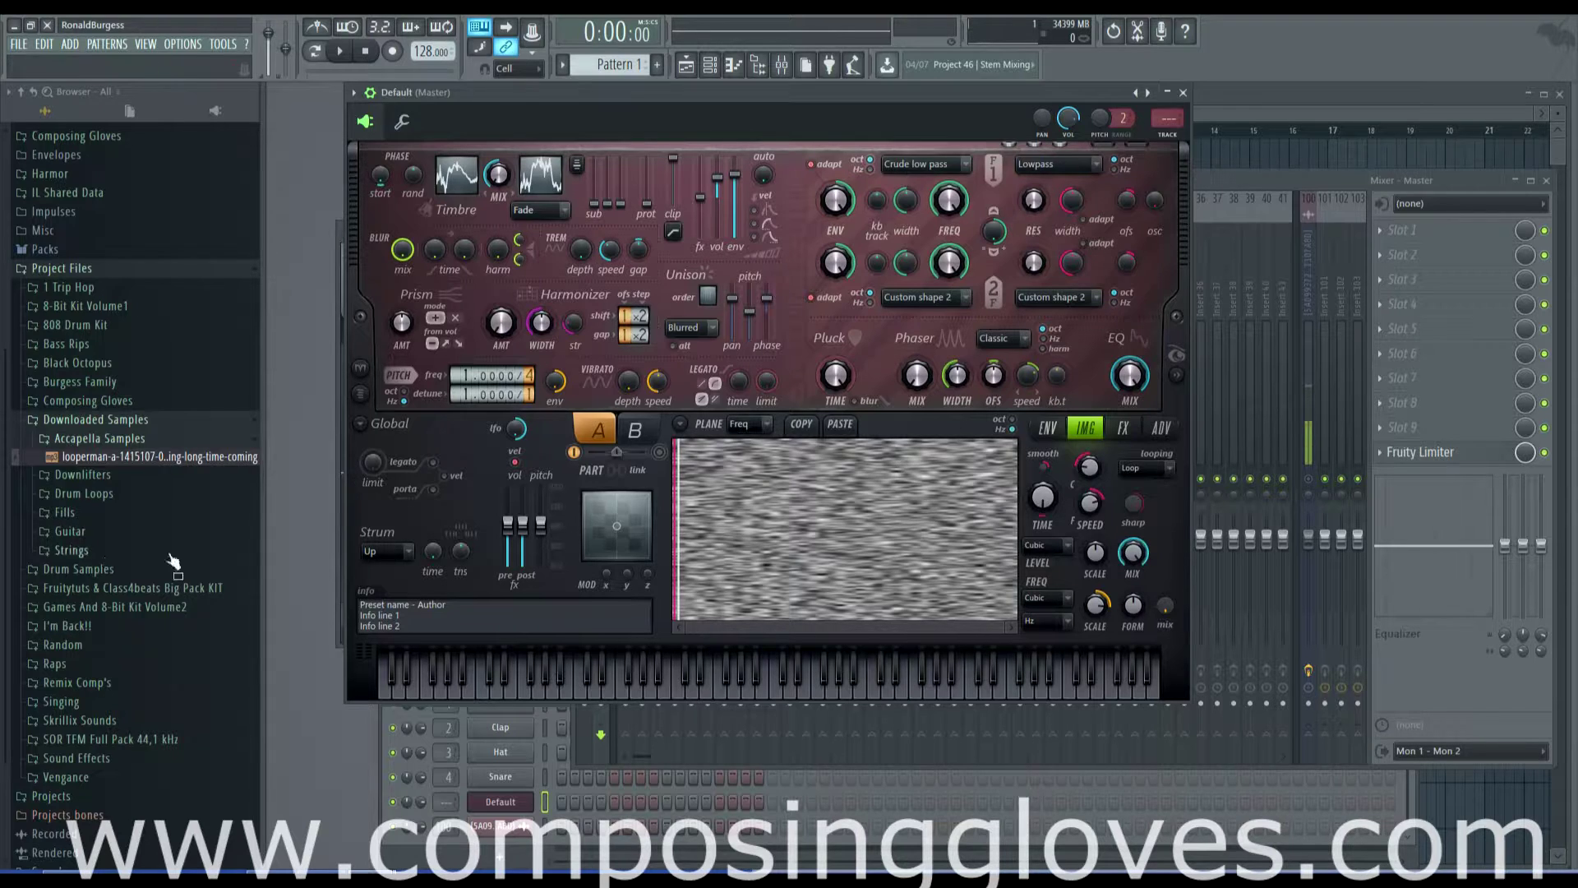
left_click_drag(124, 457, 730, 461)
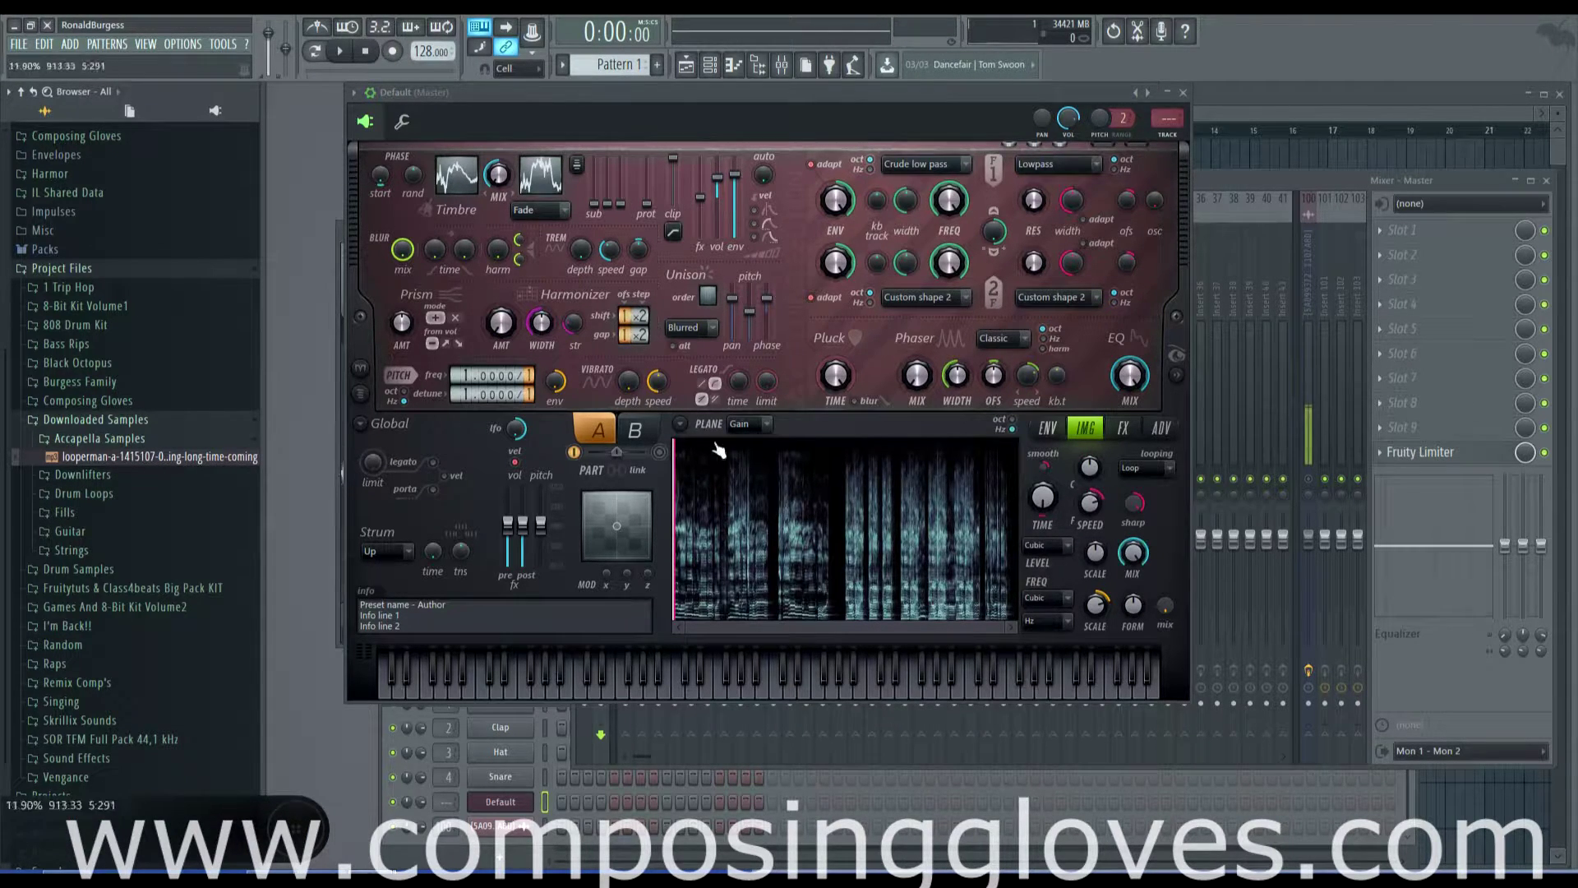
left_click(680, 423)
left_click(1037, 470)
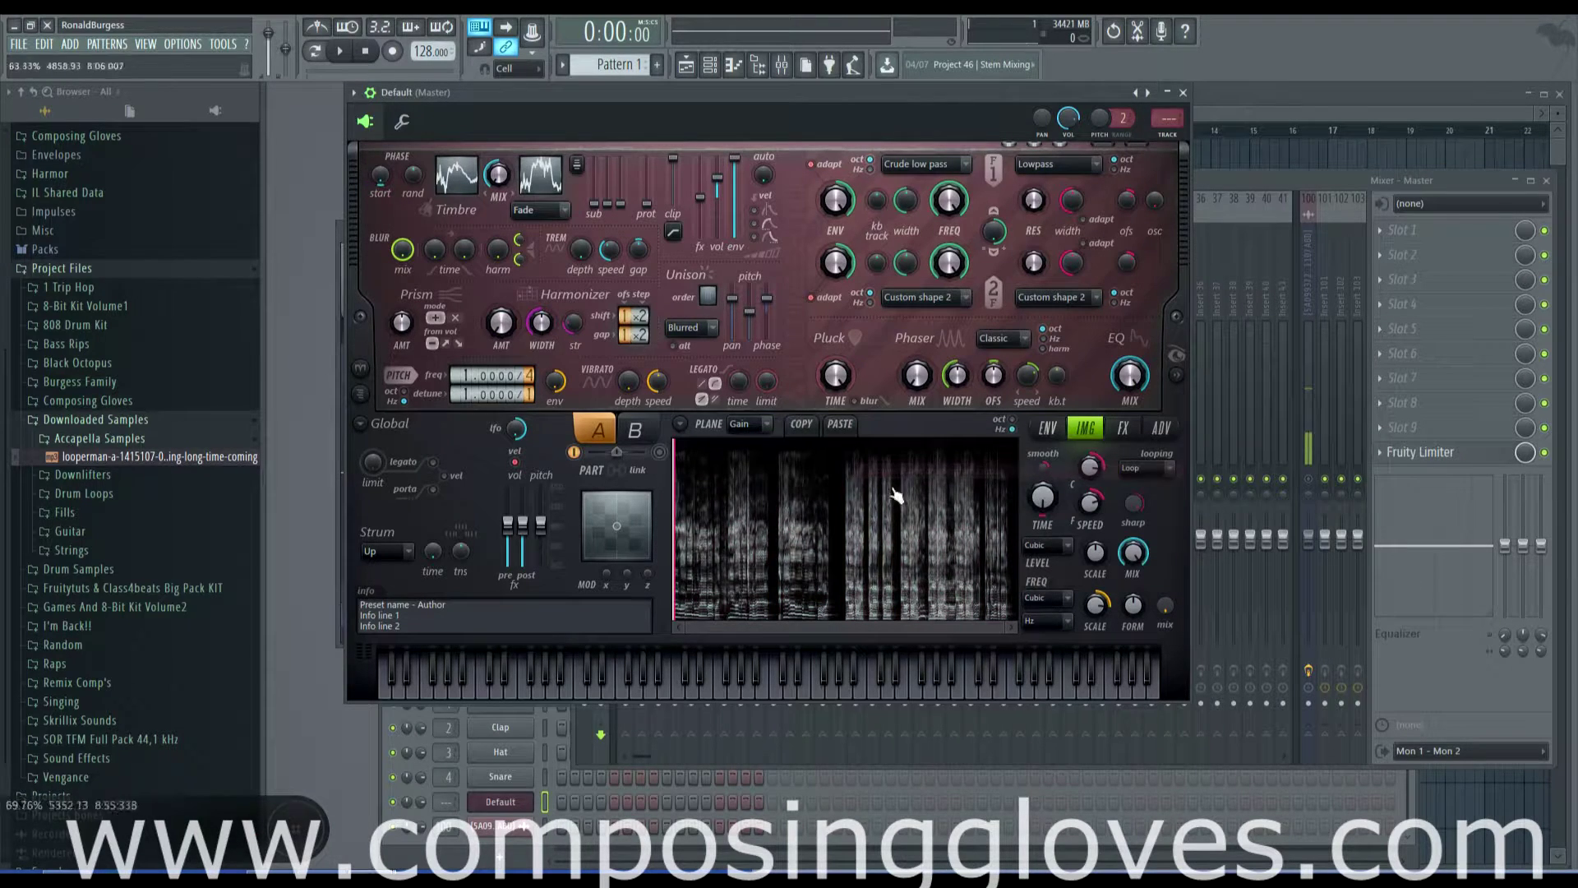
- Degrade the acapella image horizontally and apply a 50% crossfade to it
left_click(679, 424)
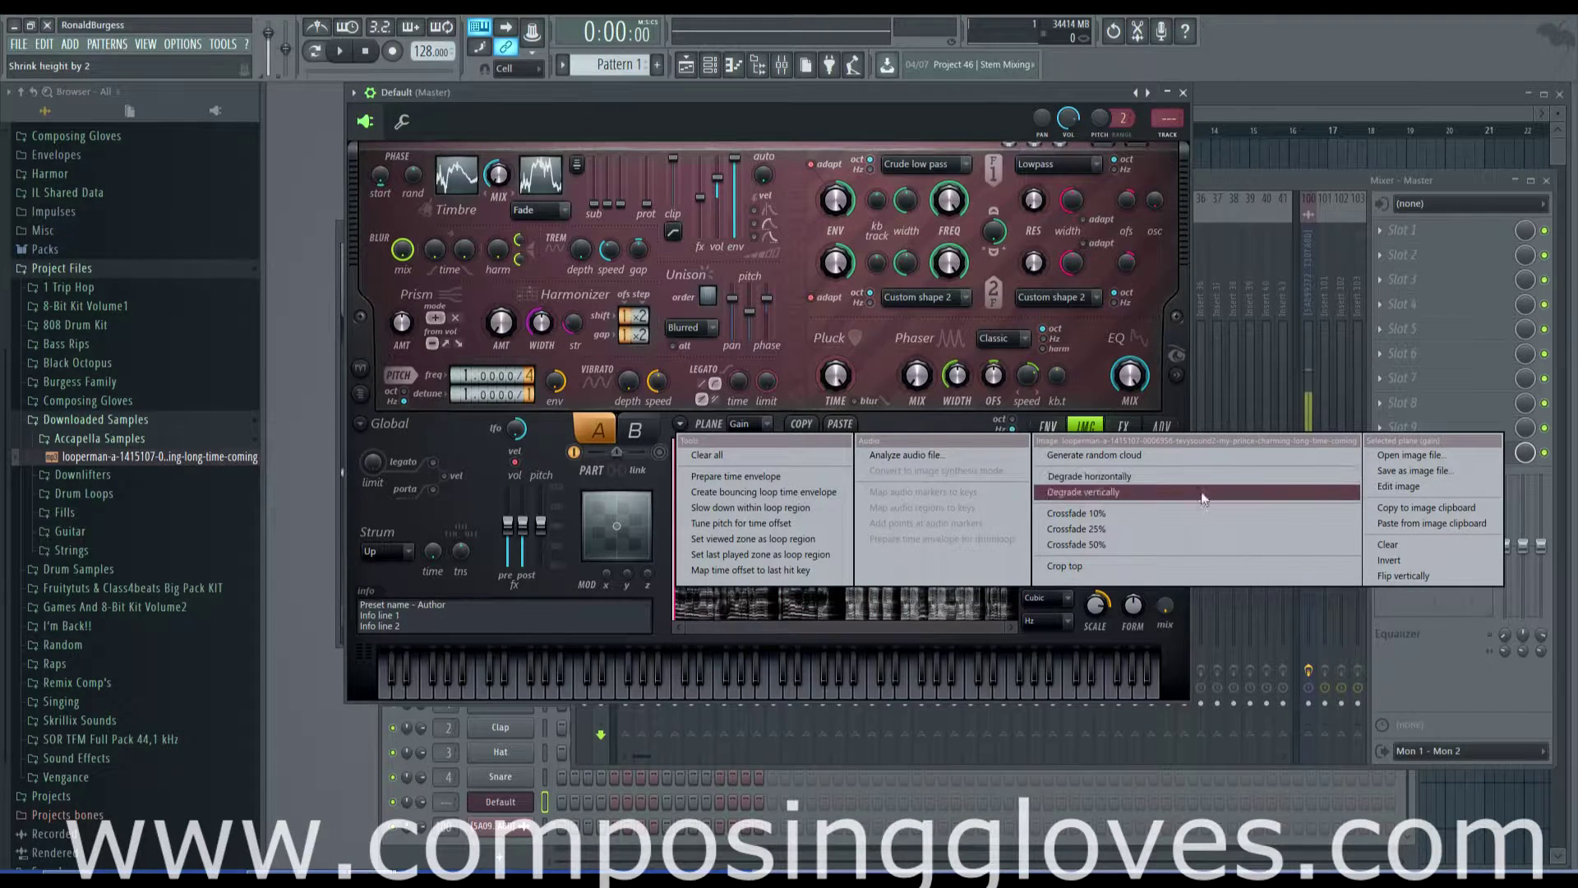
left_click(1149, 475)
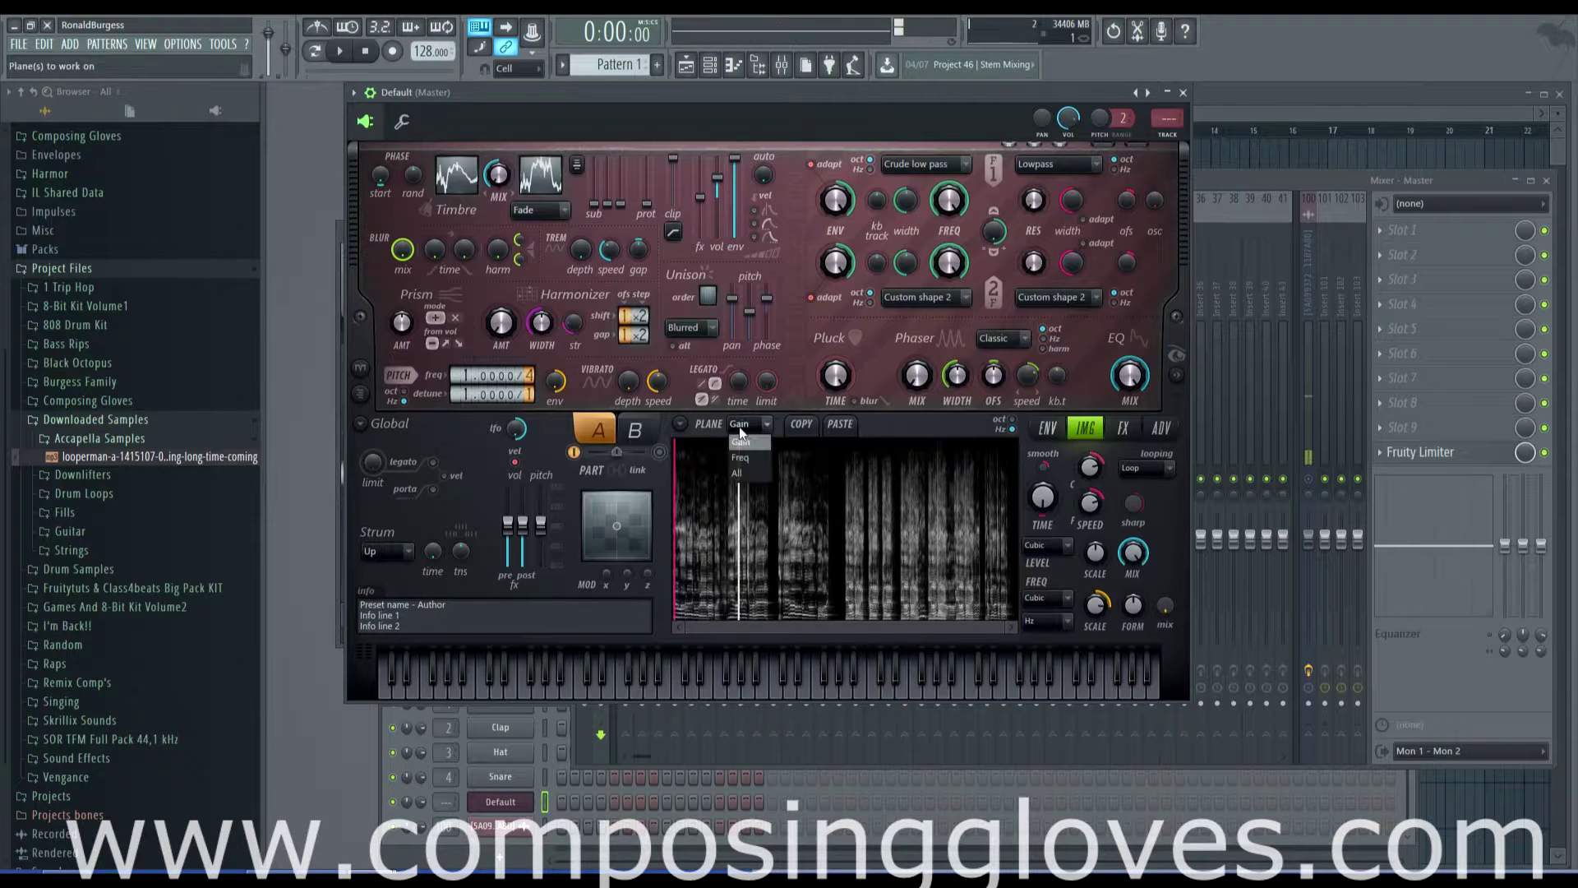
left_click(679, 424)
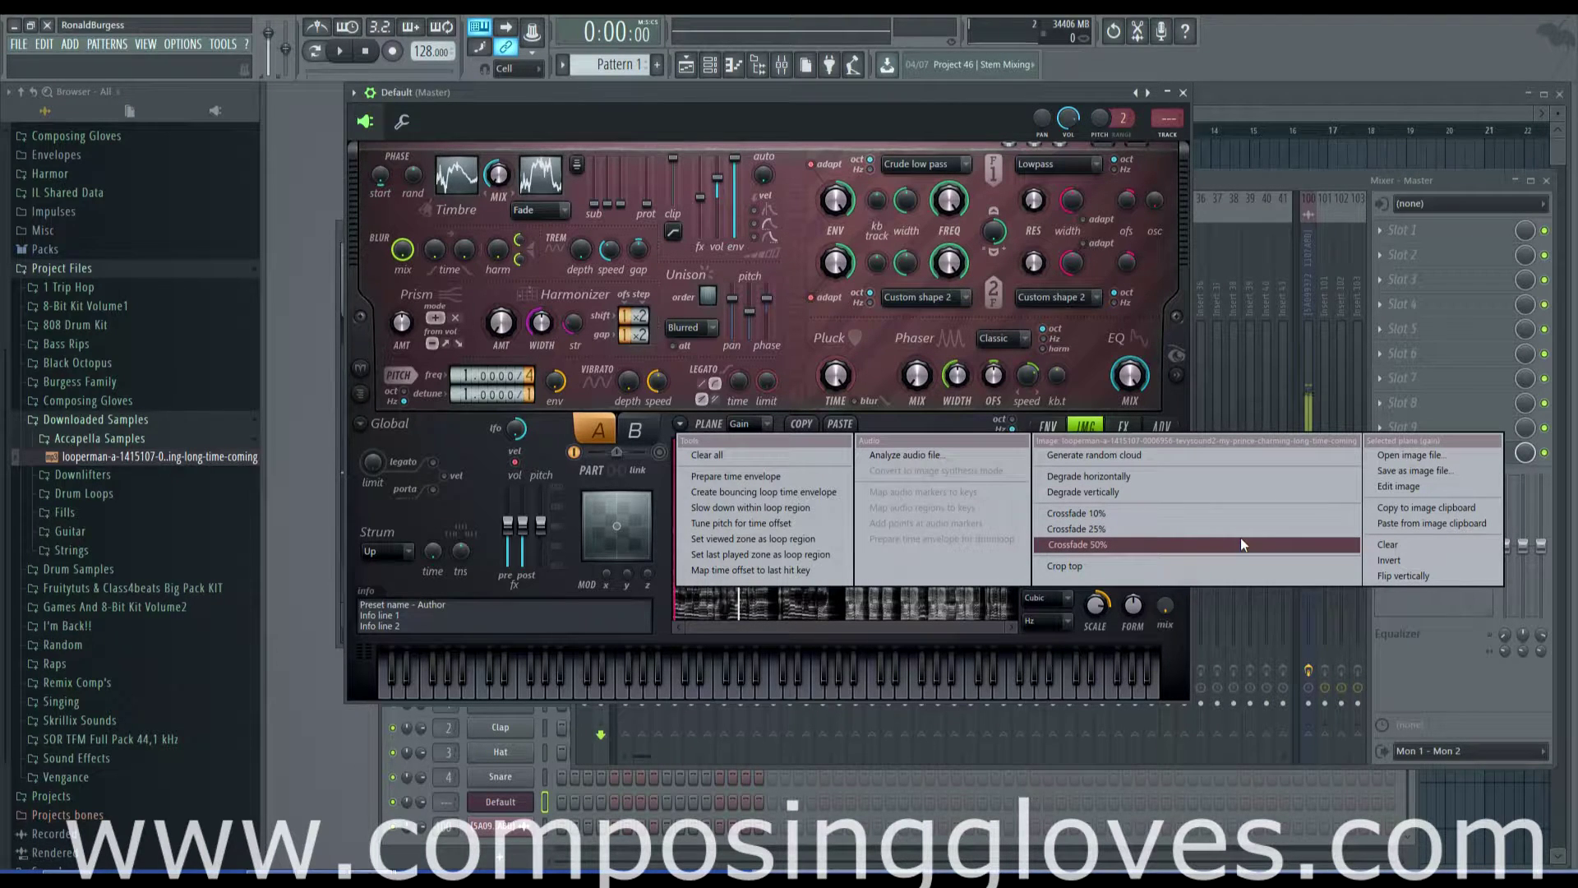
left_click(1241, 543)
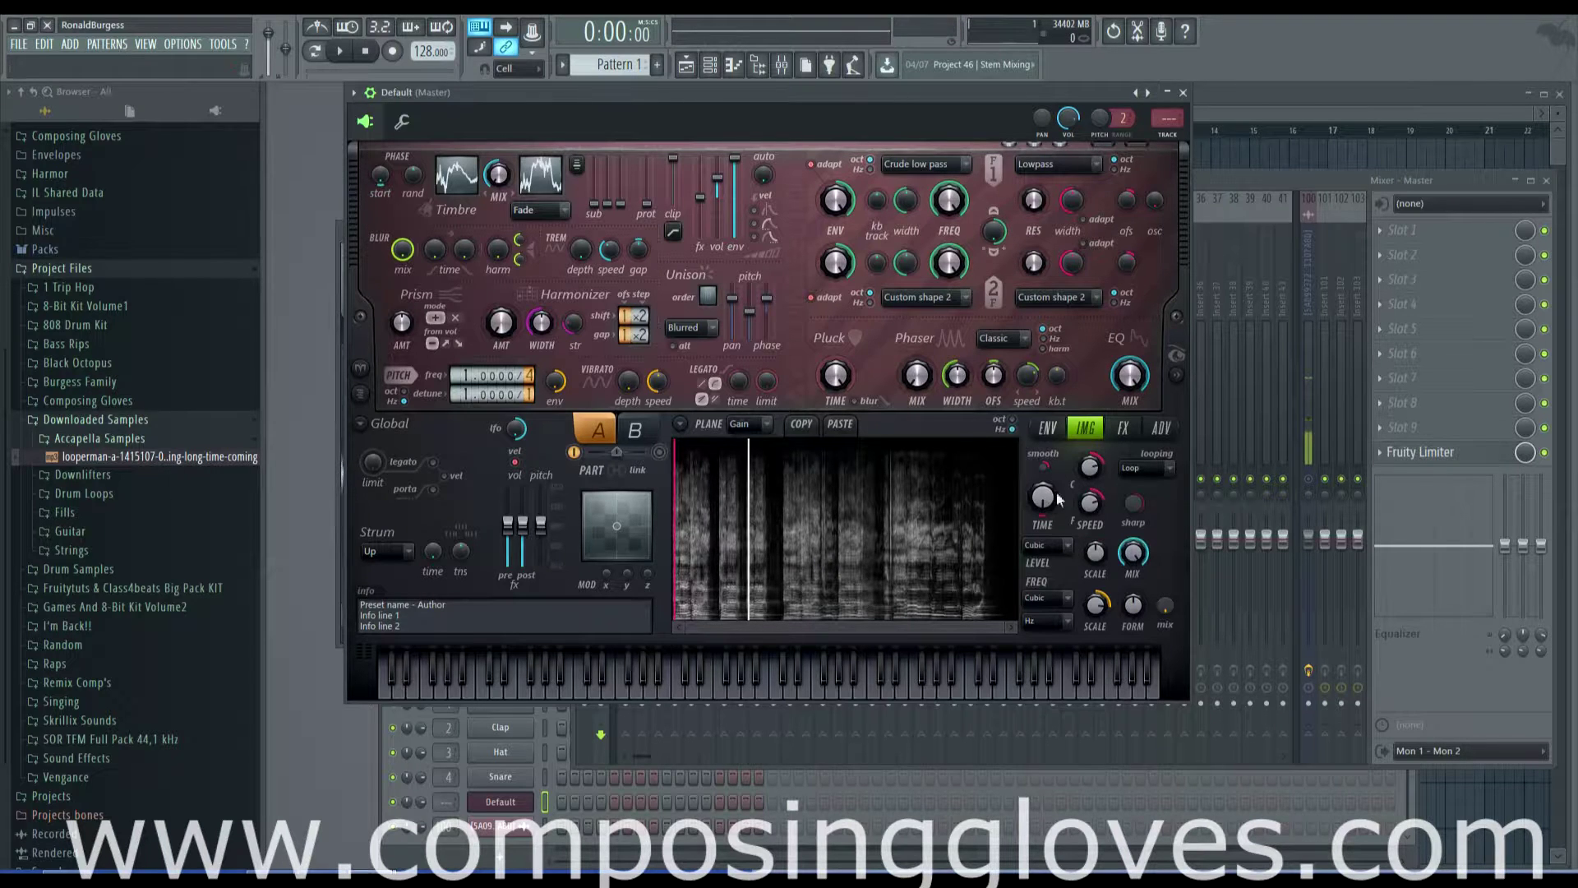
- Apply Crop top to the acapella image and play a note to hear it
left_click(680, 426)
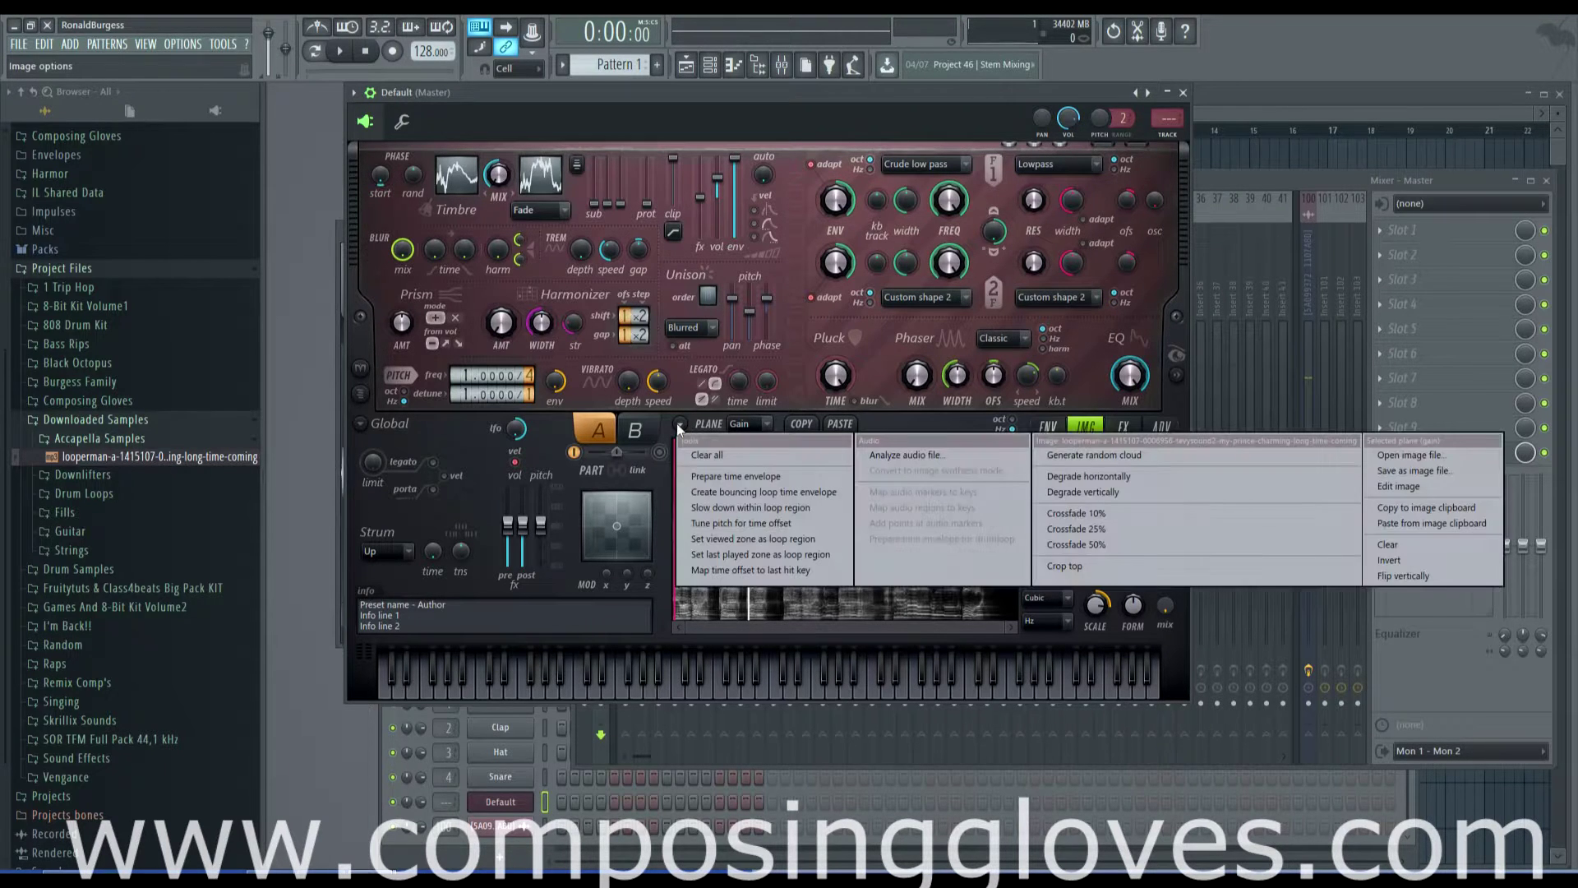
left_click(1156, 565)
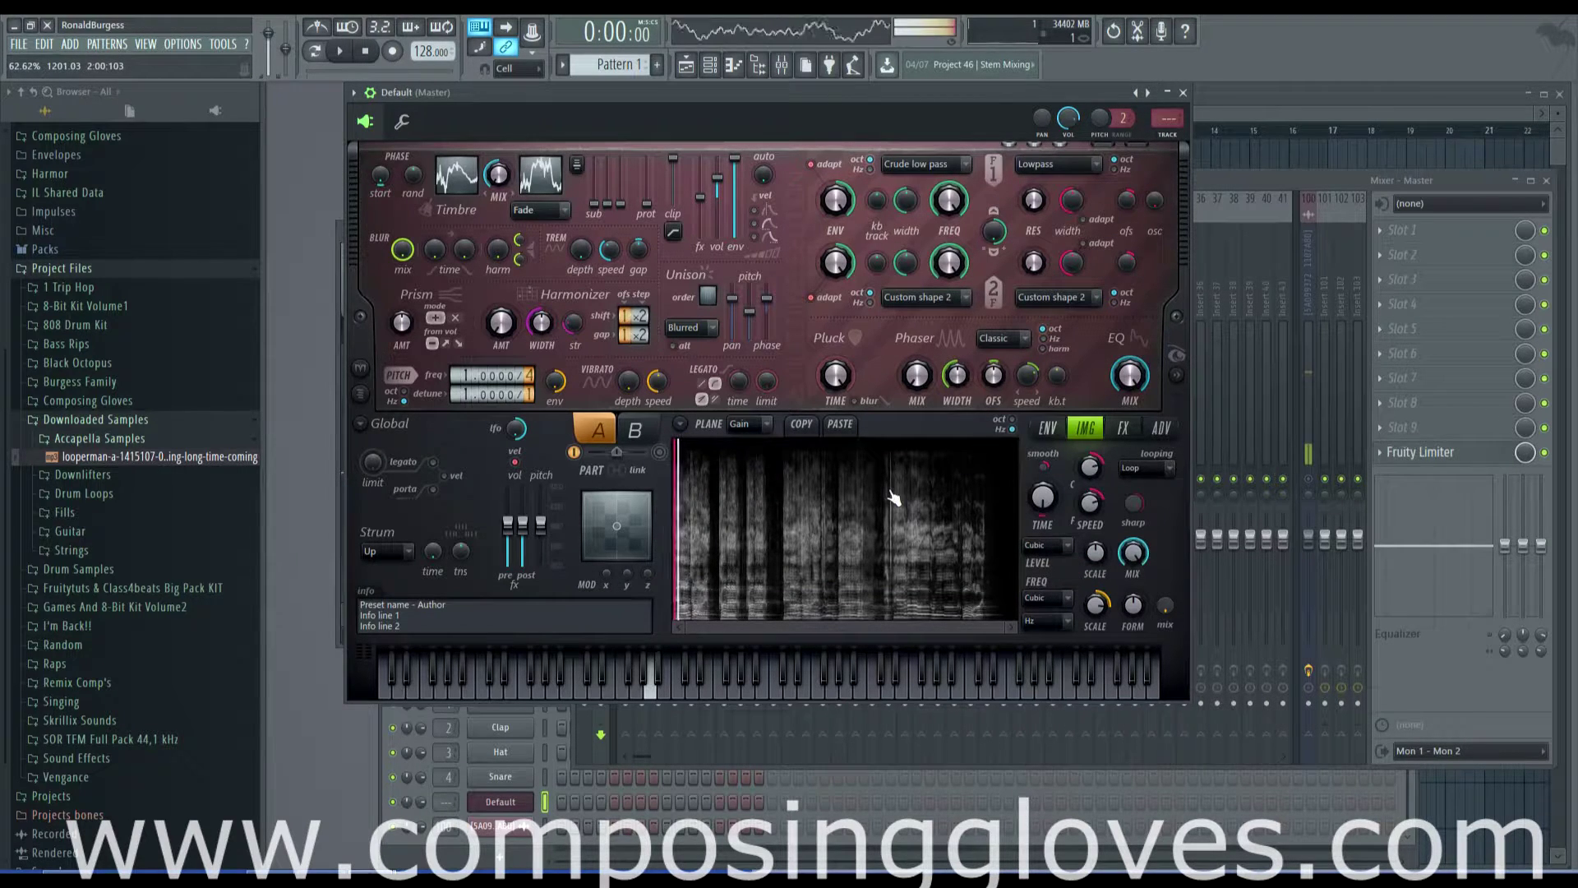
- Invert the acapella's gain plane, play a note to hear it, and invert it back to the original
left_click(679, 424)
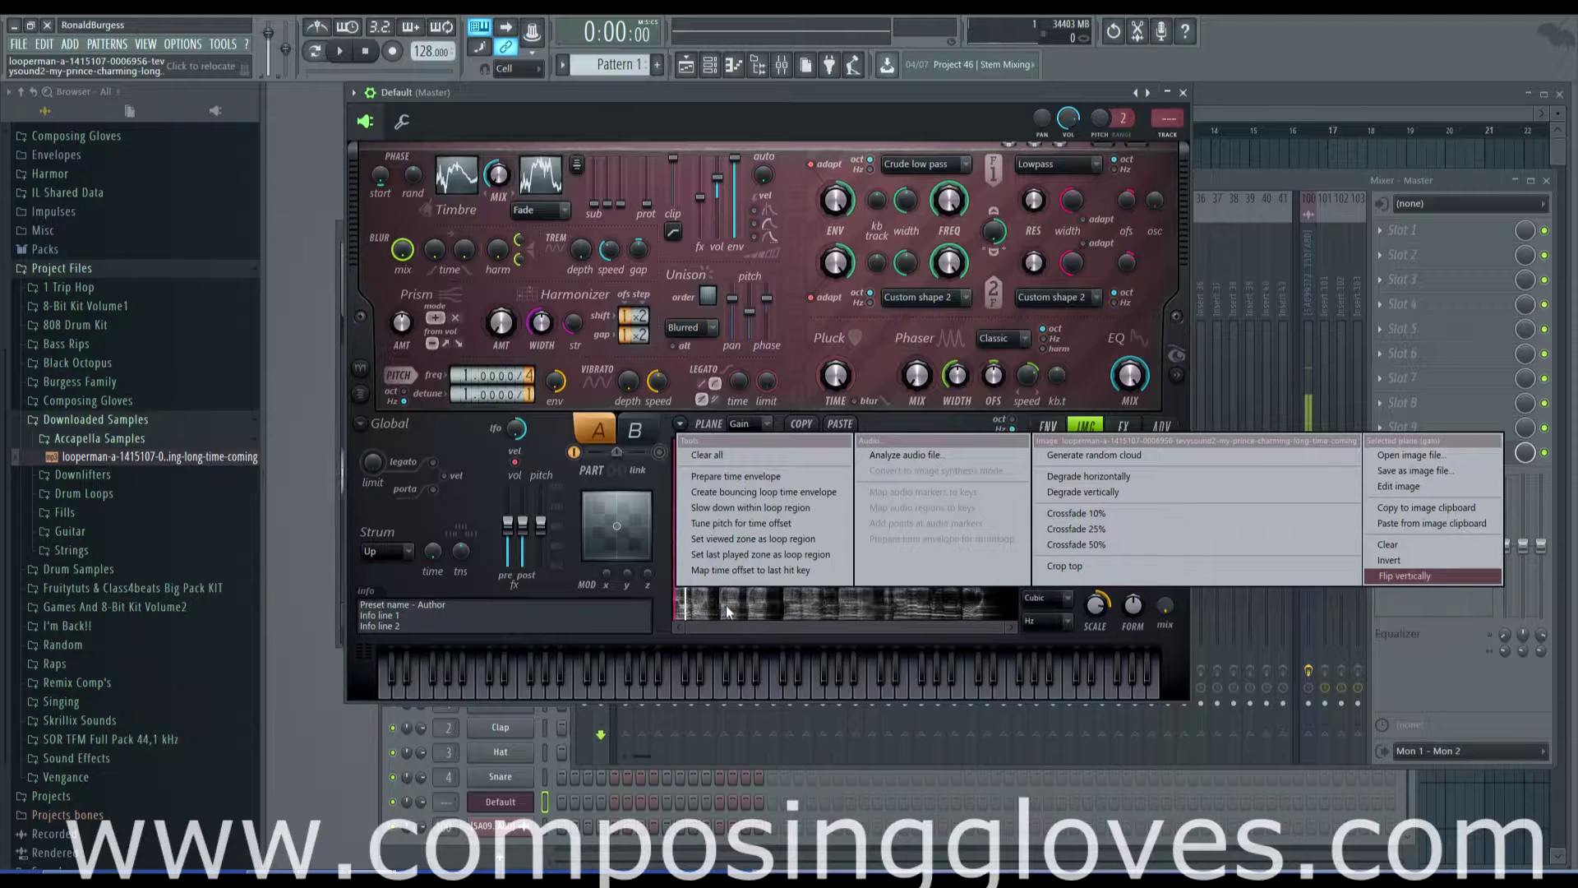
left_click(1393, 559)
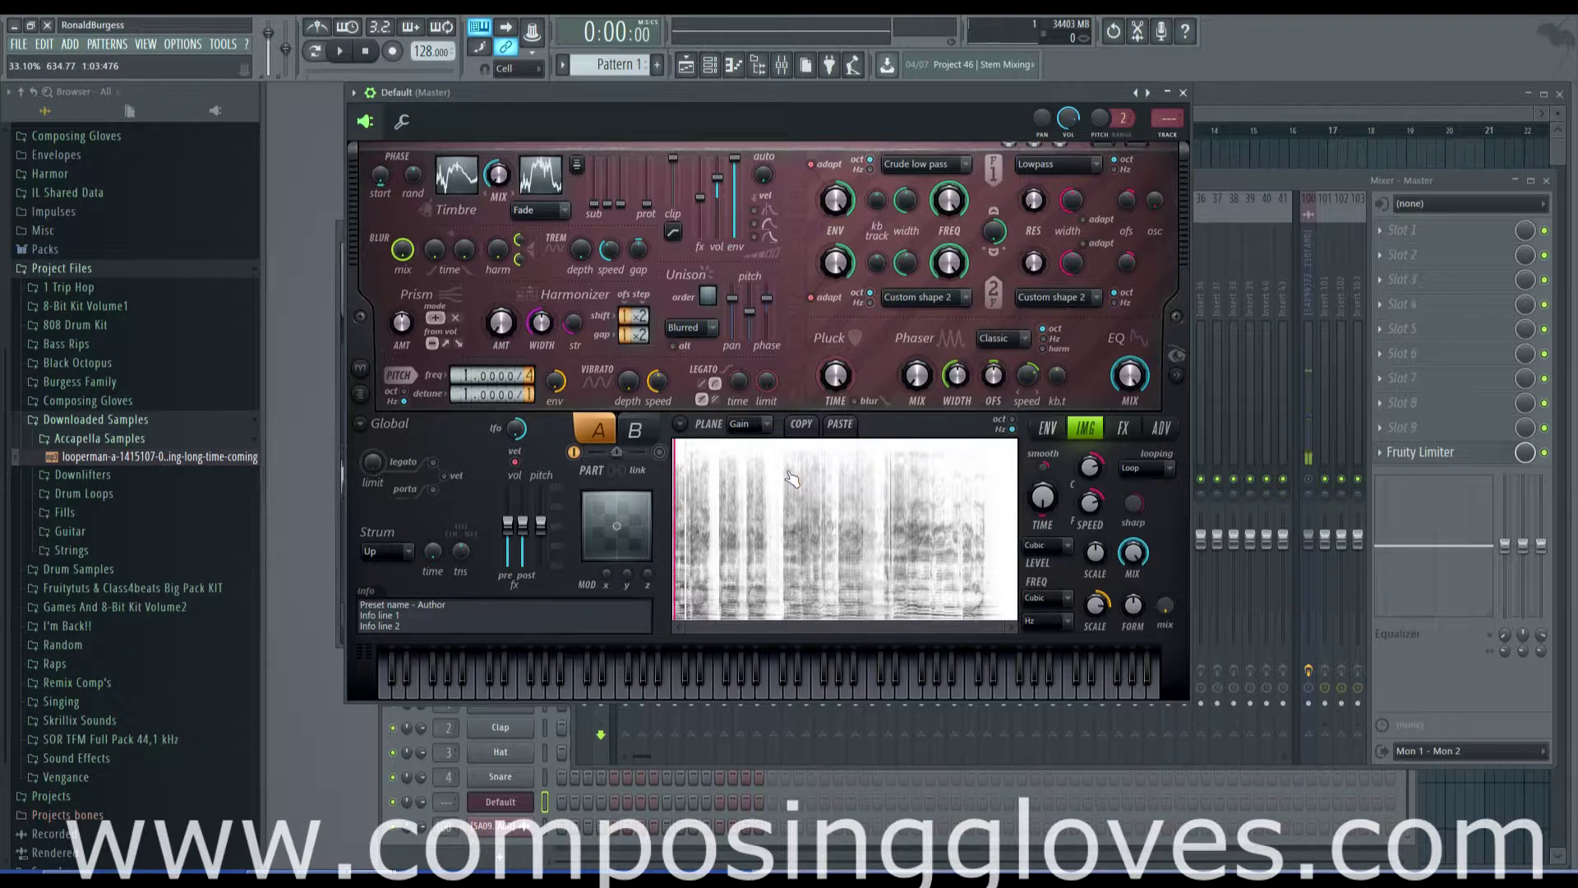
key("z")
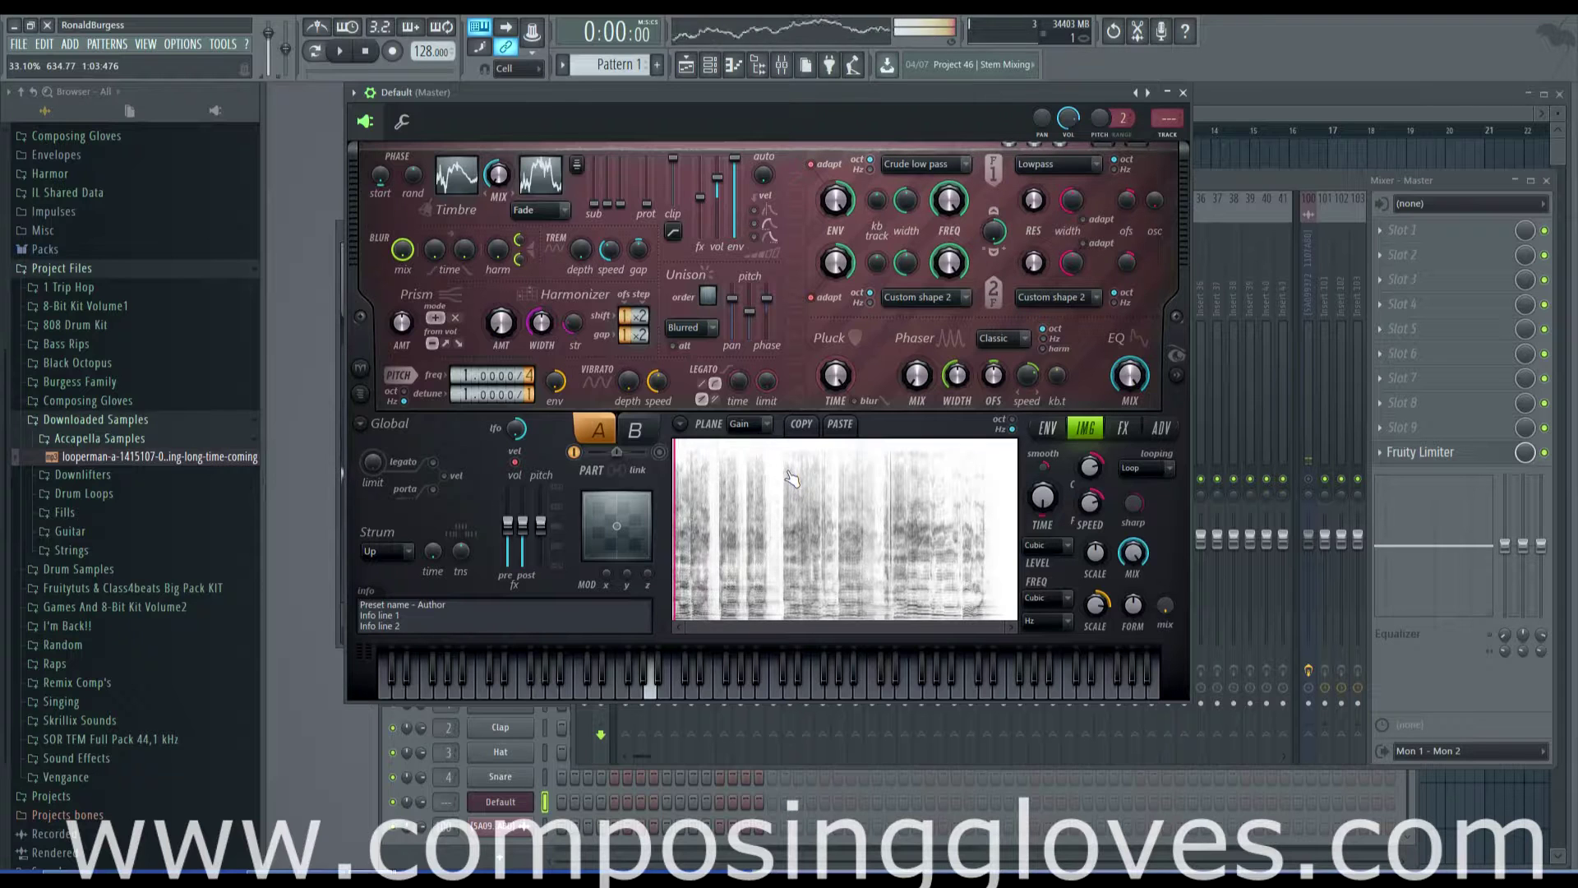
left_click(681, 428)
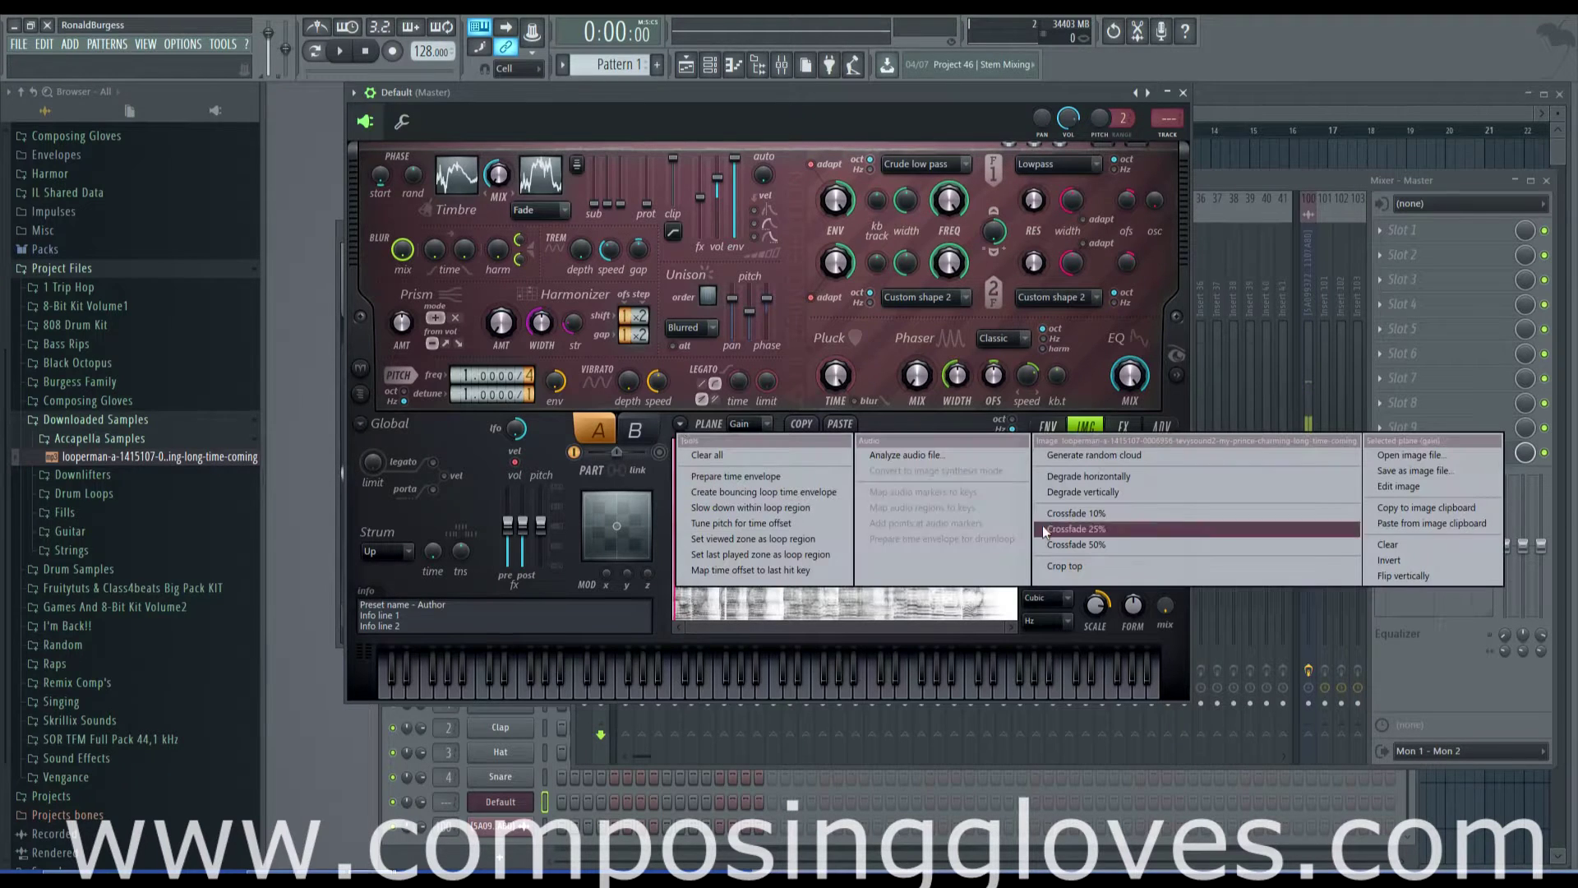
left_click(1447, 560)
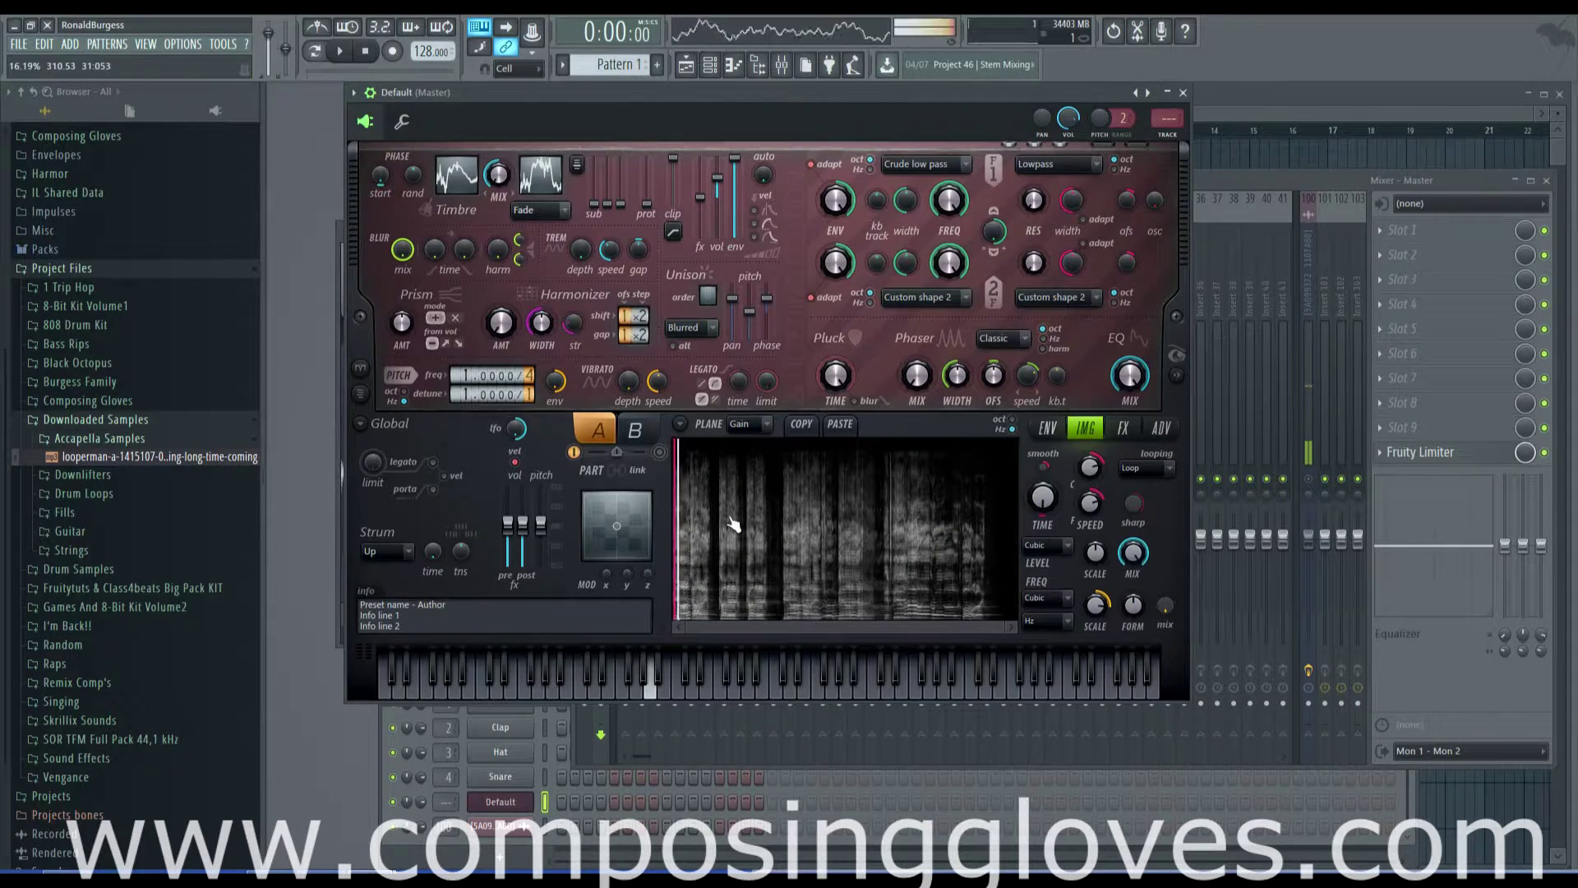
- Flip the acapella's gain plane vertically, listen to it, and flip it back to its original orientation
left_click(679, 424)
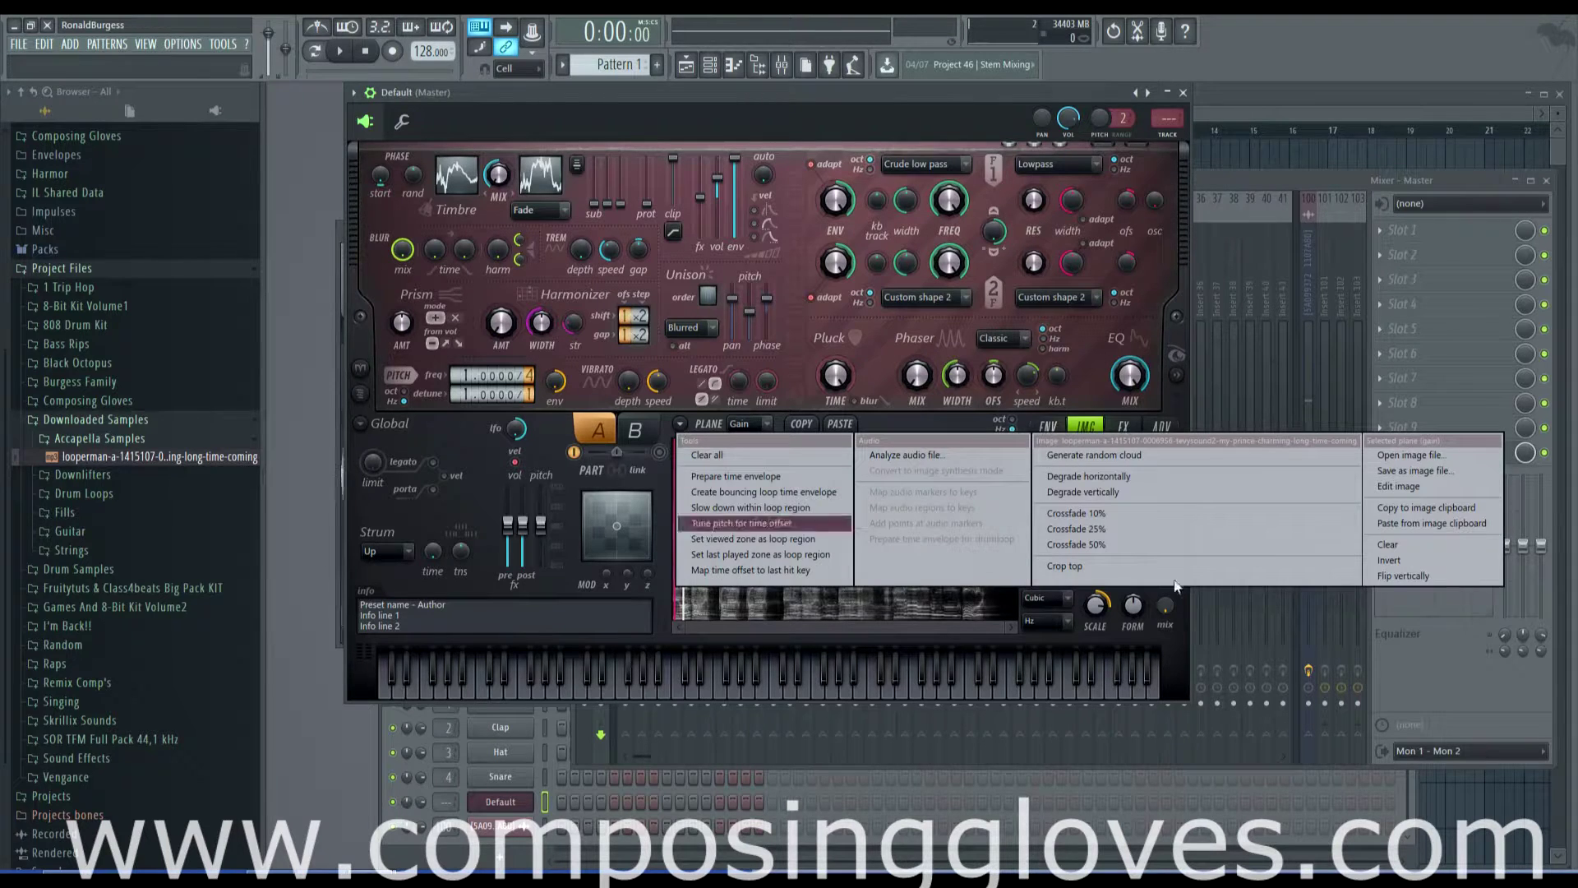
left_click(1451, 576)
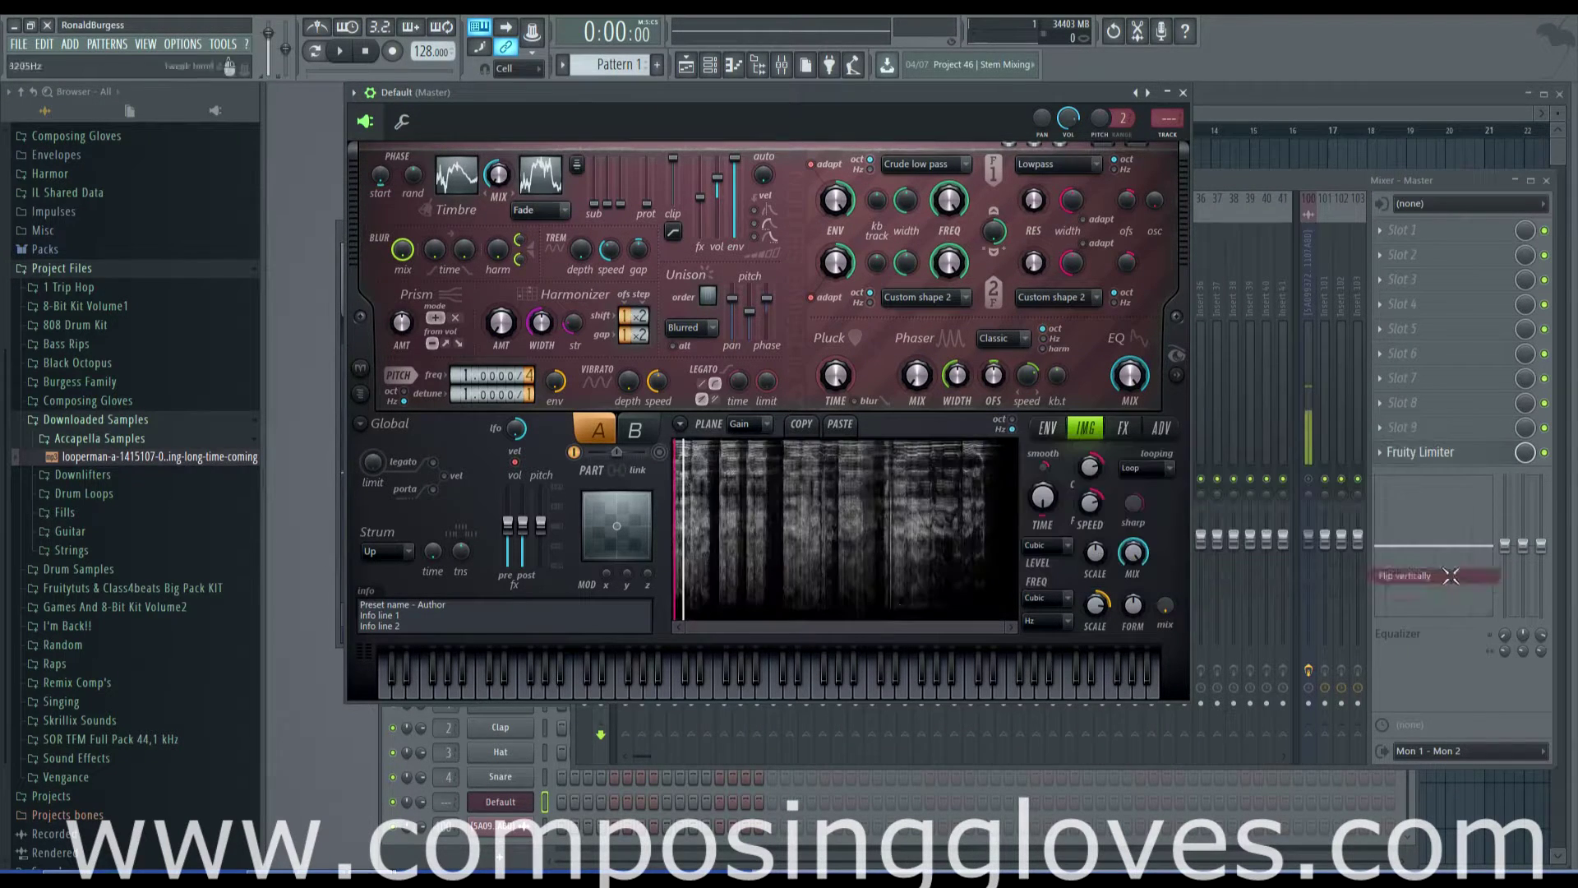
left_click(679, 426)
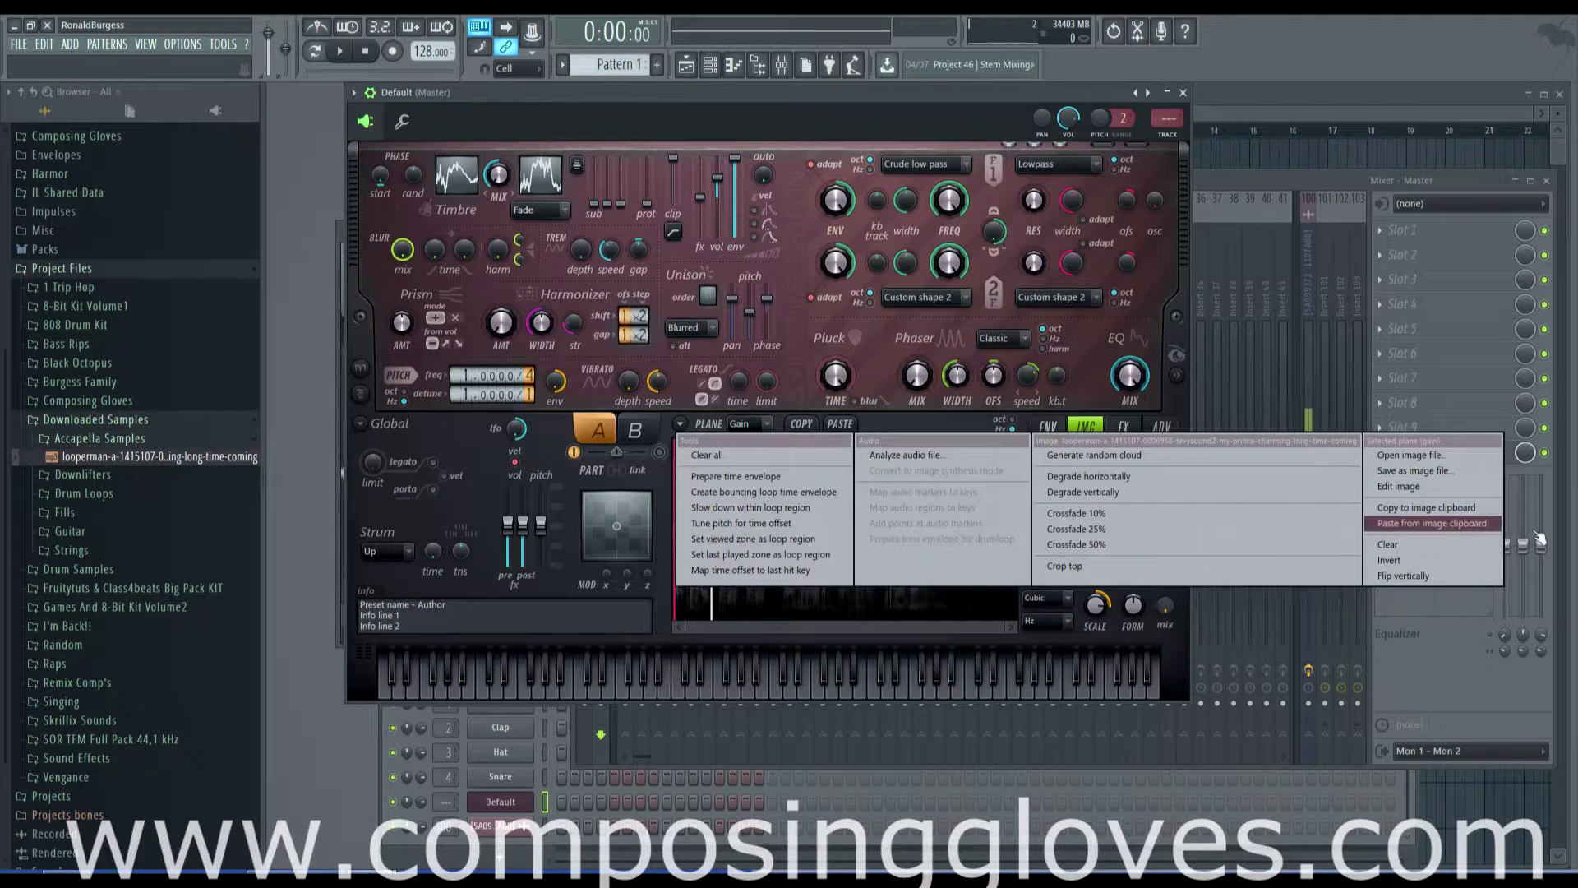
left_click(1462, 574)
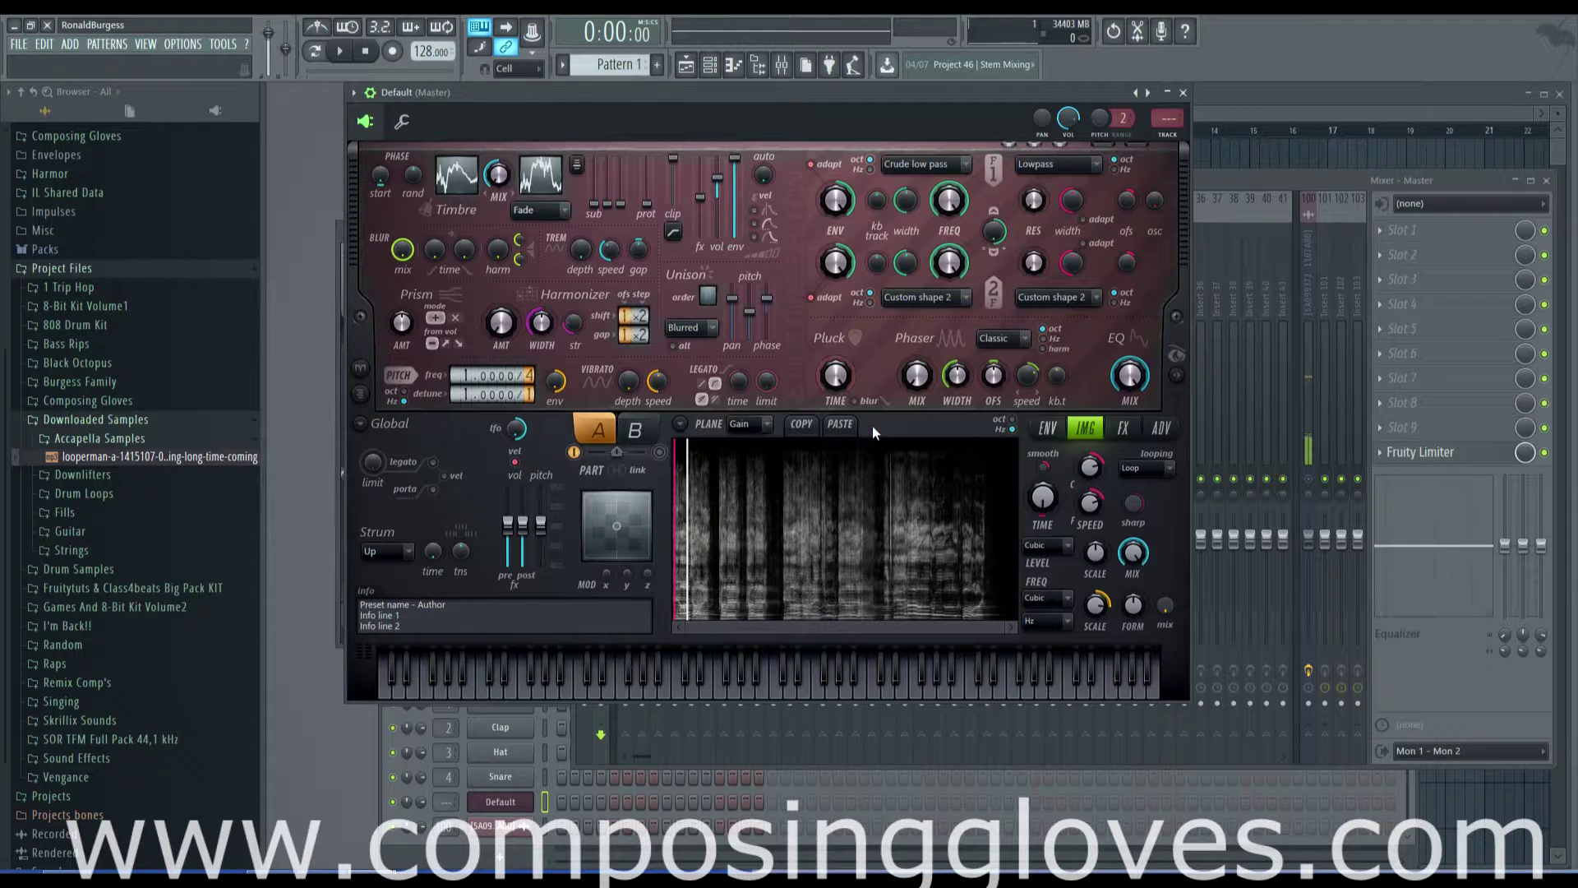
left_click(1014, 428)
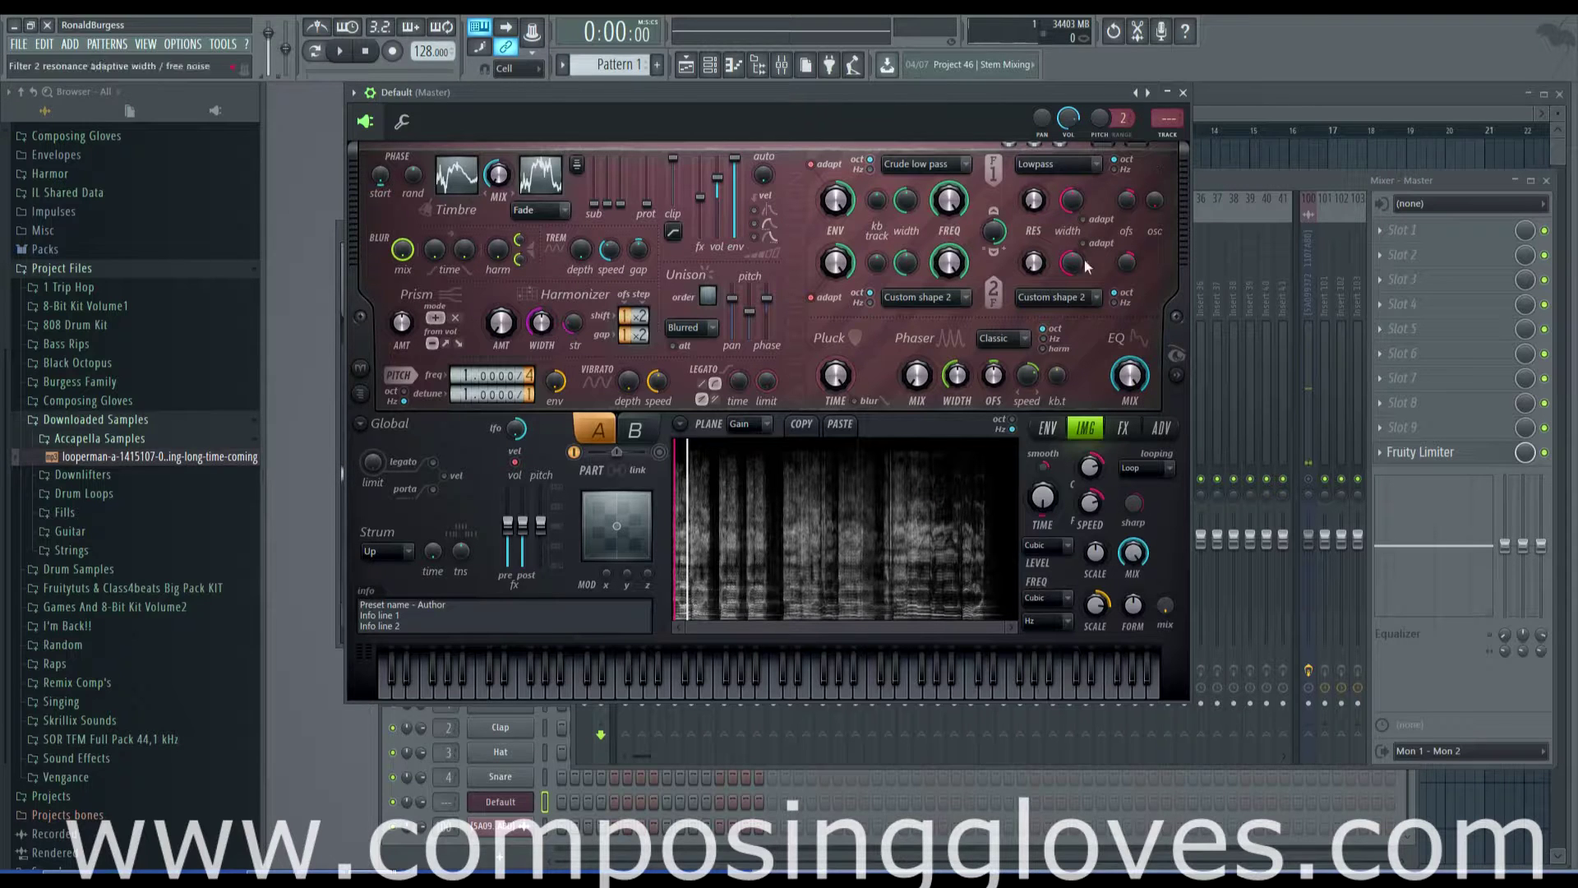
- Load the "Loop timestretching (4 bars)" template preset and add the looperman acapella sample to its image section
right_click(1147, 91)
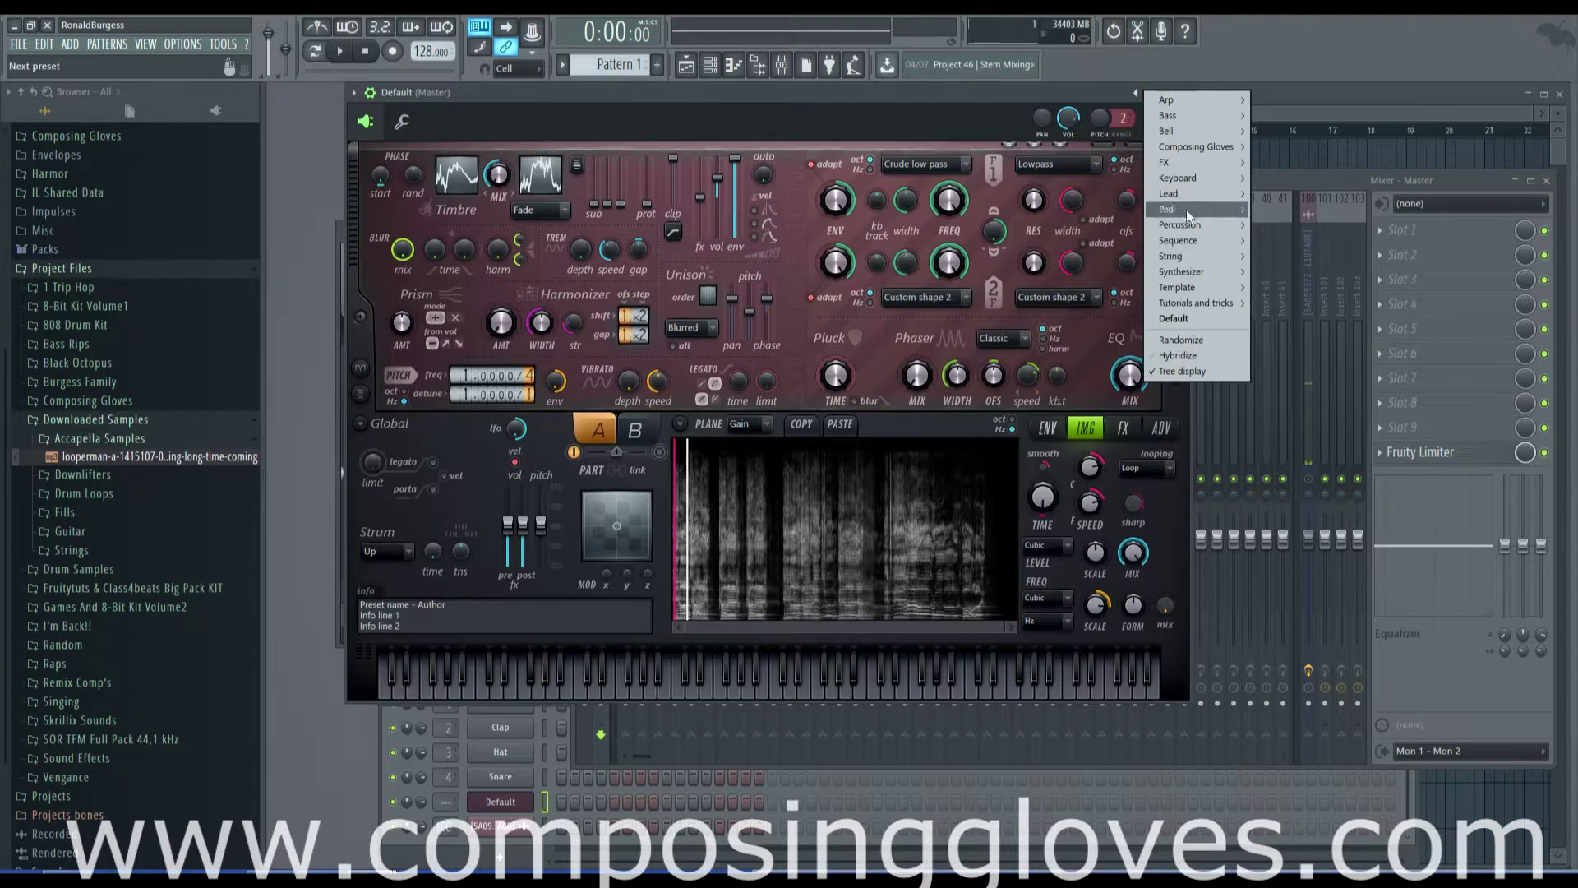
mouse_move(1225, 303)
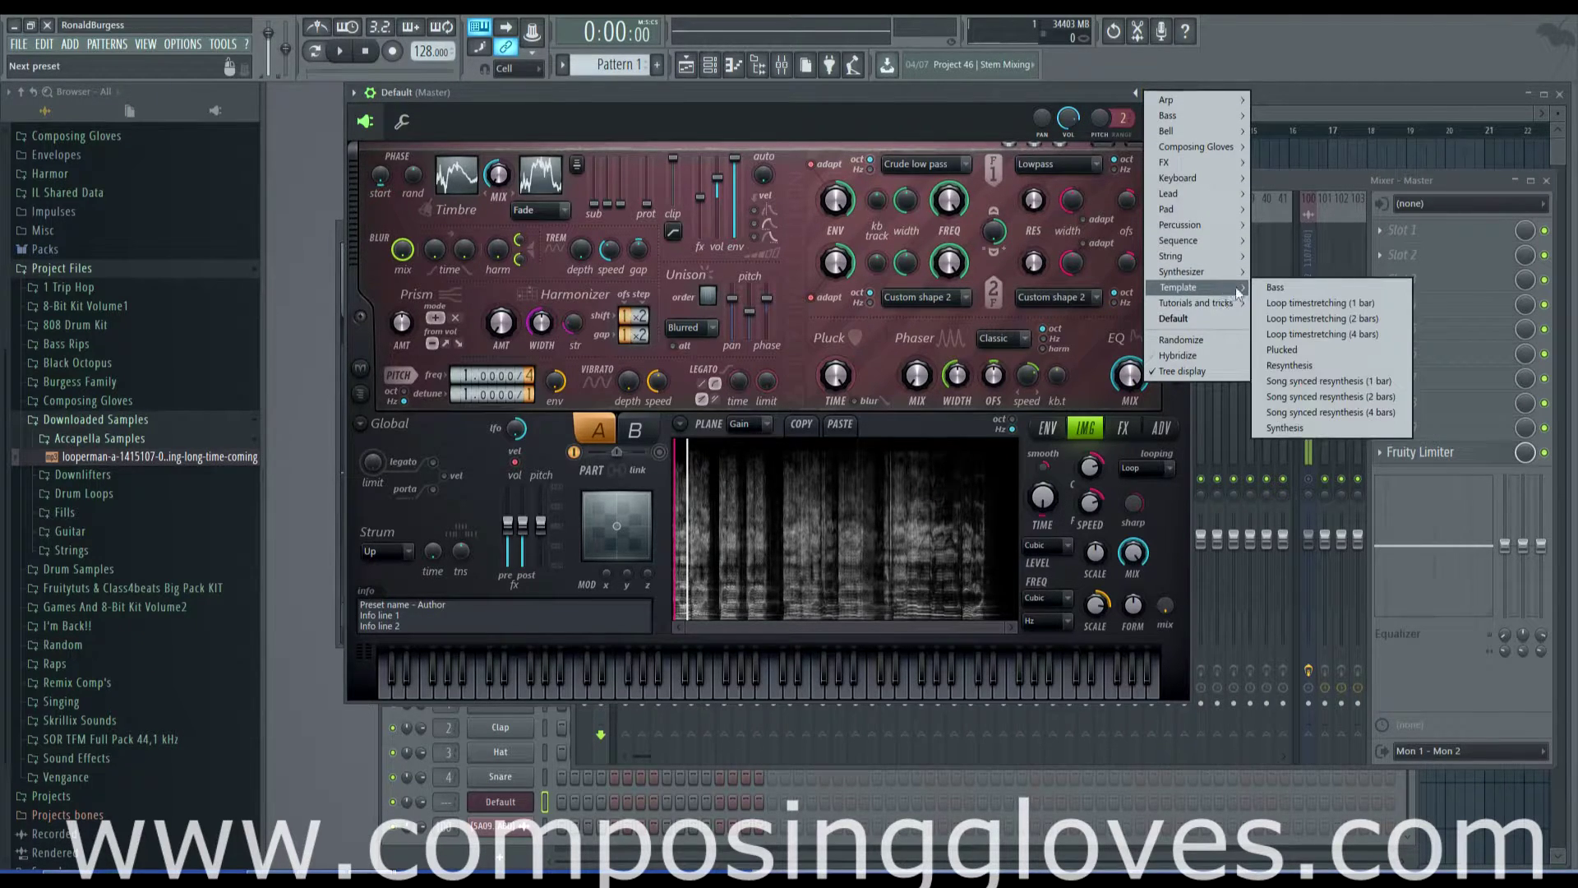
left_click(1394, 337)
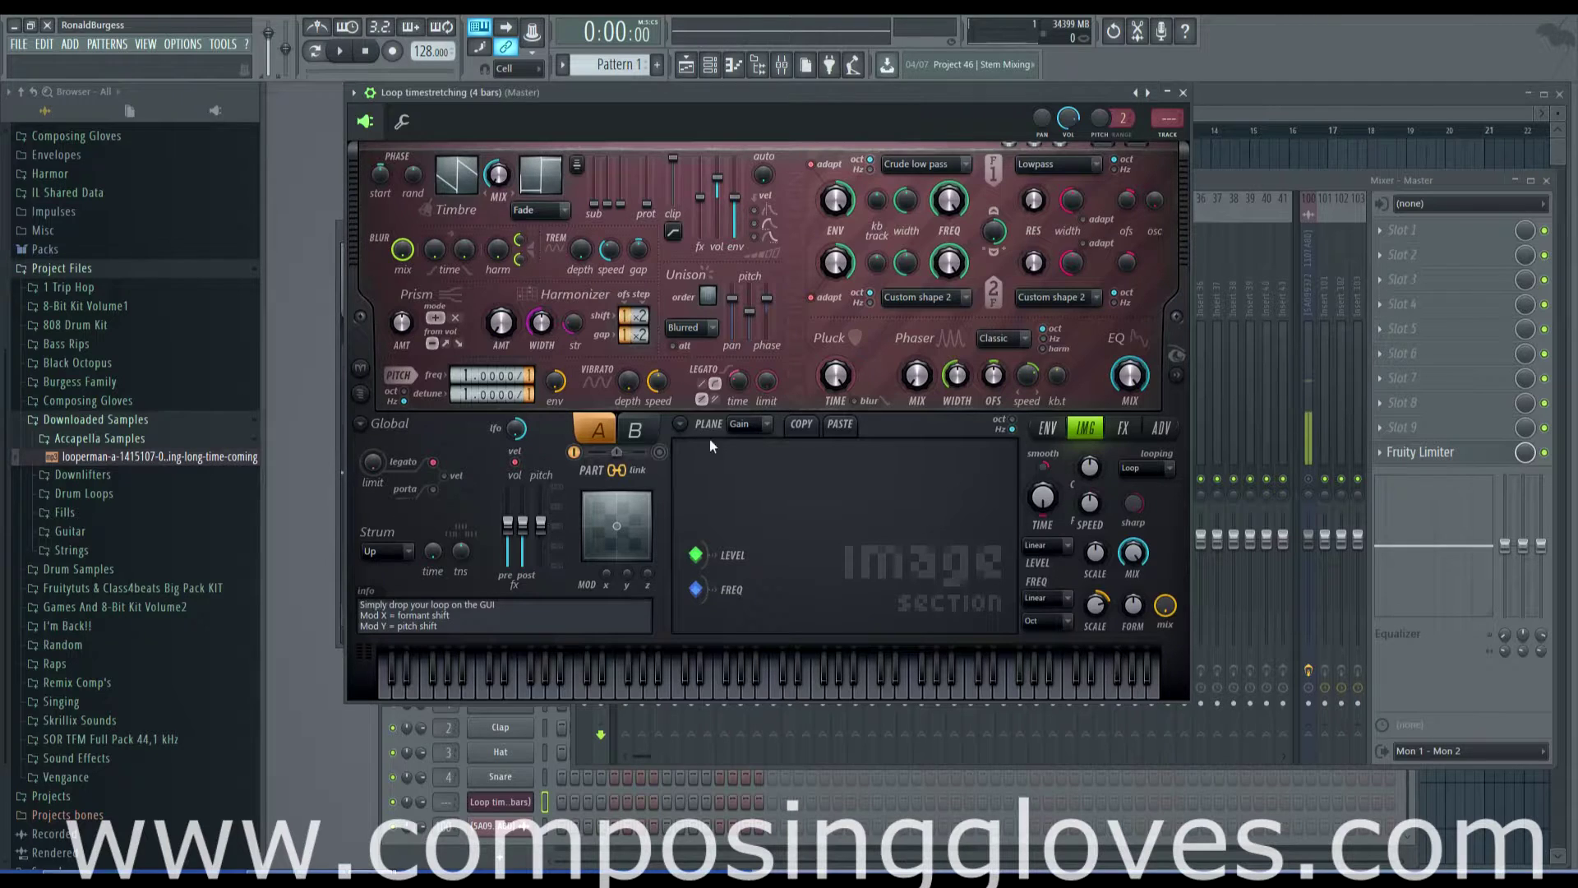
left_click_drag(189, 457, 821, 529)
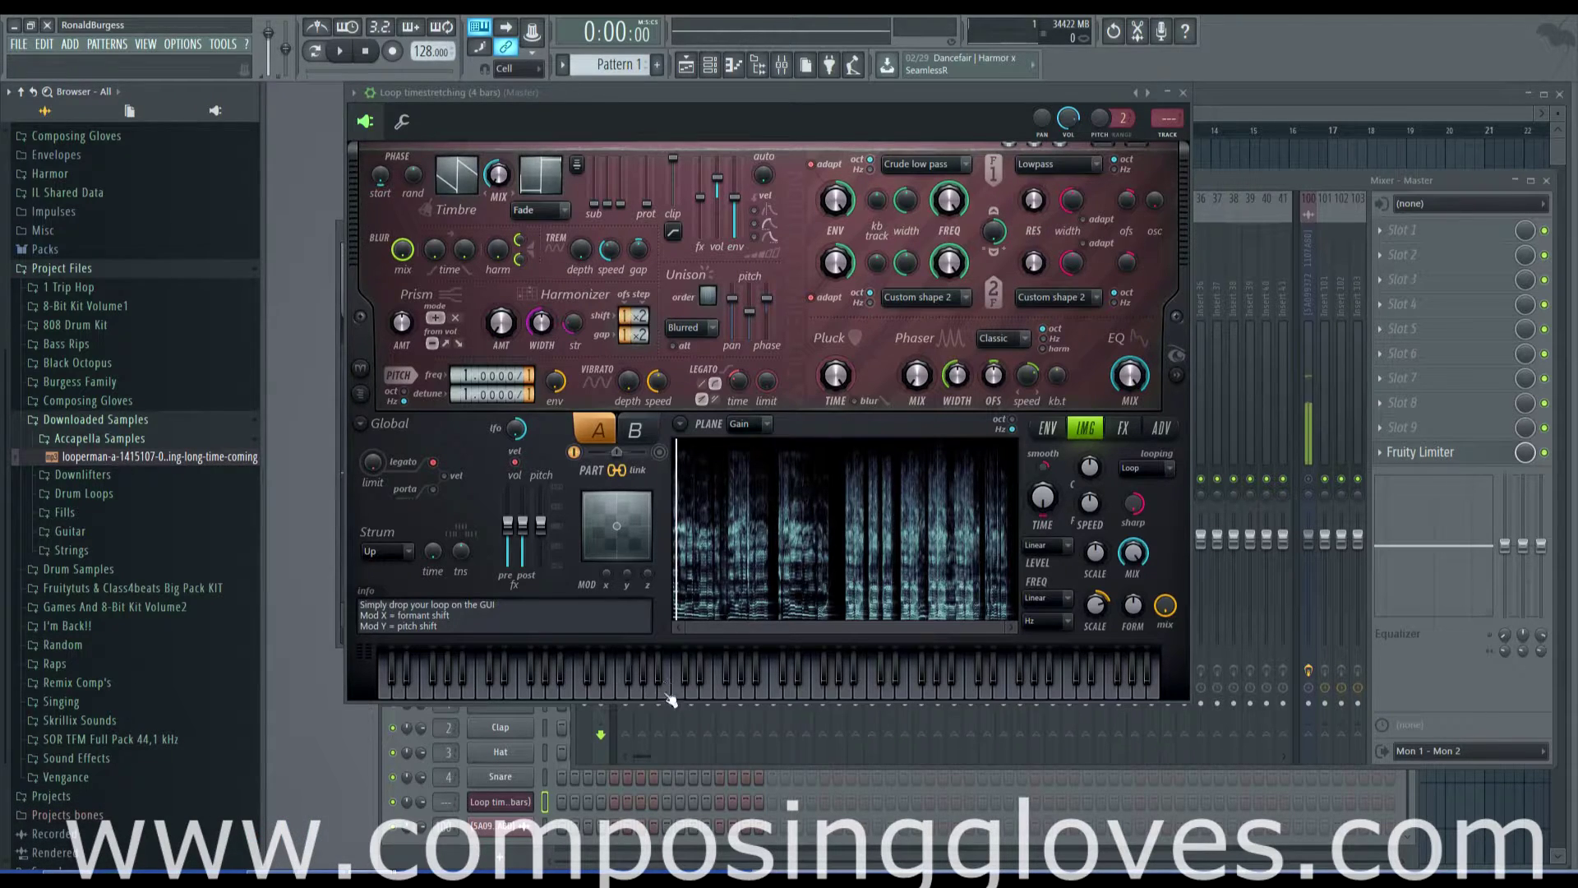
- Check the Image time offset envelope, return to the image section and play several notes to hear the timestretched acapella
left_click(1049, 428)
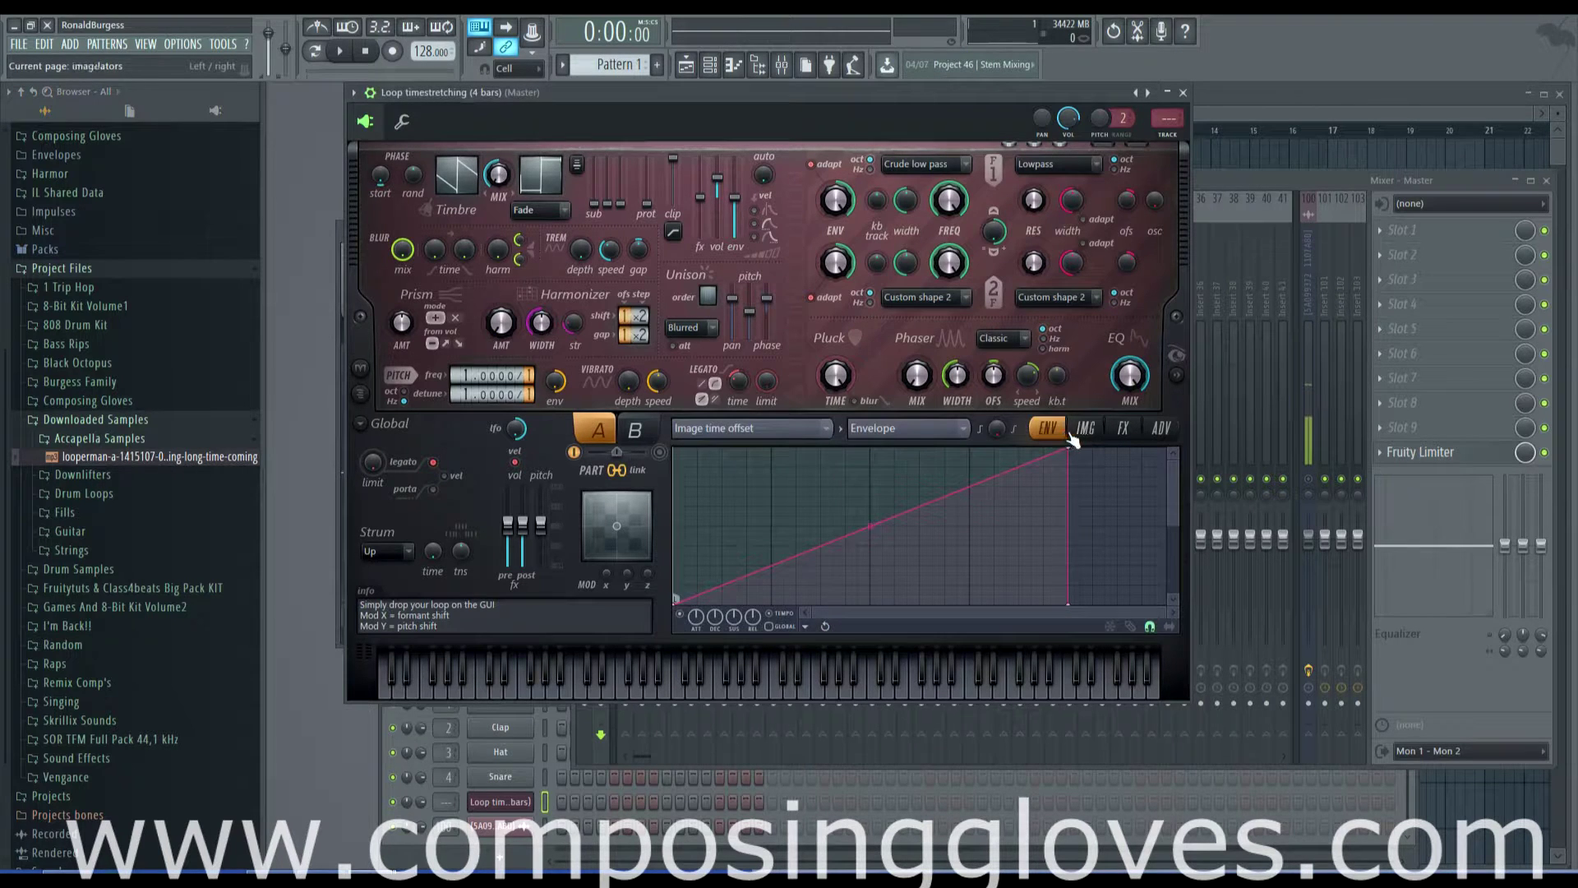
left_click(1083, 429)
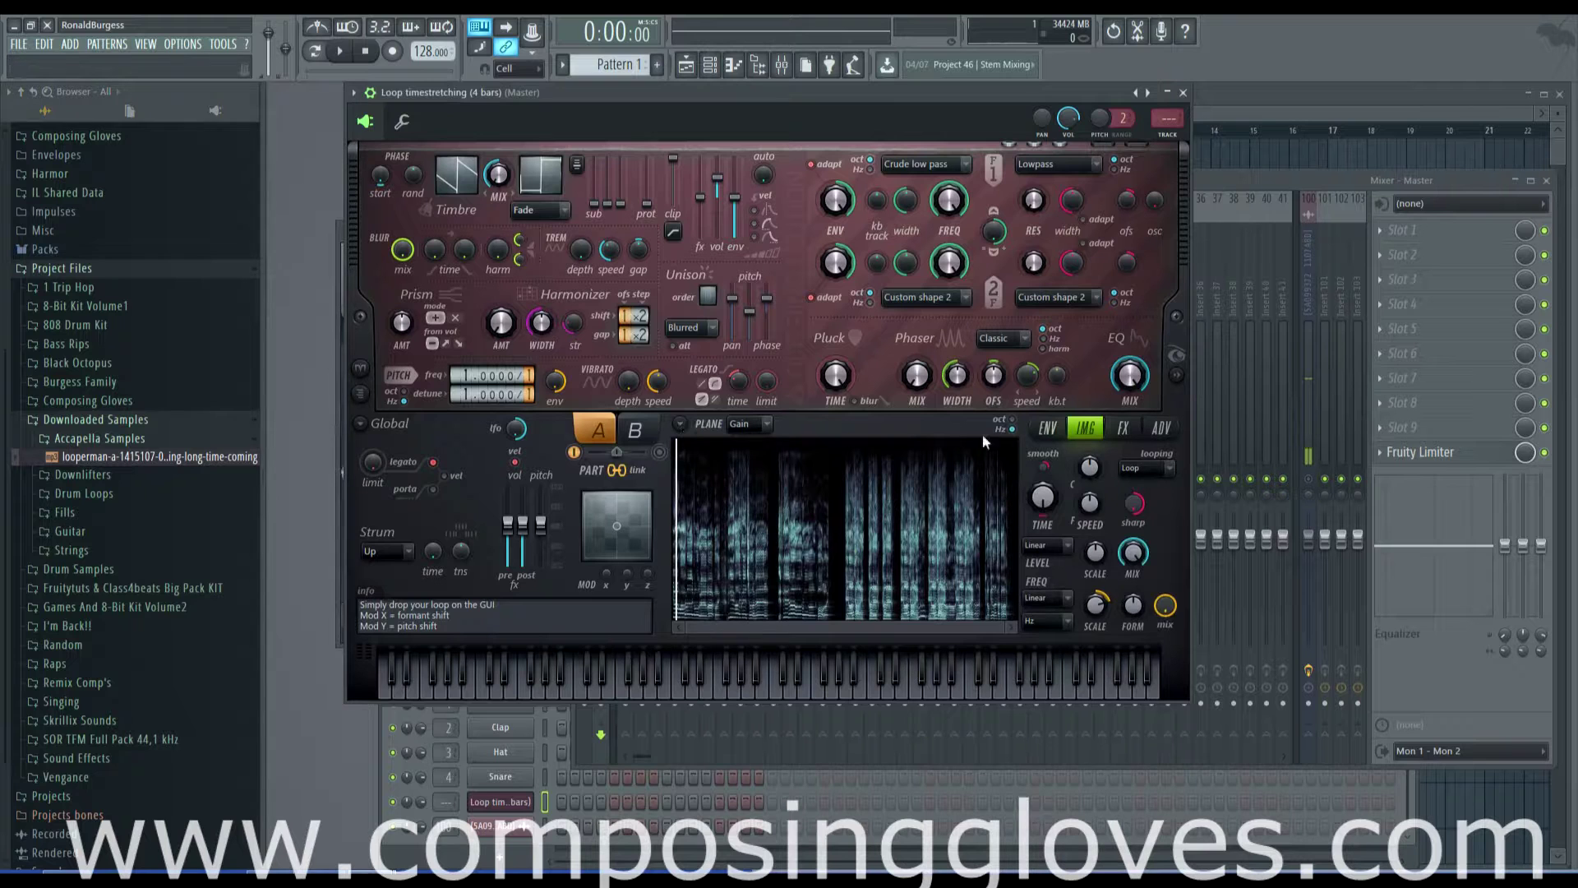
key("z")
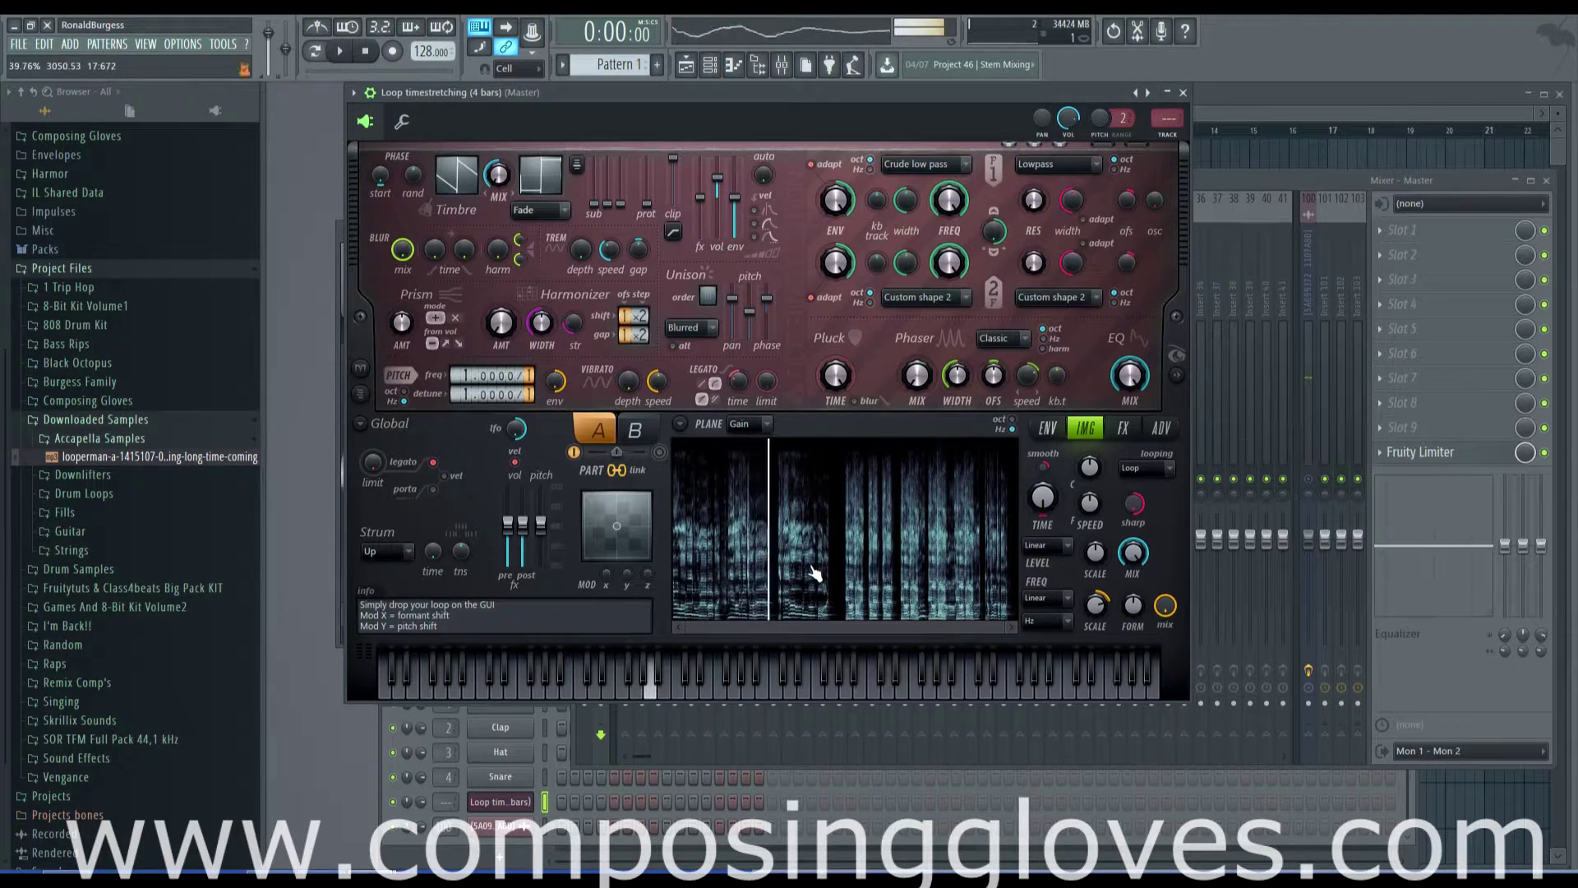
key("z")
key("z")
key("c")
key("b")
key("m")
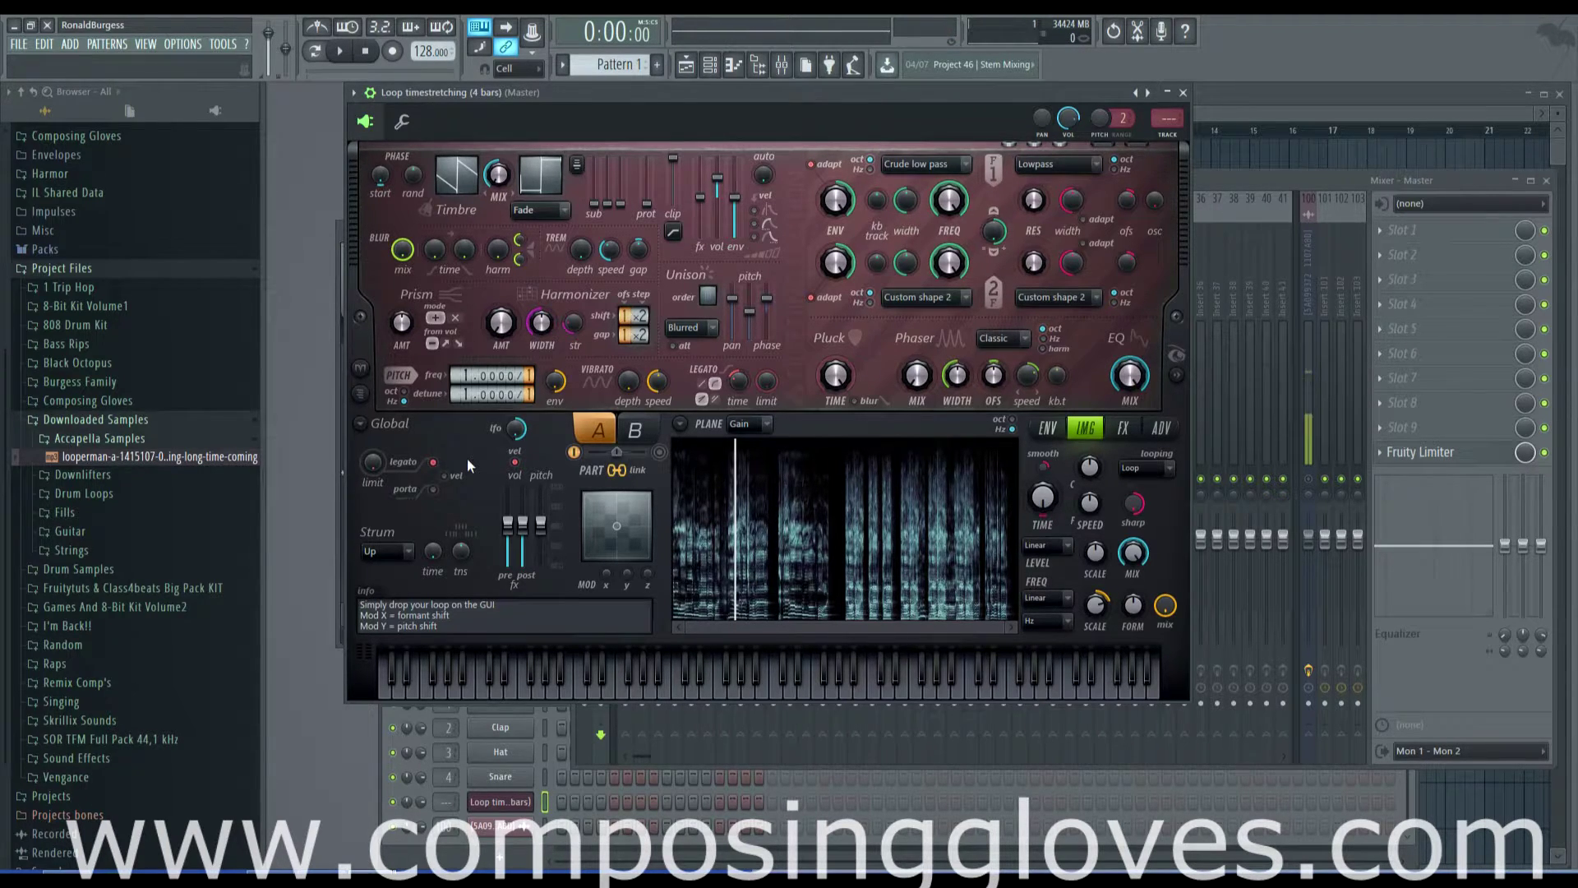
- Review the Modulation Y mapping for Pitch and return to the Image time offset envelope
left_click(1045, 430)
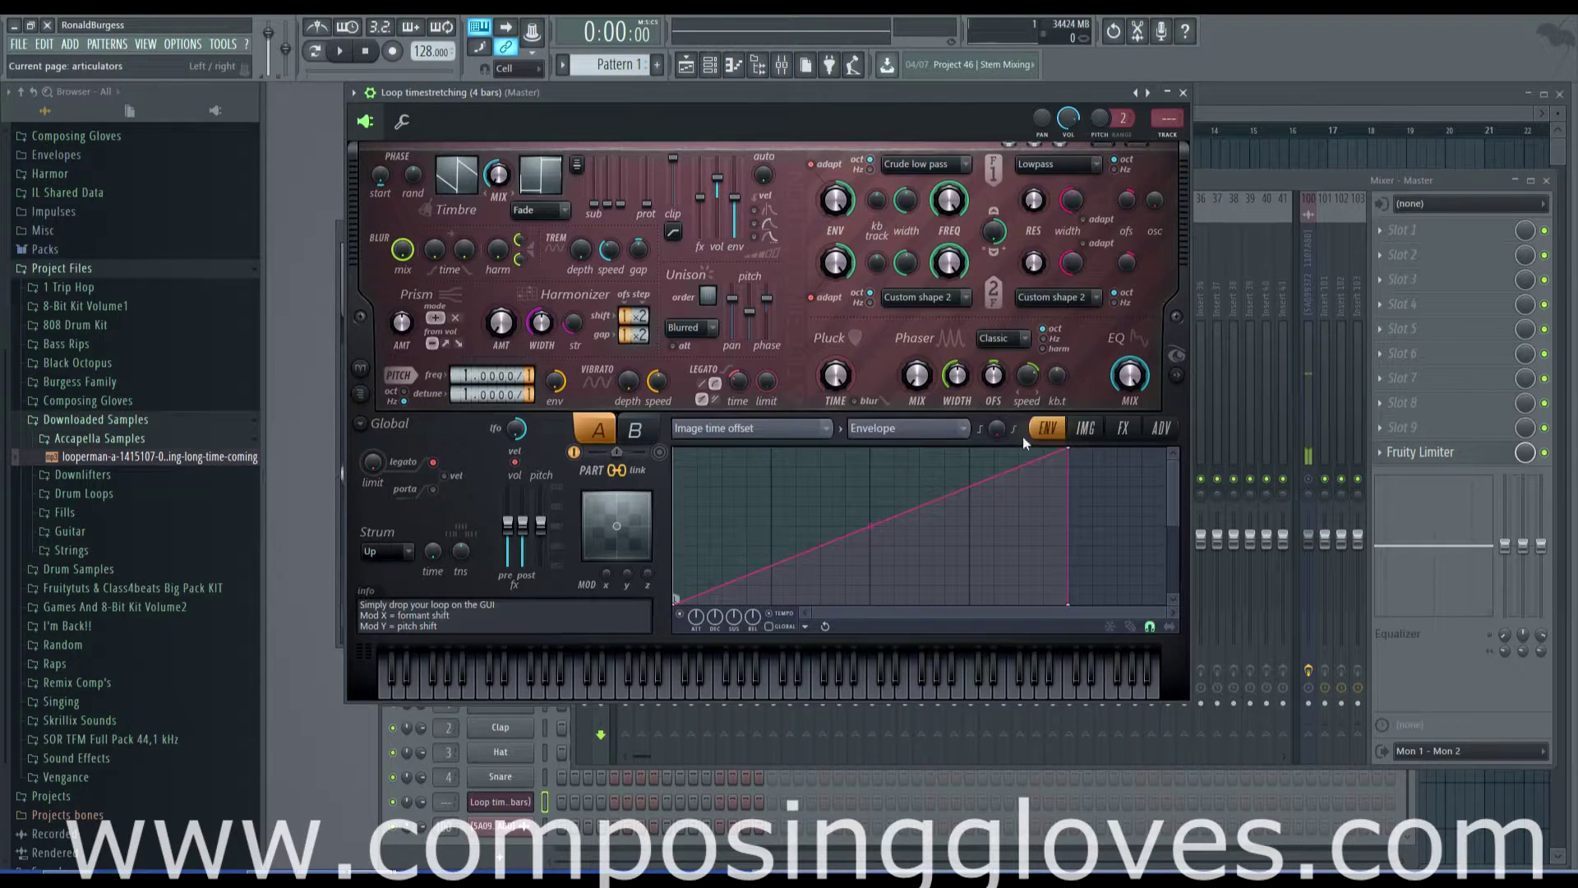
left_click(737, 429)
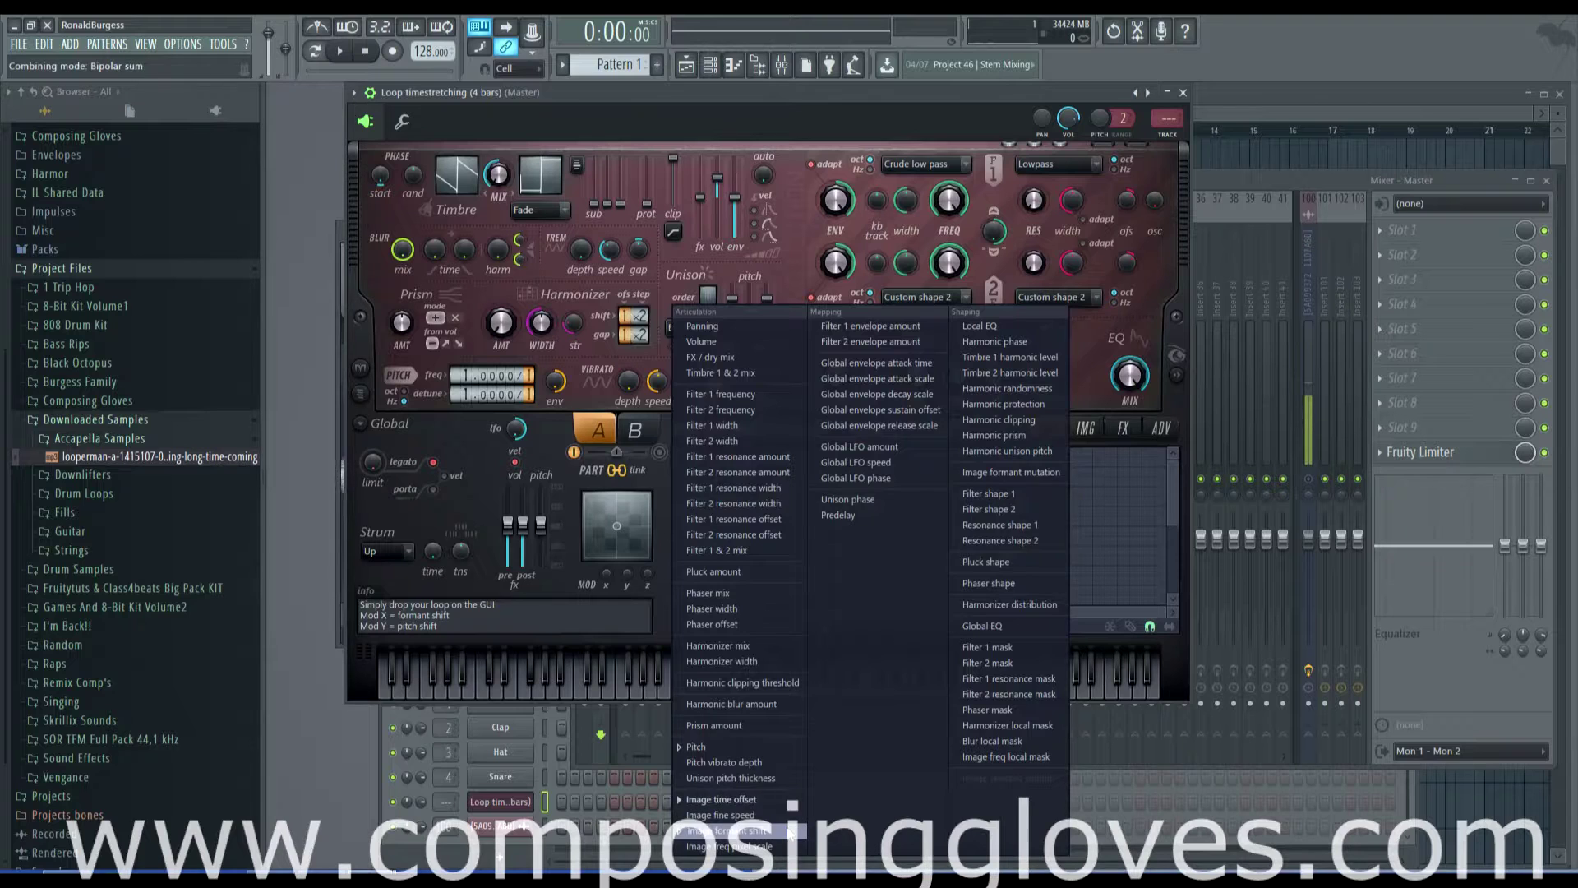
left_click(769, 742)
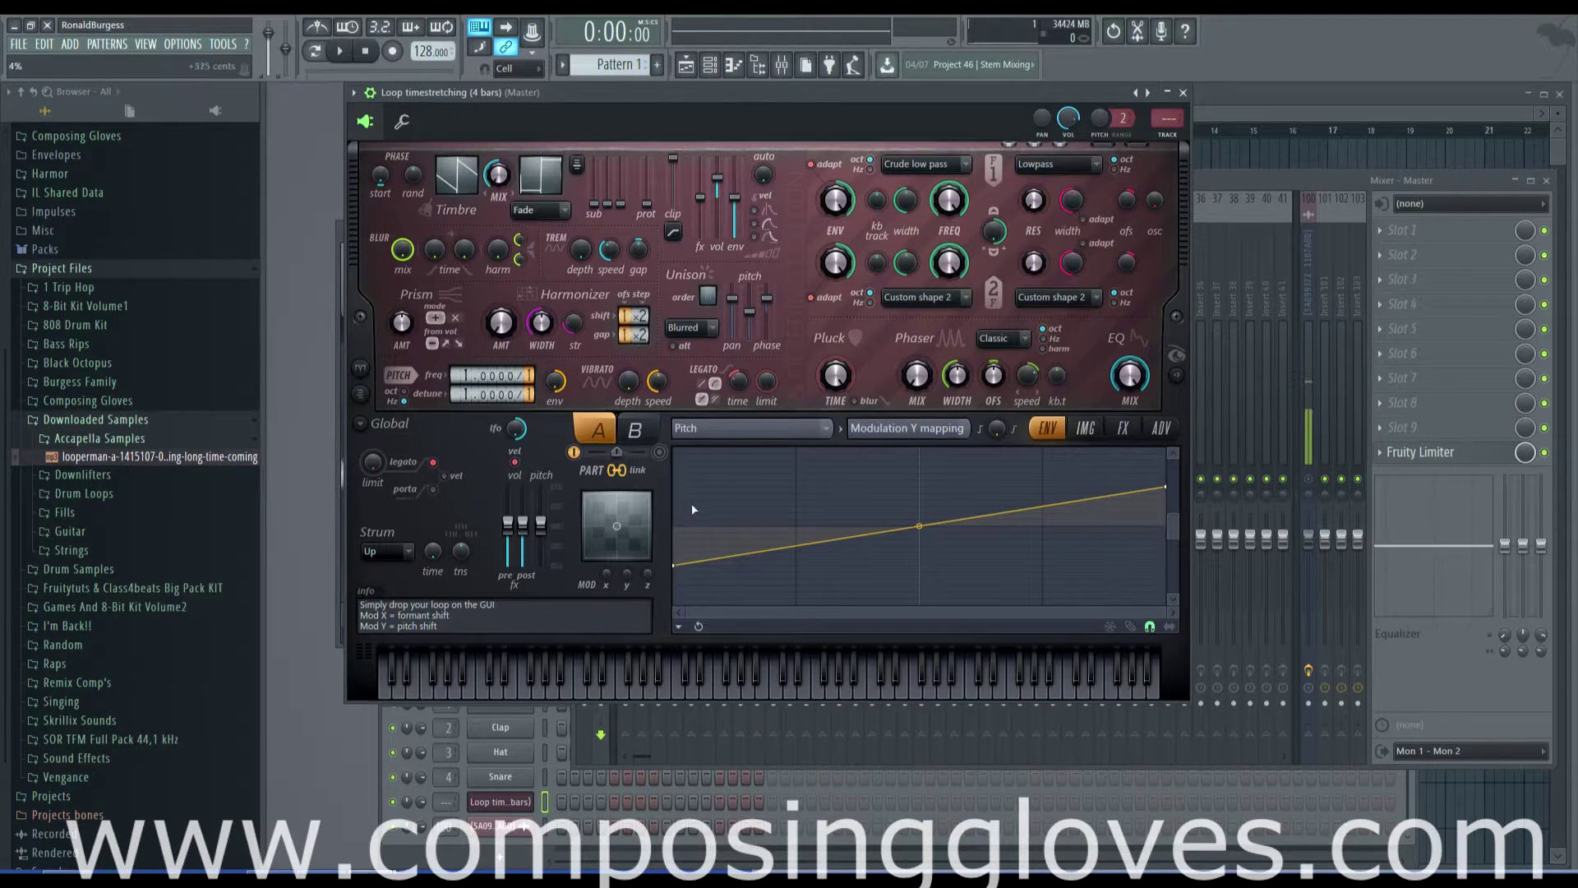
left_click(786, 428)
left_click(757, 801)
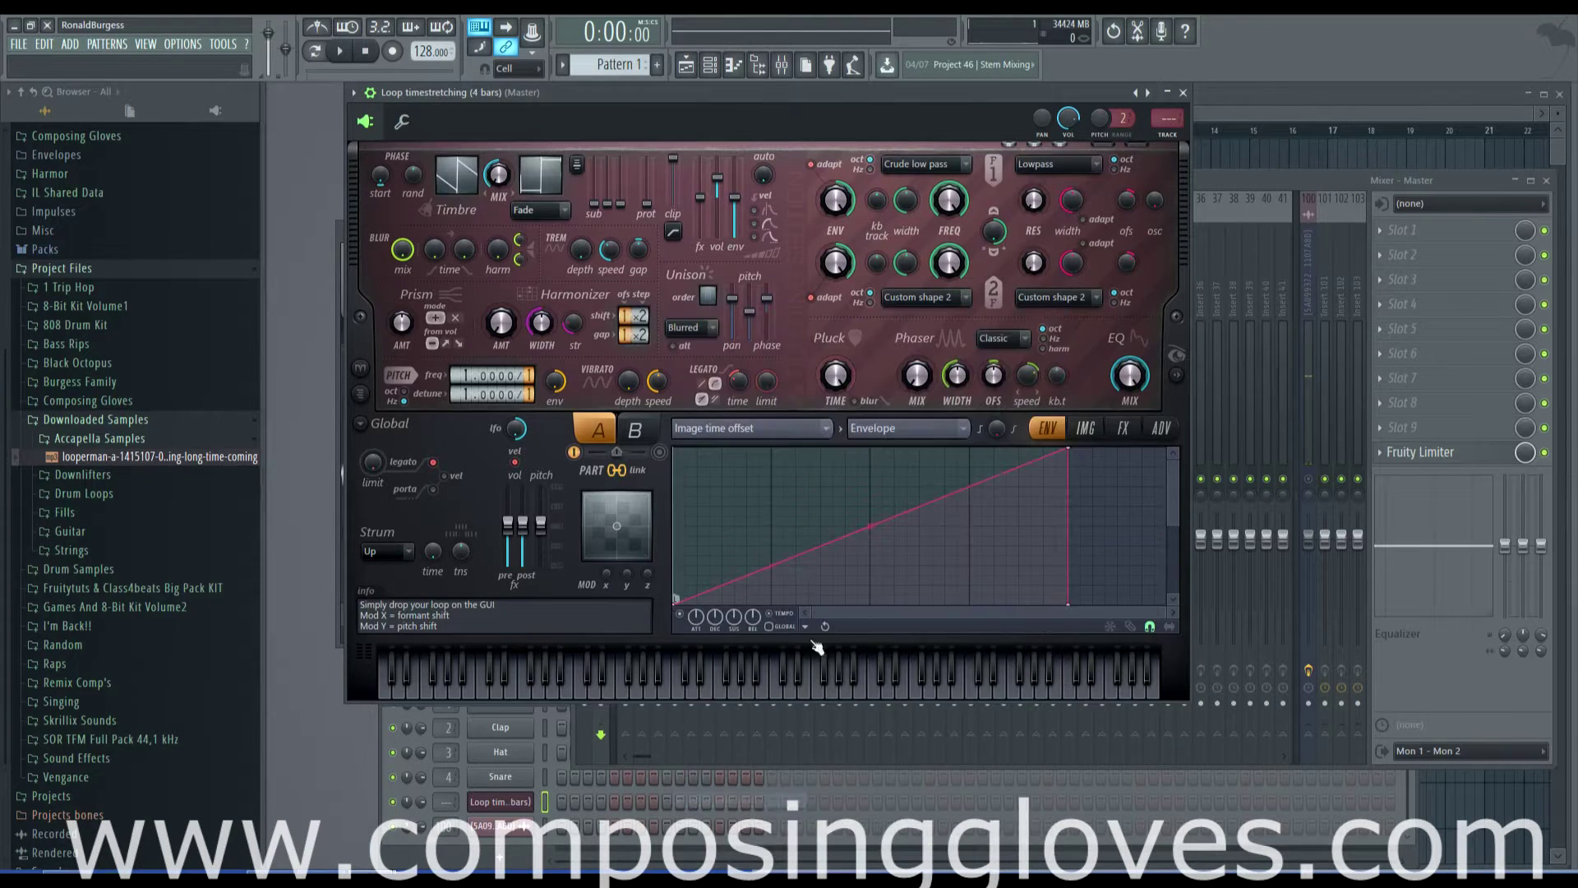
- Inspect the LFO and Modulation X mapping of Image time offset, and the Modulation X mapping of Image formant shift
left_click(914, 434)
left_click(914, 463)
left_click(904, 429)
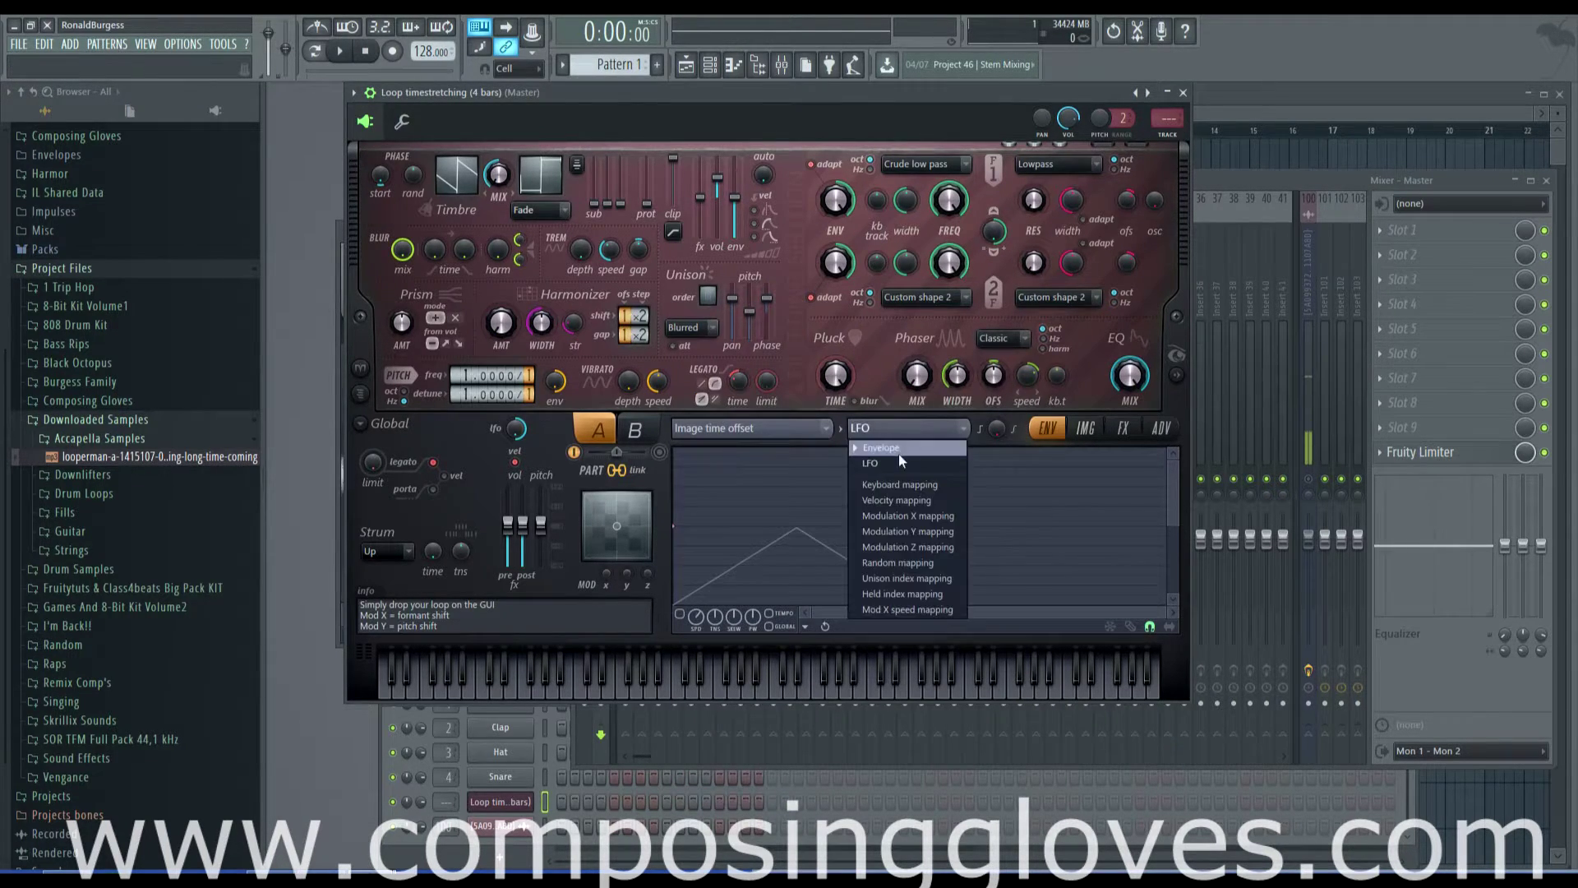
left_click(908, 515)
left_click(752, 428)
left_click(727, 835)
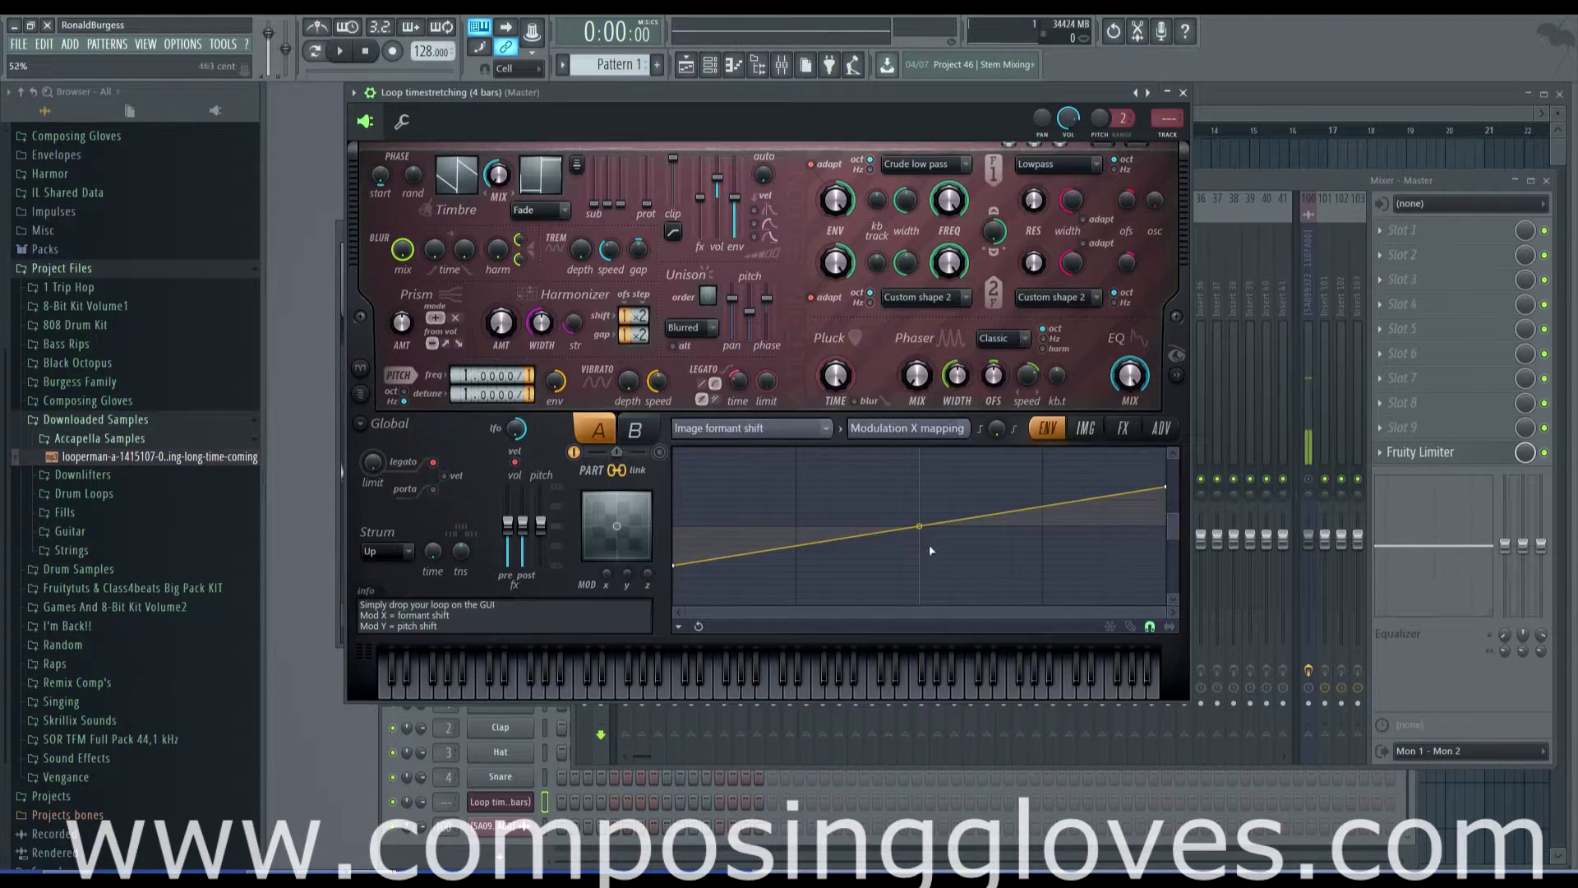
right_click(1129, 93)
mouse_move(1231, 286)
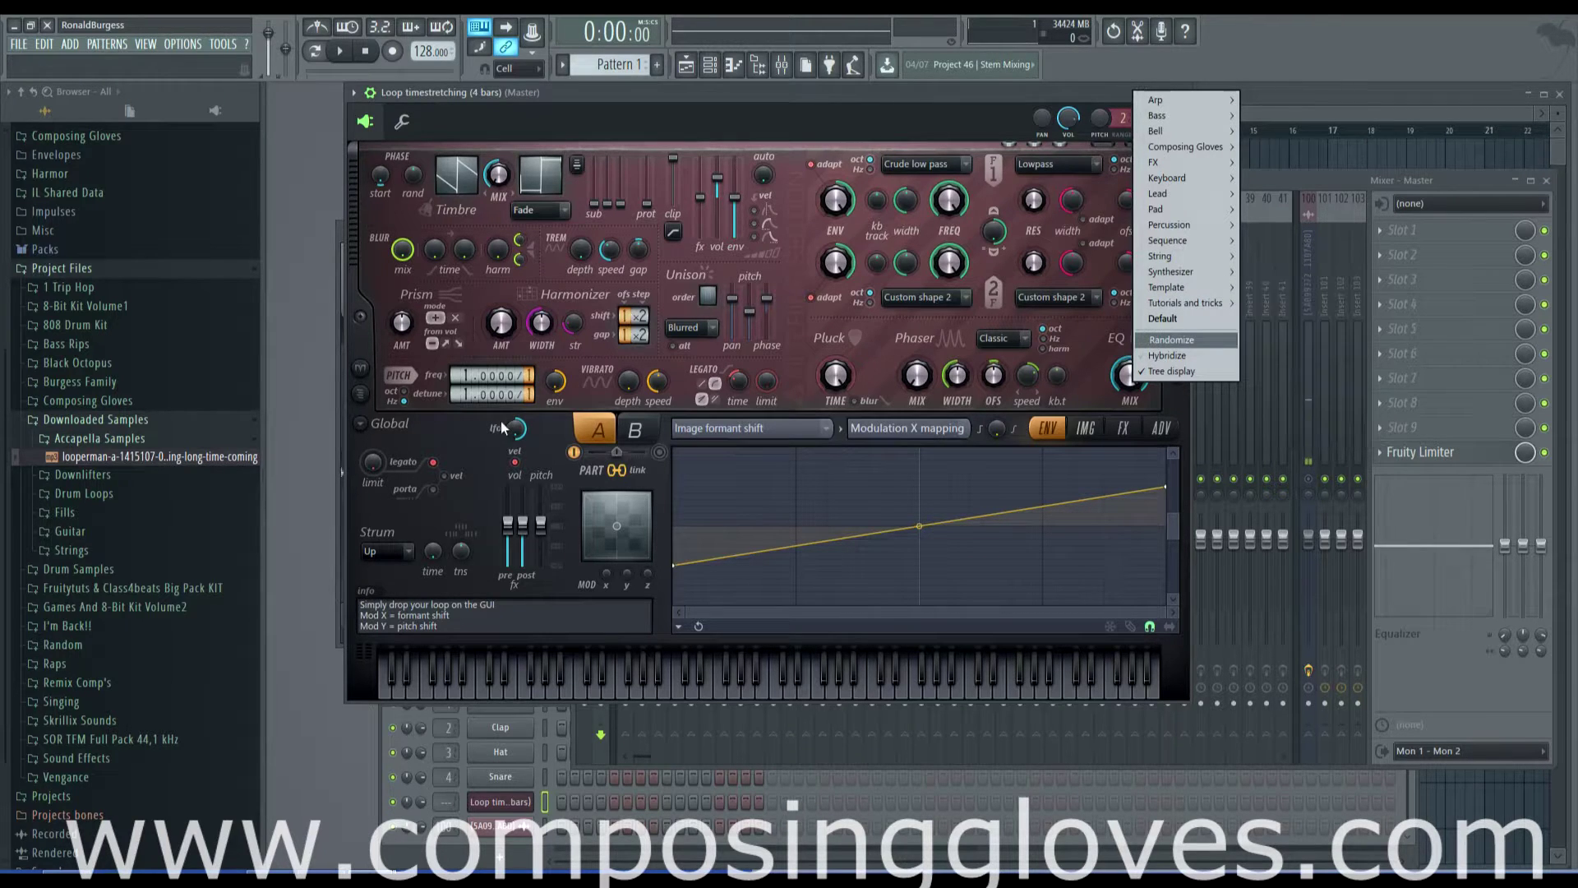
left_click(554, 427)
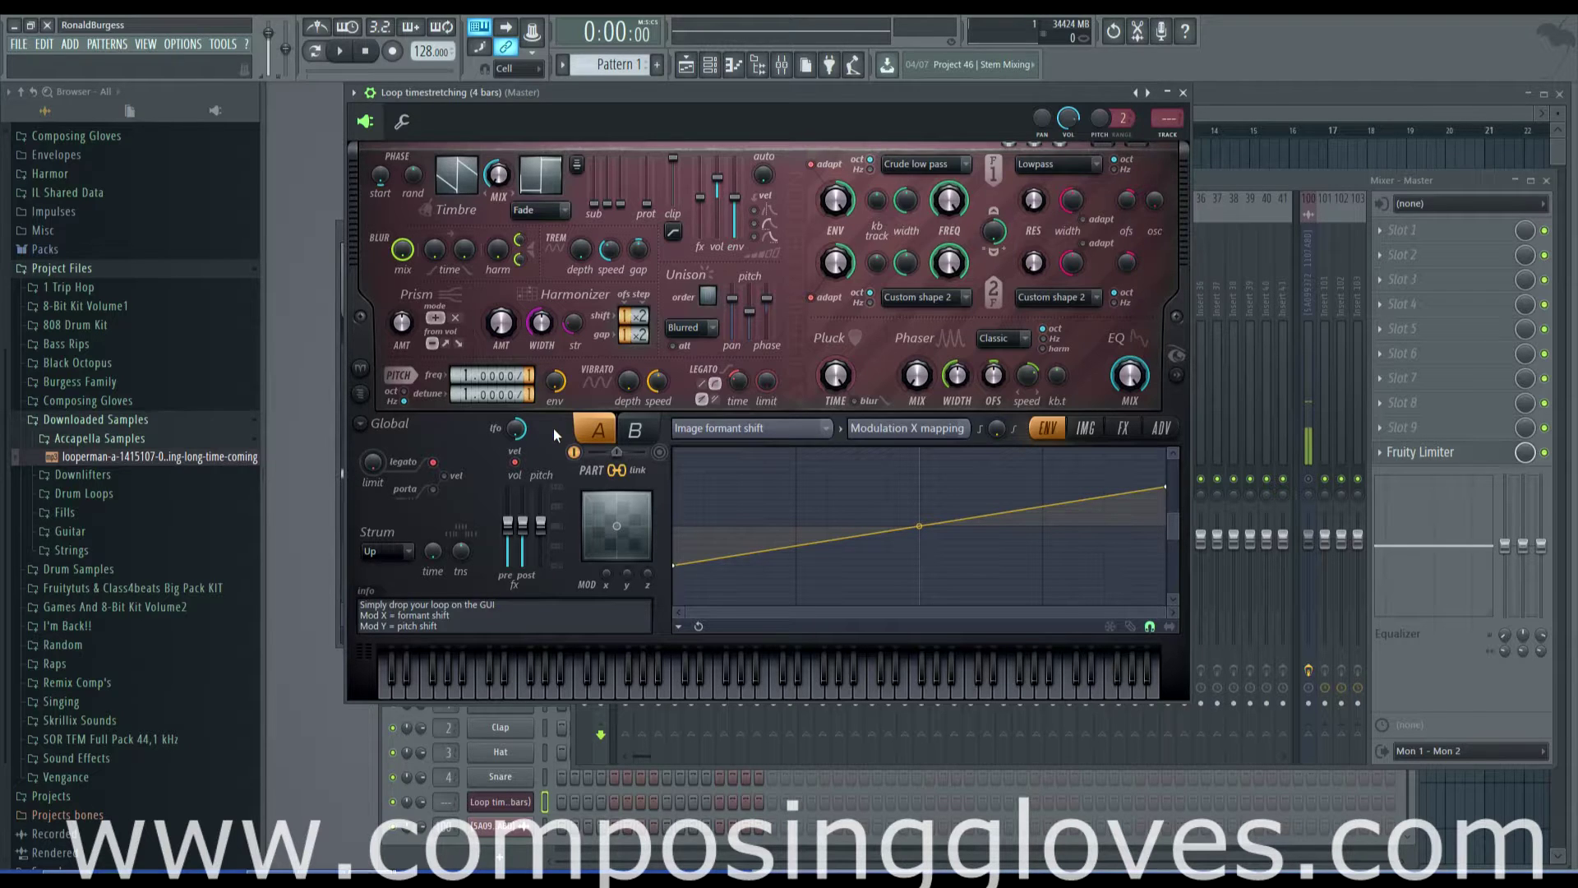
- Examine the advanced performance and quality settings, including the precision options, and return to the image section
left_click(1085, 427)
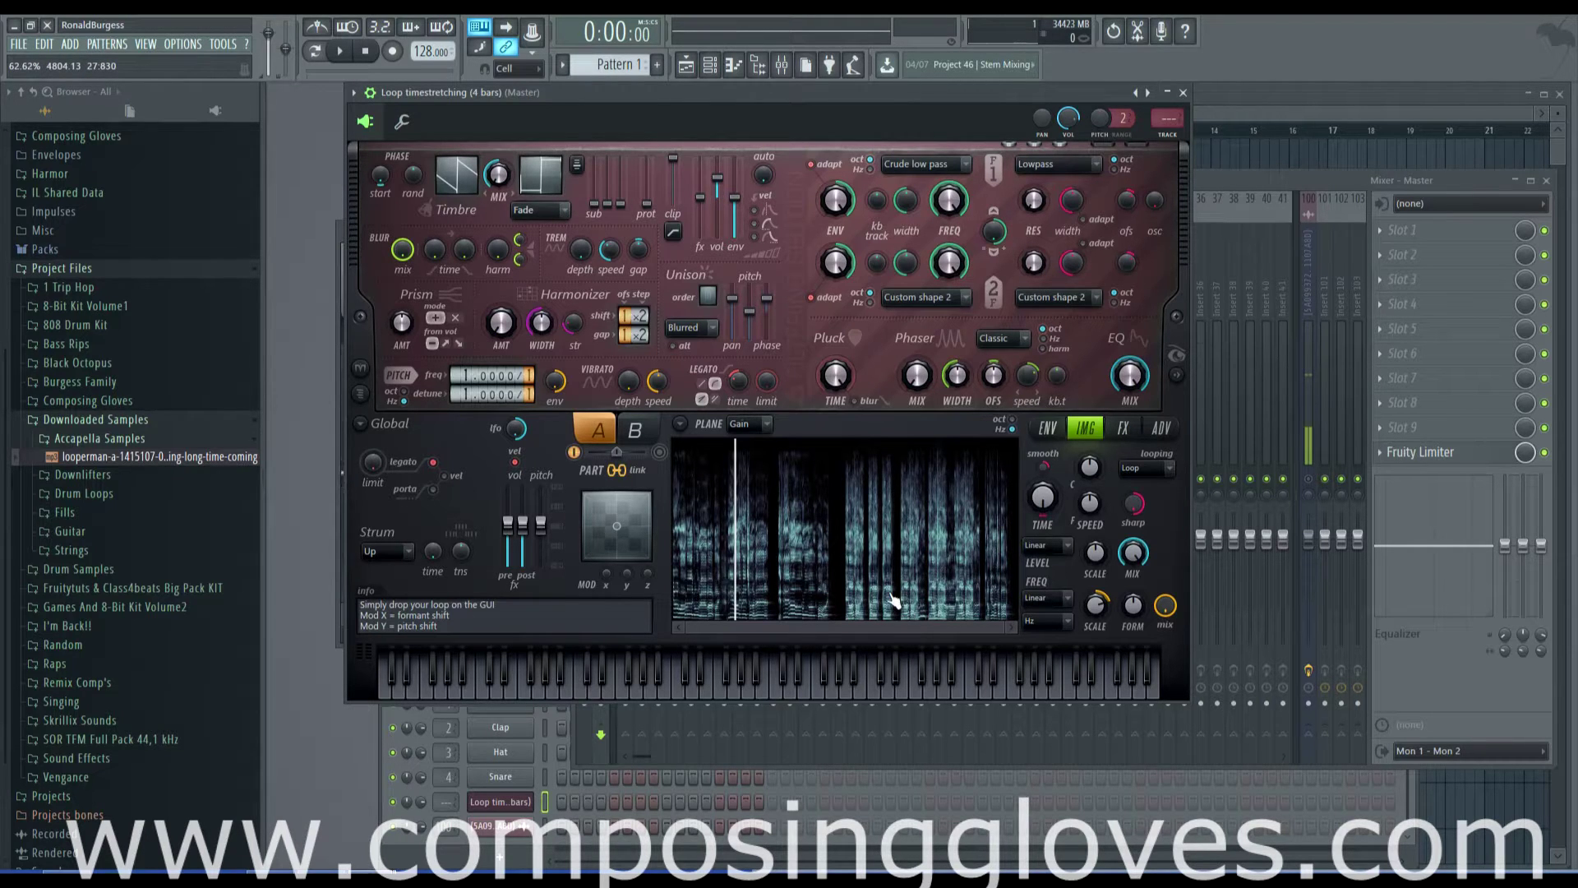
left_click(1158, 430)
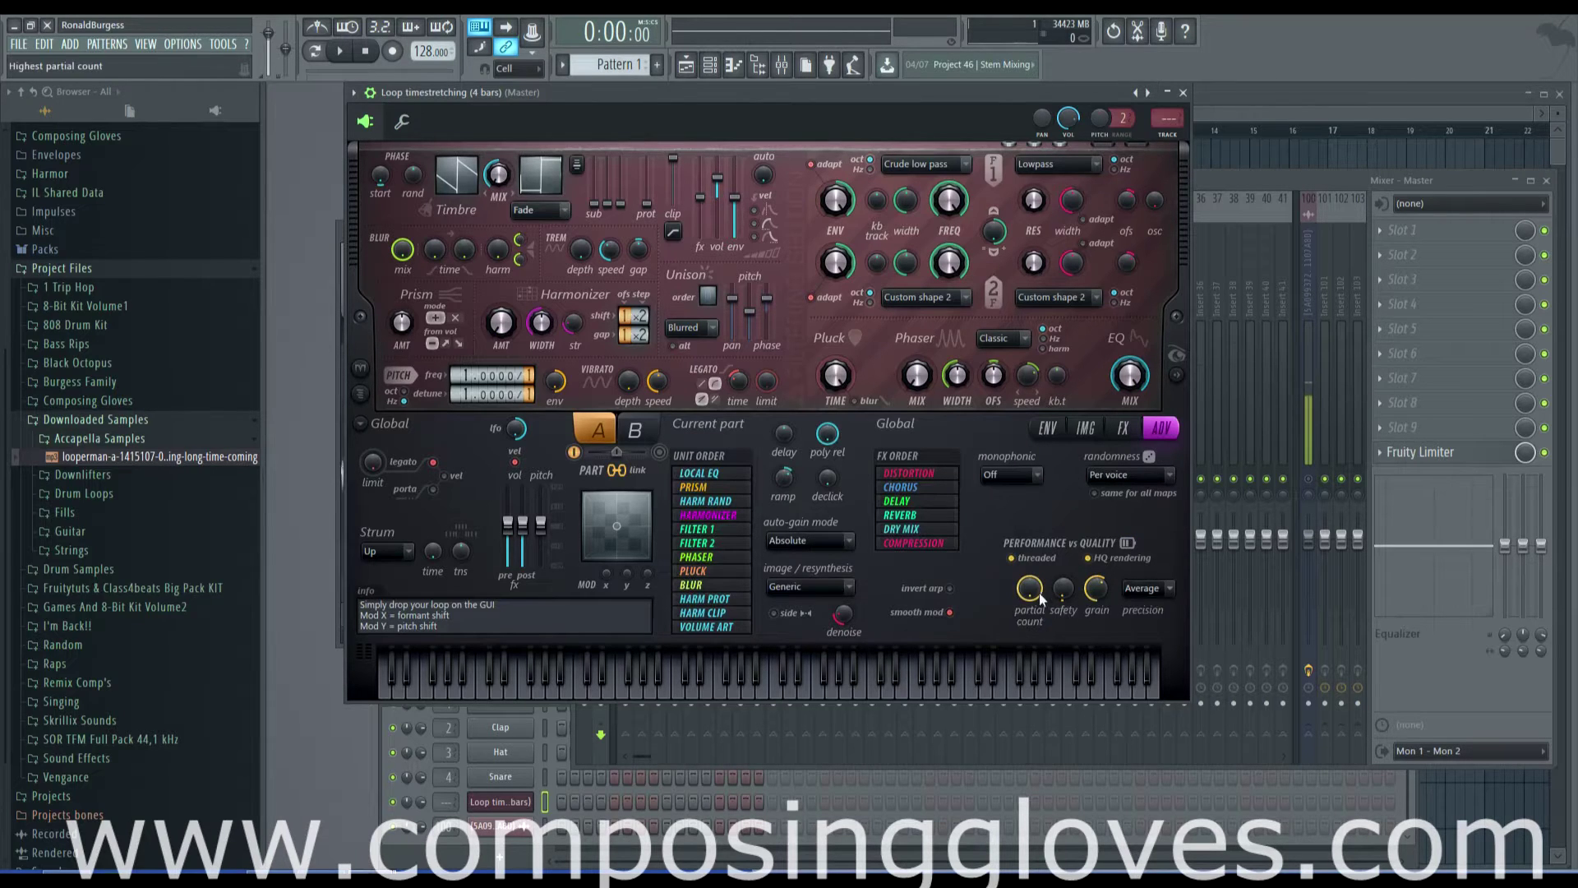
left_click(1165, 594)
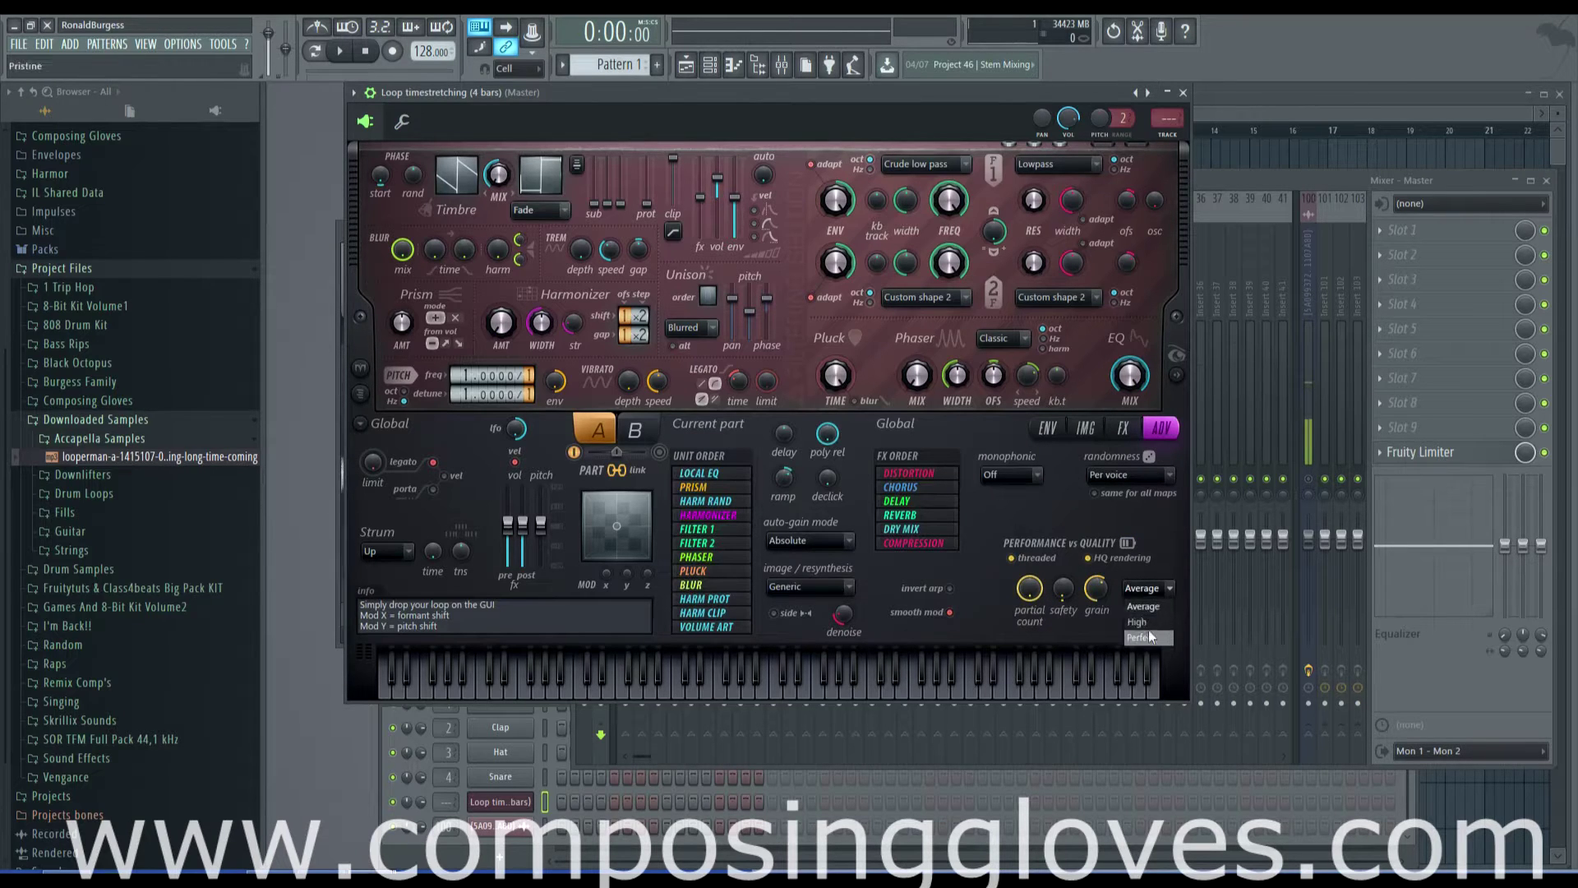
left_click(1160, 587)
left_click(1124, 429)
left_click(1083, 429)
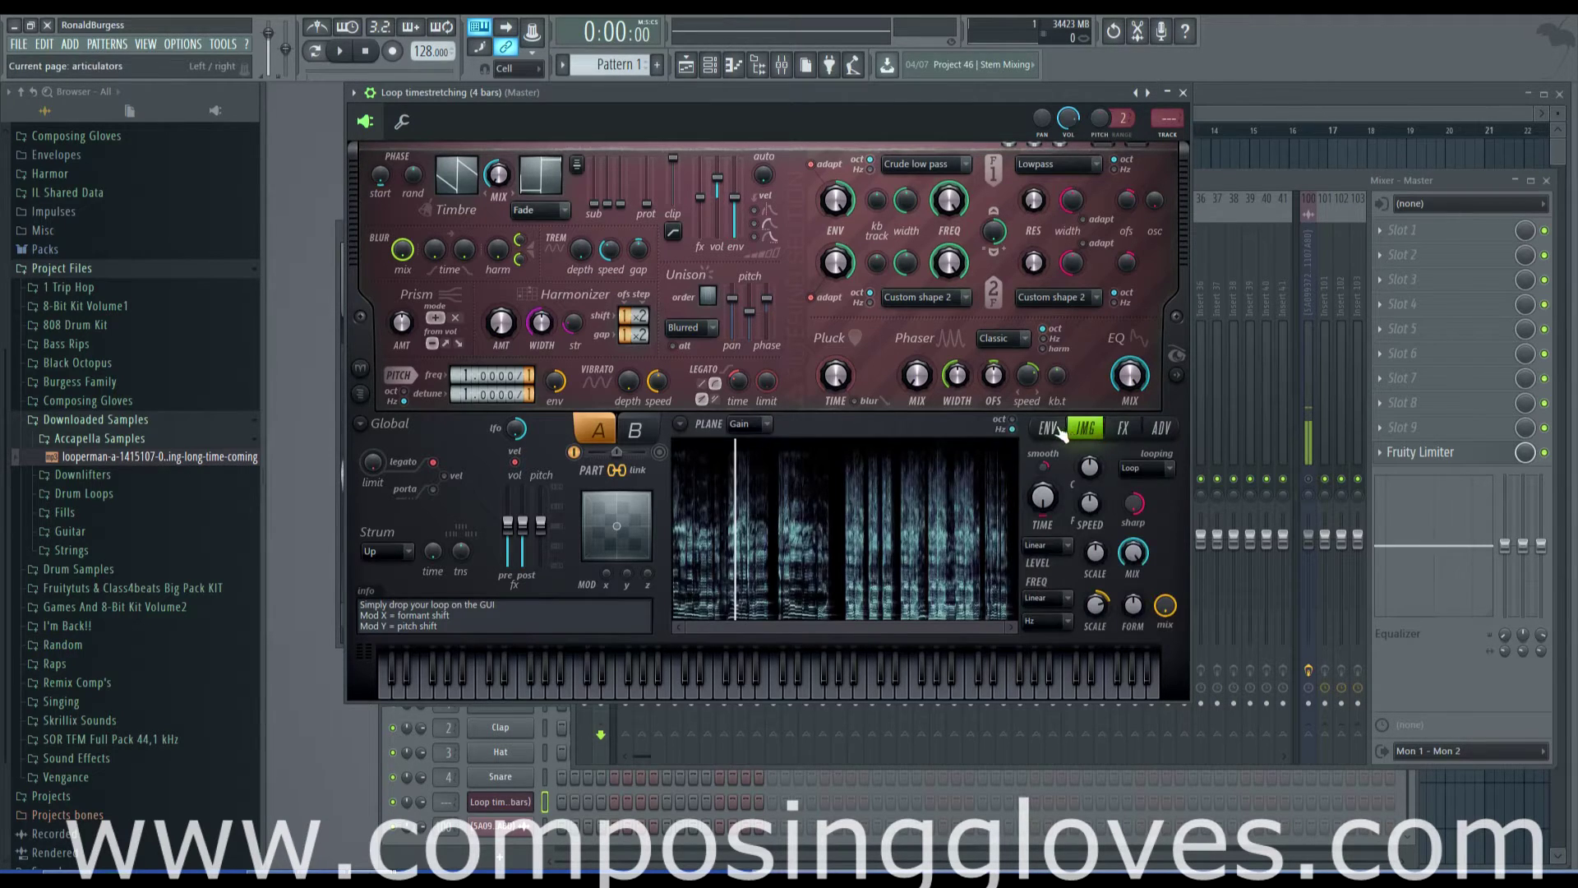